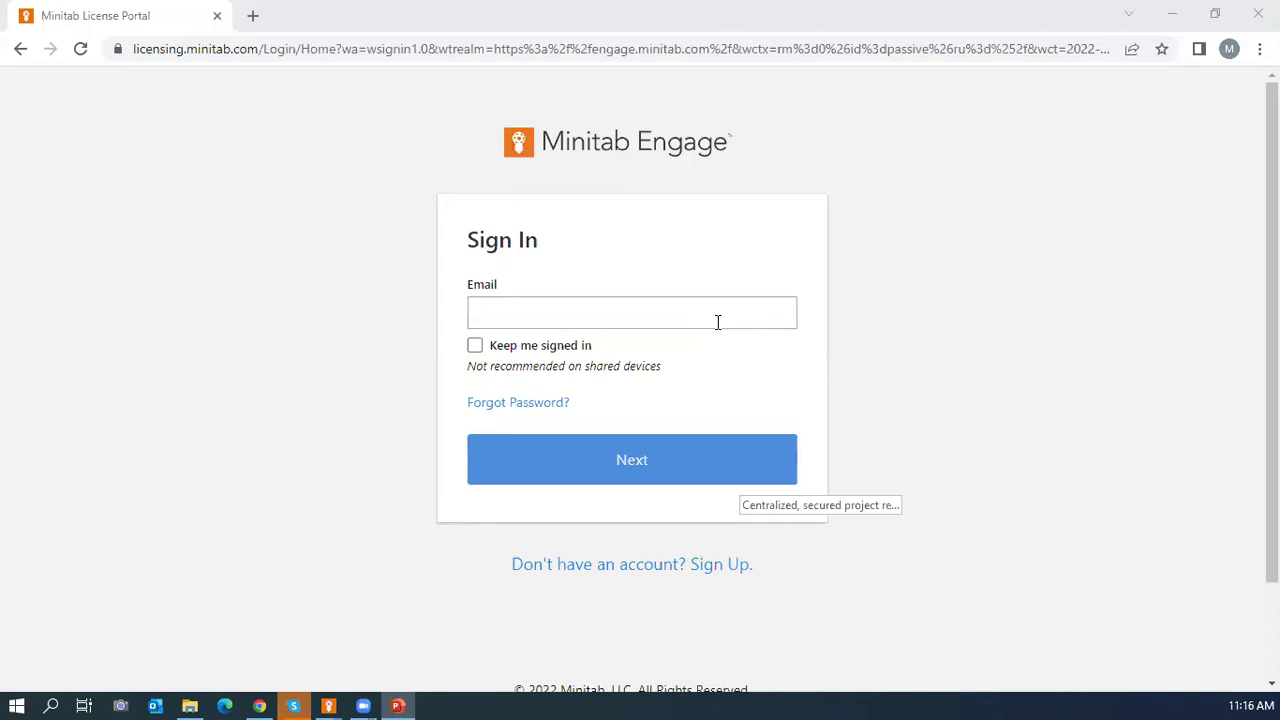
Sign in to the Minitab licensing portal with the account's e-mail and saved password.
left_click(650, 308)
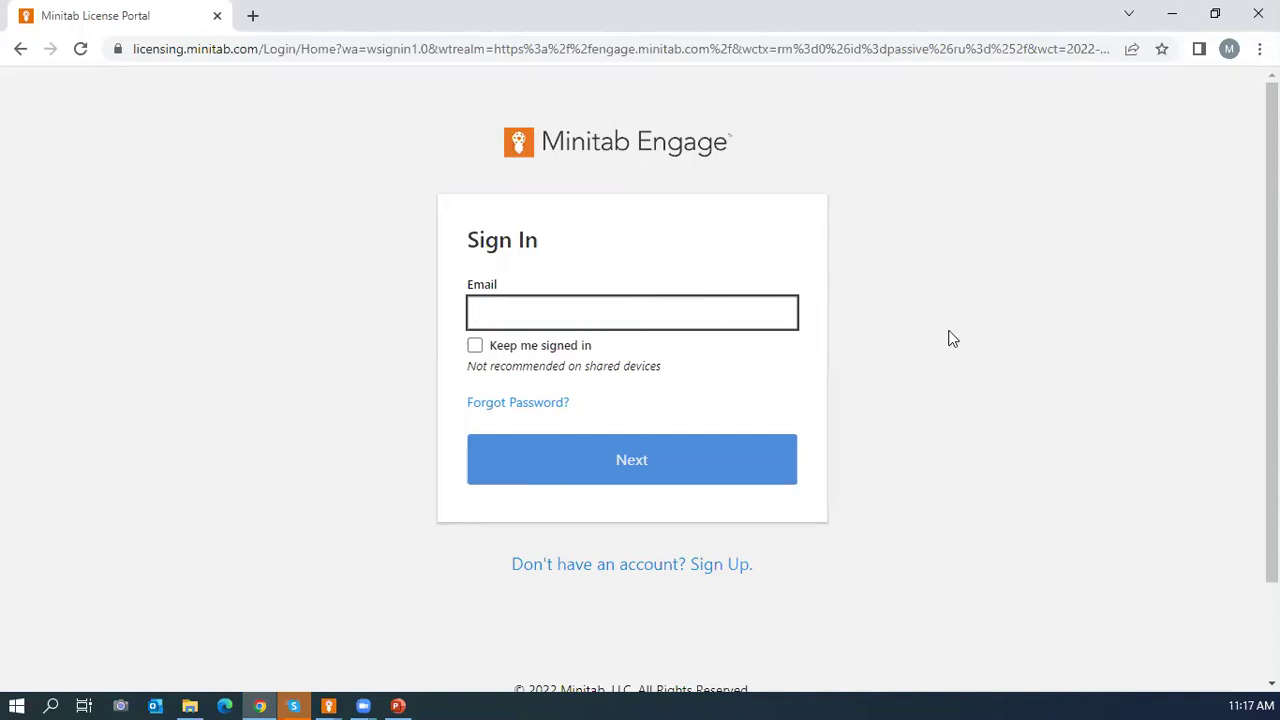
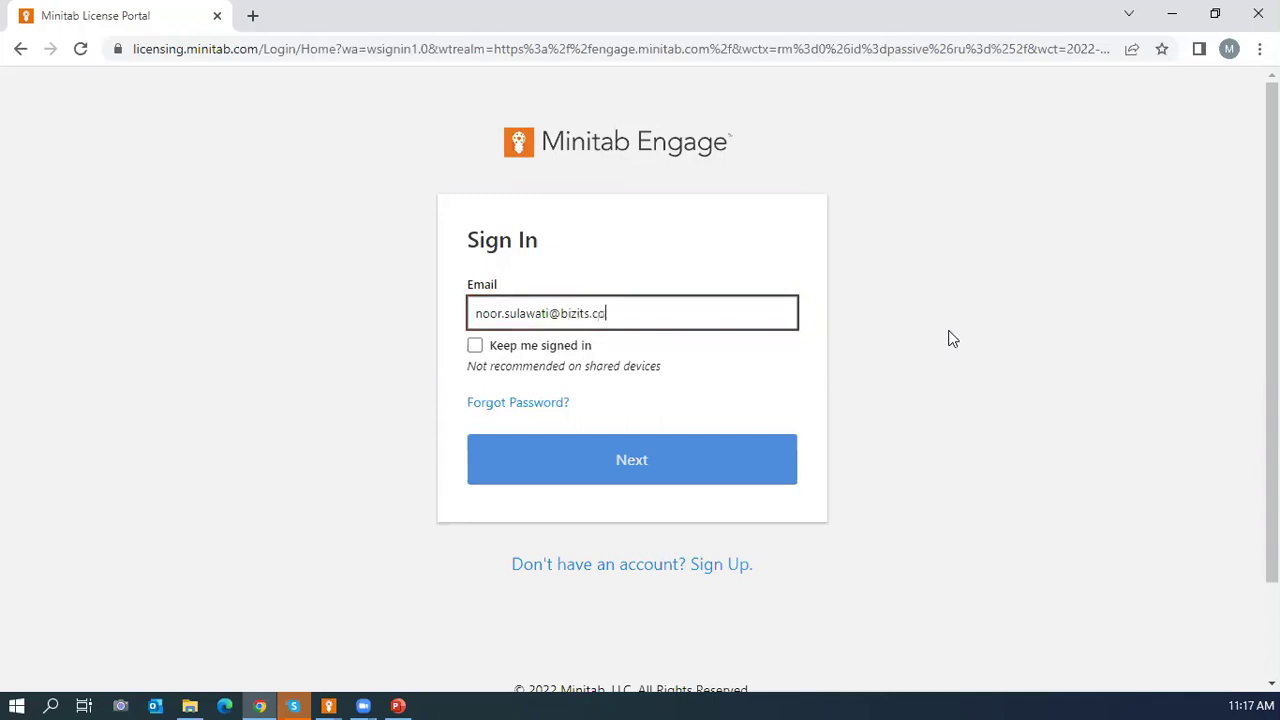
left_click(665, 466)
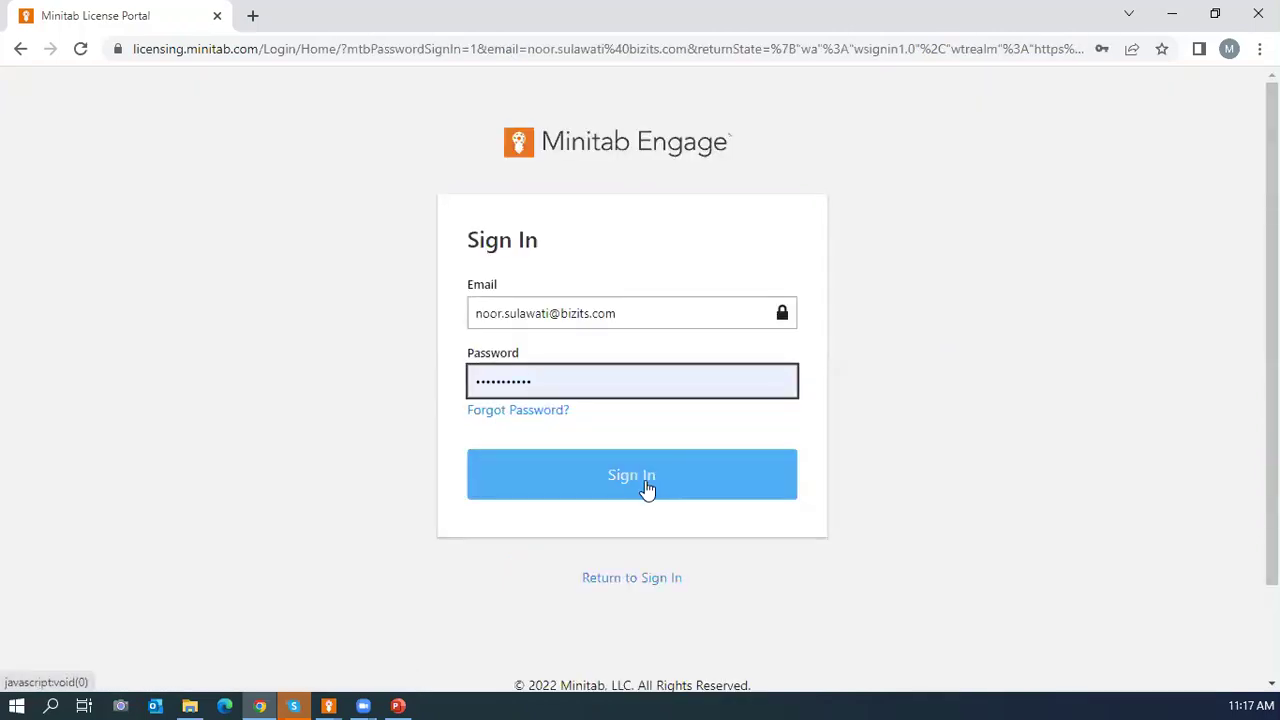
left_click(646, 485)
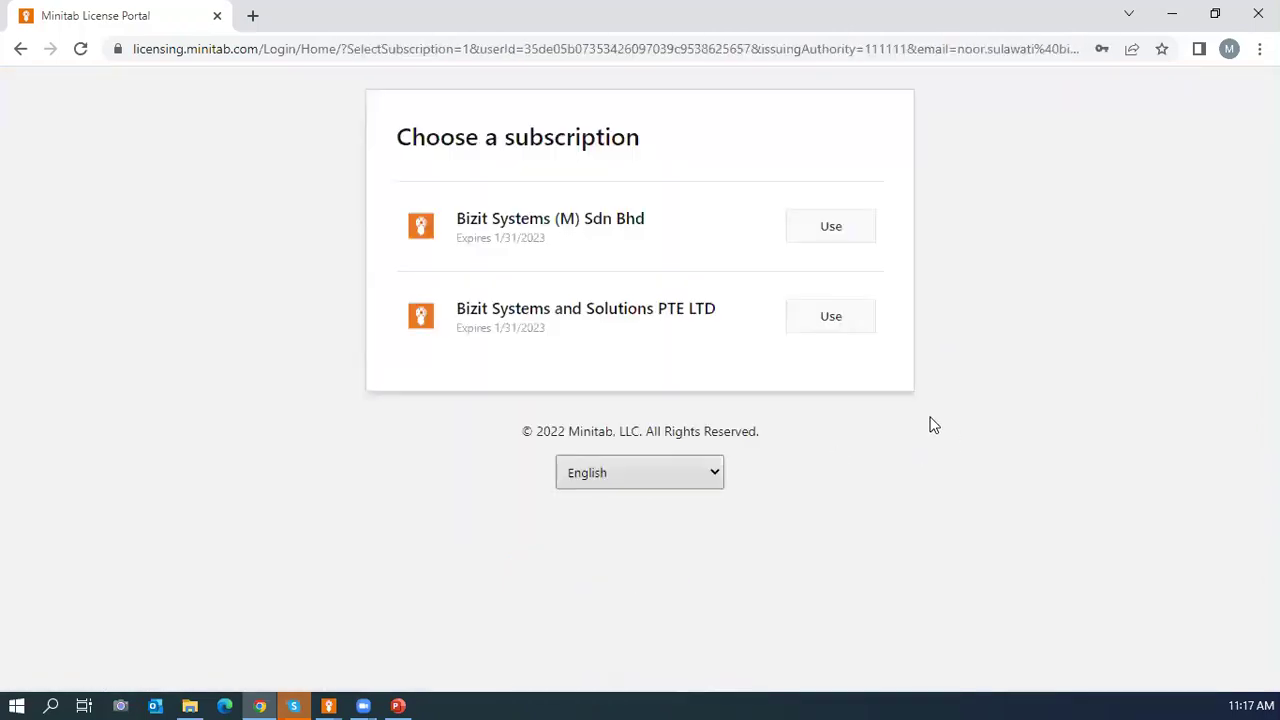
Use the Bizit Systems and Solutions PTE LTD subscription, then browse the Completed projects and Ideas lists.
left_click(831, 326)
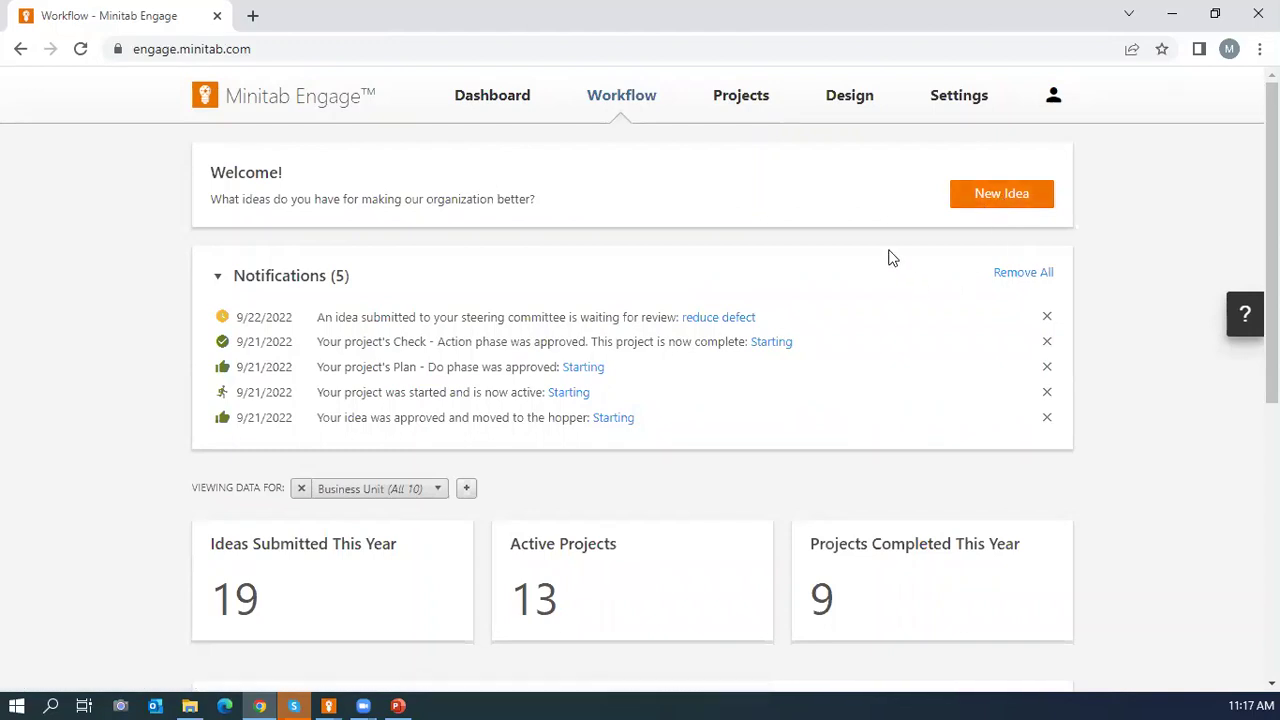
scroll(639, 165, "down", 1)
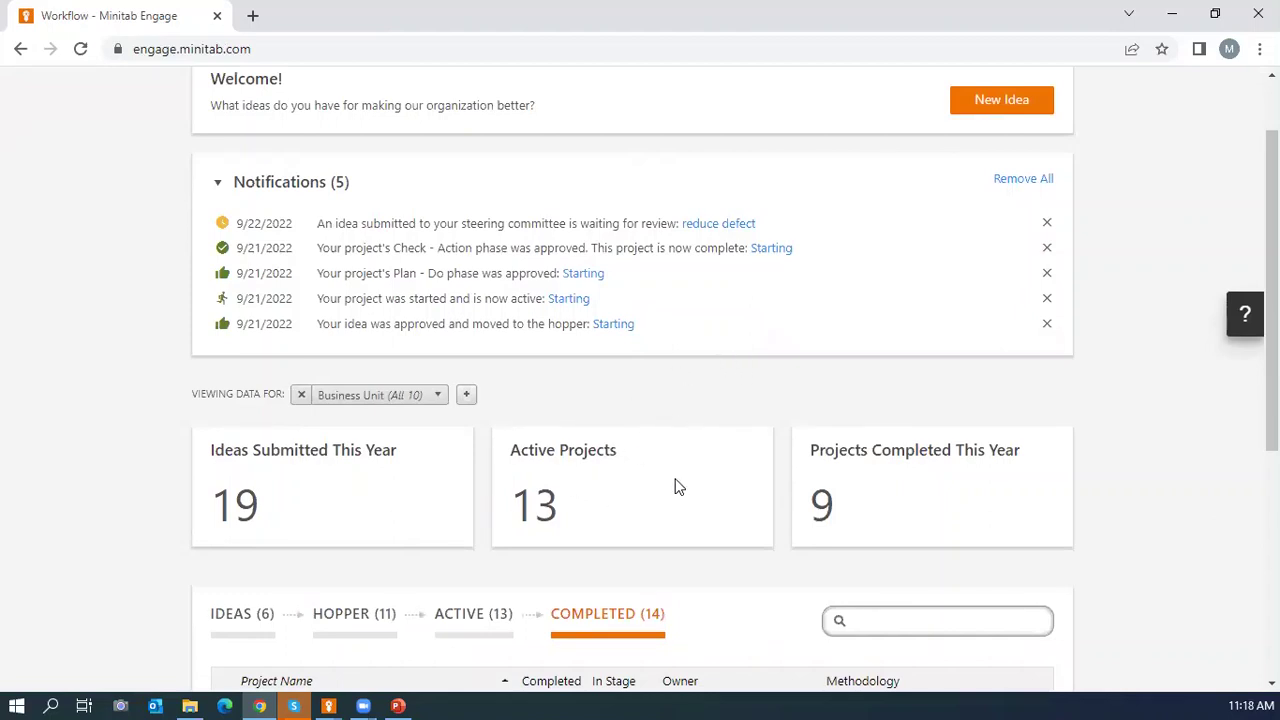
scroll(677, 487, "down", 1)
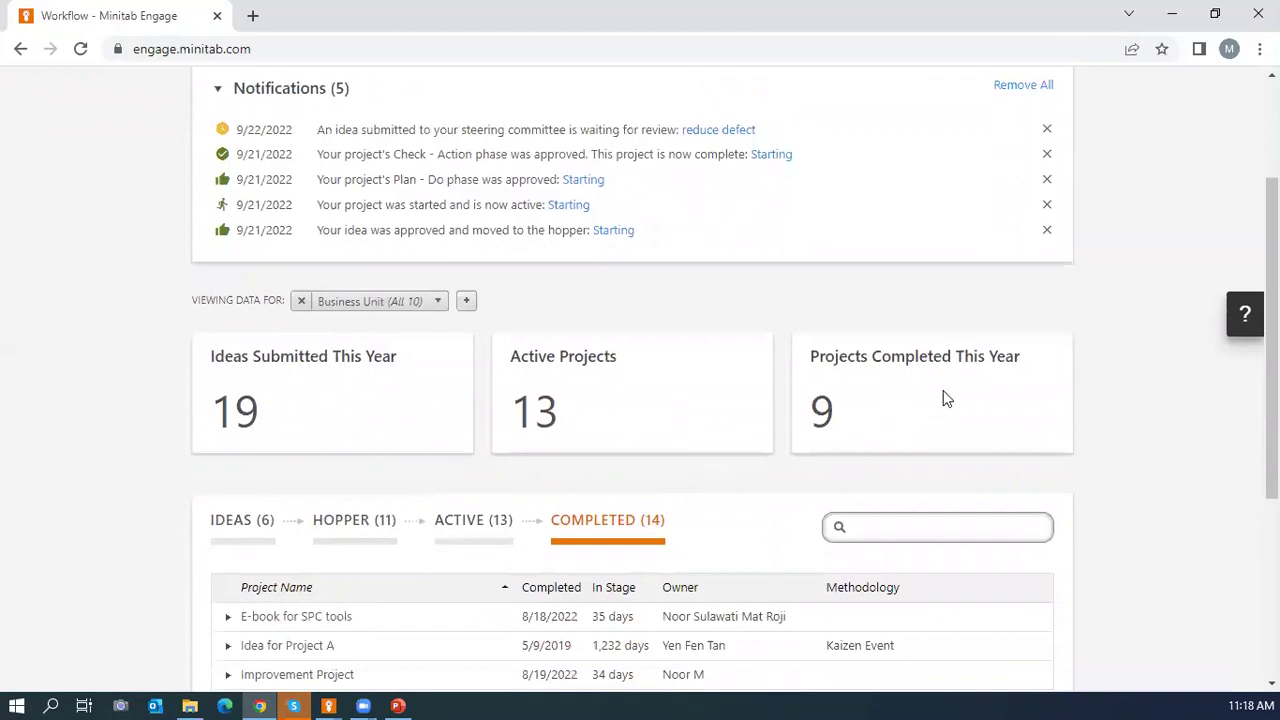
scroll(943, 397, "down", 3)
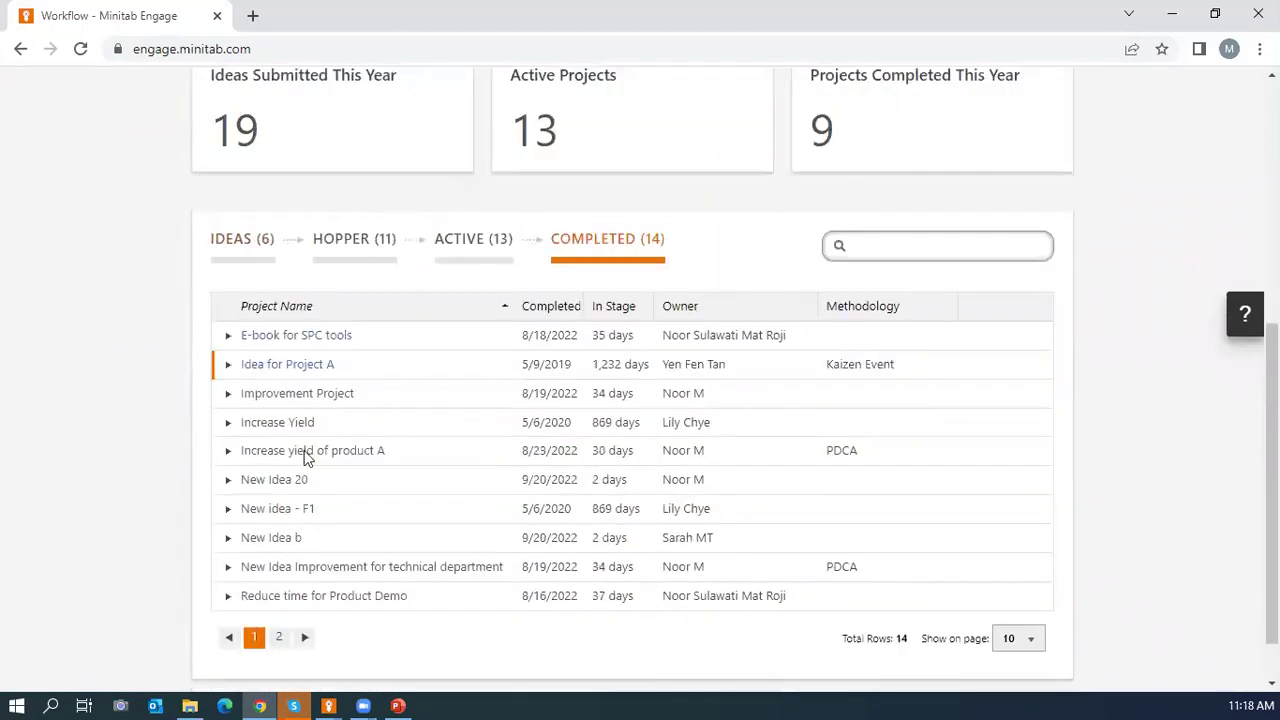
left_click(236, 257)
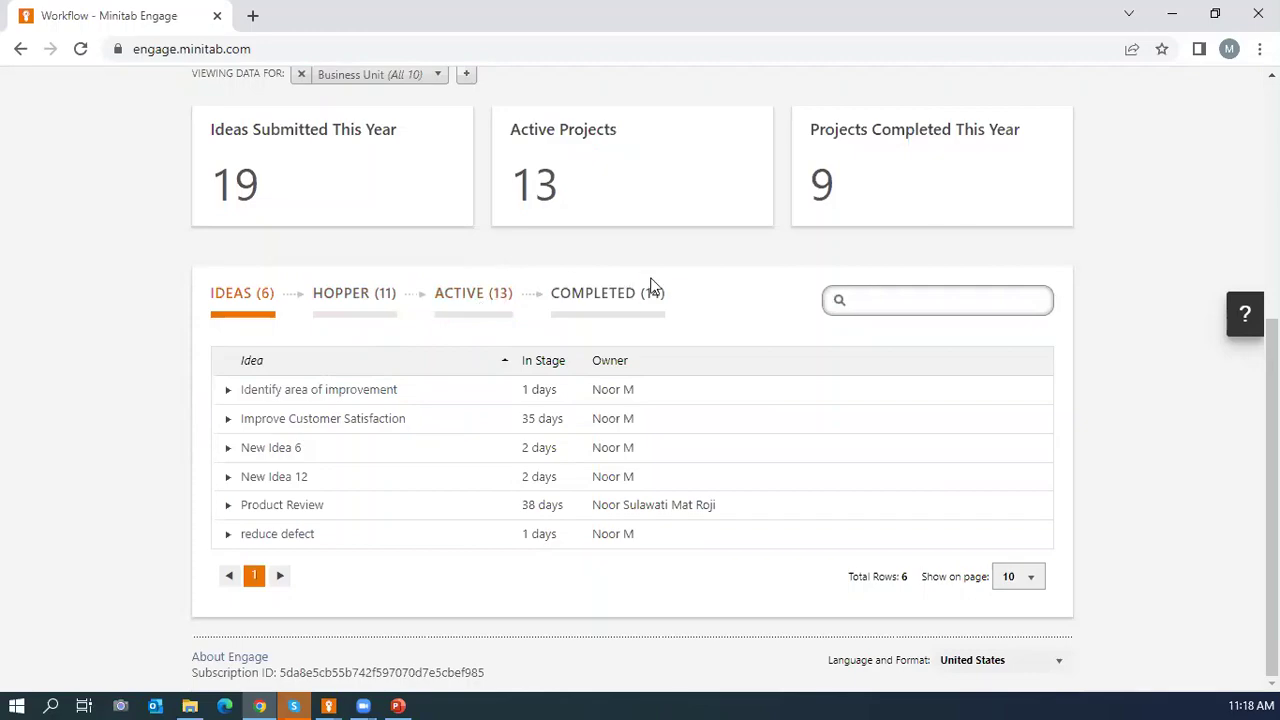
scroll(1158, 321, "up", 1)
scroll(1158, 321, "up", 3)
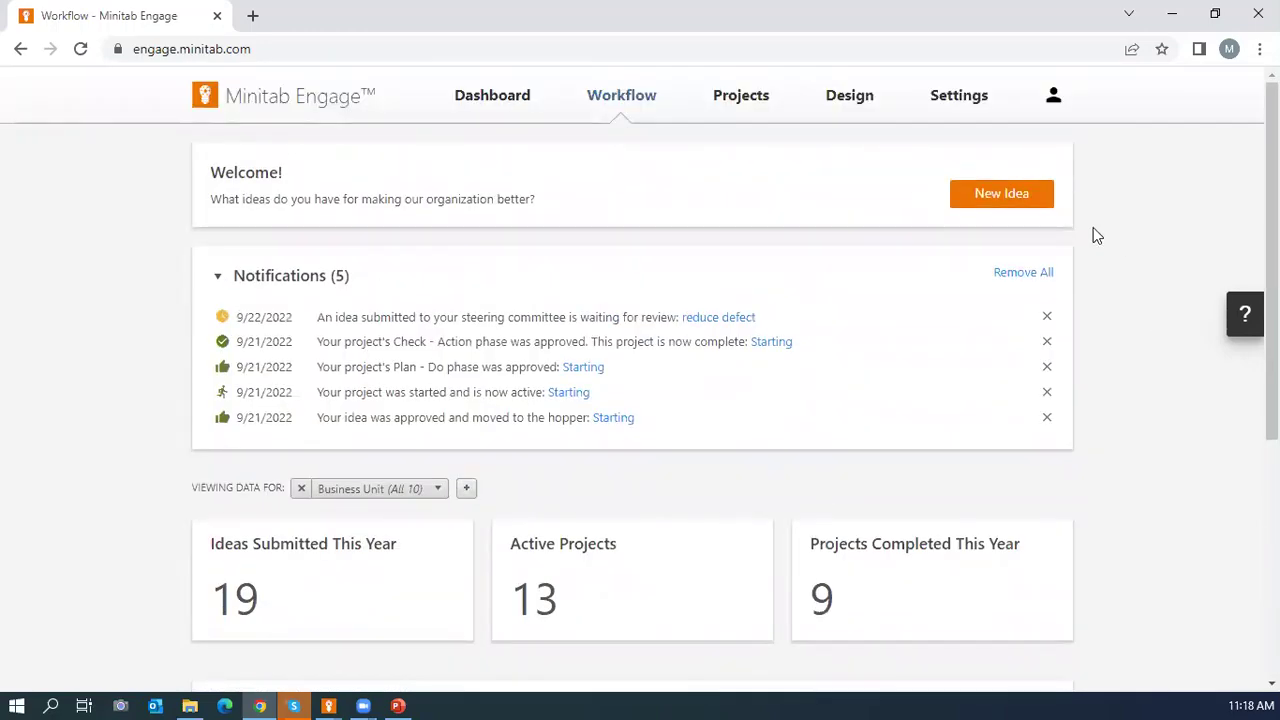
Start a New Idea and allow the browser to open it in the desktop app.
left_click(1000, 205)
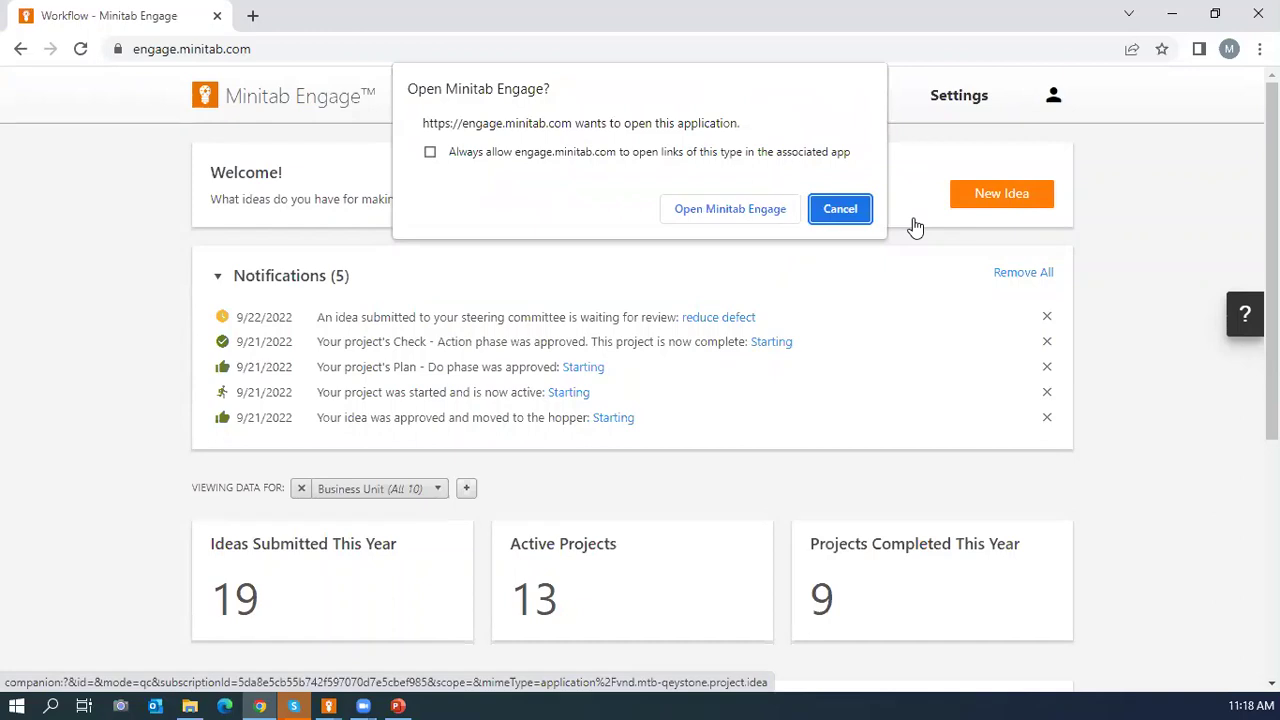
left_click(729, 209)
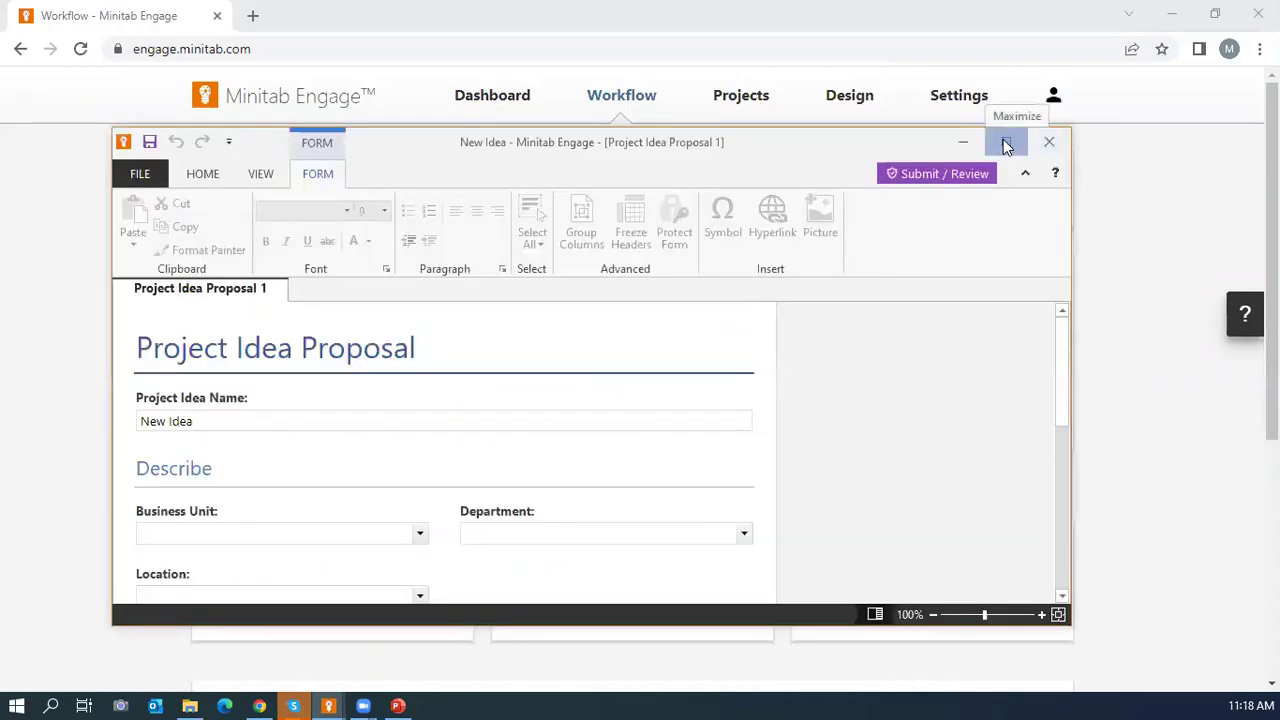
Maximize the window, name the idea 'New Idea 2', and set Minitab, QA, Kuala Lumpur.
left_click(1006, 140)
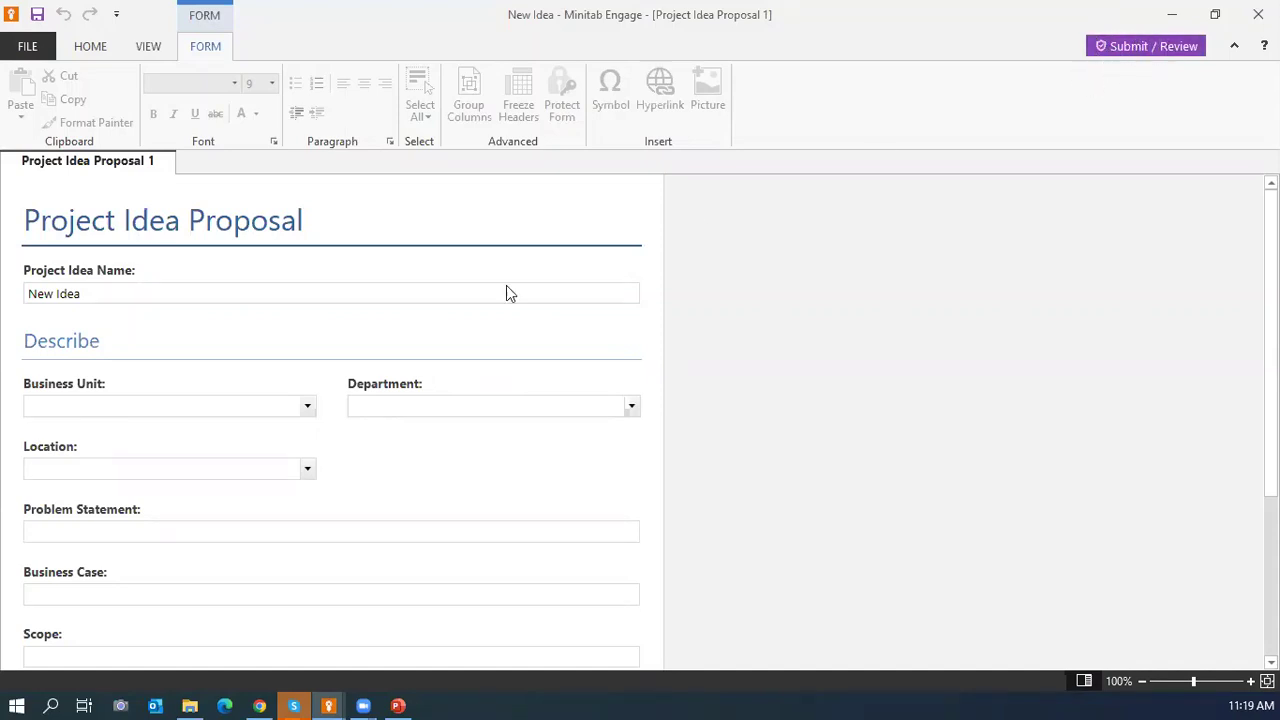
left_click(175, 297)
left_click(175, 297)
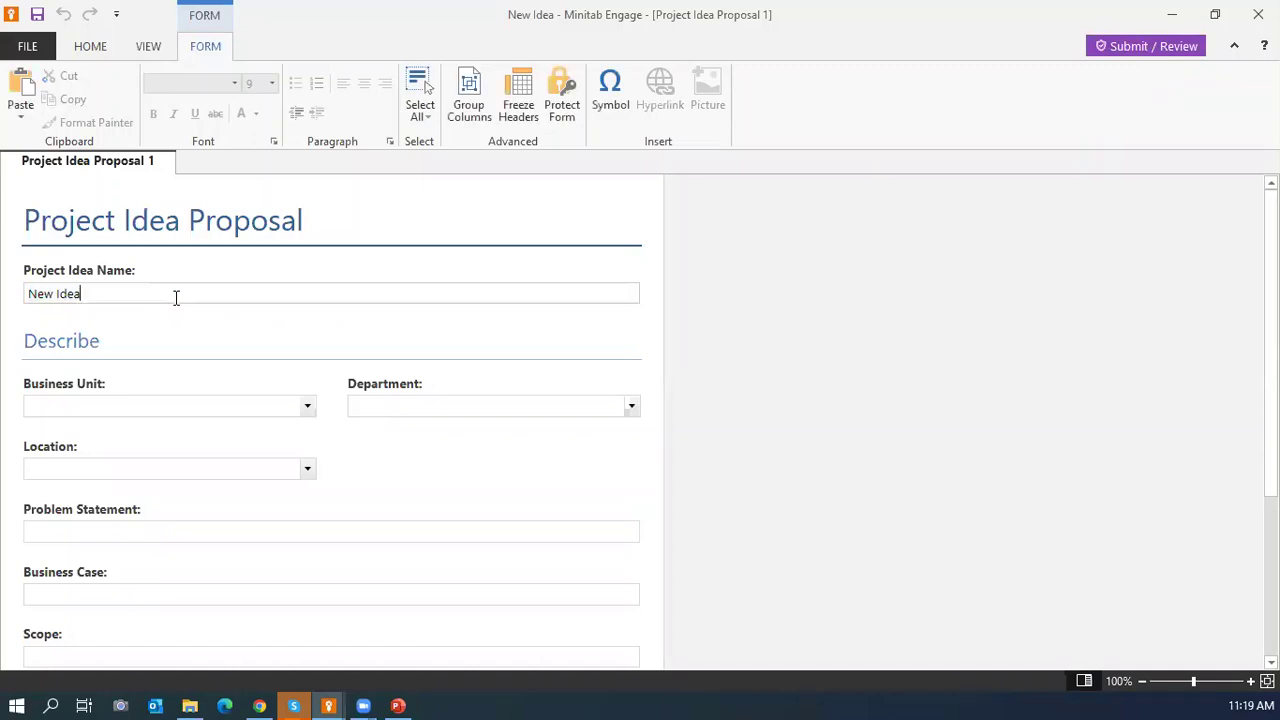
type("2")
left_click(97, 403)
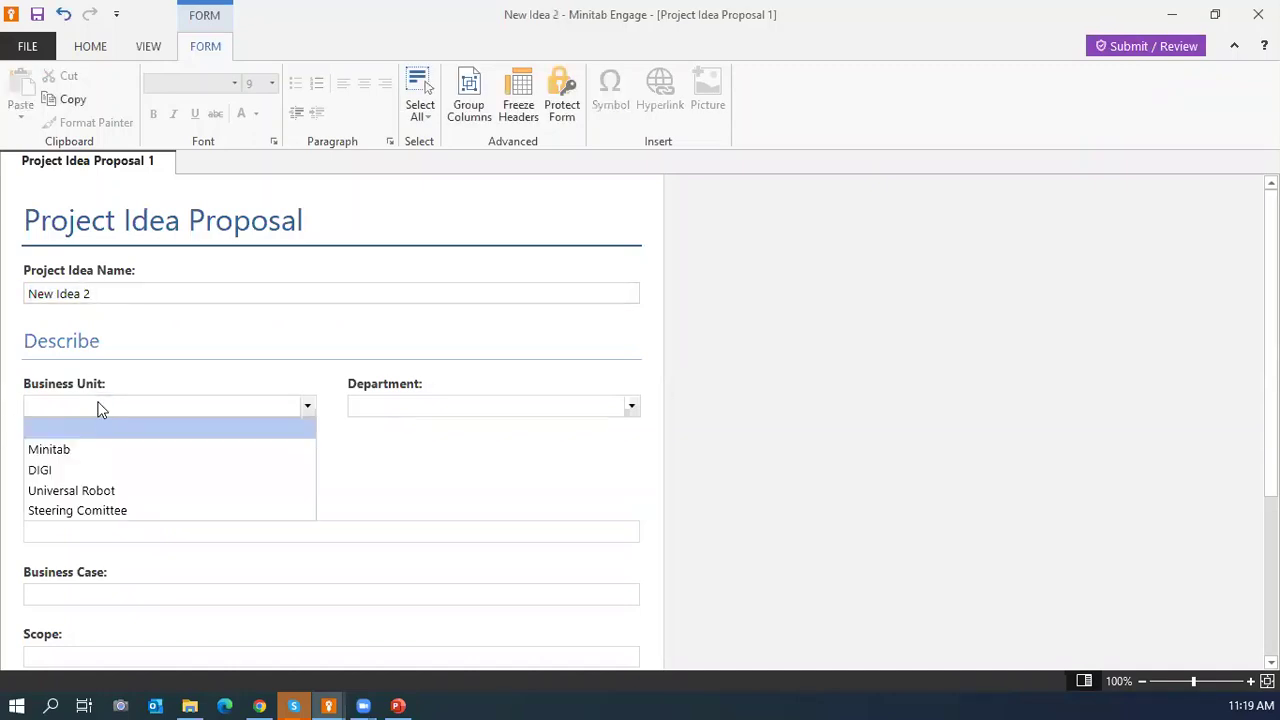
left_click(94, 454)
left_click(371, 405)
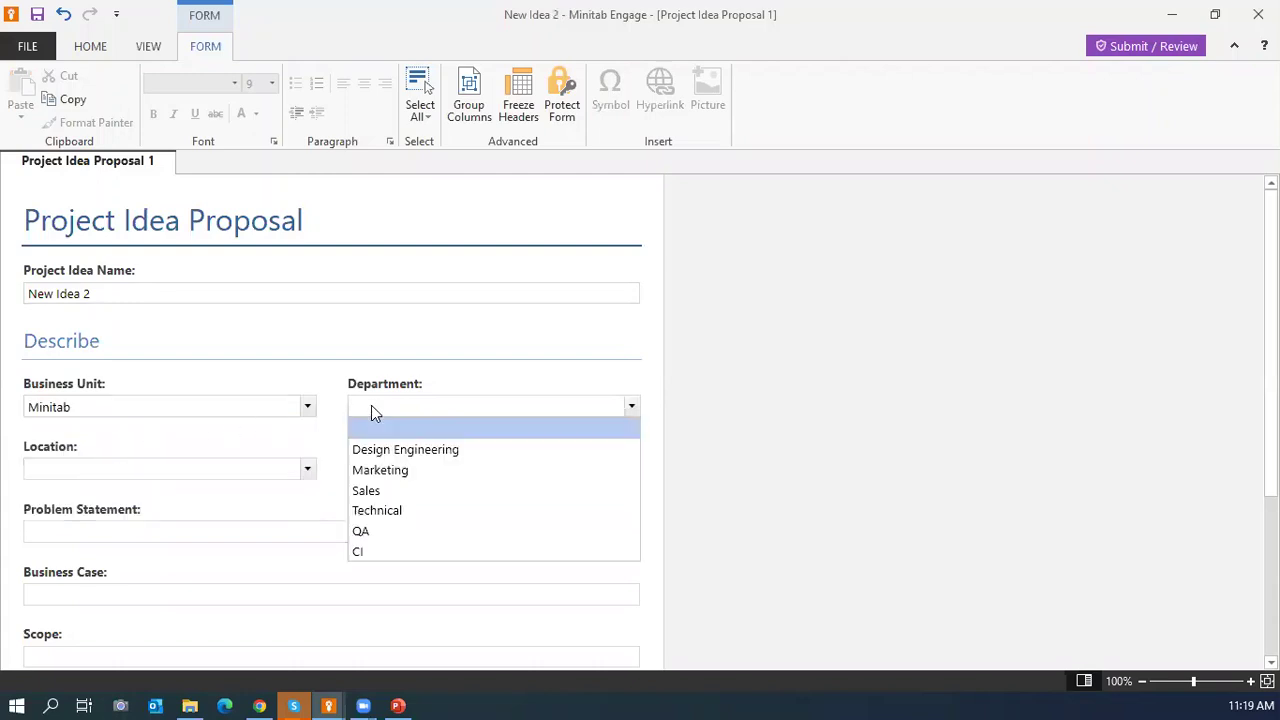
left_click(377, 530)
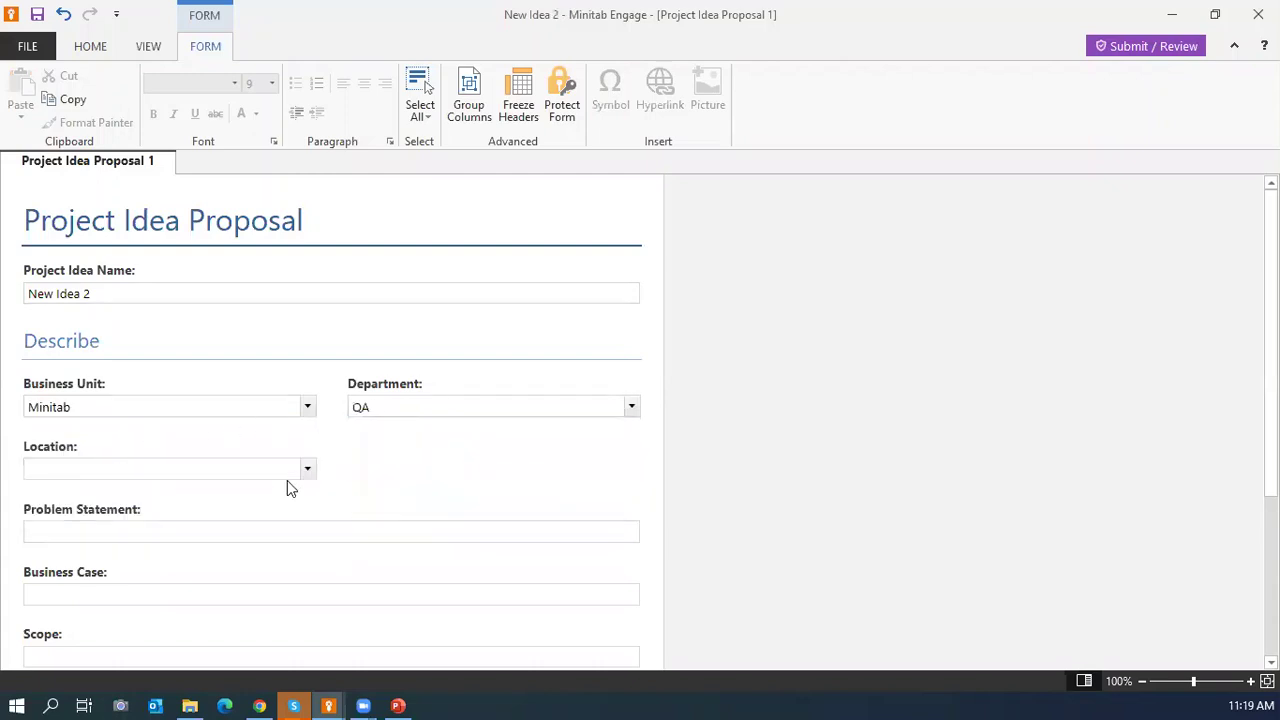
left_click(306, 470)
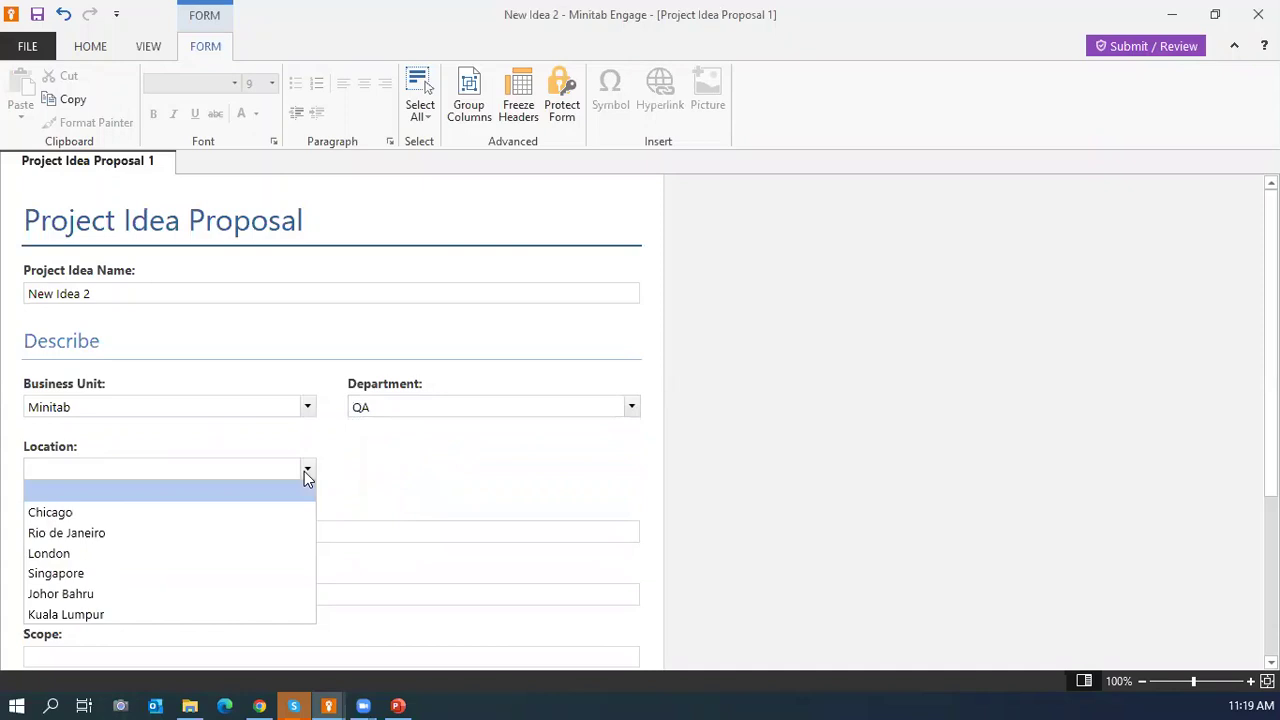
left_click(176, 614)
Enter 'Customer Complaint' as the problem statement.
left_click(198, 531)
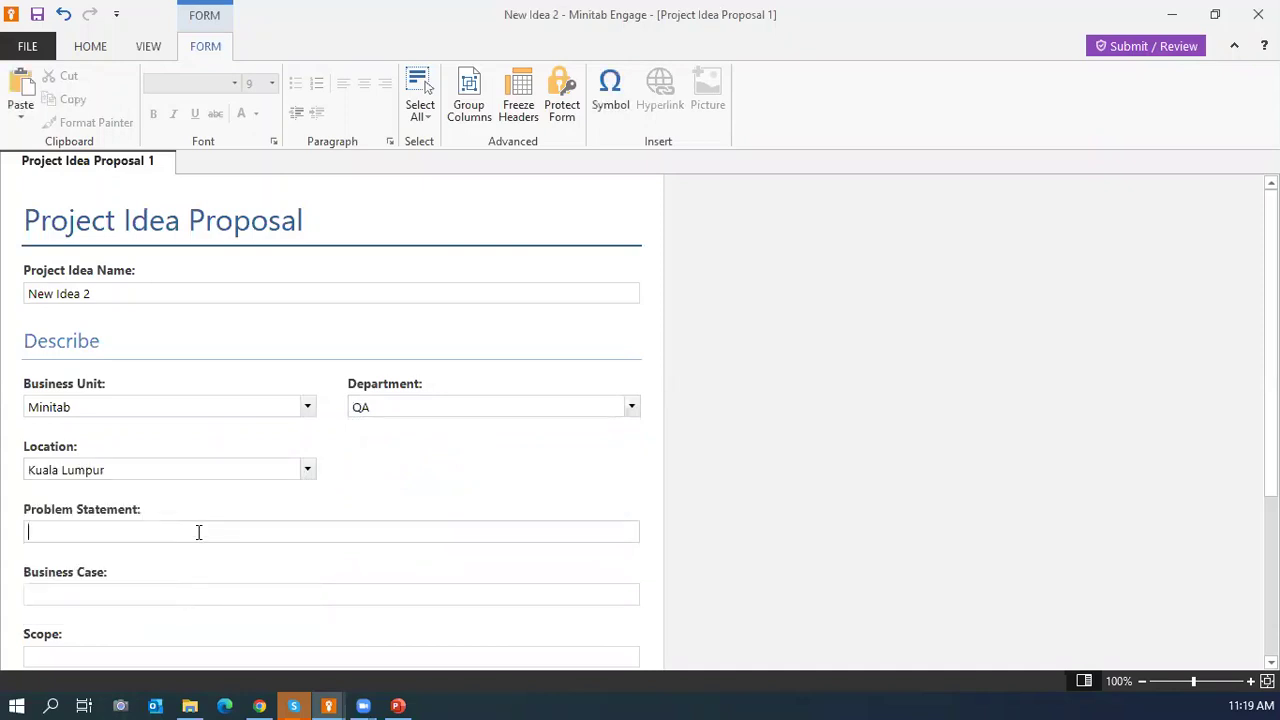
type("Cust")
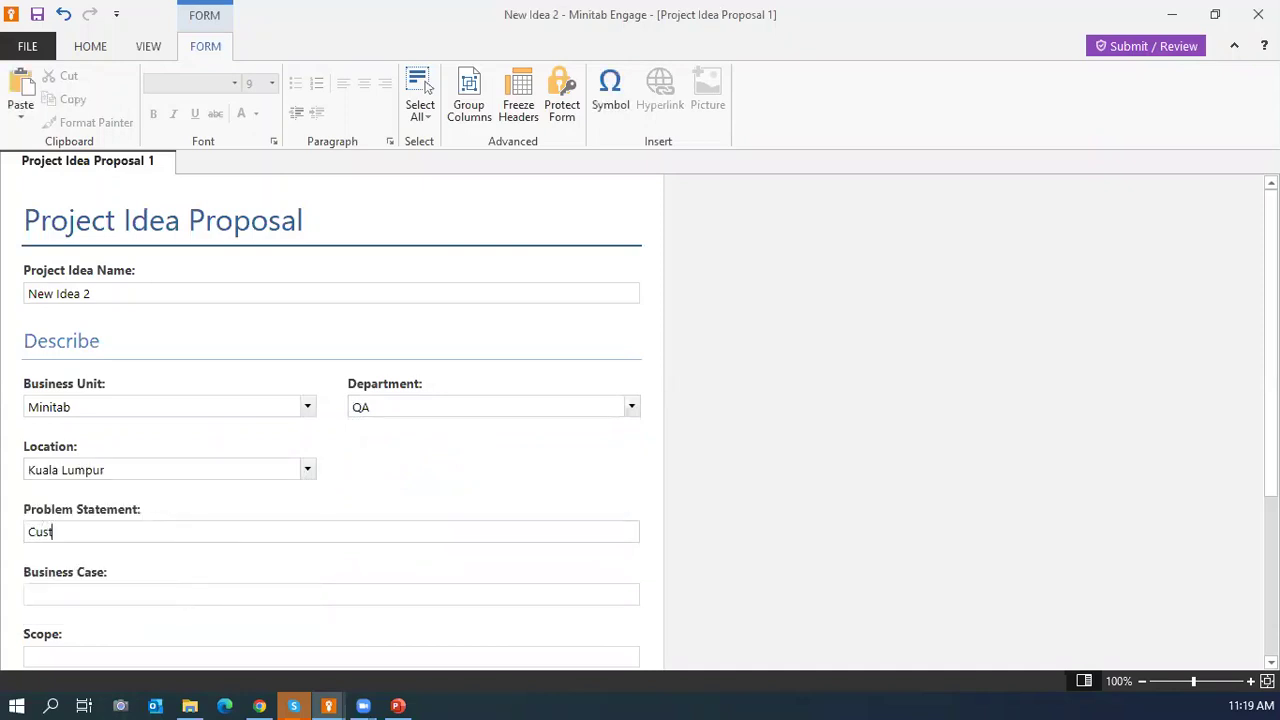
type("omer Complaint")
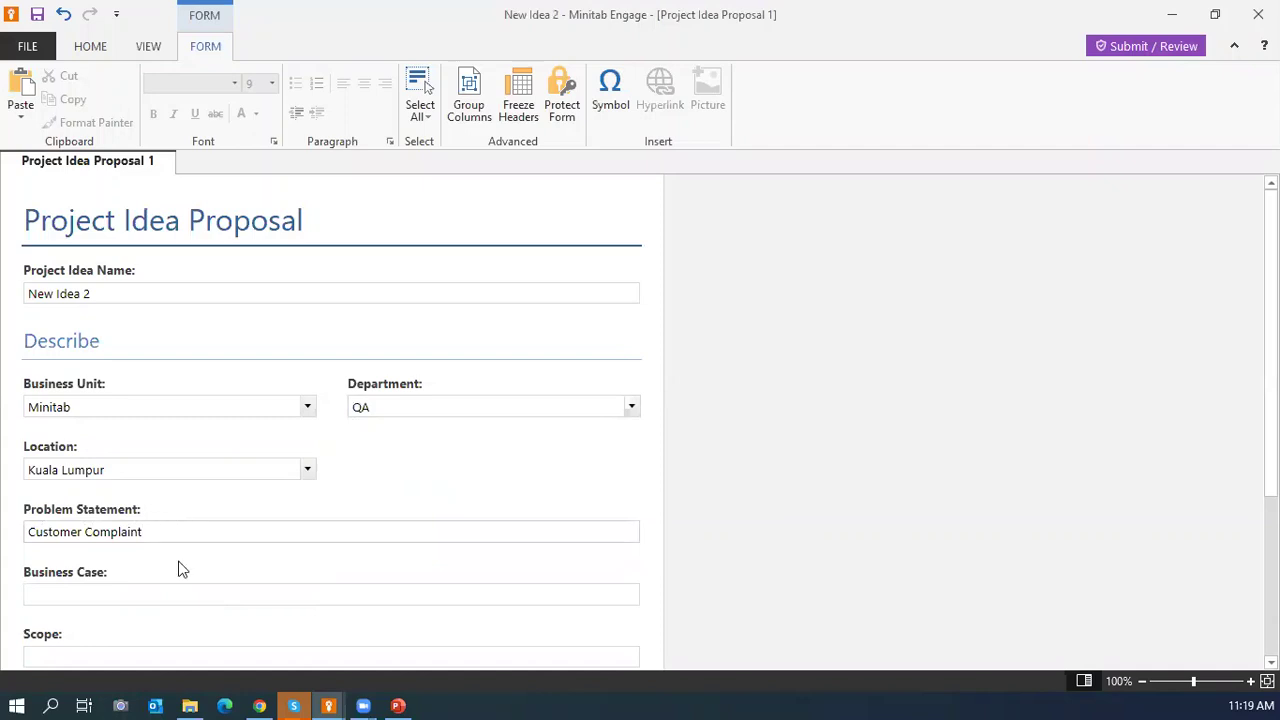
scroll(277, 531, "down", 1)
scroll(277, 541, "down", 1)
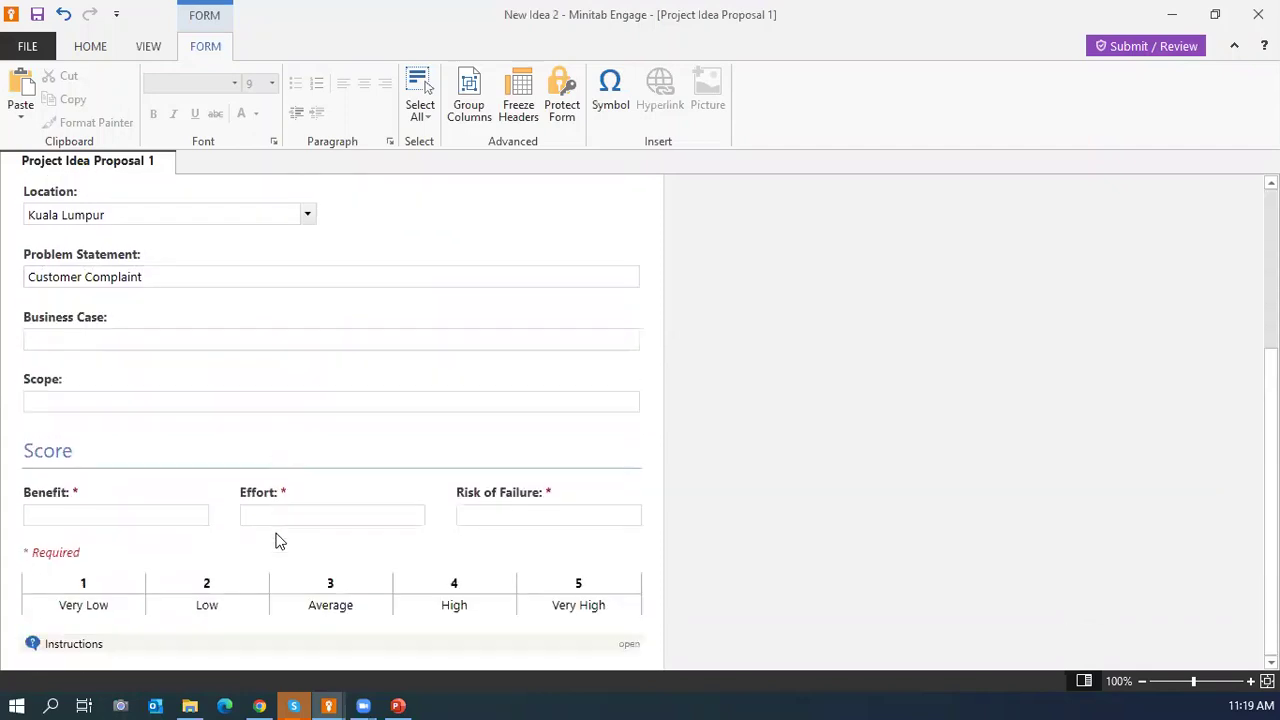
Score the idea Benefit 3, Effort 3 and Risk of Failure 2.
left_click(80, 516)
type("3")
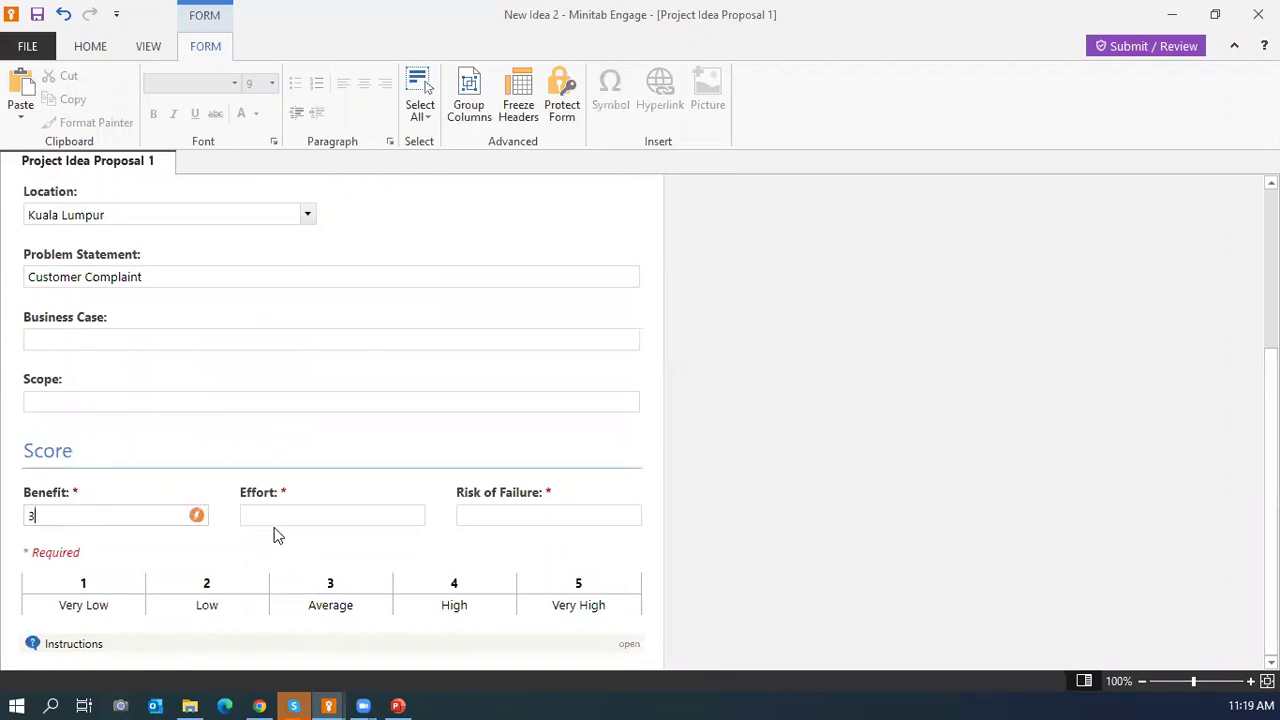
left_click(295, 516)
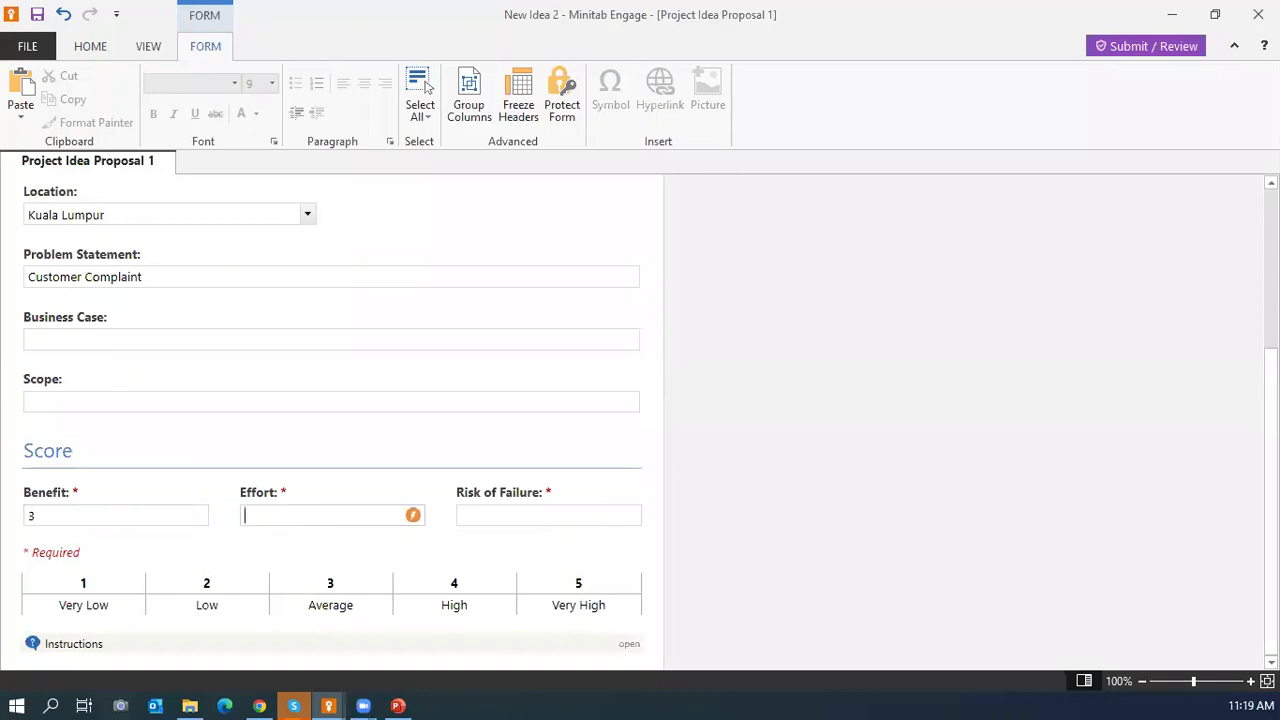
type("3")
left_click(478, 515)
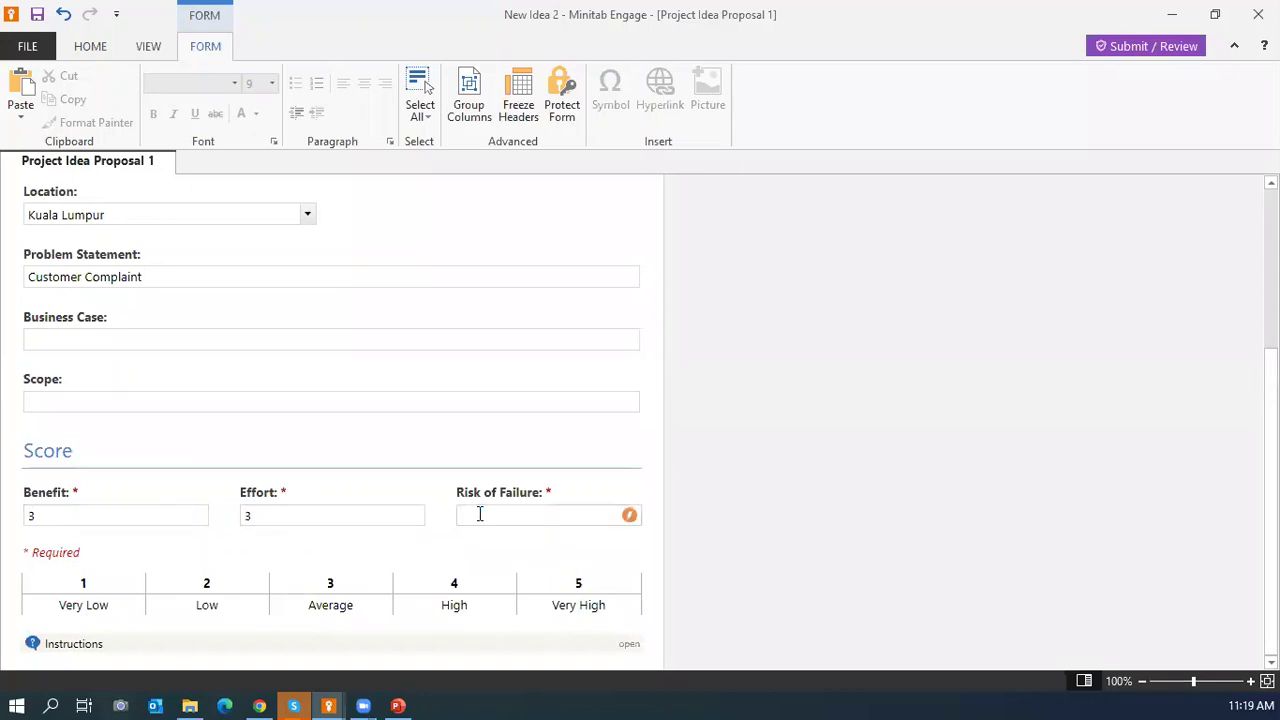
type("2")
left_click(1040, 430)
scroll(1040, 430, "up", 2)
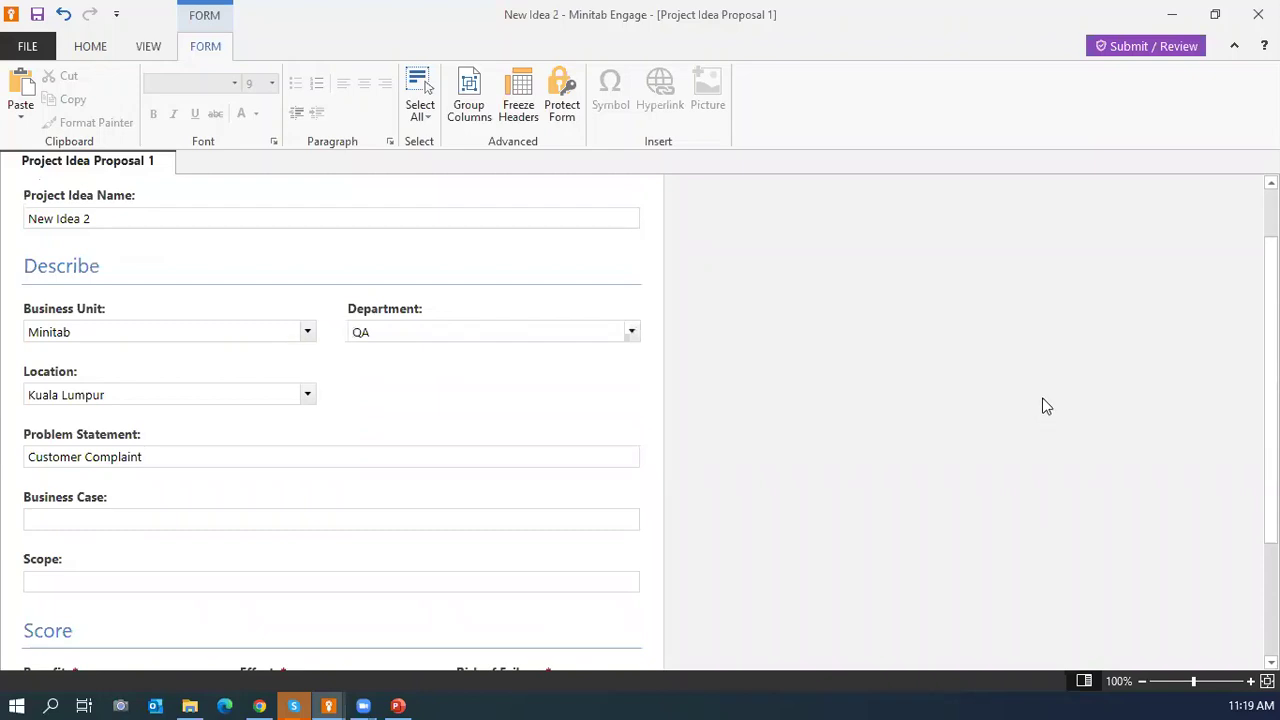
scroll(1043, 406, "up", 1)
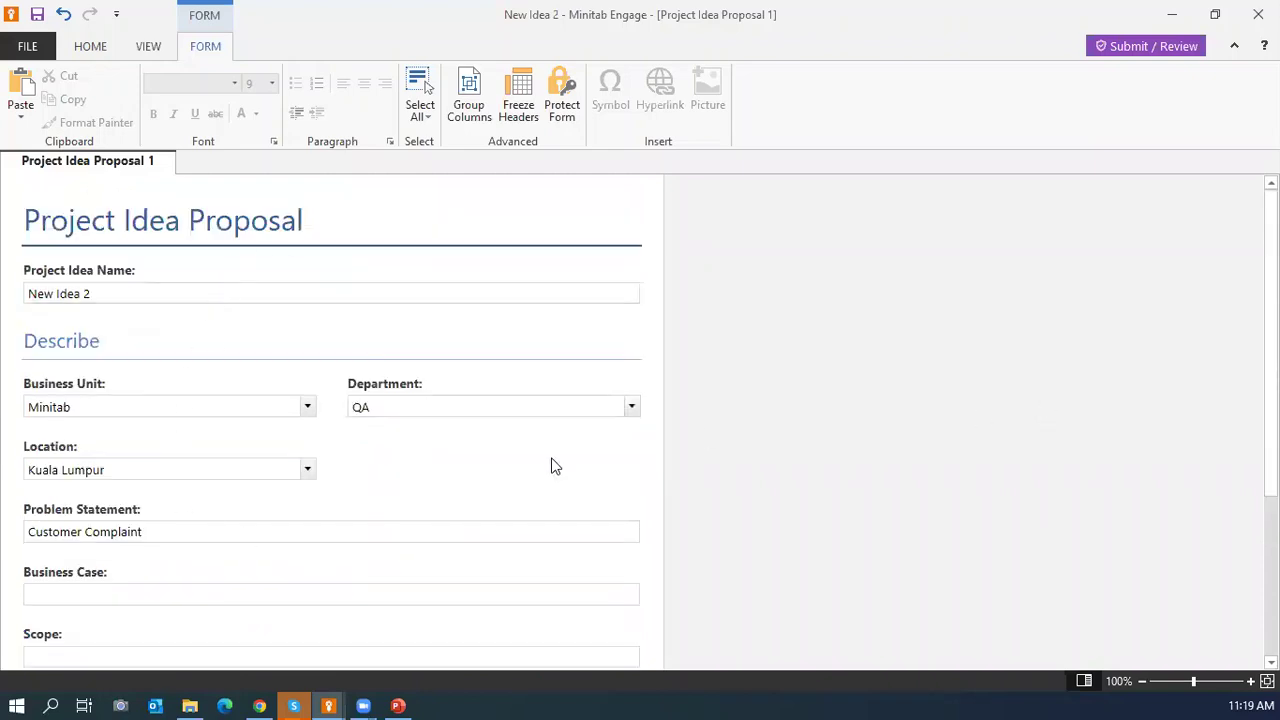
Submit New Idea 2 for review from its workflow, bringing up the Save Project As dialog.
left_click(1145, 50)
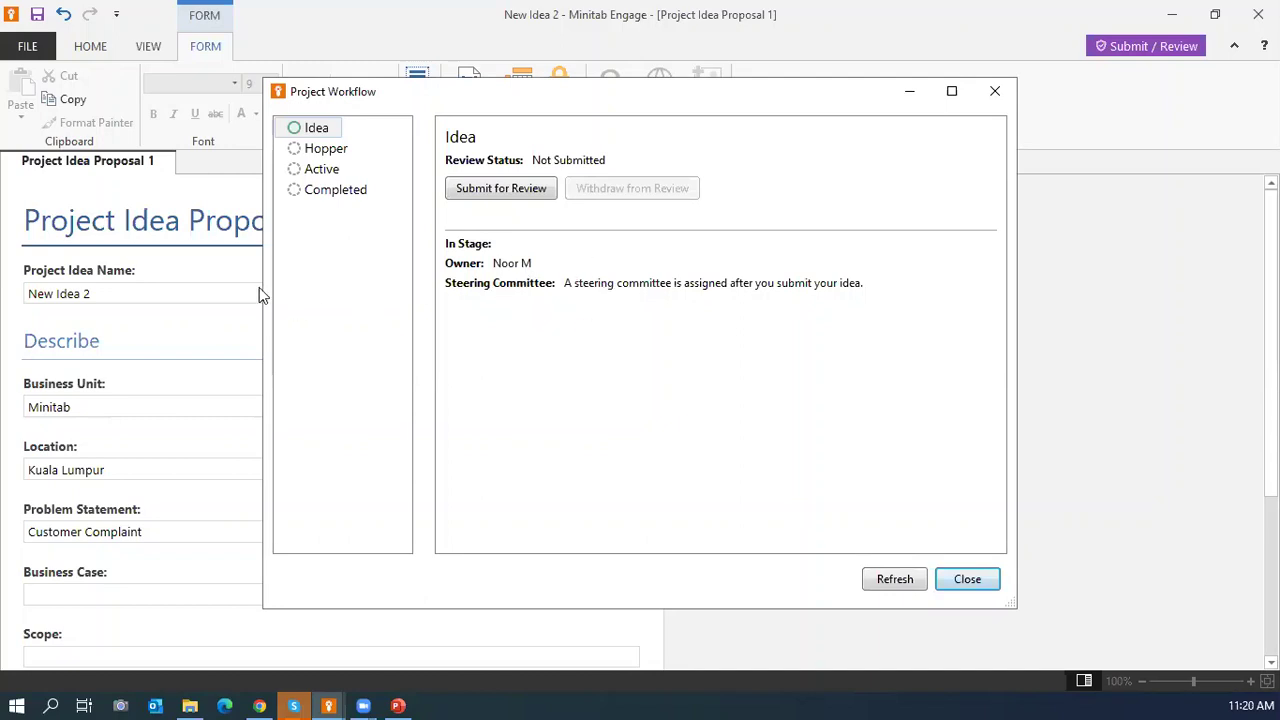
left_click(506, 191)
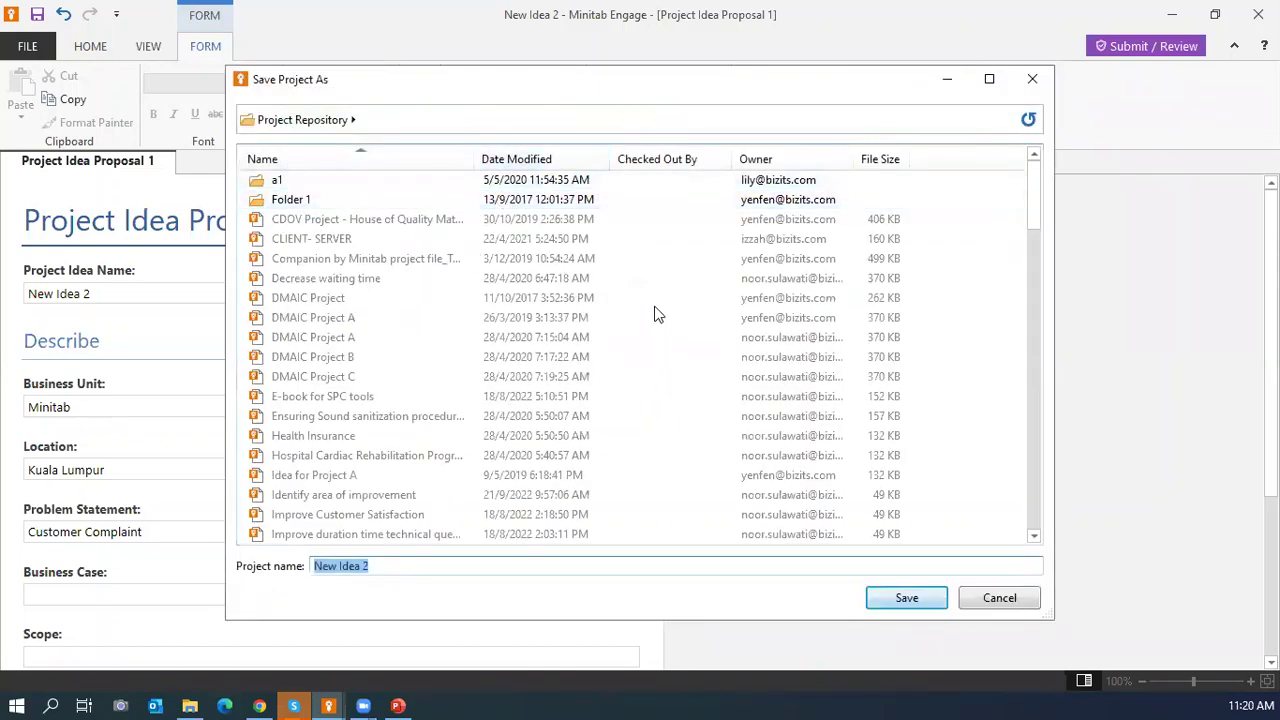
Save New Idea 2 to the Project Repository and close the Submitted workflow summary.
left_click(879, 606)
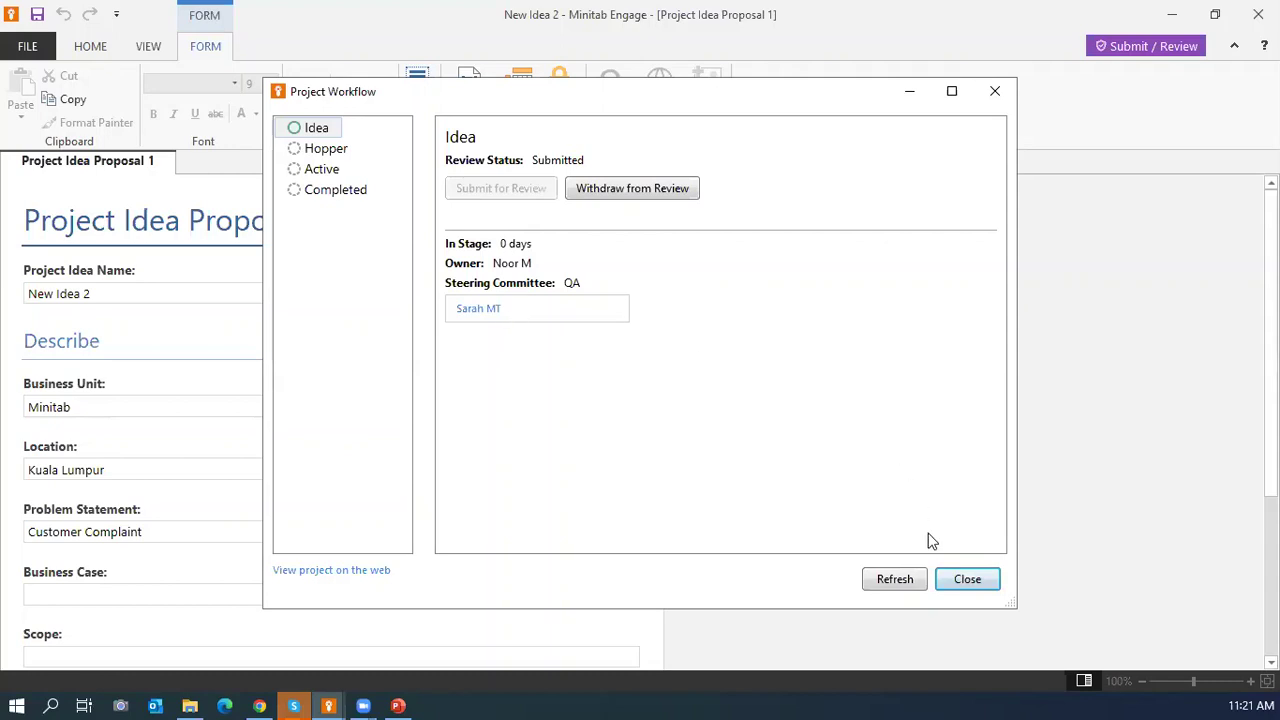
left_click(954, 578)
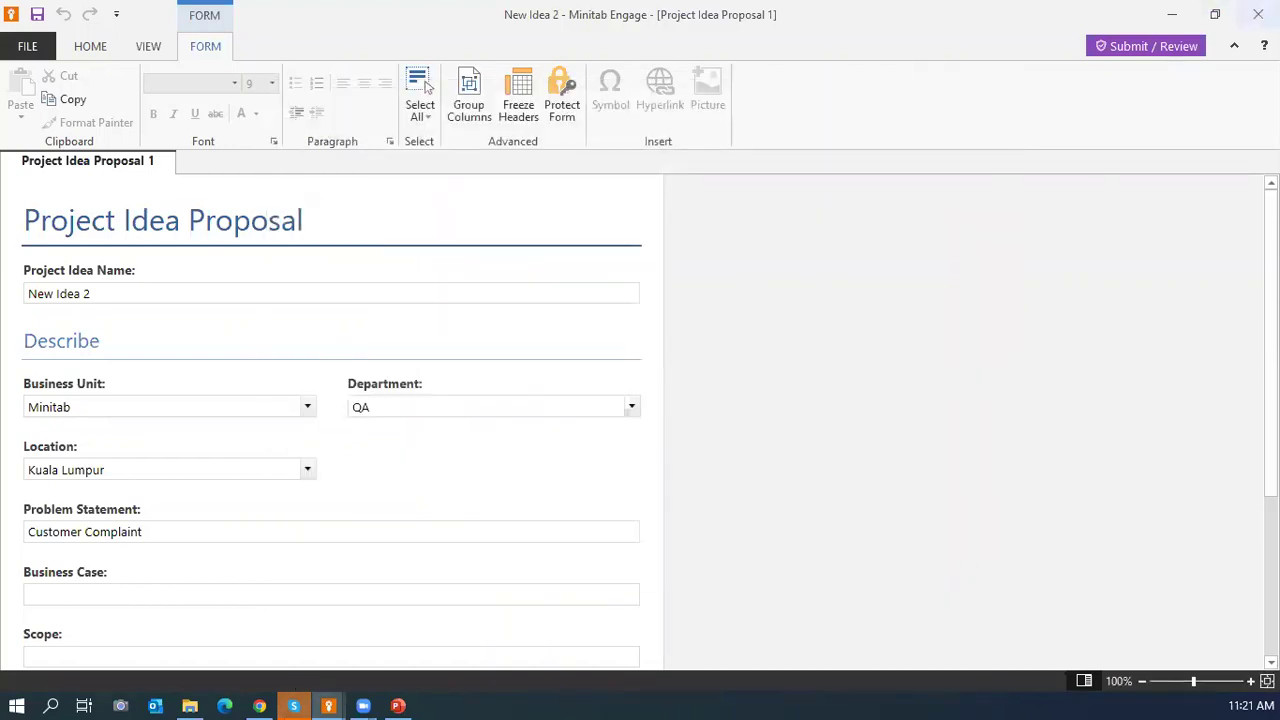
Sign out of the web account and sign back in with the mentor's e-mail and saved password.
left_click(1171, 15)
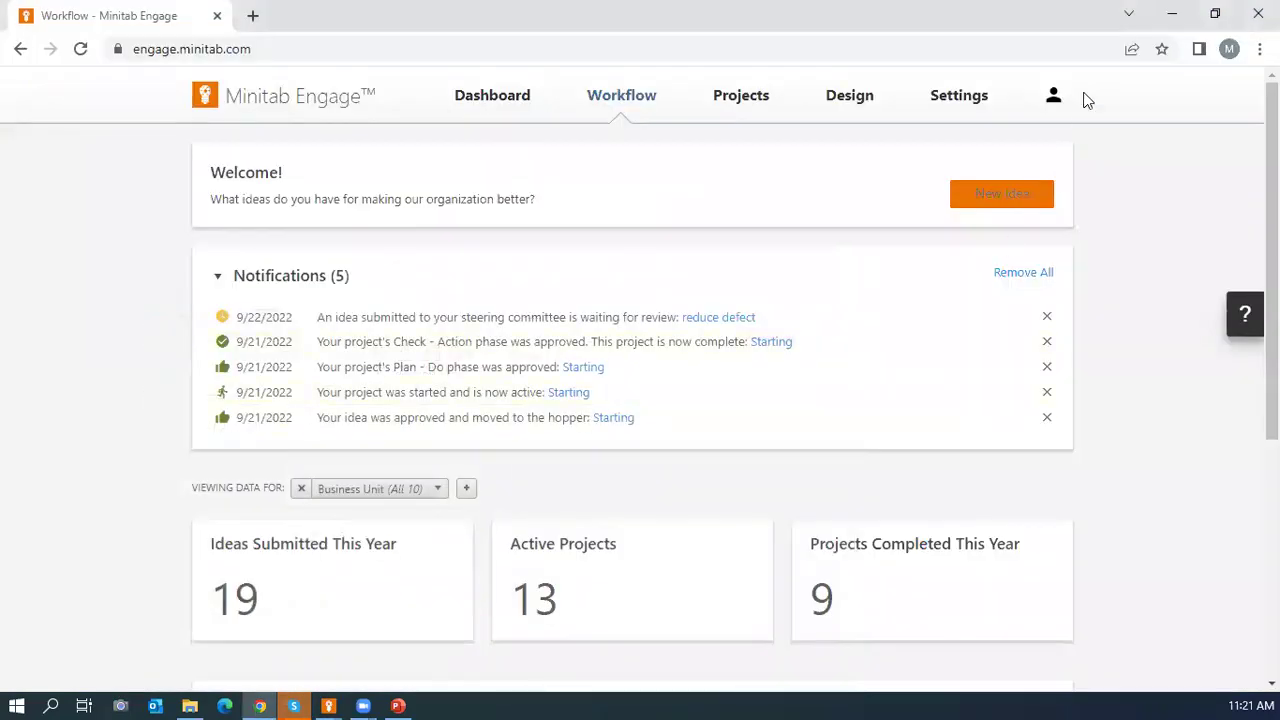
left_click(1052, 98)
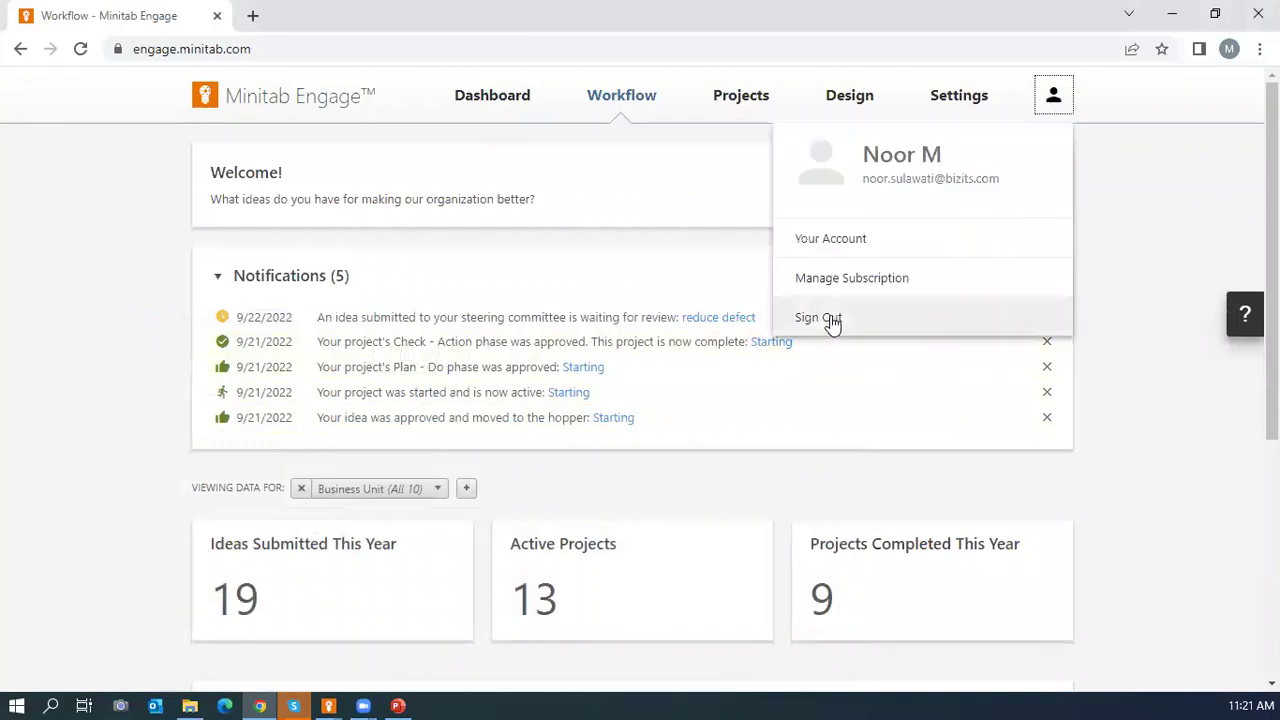
left_click(830, 318)
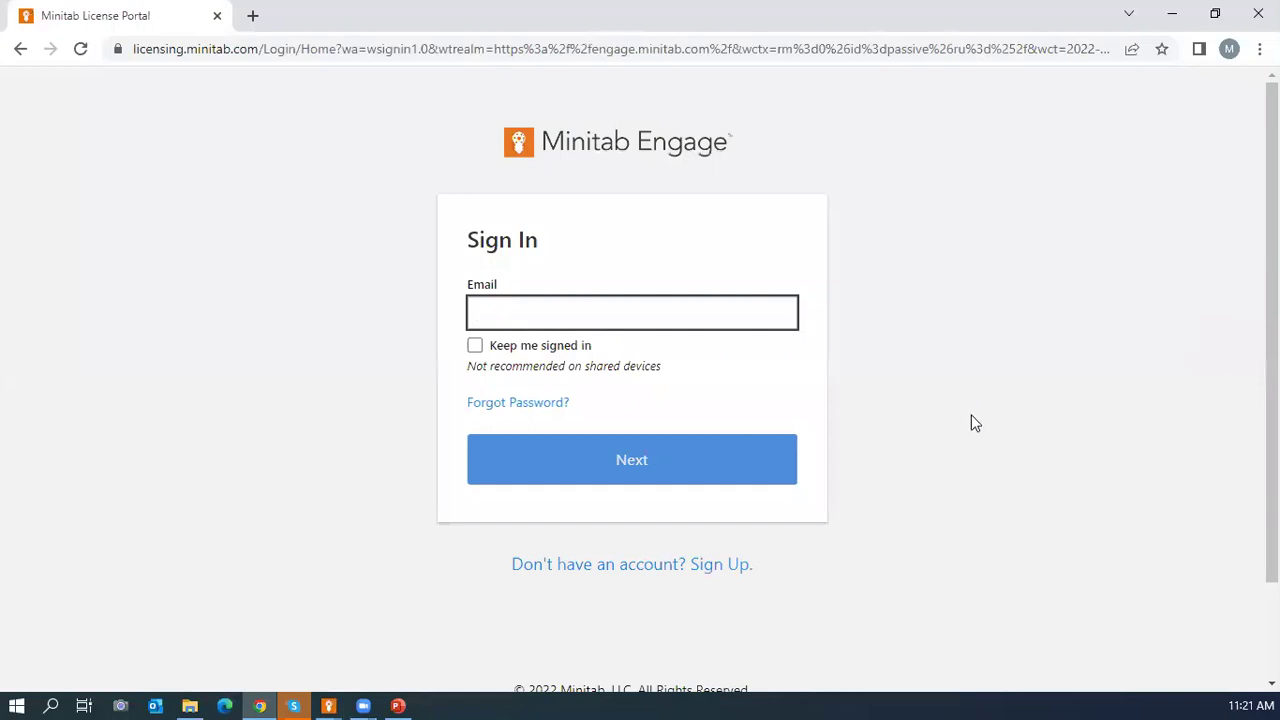
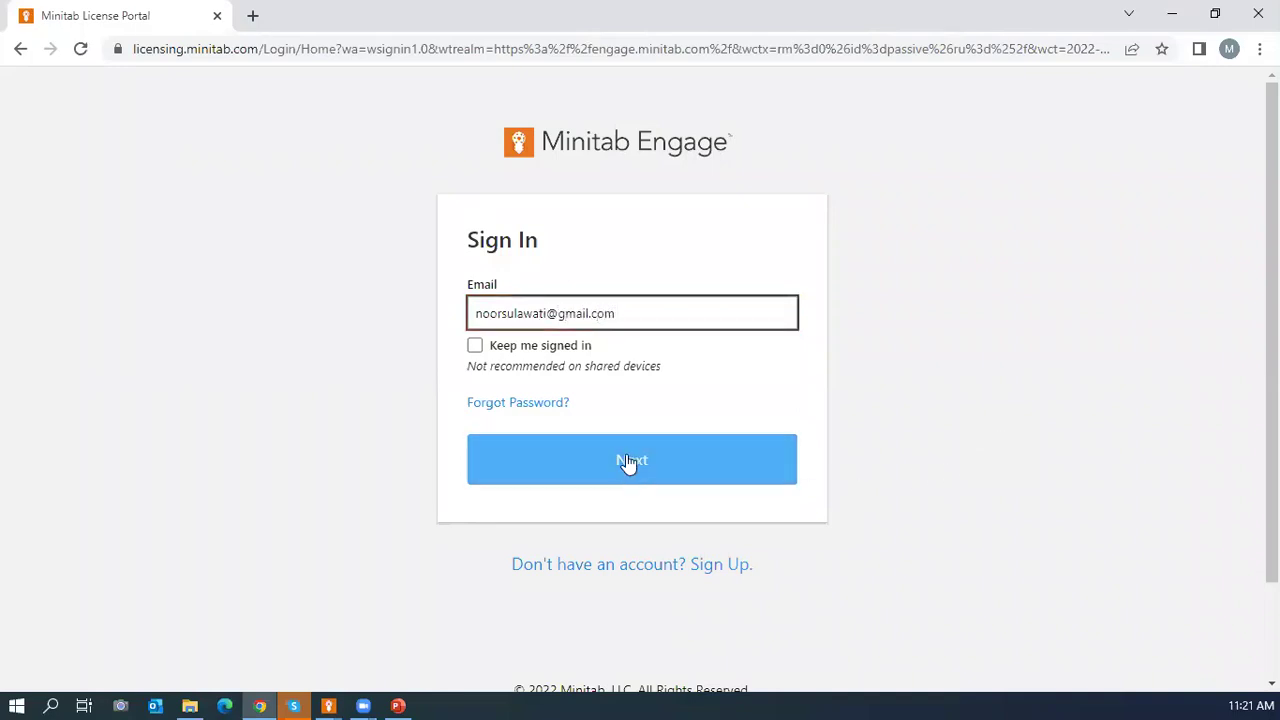
left_click(628, 461)
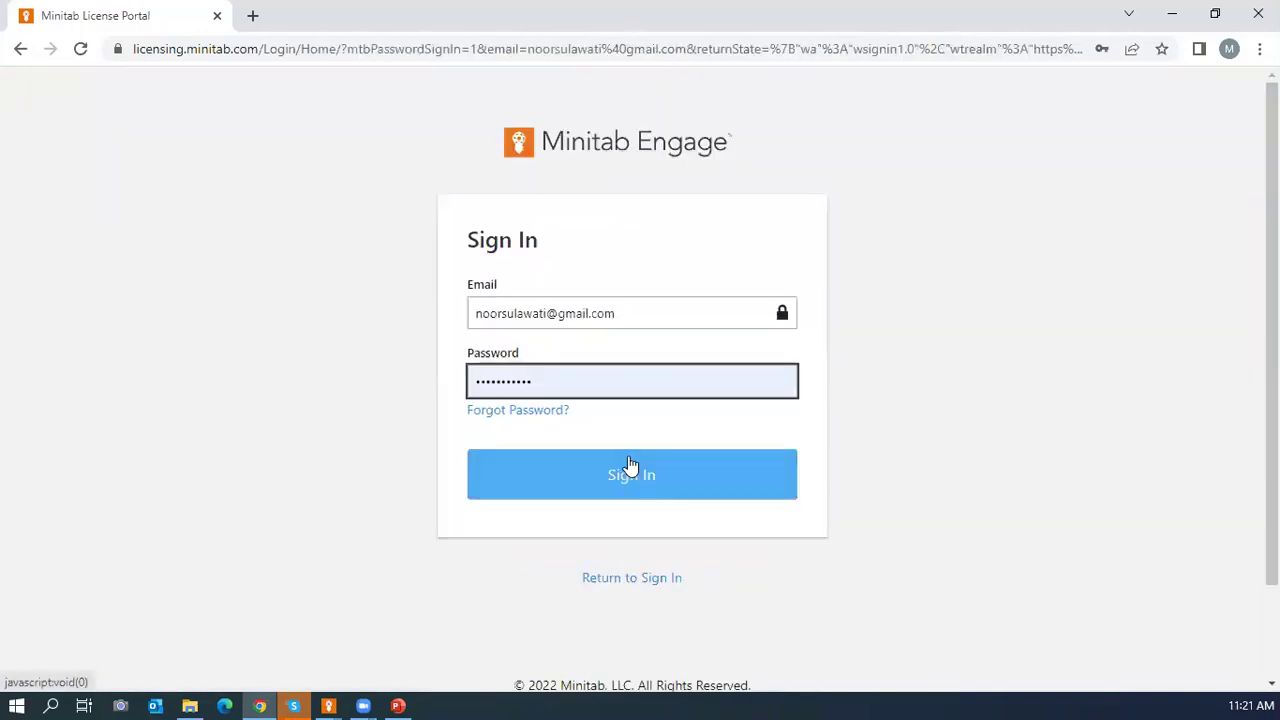
left_click(636, 477)
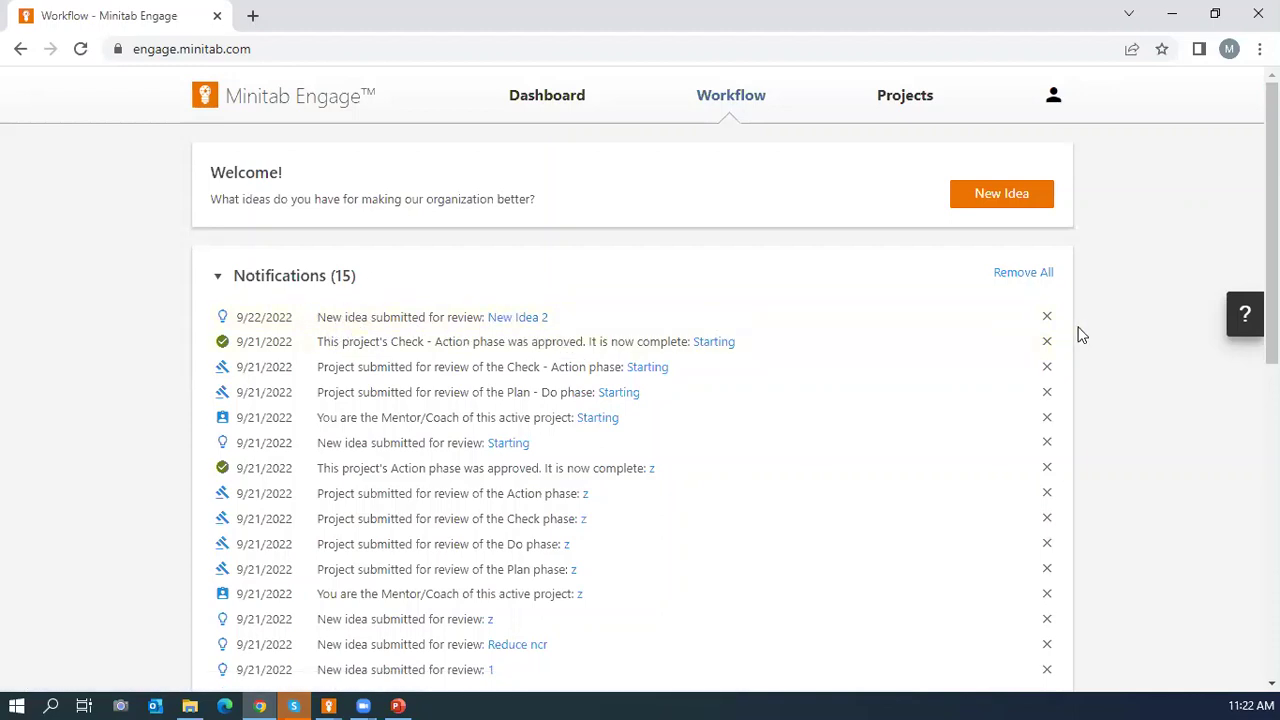
Expand New Idea 2 in the Ideas table, then open and cancel the Reject dialog.
scroll(1080, 335, "down", 5)
scroll(1080, 335, "down", 2)
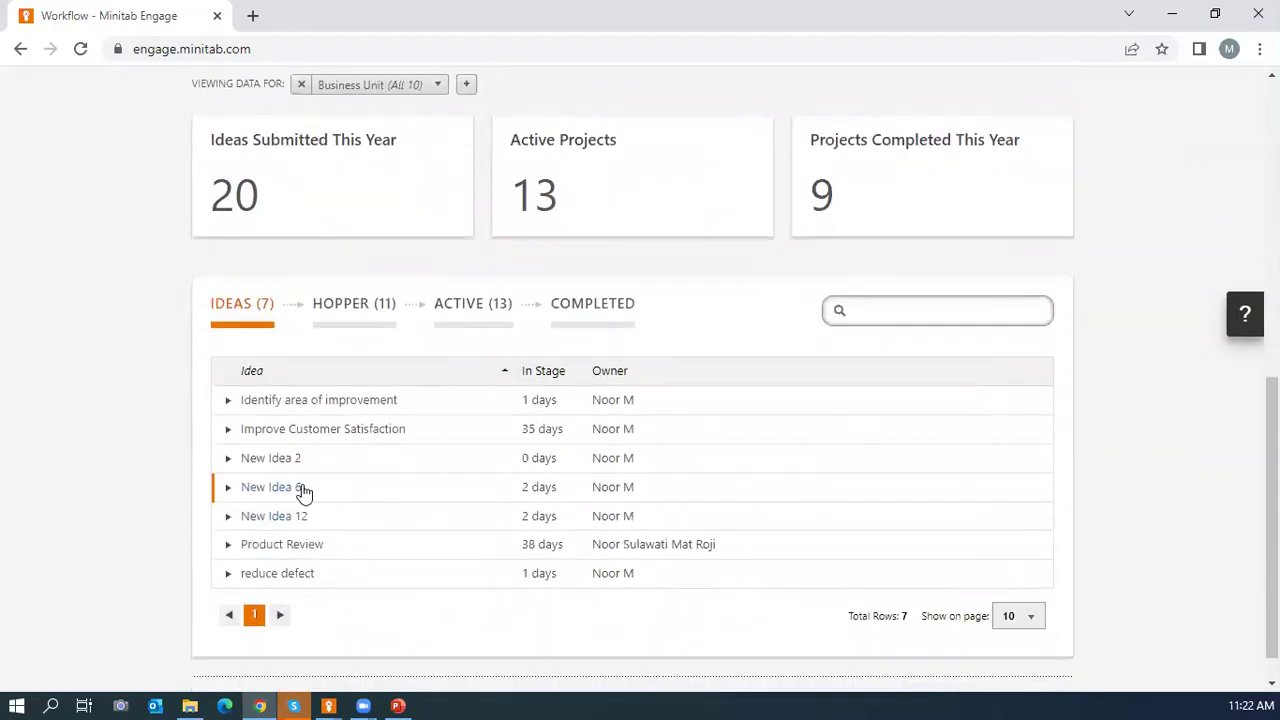
left_click(228, 462)
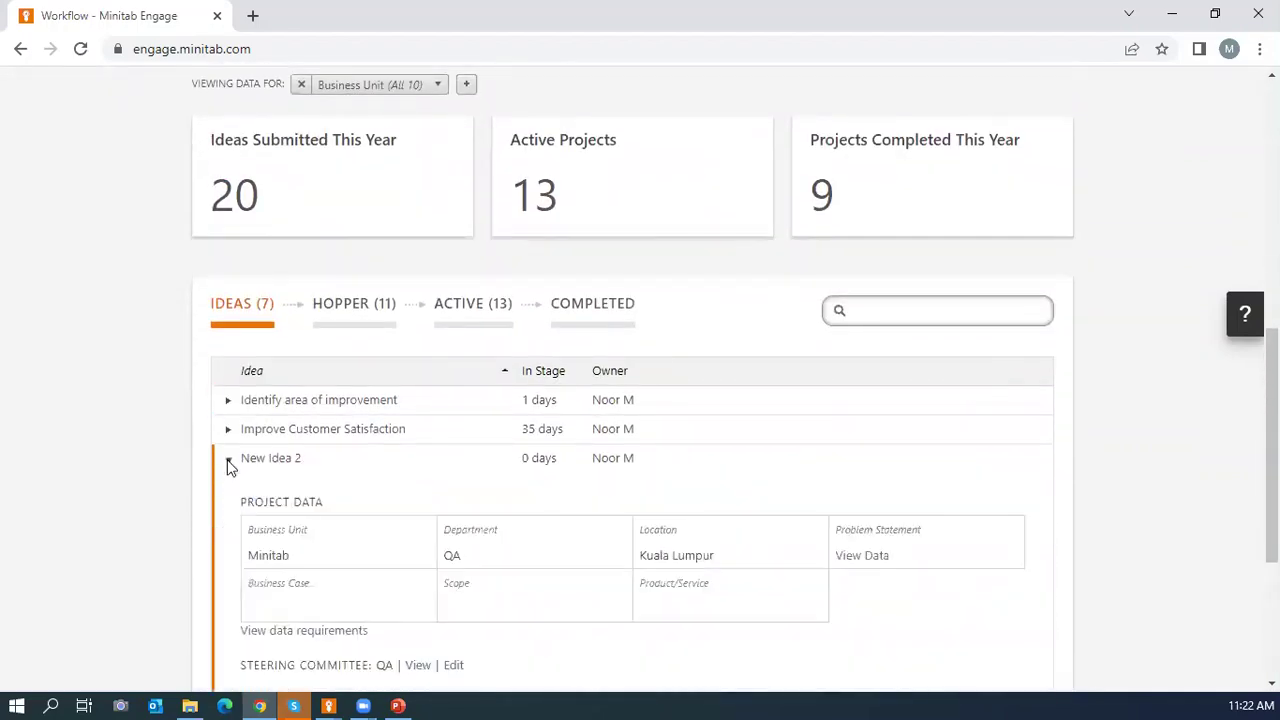
scroll(228, 467, "down", 2)
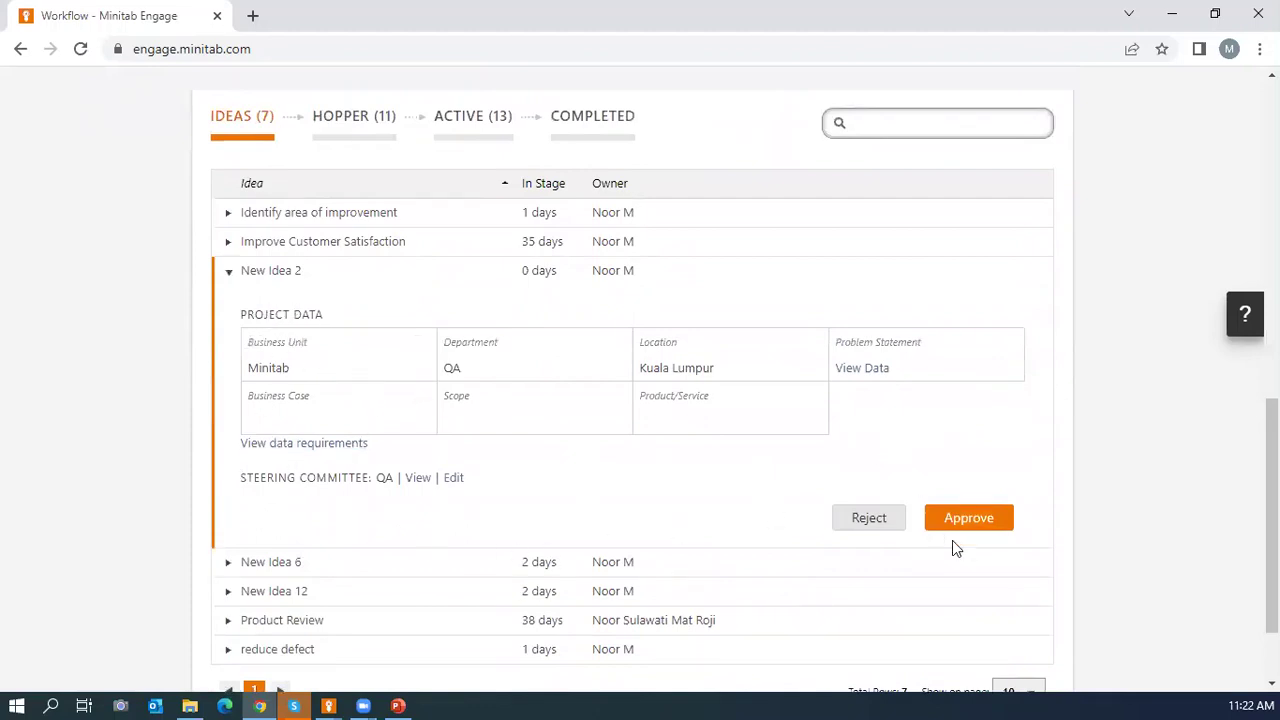
left_click(851, 528)
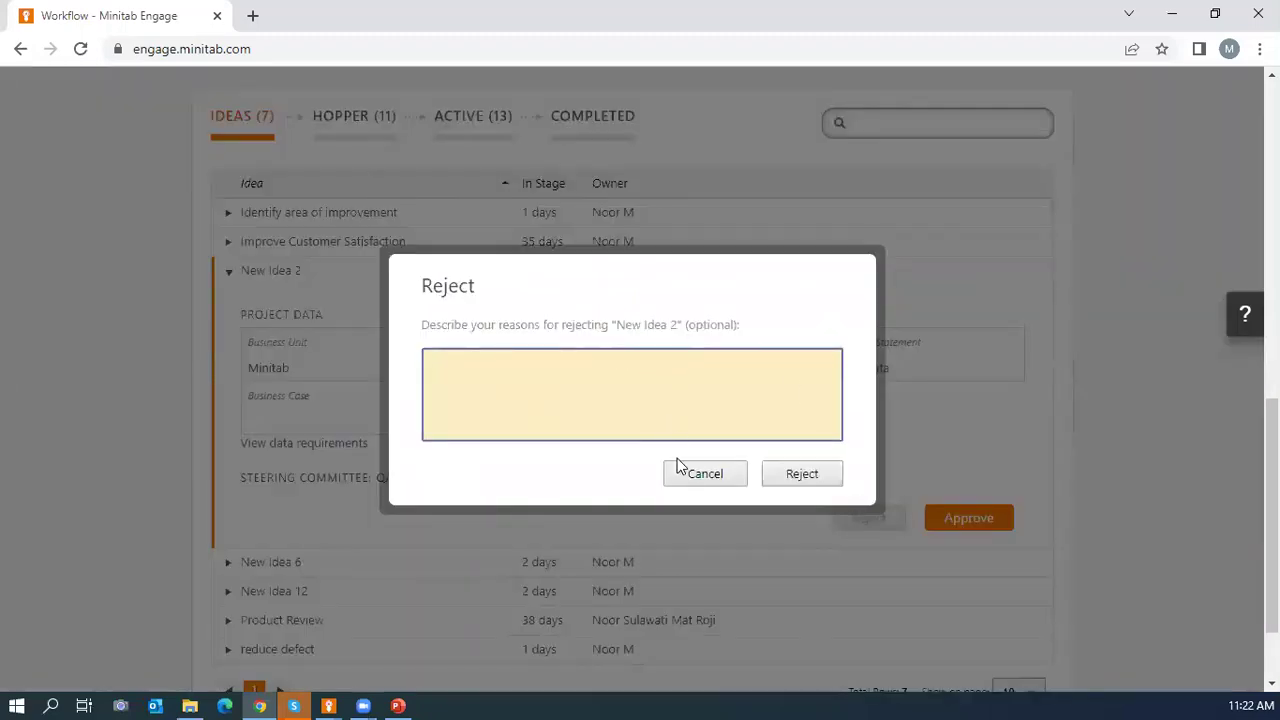
left_click(700, 480)
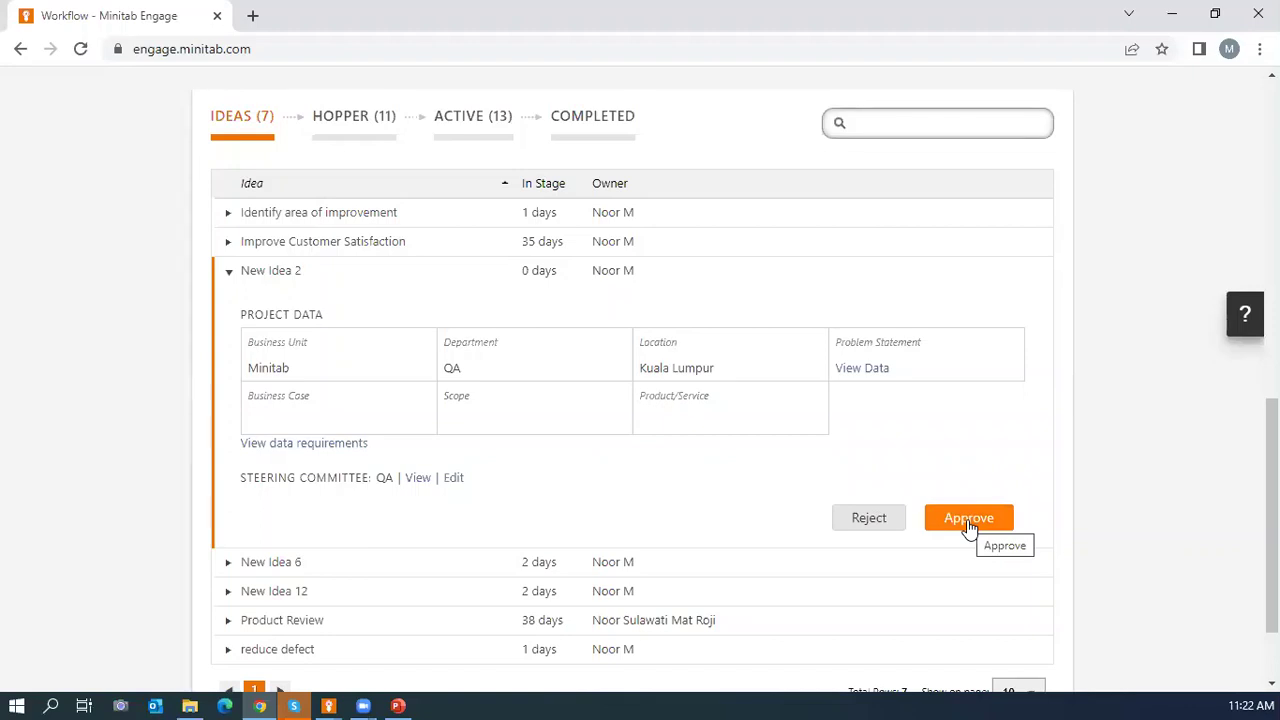
Approve New Idea 2 and confirm the approval.
left_click(967, 521)
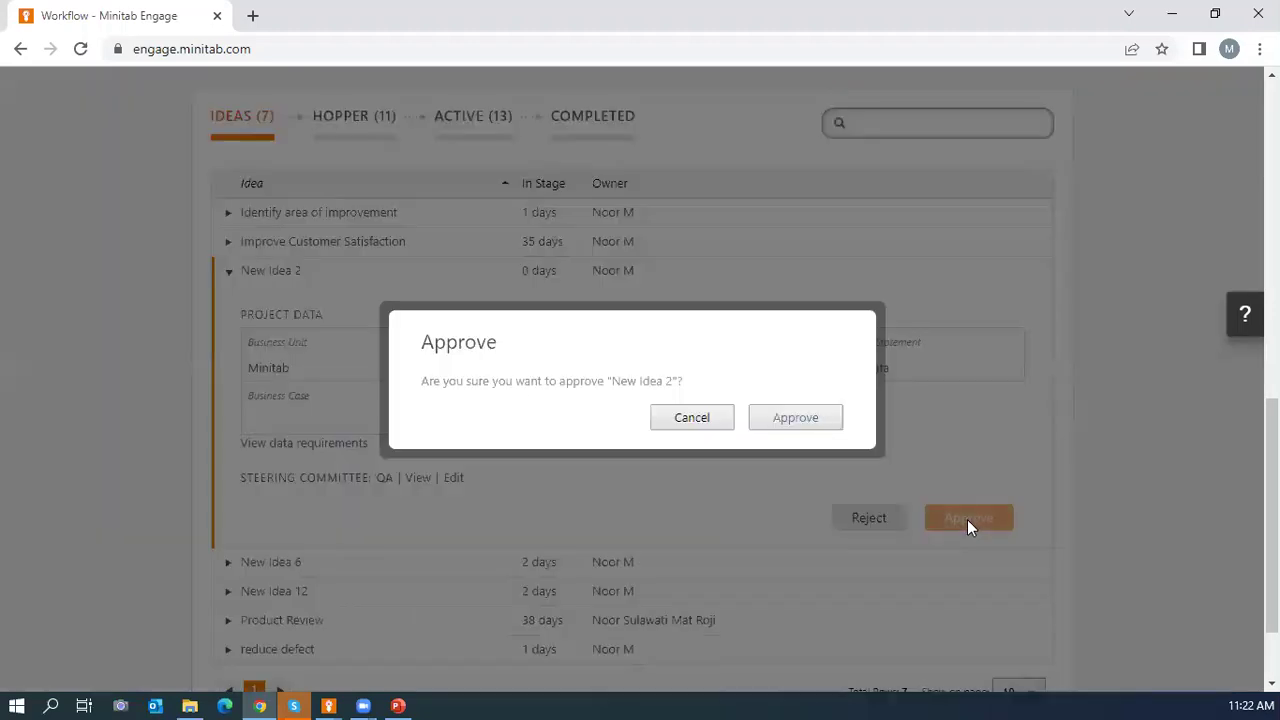
left_click(795, 417)
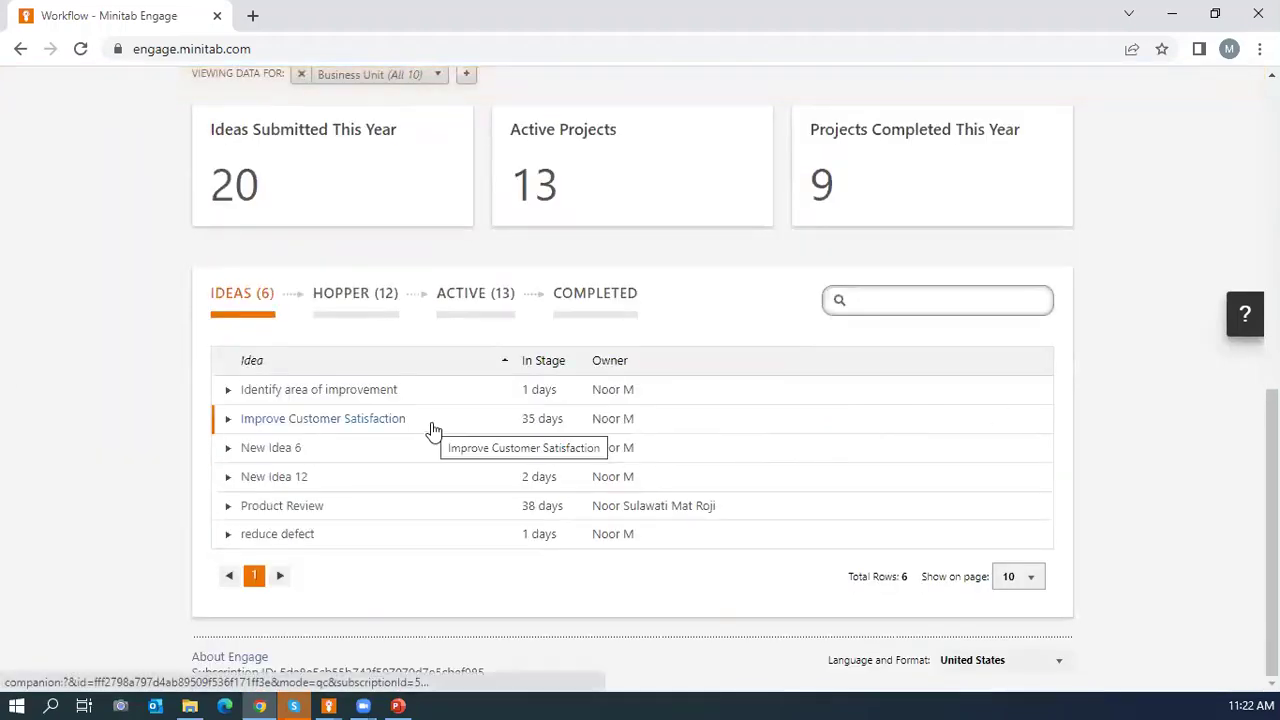
Switch to the HOPPER tab and expand New Idea 2's row to view its project data.
left_click(328, 296)
scroll(354, 384, "down", 4)
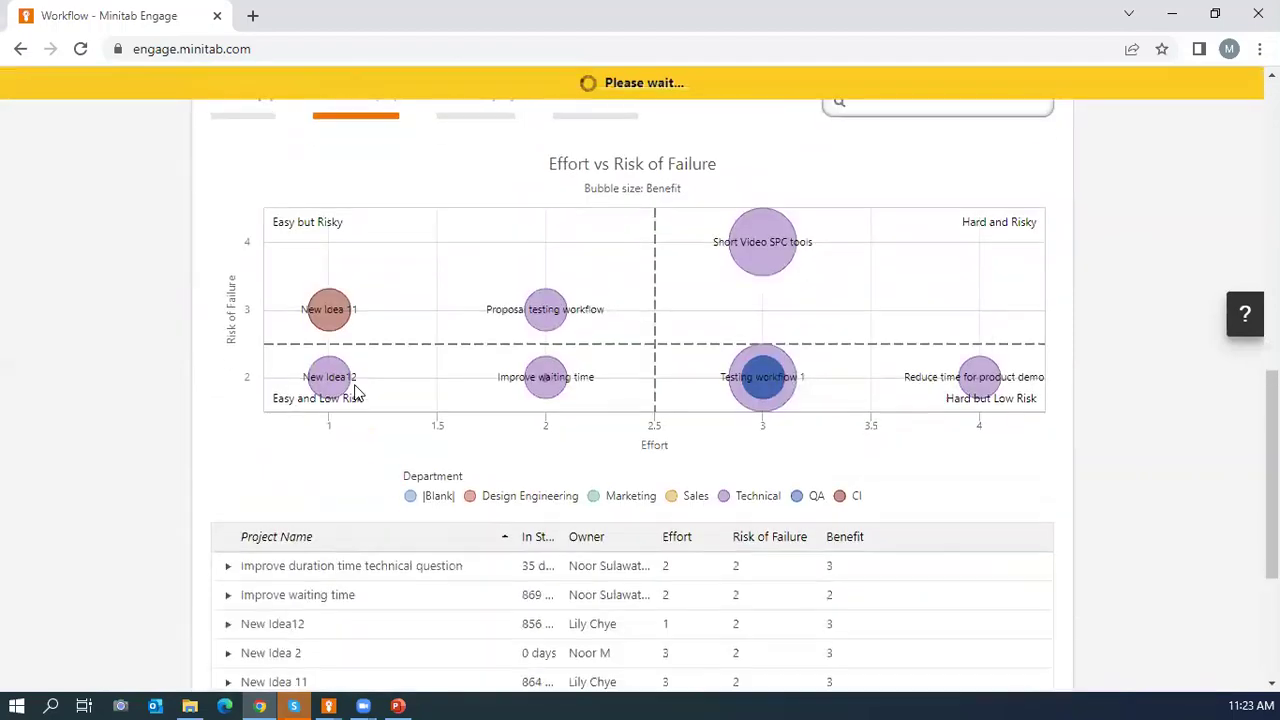
scroll(354, 394, "down", 2)
scroll(374, 354, "up", 1)
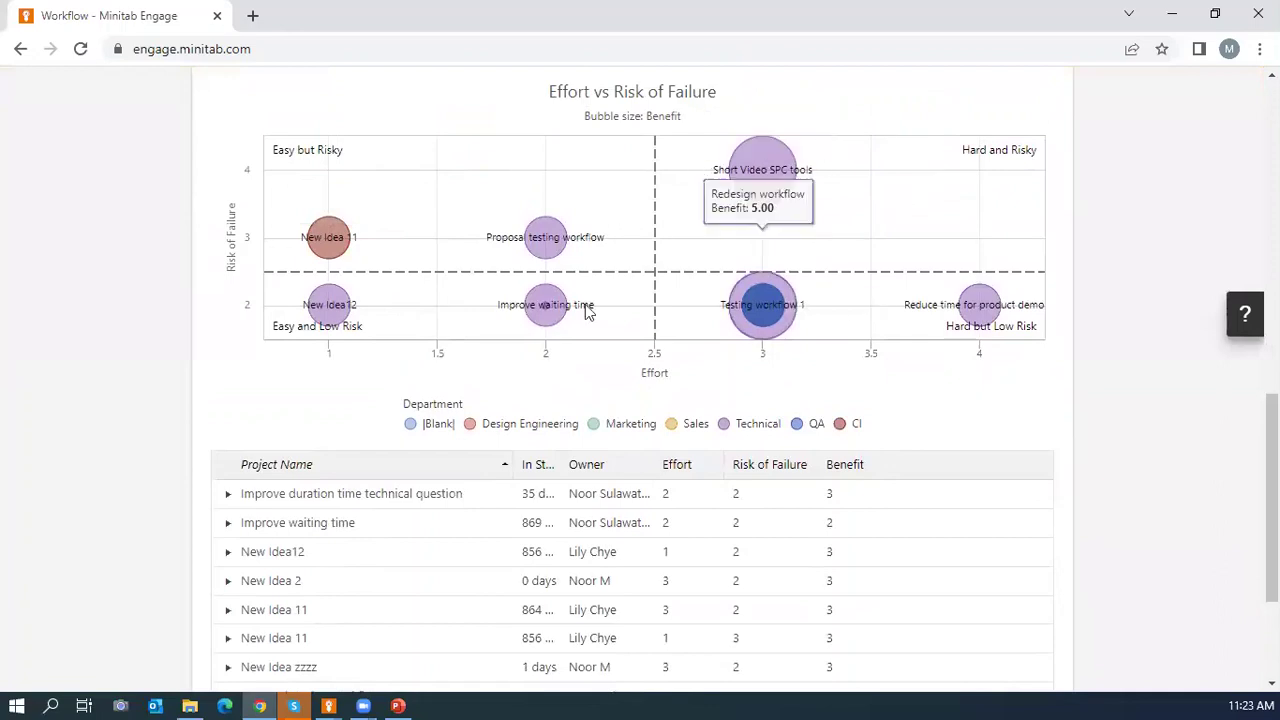
scroll(823, 236, "down", 2)
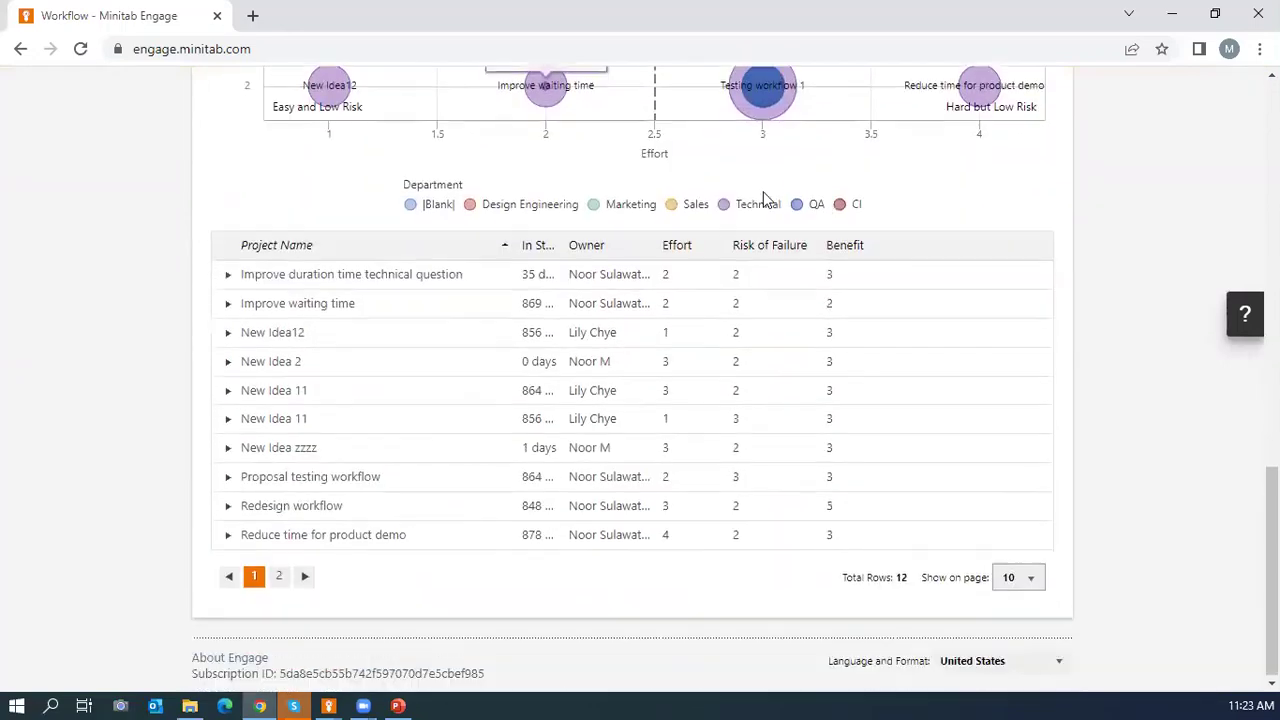
left_click(226, 362)
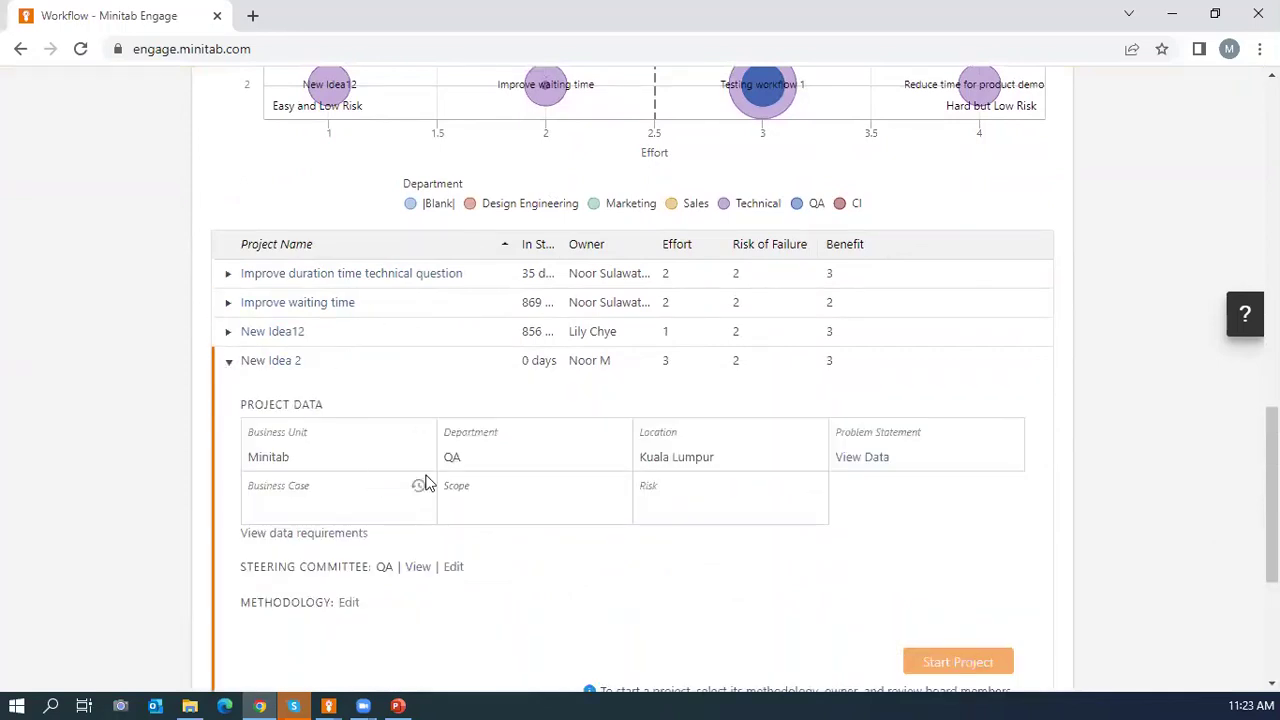
scroll(424, 481, "down", 2)
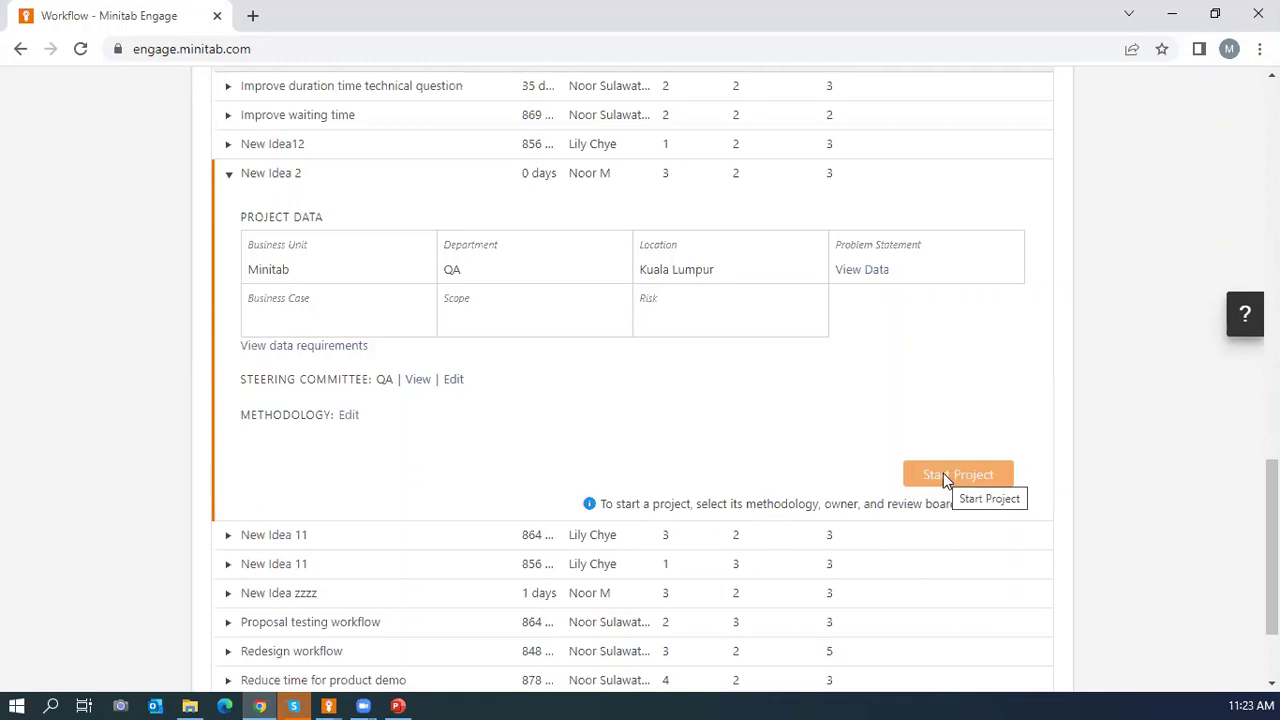
Assign New Idea 2 the Bizit Methodology, adding Plan - Do and Check - Action phases.
left_click(349, 415)
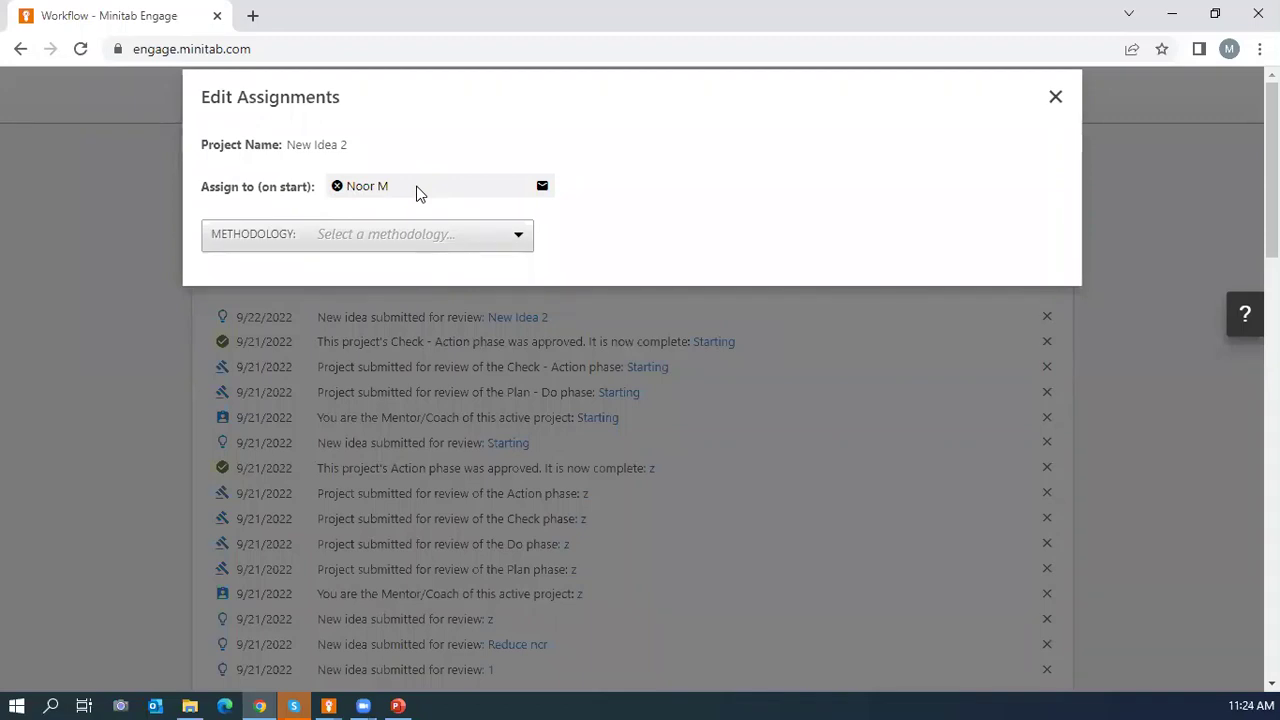
left_click(515, 246)
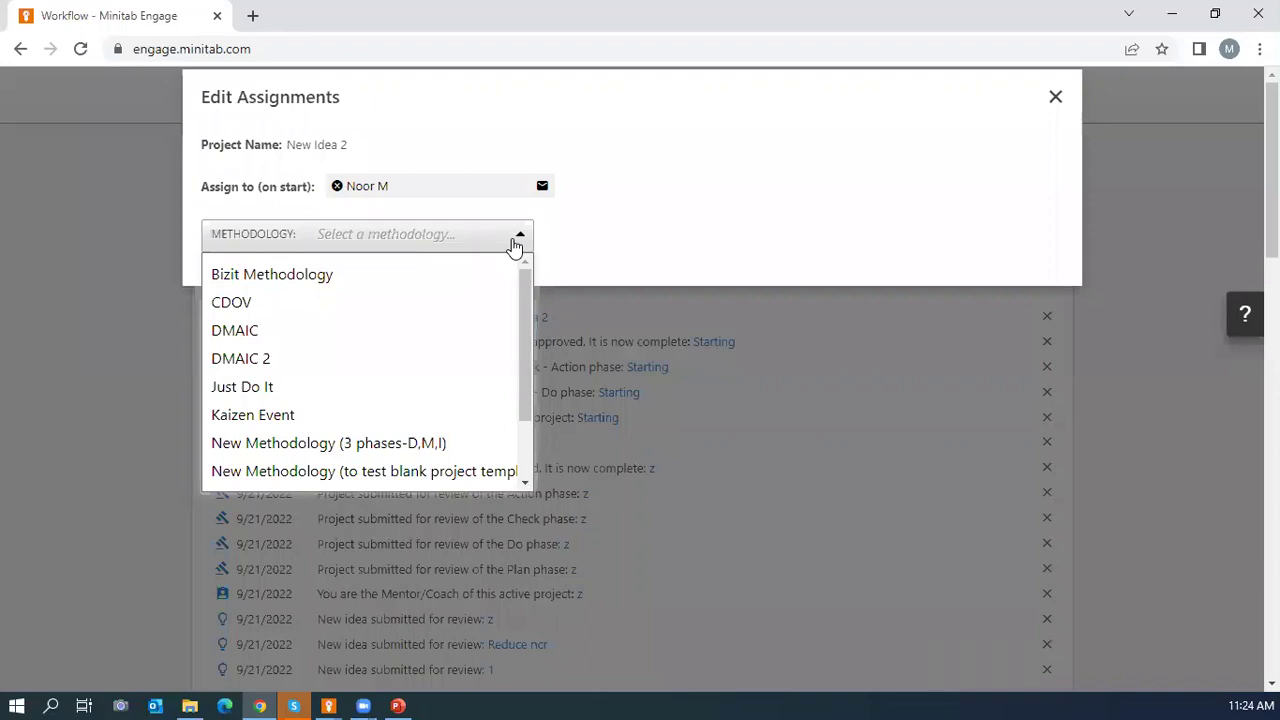
left_click(401, 276)
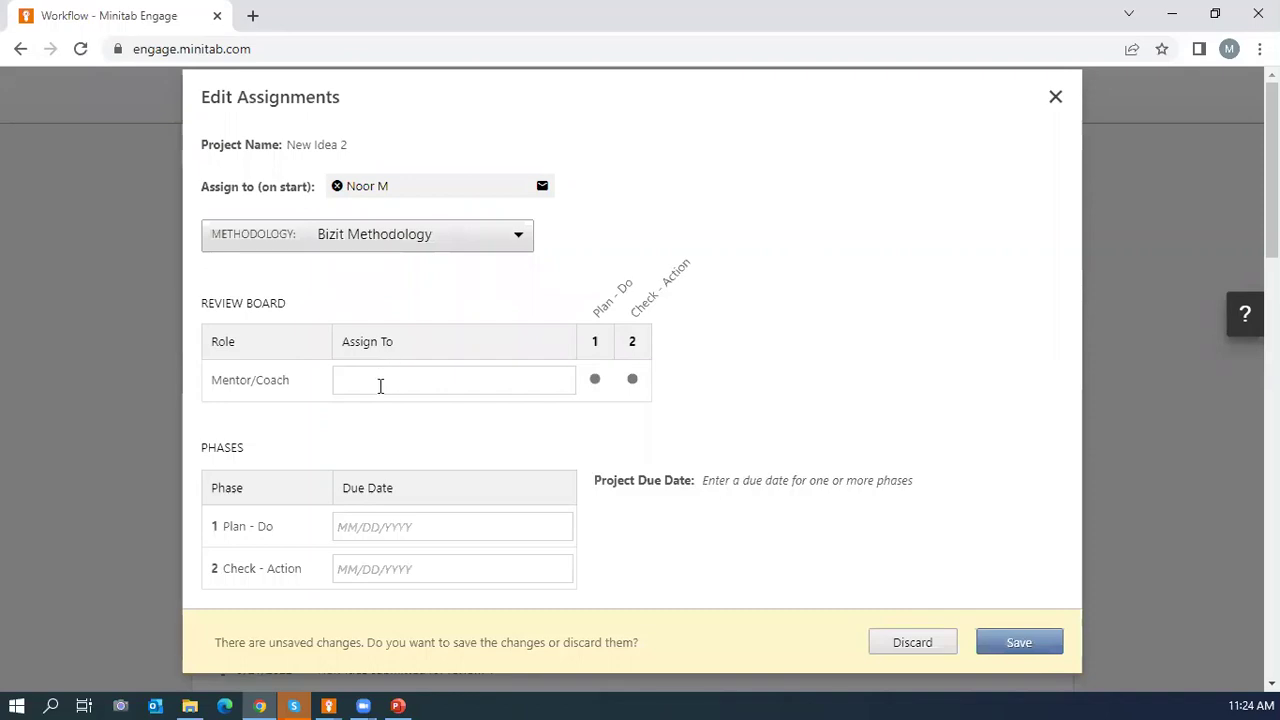
Assign the suggested reviewer as New Idea 2's Mentor/Coach.
left_click(380, 386)
type("s")
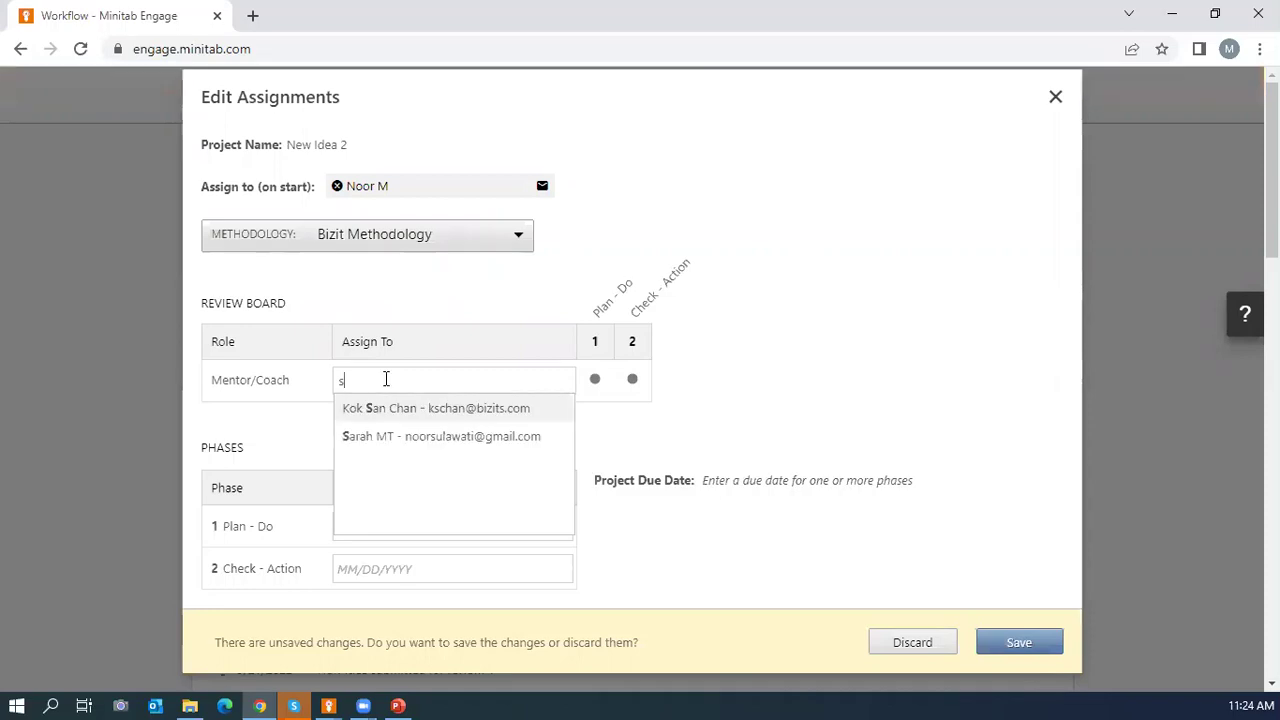
left_click(379, 436)
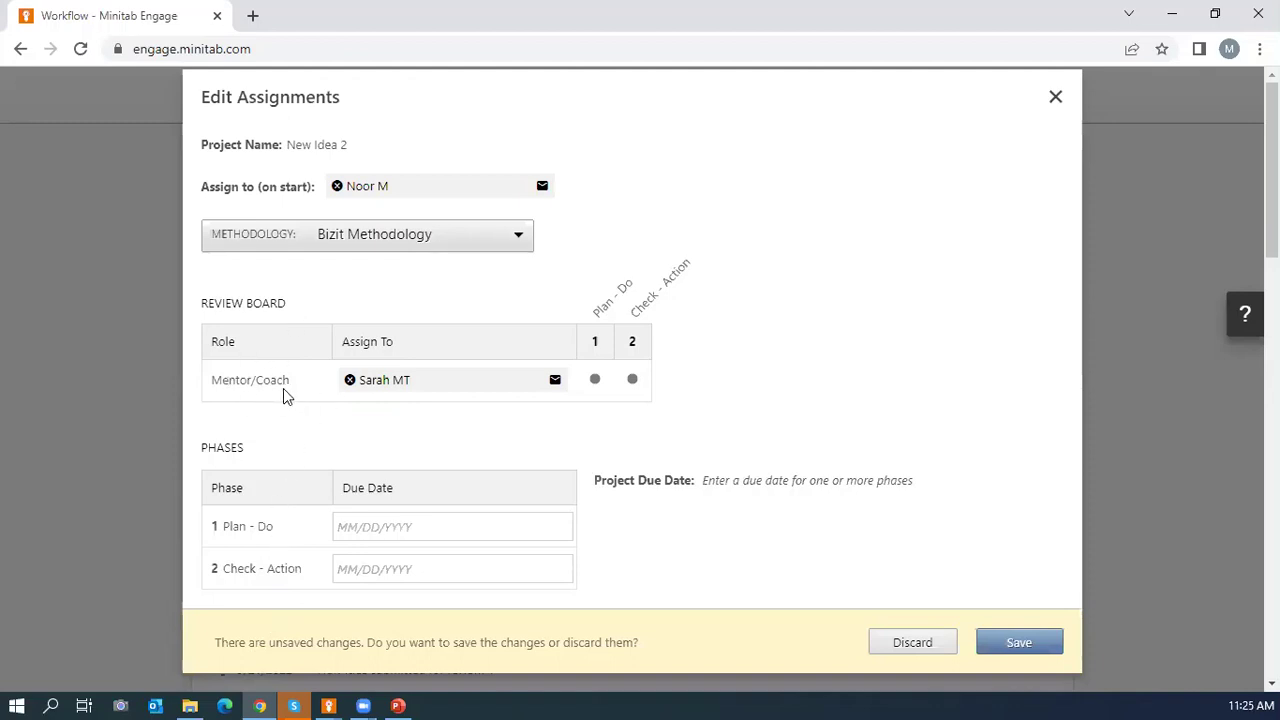
Set Plan - Do due 09/24/2022 and Check - Action due 12/30/2022, then save.
left_click(411, 527)
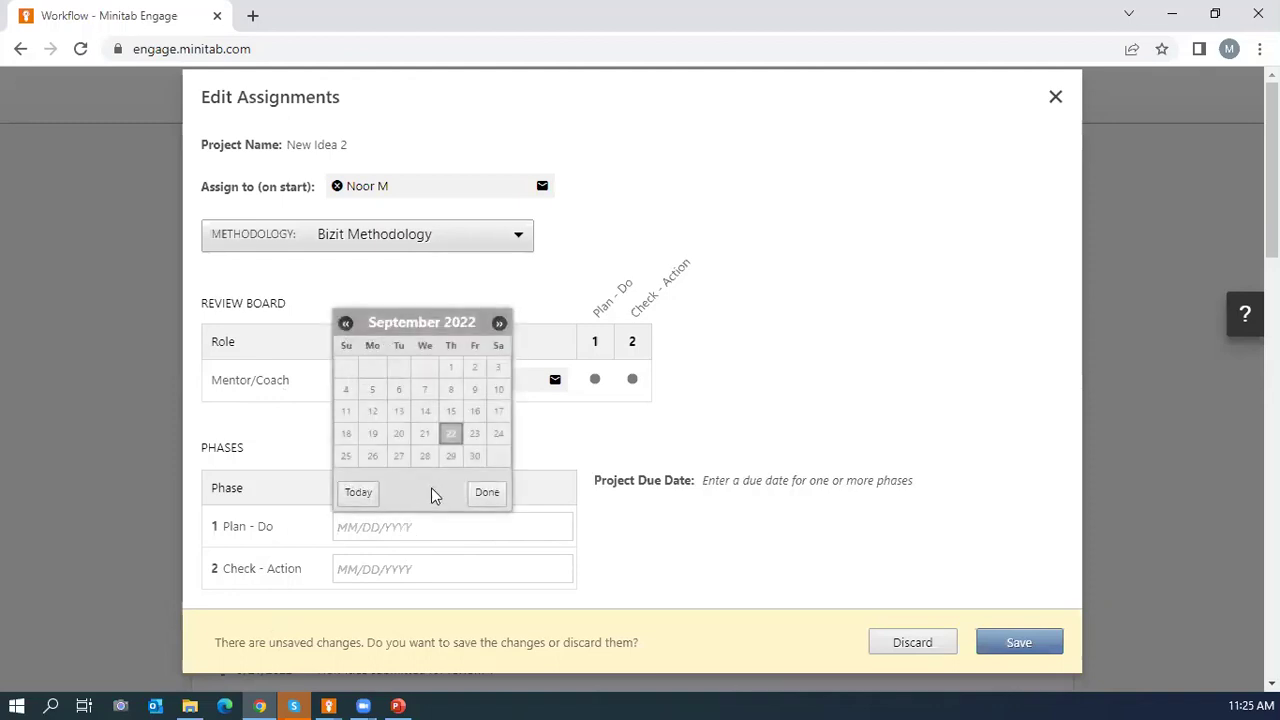
left_click(499, 437)
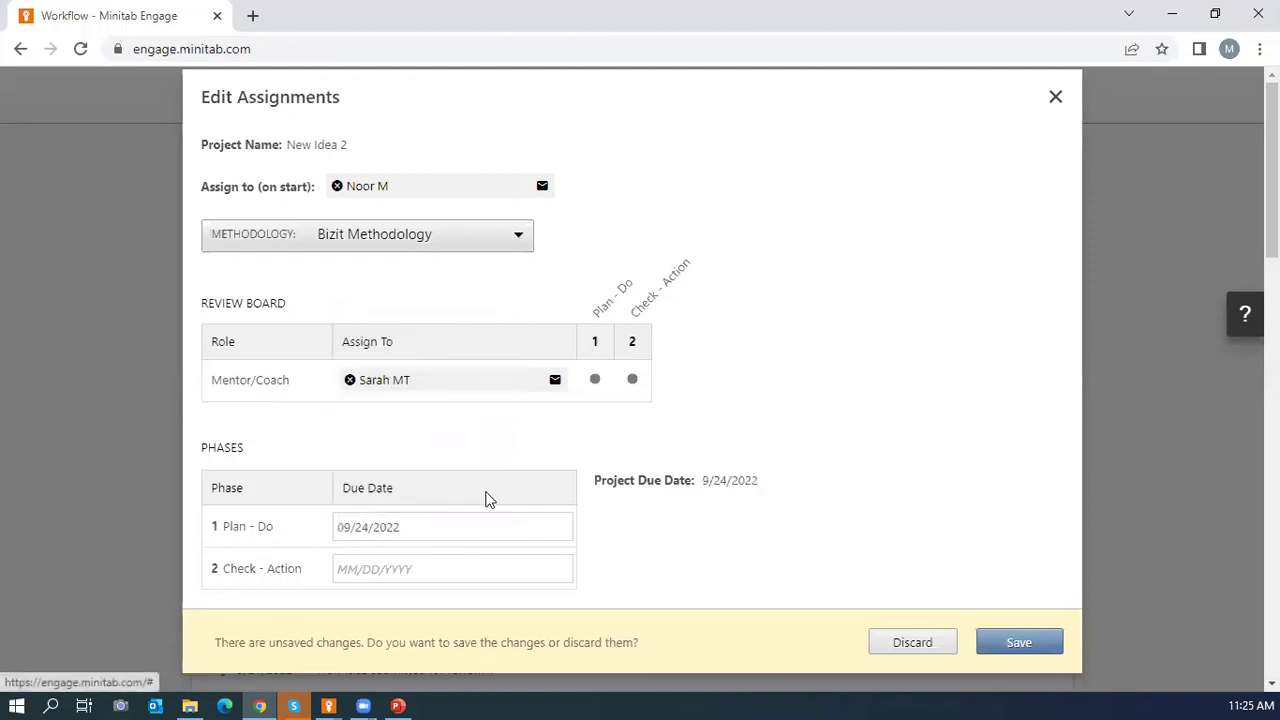
left_click(449, 563)
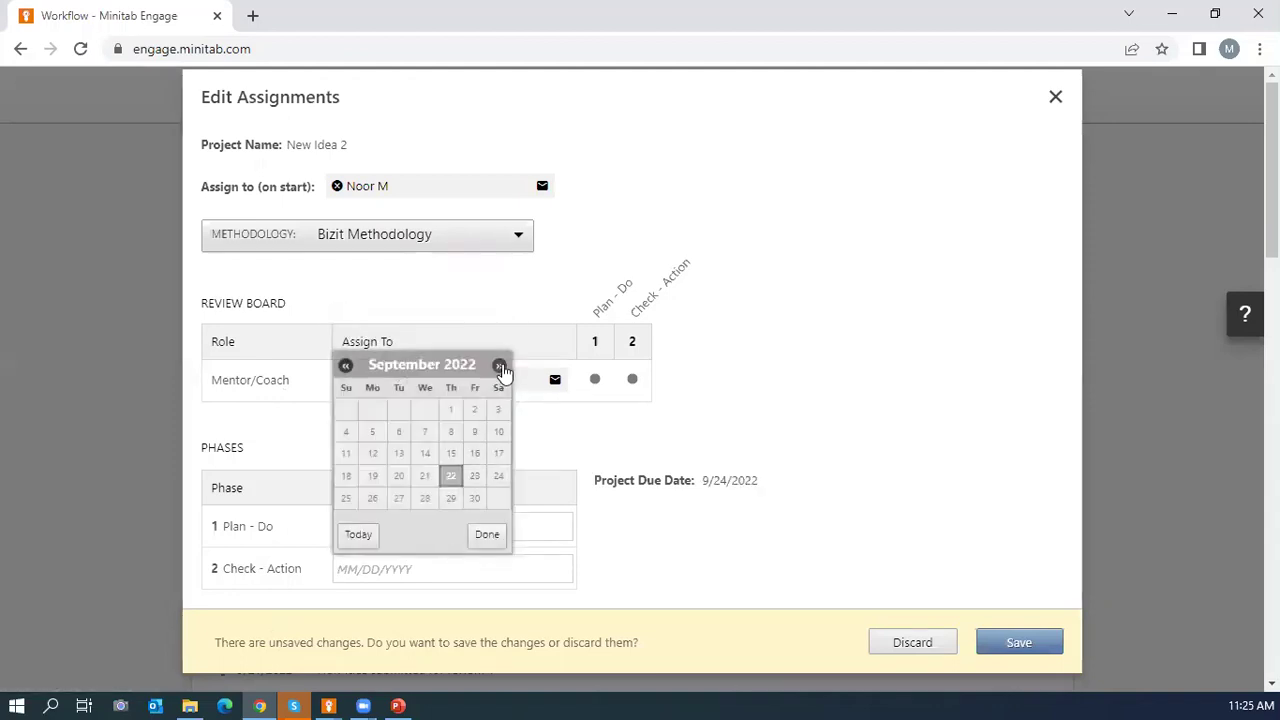
left_click(499, 366)
left_click(499, 366)
left_click(499, 366)
left_click(475, 499)
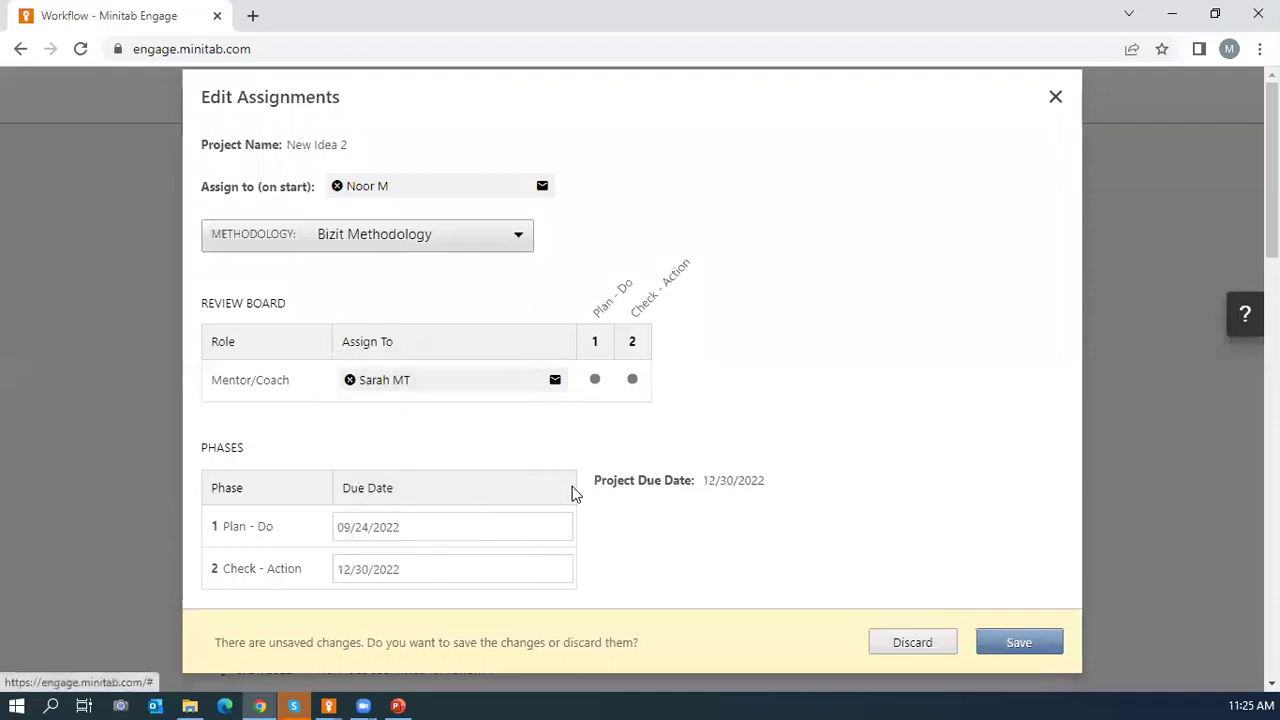
left_click(1003, 643)
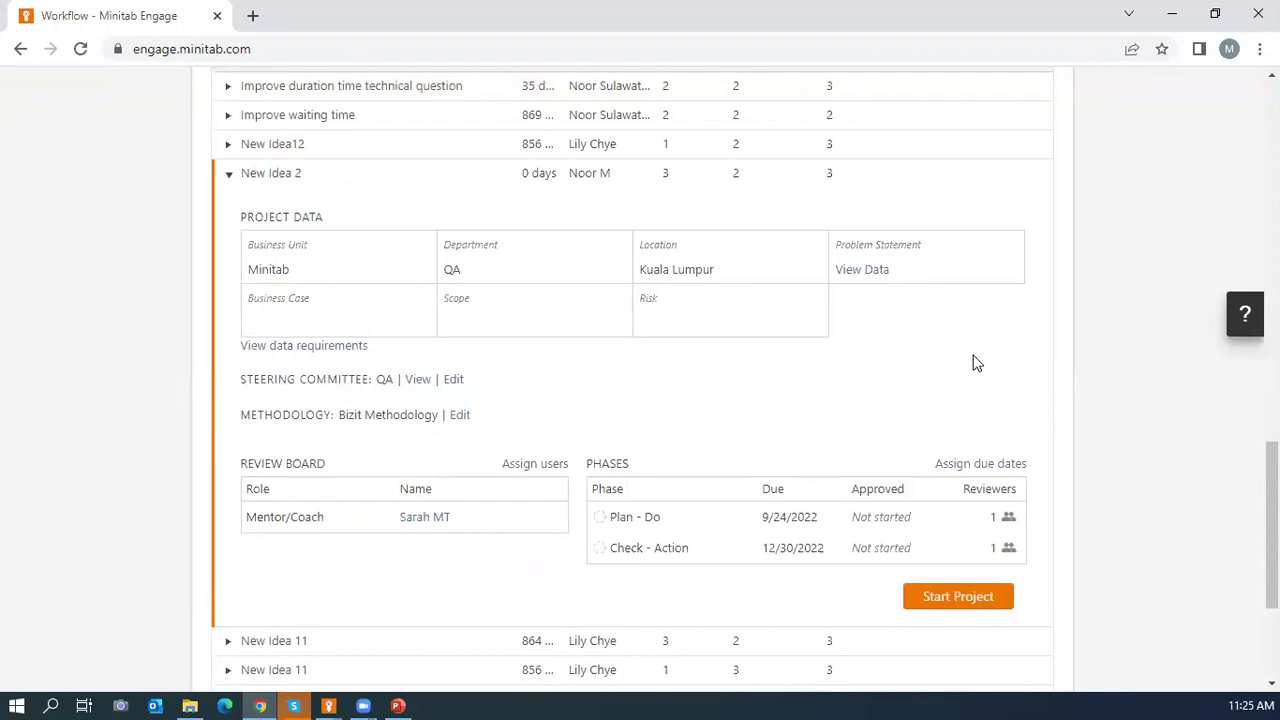
Scroll down New Idea 2's details and switch to Outlook from the taskbar.
scroll(975, 363, "down", 1)
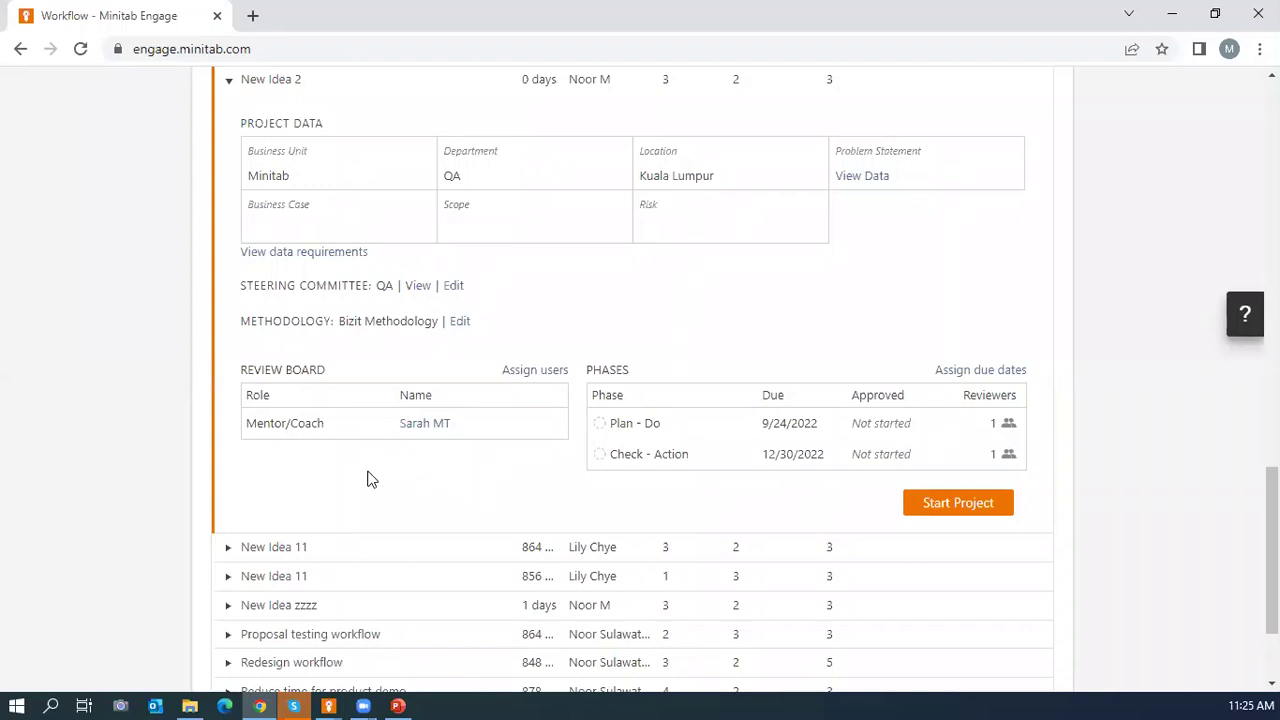
left_click(157, 700)
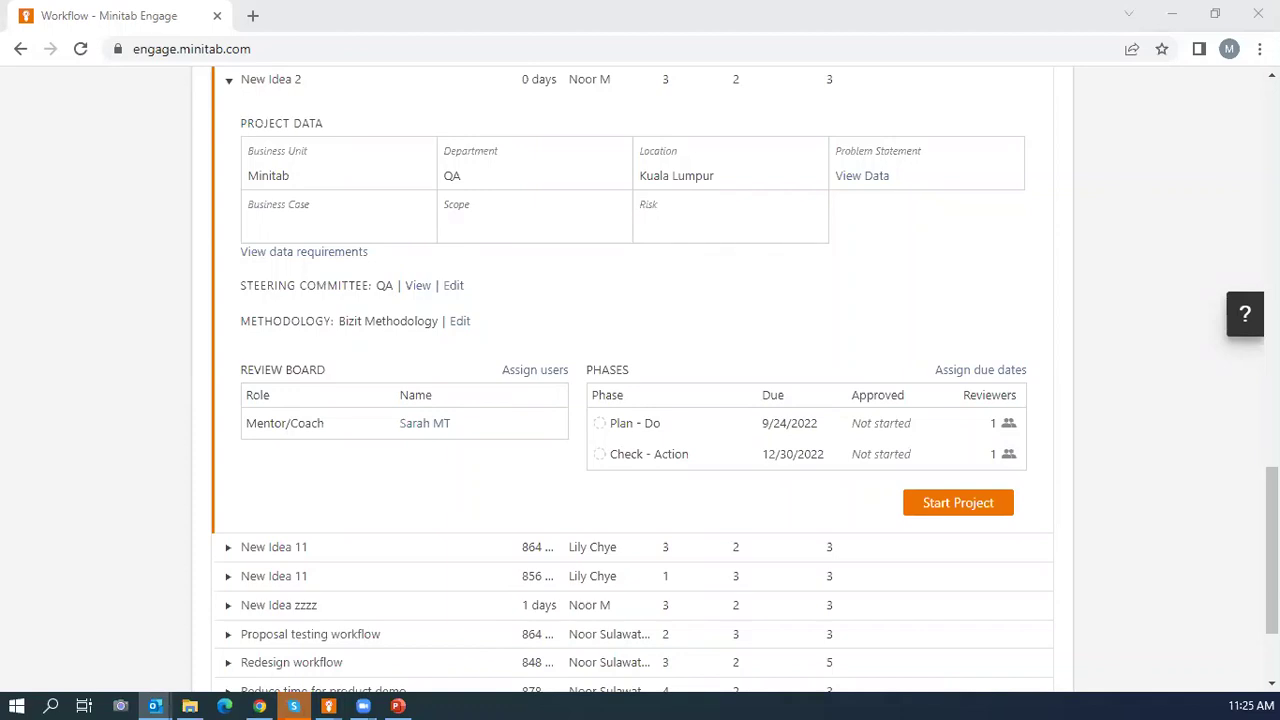
left_click(740, 31)
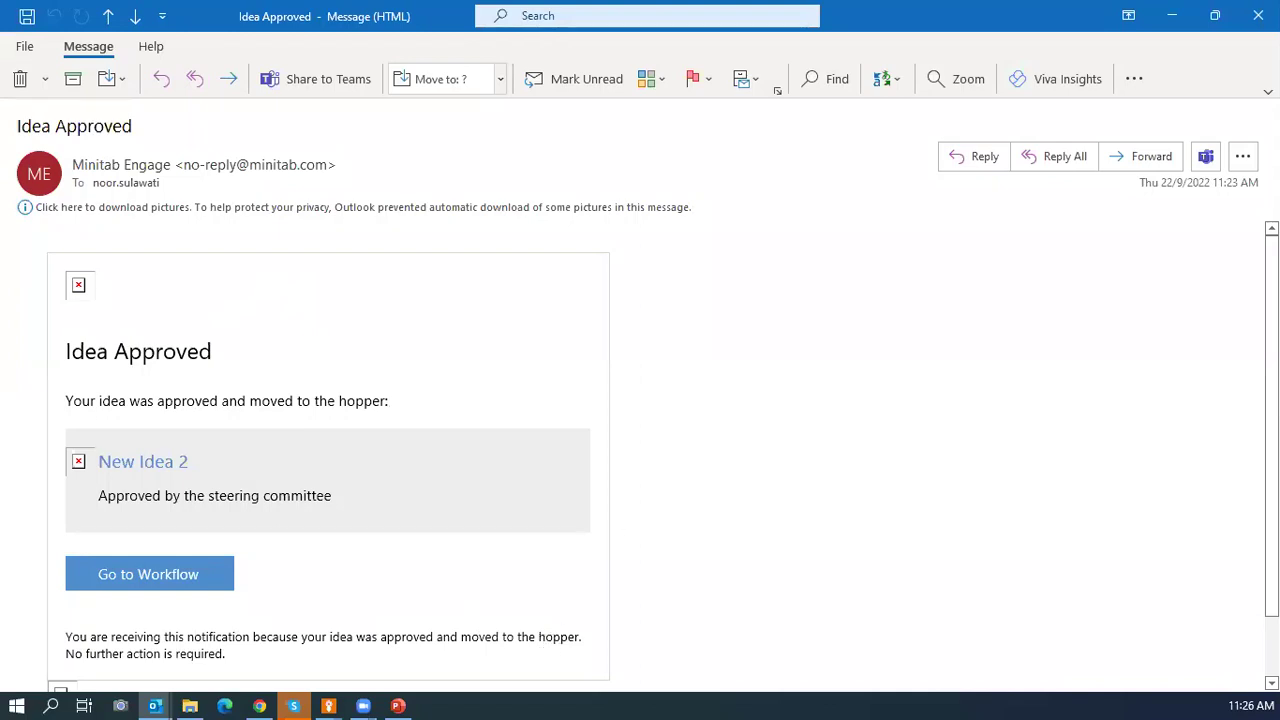
left_click(1225, 14)
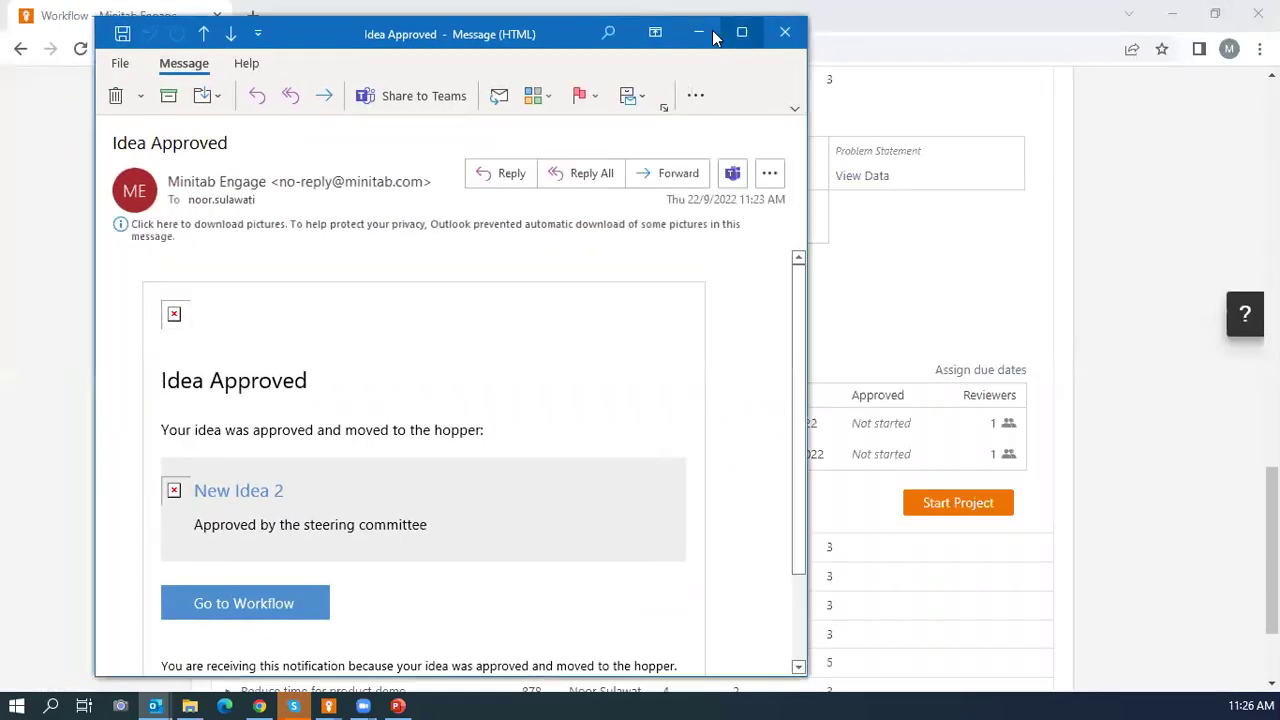
left_click(699, 32)
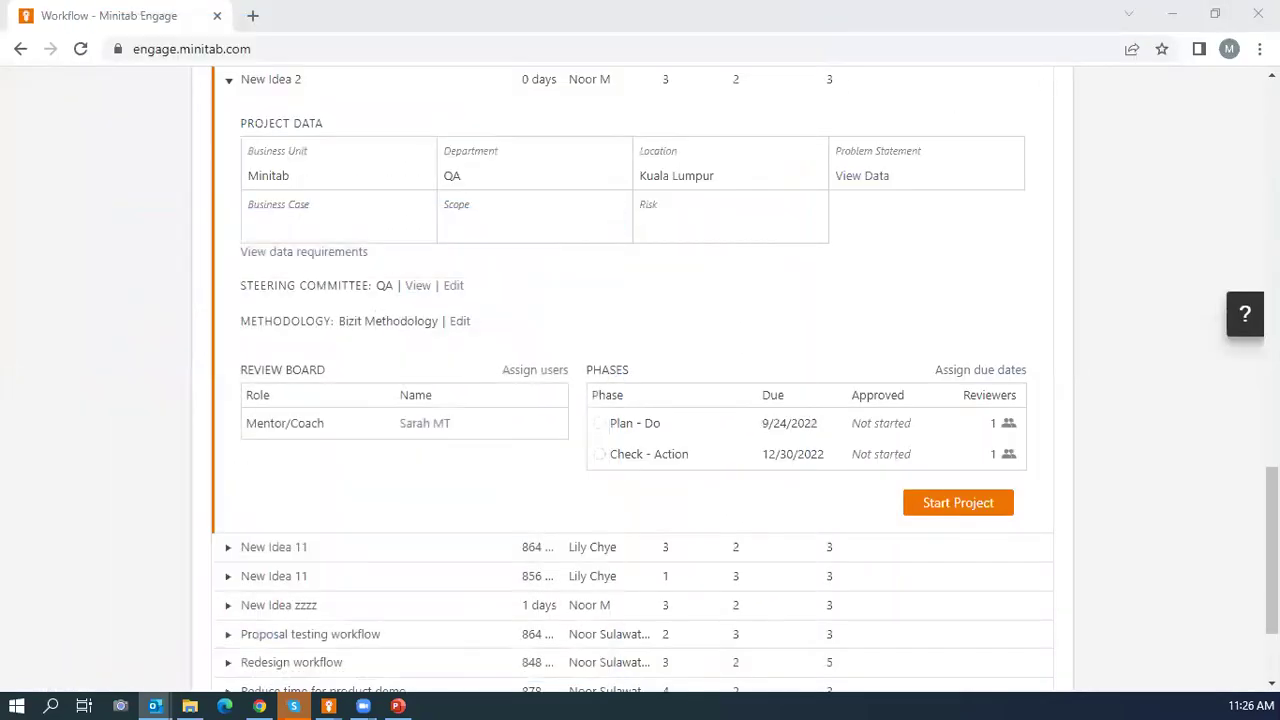
Try starting New Idea 2 as a project, dismiss the checked-out error, then cancel a retry.
left_click(943, 512)
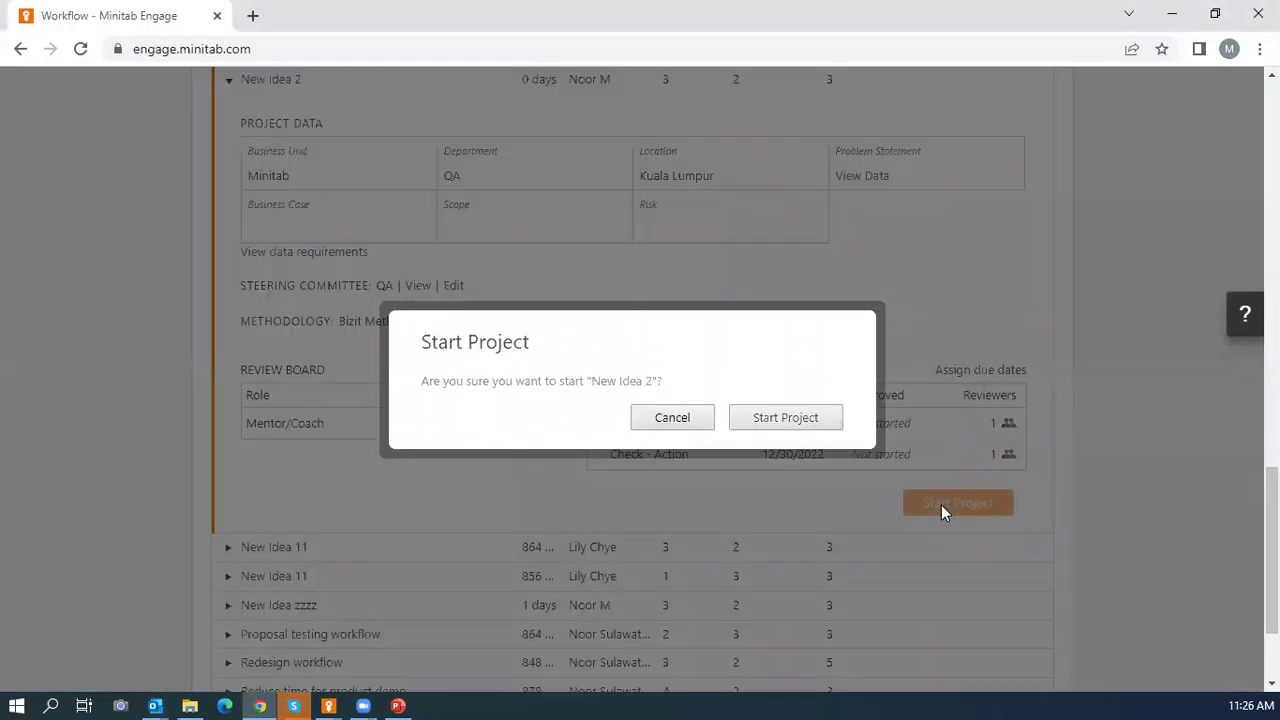
left_click(780, 427)
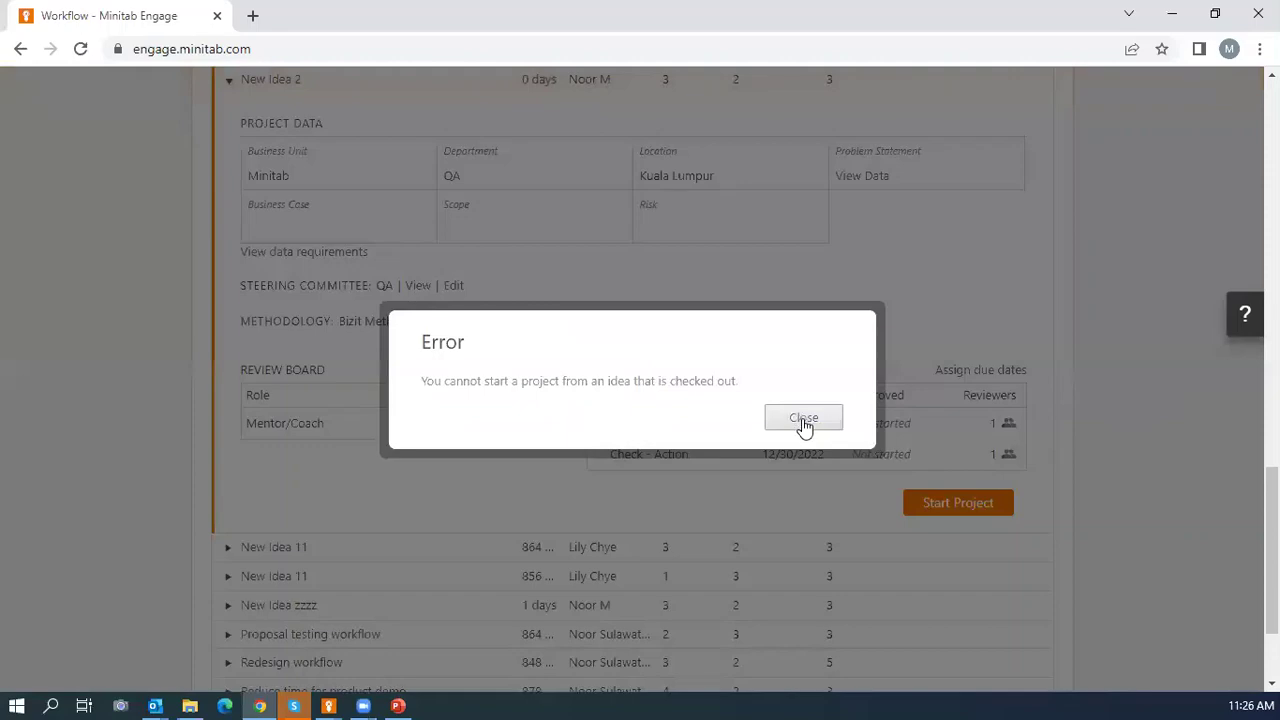
left_click(804, 424)
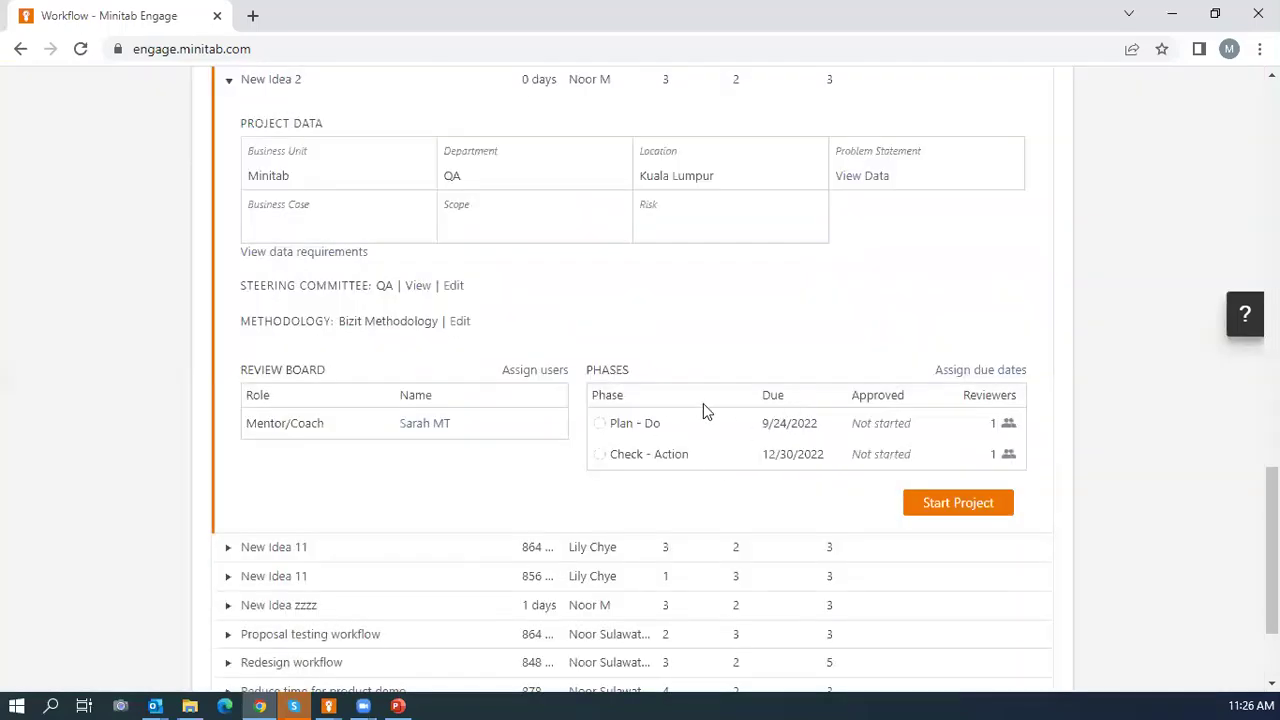
scroll(703, 409, "up", 3)
scroll(737, 429, "down", 2)
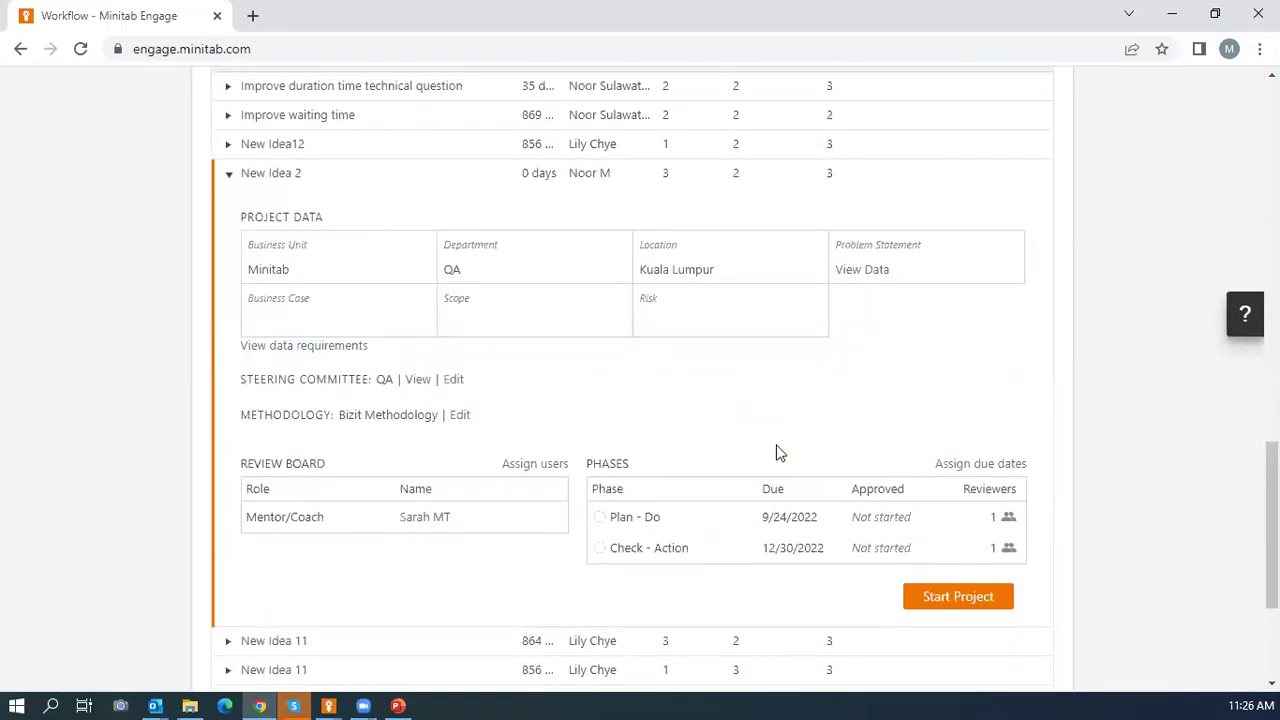
left_click(928, 598)
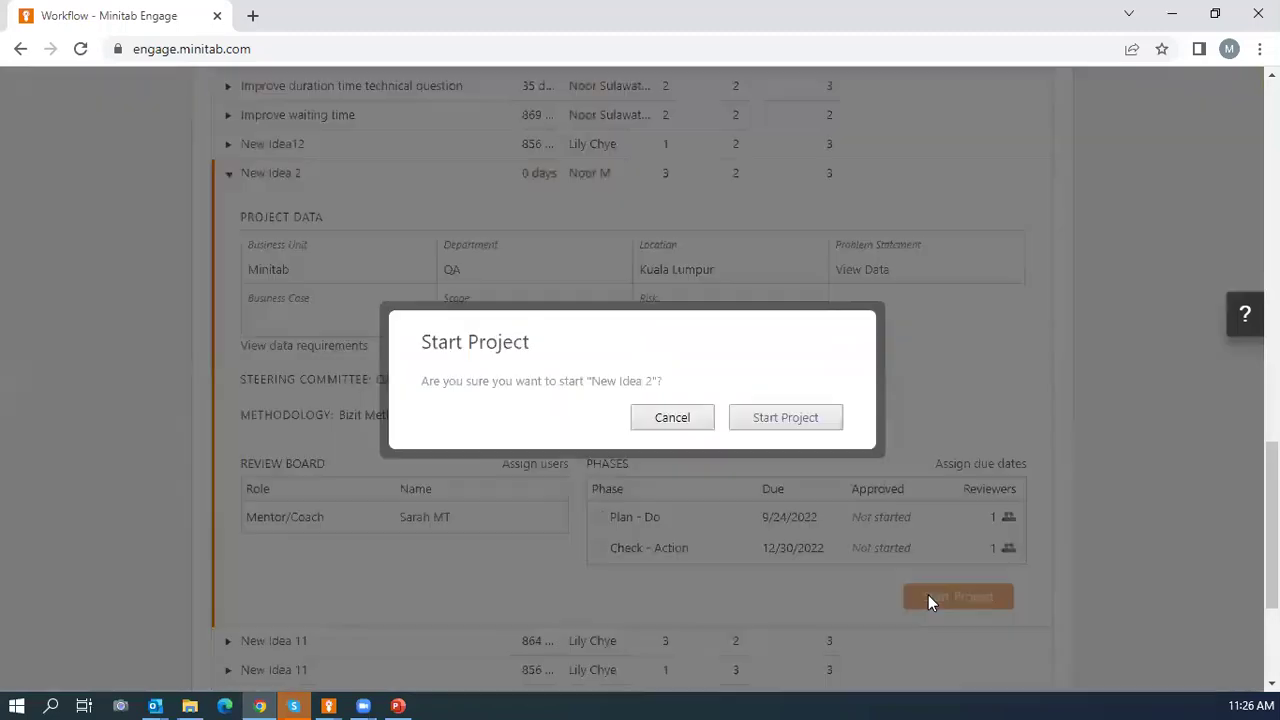
left_click(670, 420)
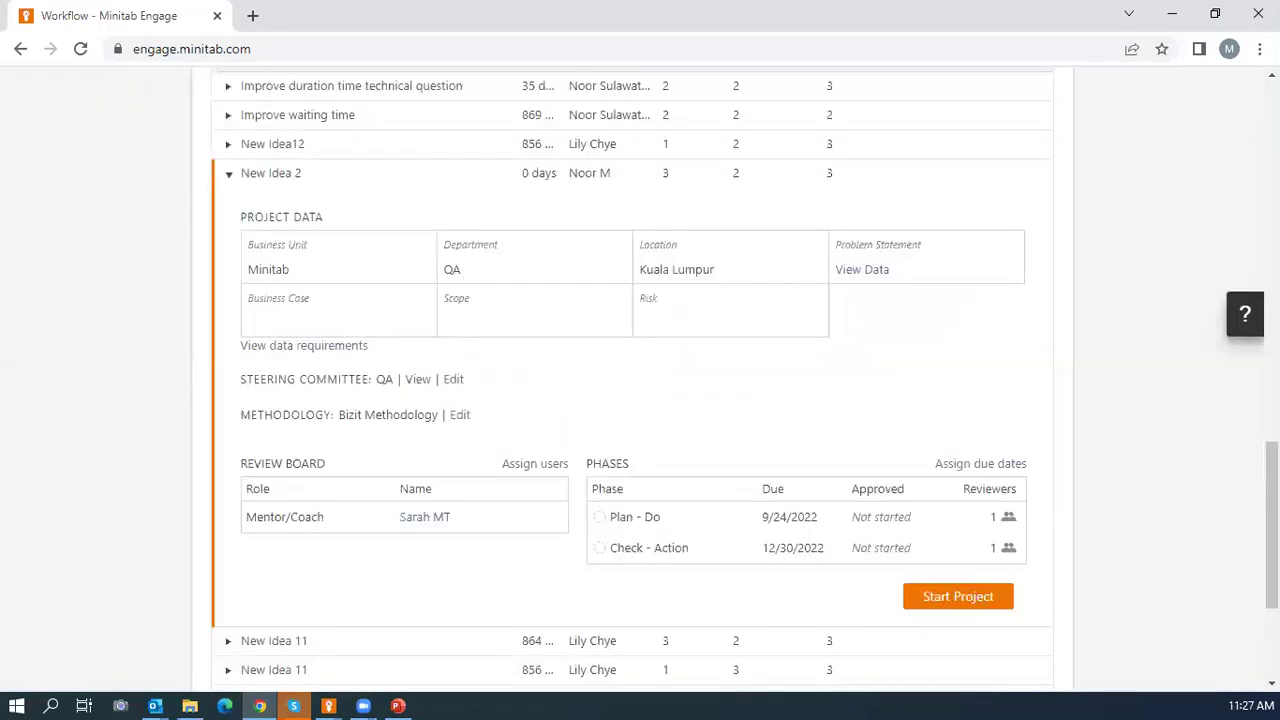
Reload the Workflow page and scroll down to the Hopper table of 12 ideas.
key("alt+Tab")
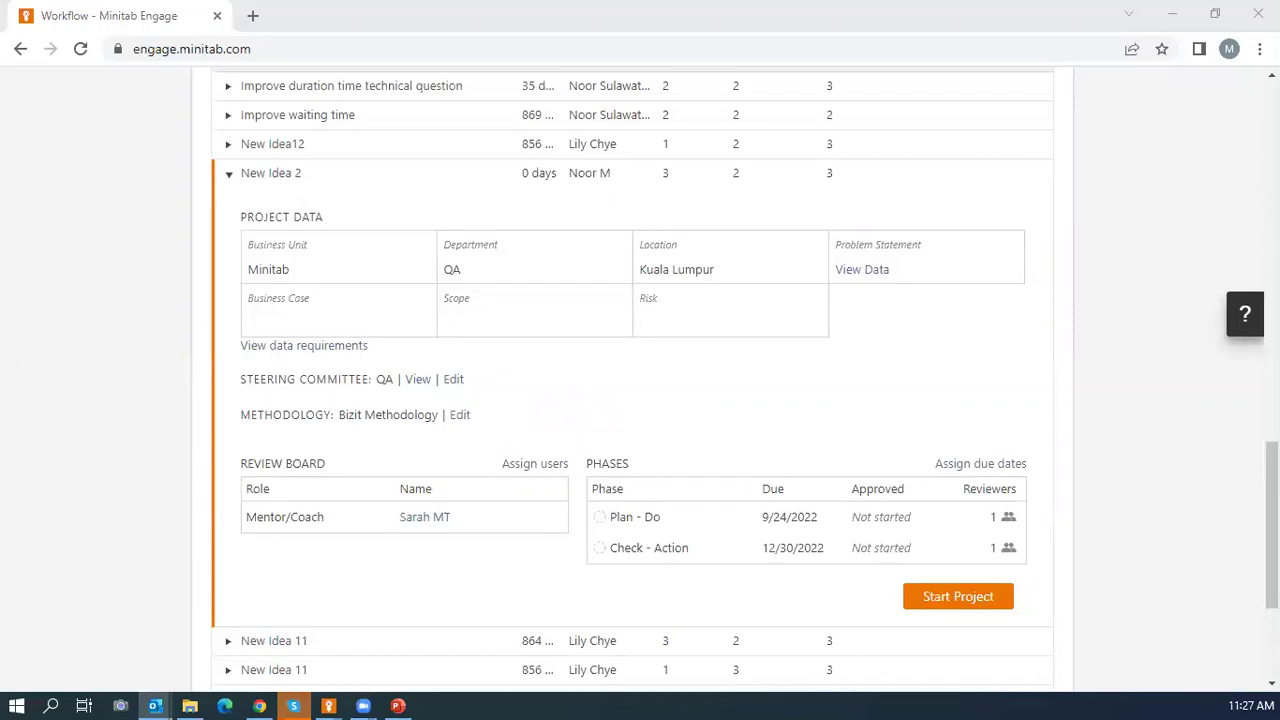
key("alt+Tab")
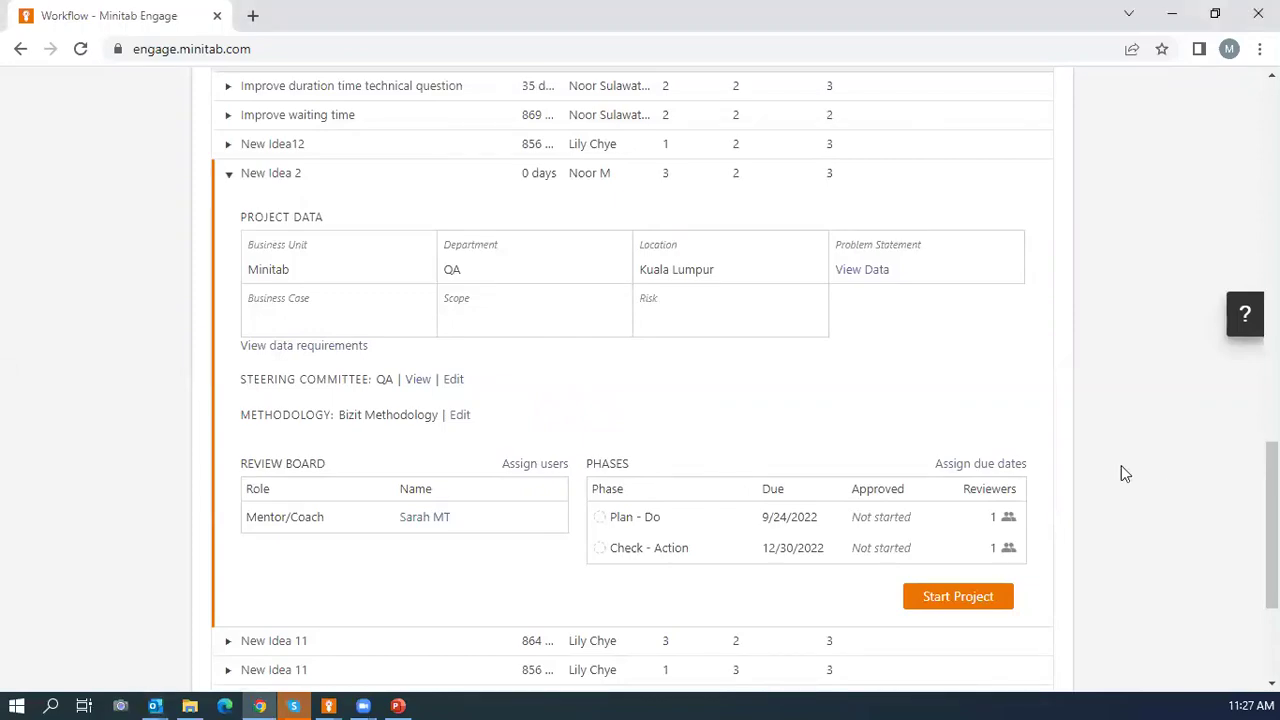
scroll(934, 300, "up", 4)
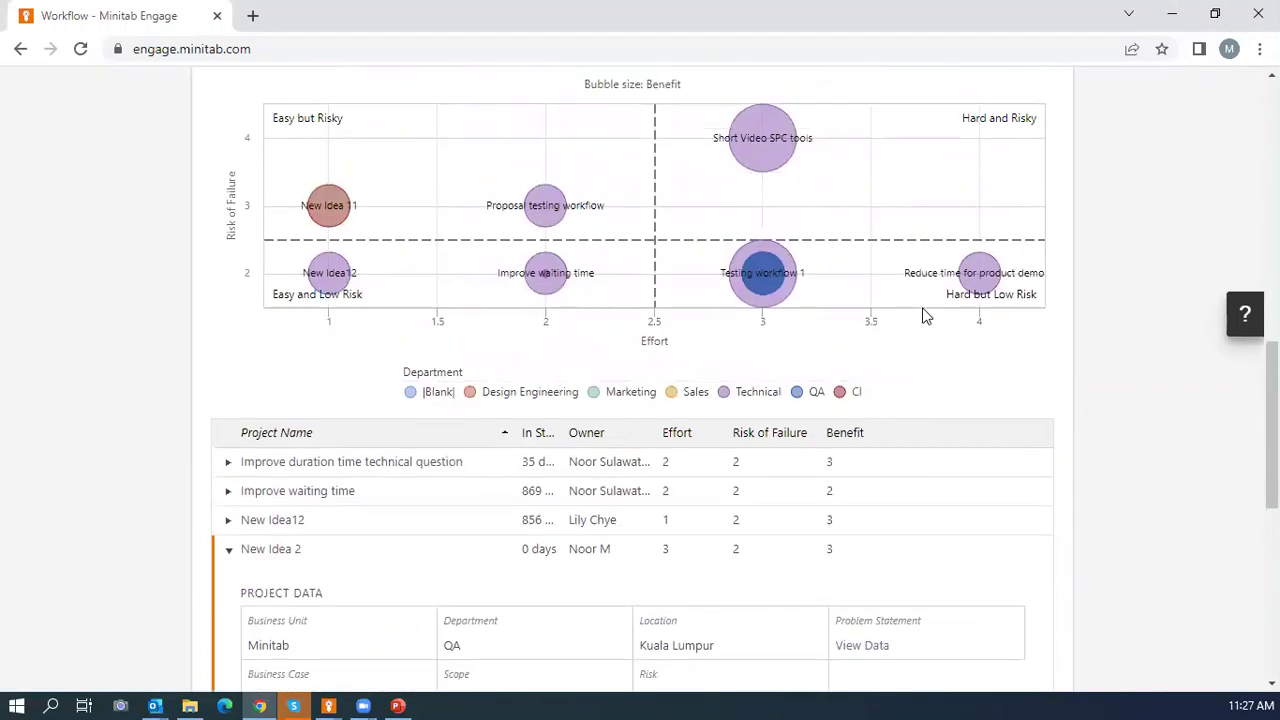
scroll(928, 310, "up", 15)
scroll(920, 320, "down", 15)
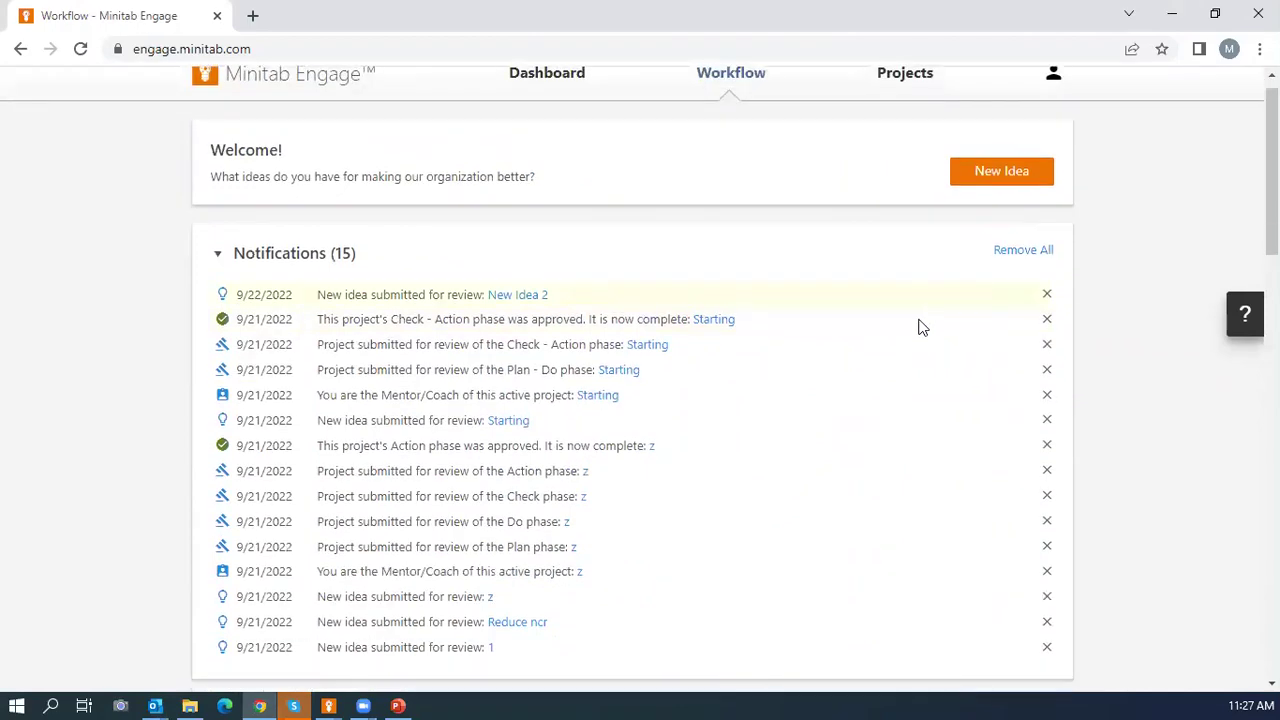
scroll(940, 328, "up", 2)
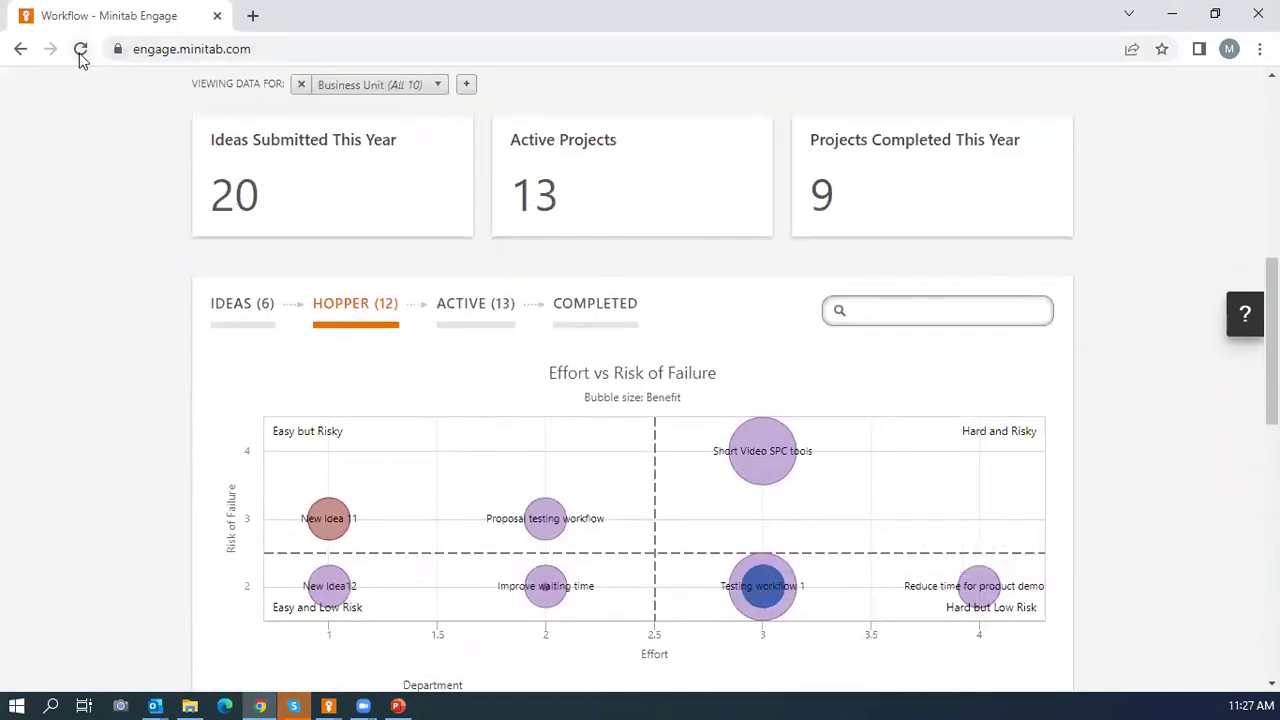
left_click(80, 52)
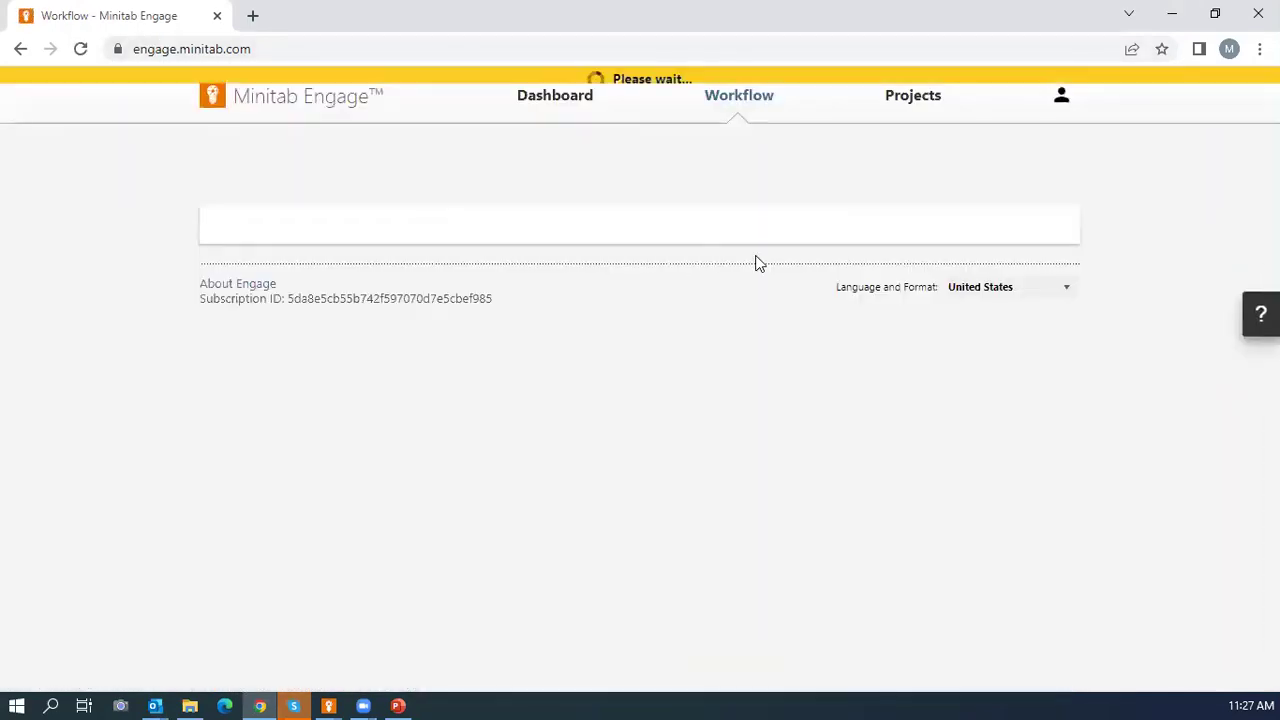
scroll(757, 263, "down", 3)
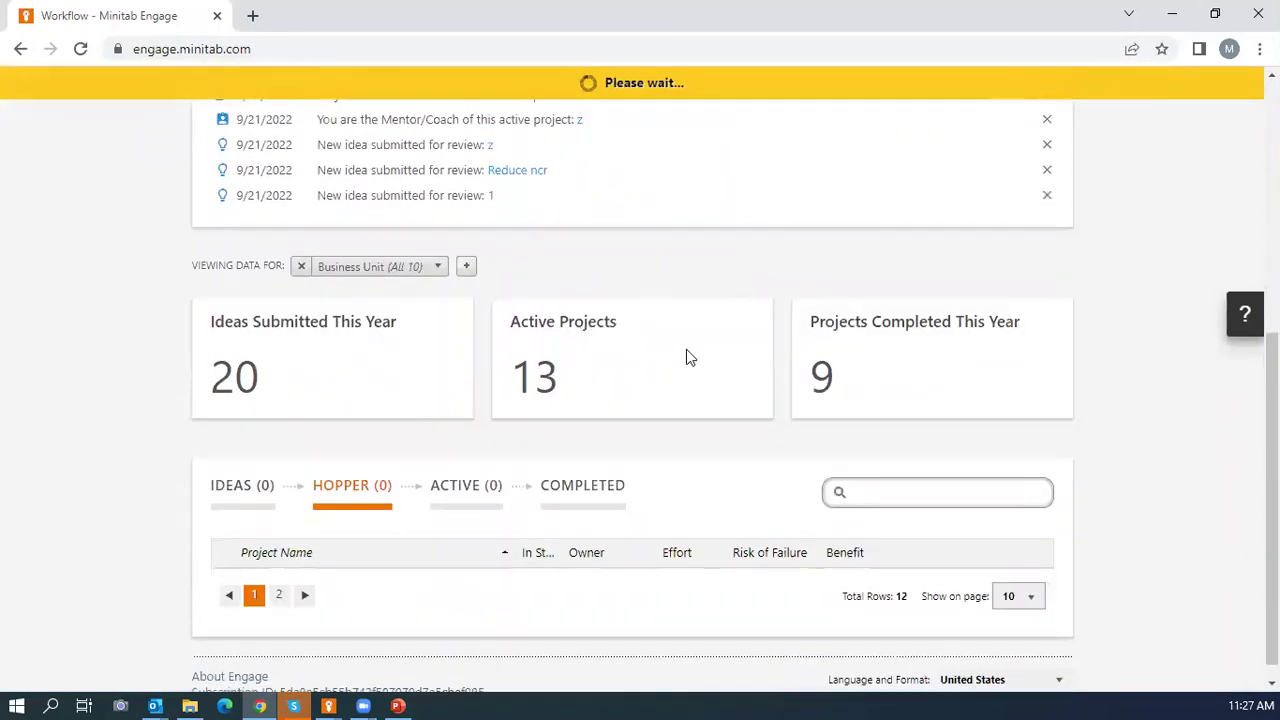
scroll(686, 349, "down", 3)
scroll(901, 352, "down", 3)
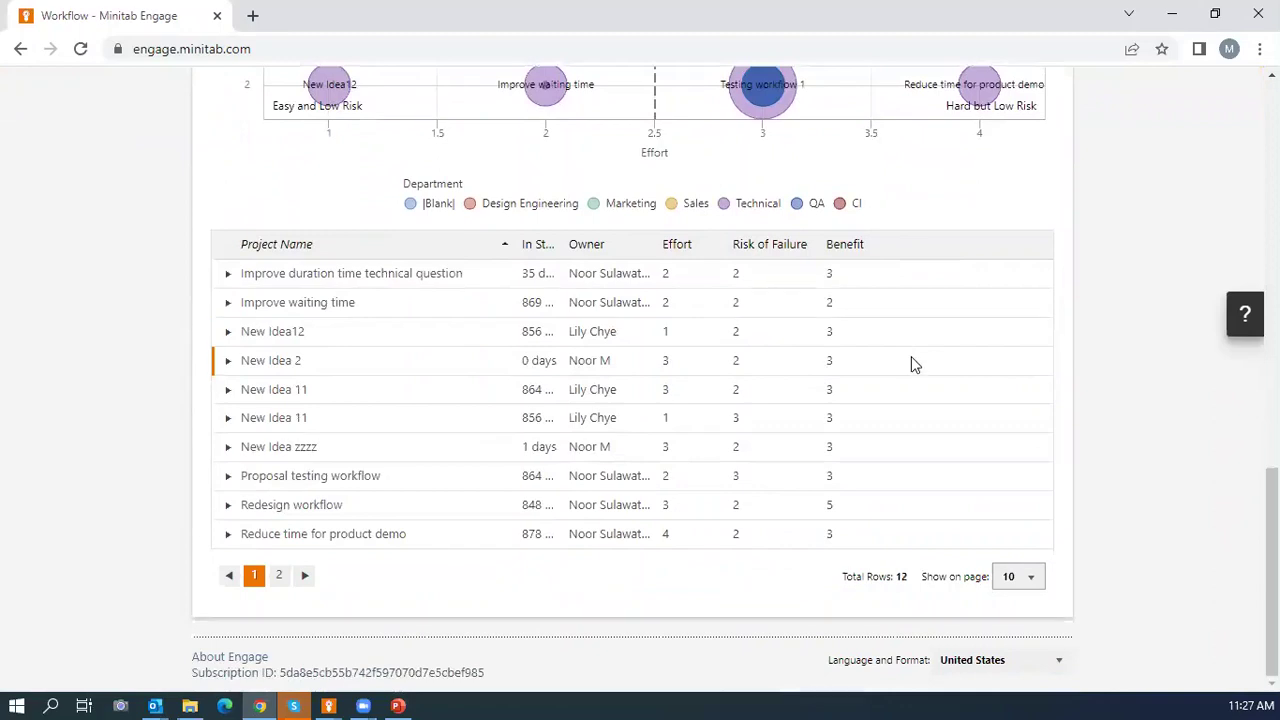
Expand New Idea 2, attempt Start Project again, and close the checked-out error.
left_click(227, 364)
scroll(649, 397, "down", 3)
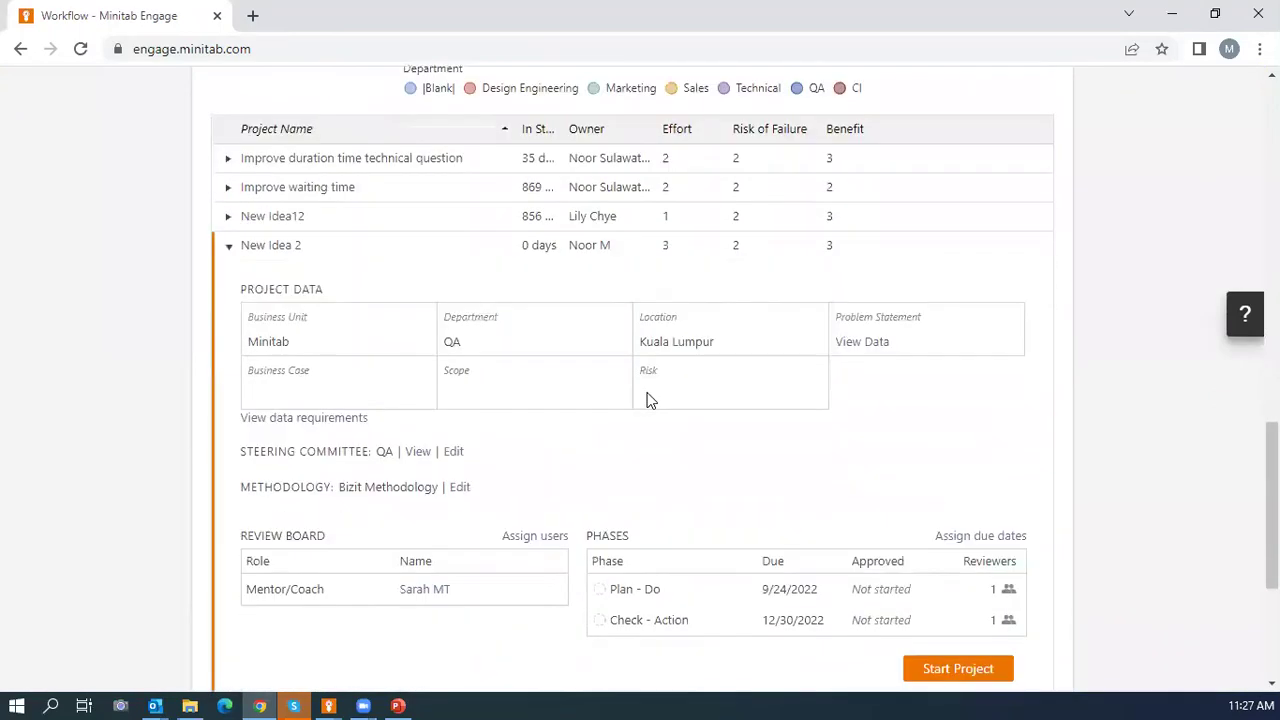
left_click(954, 508)
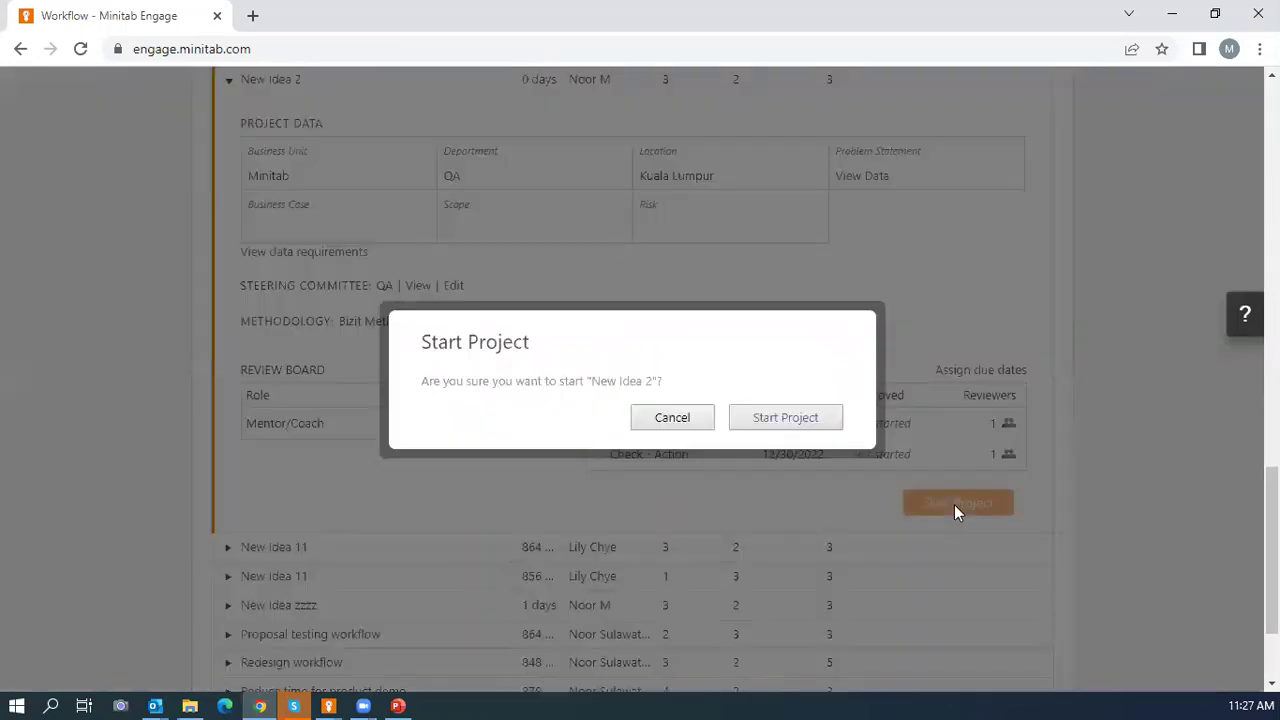
left_click(772, 418)
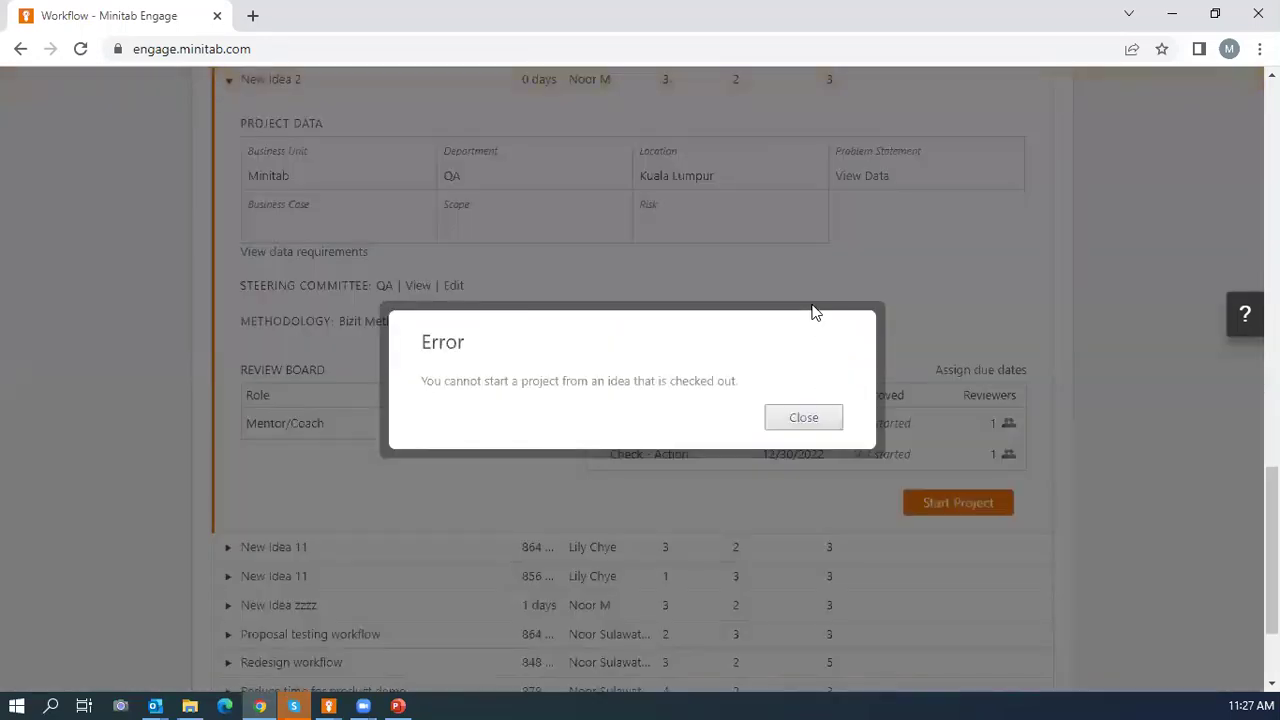
left_click(803, 418)
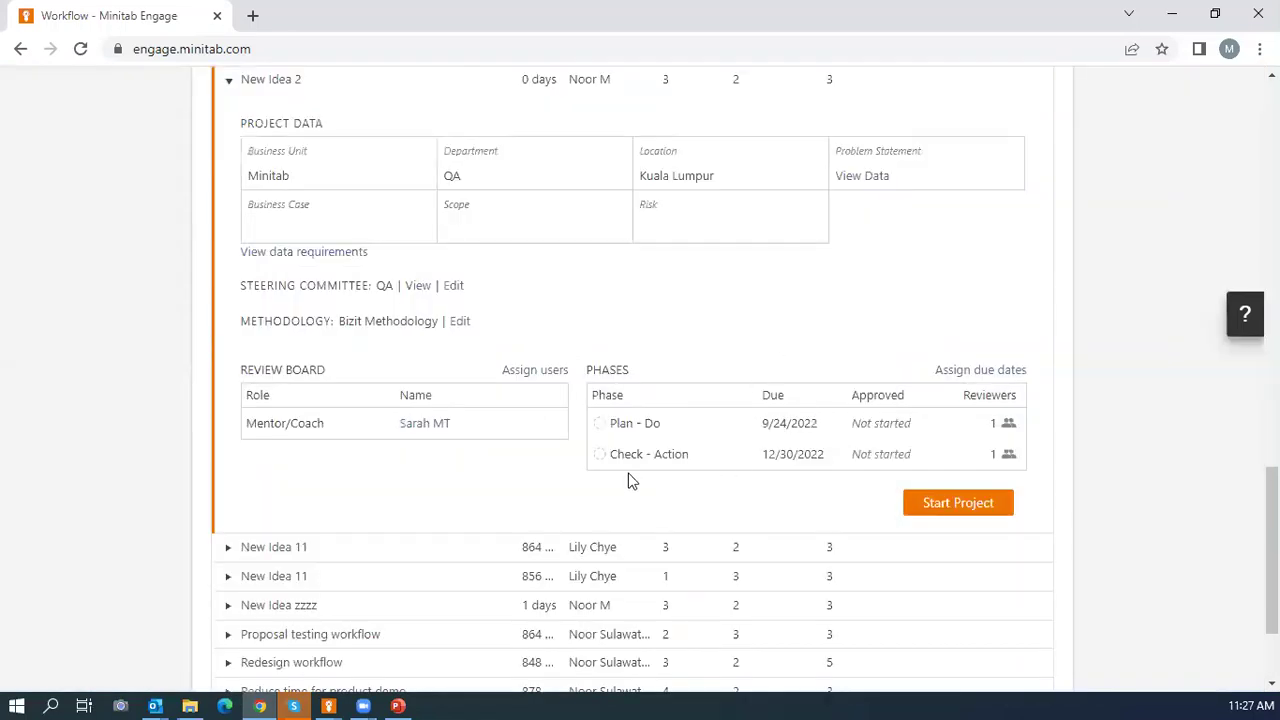
View the reviewers of the Plan - Do and Check - Action phases.
left_click(602, 426)
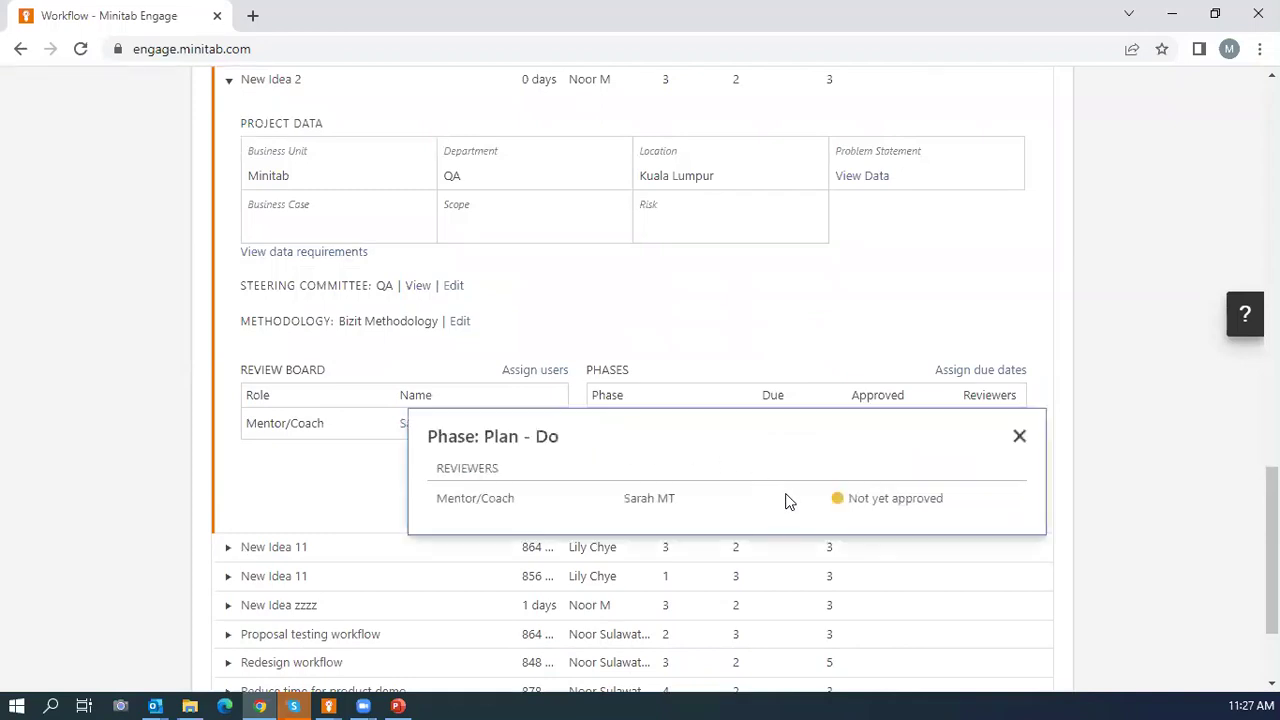
left_click(1018, 439)
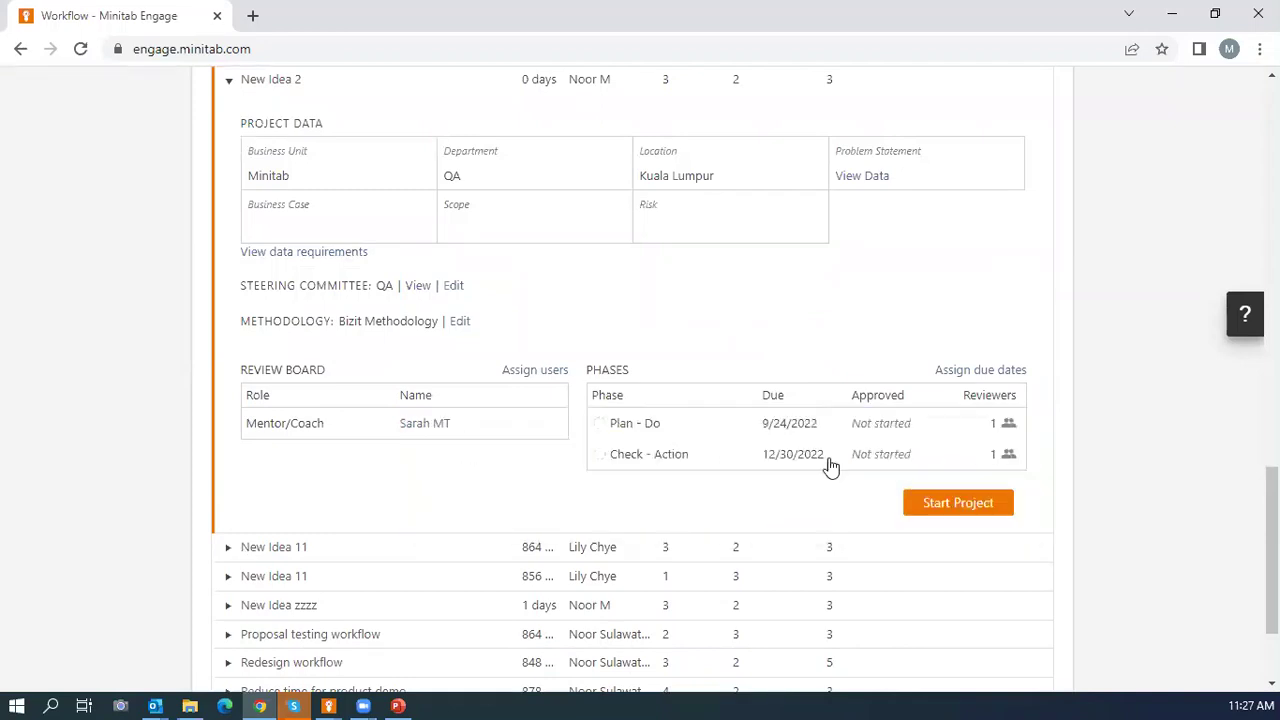
left_click(600, 453)
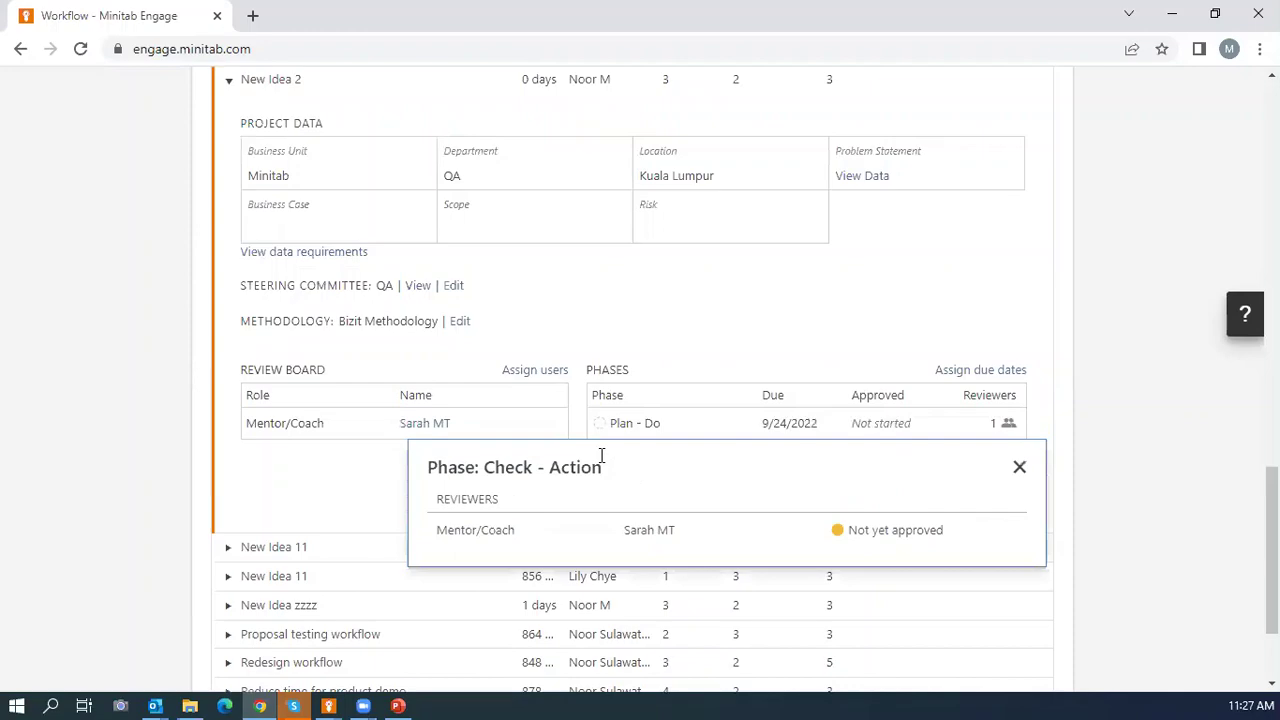
left_click(1019, 467)
scroll(995, 313, "up", 15)
Sign out of the current Minitab Engage account.
scroll(1025, 262, "up", 1)
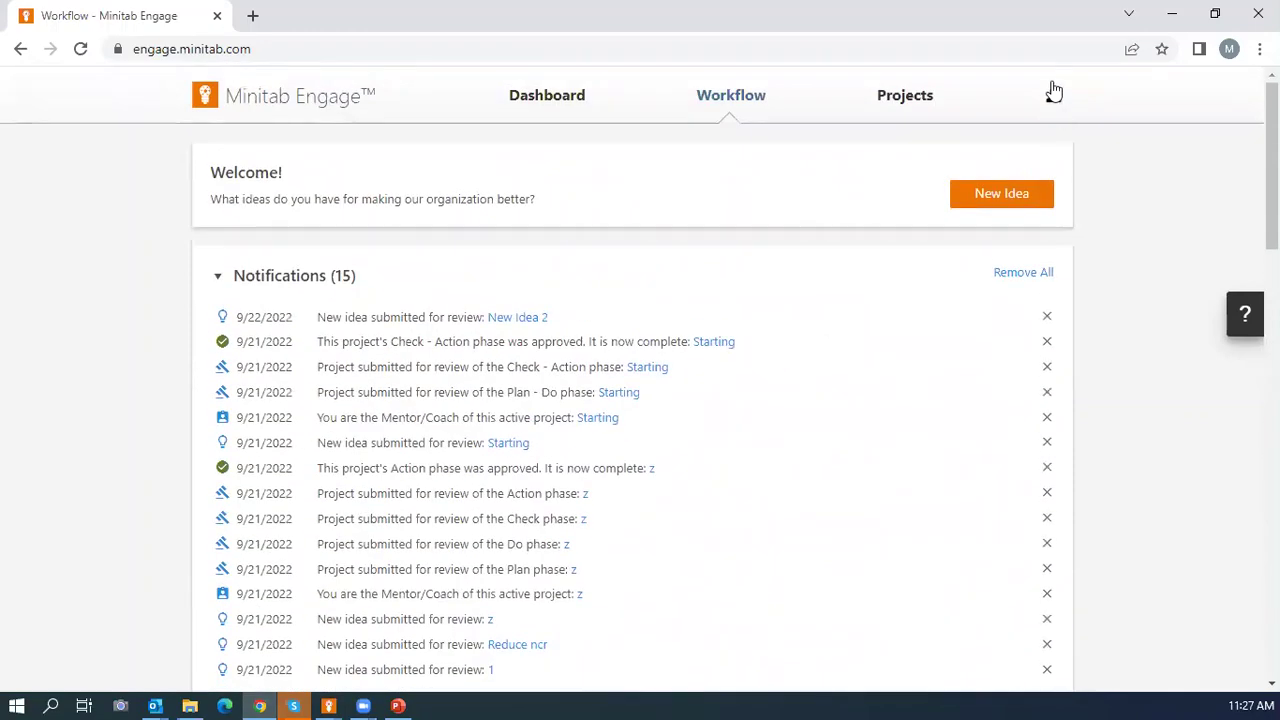
left_click(1052, 94)
left_click(816, 279)
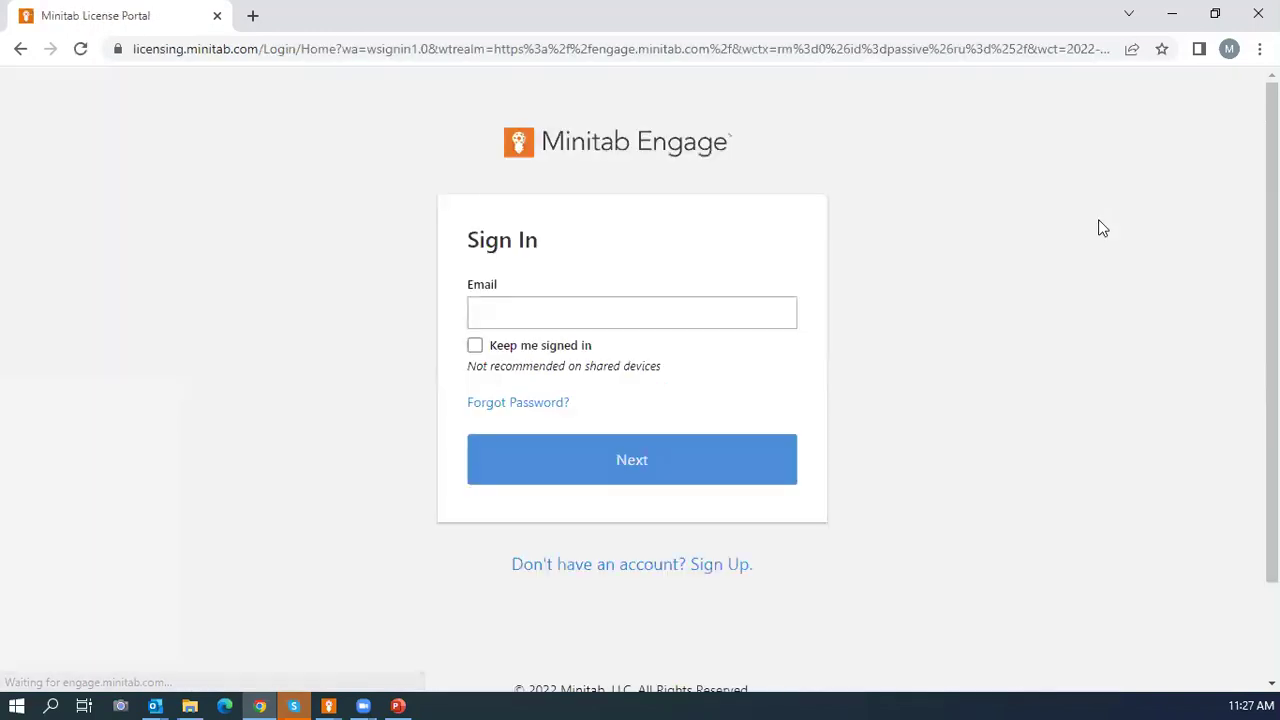
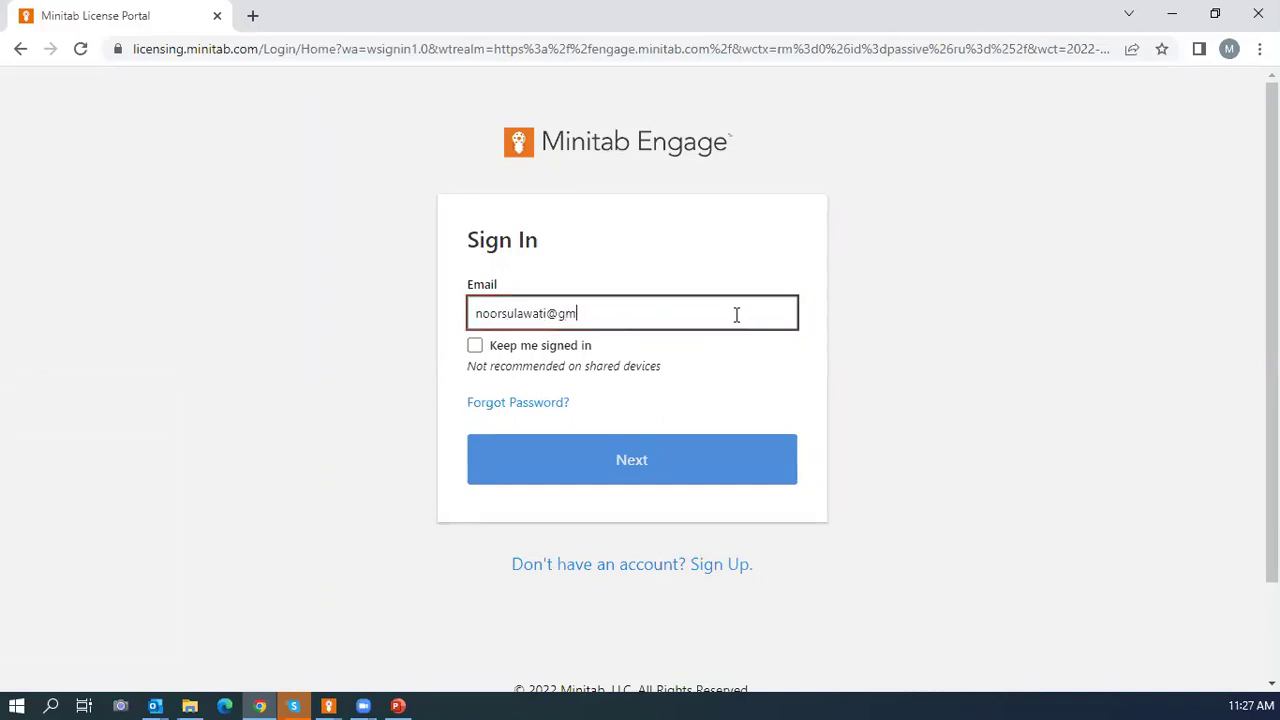
Sign in with the mentor's email address and the autofilled password.
left_click(620, 457)
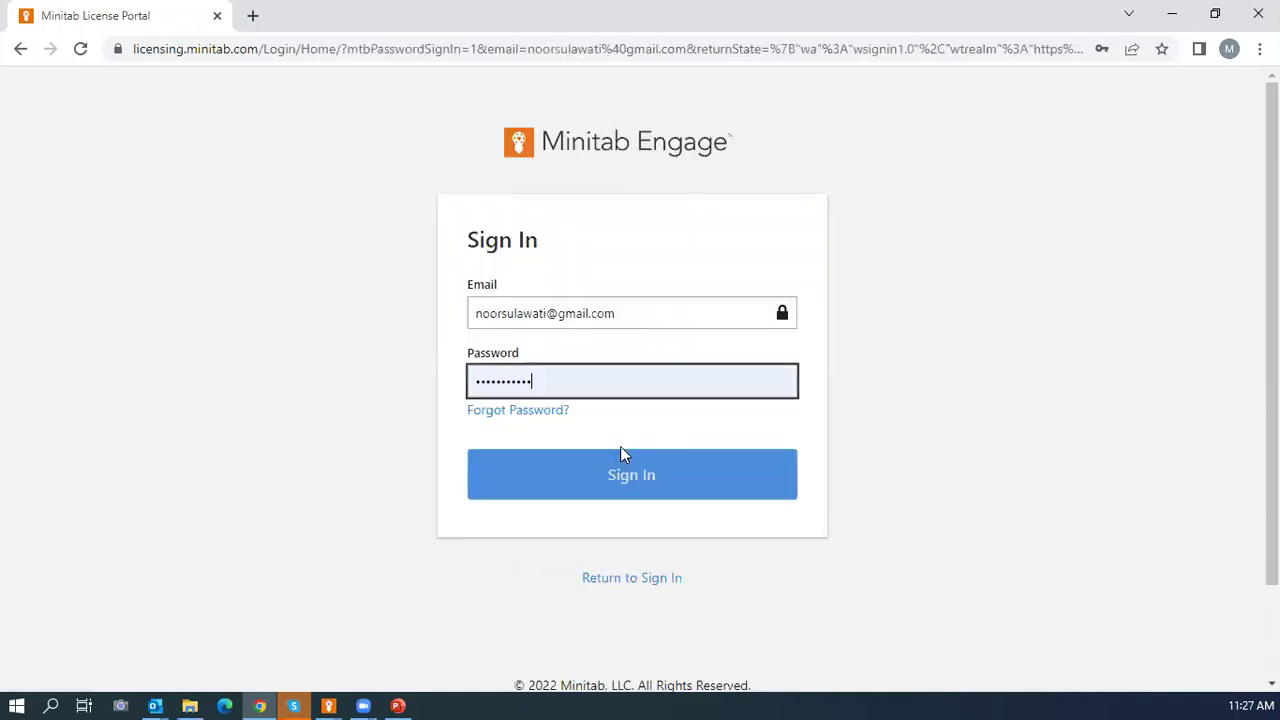
left_click(612, 488)
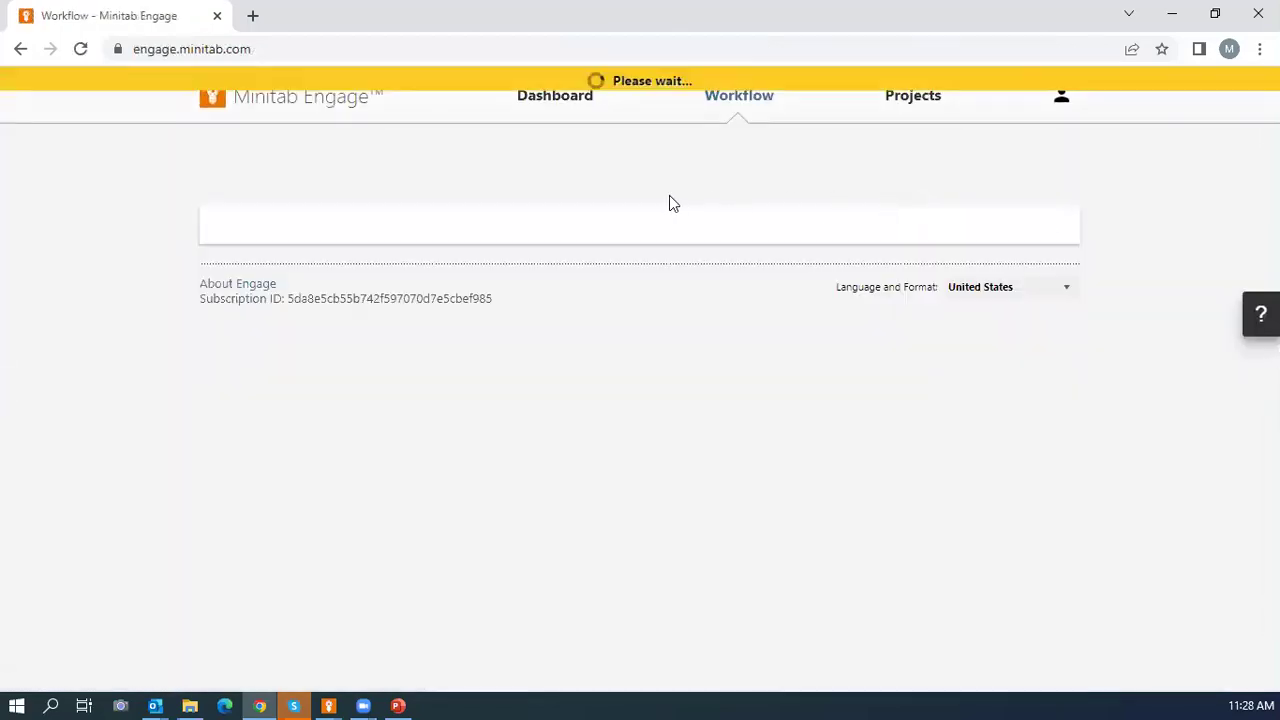
Expand New Idea 2 in the Hopper and view the Check - Action and Plan - Do reviewers.
scroll(672, 204, "down", 4)
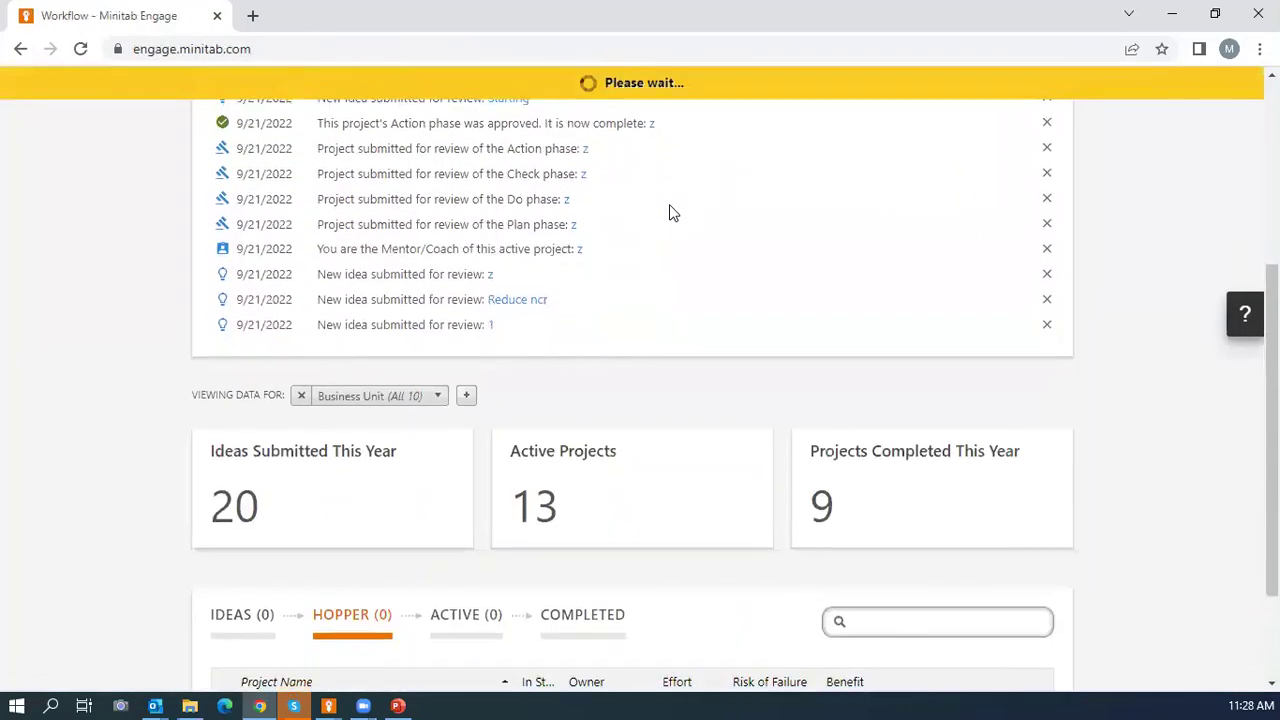
scroll(670, 210, "down", 8)
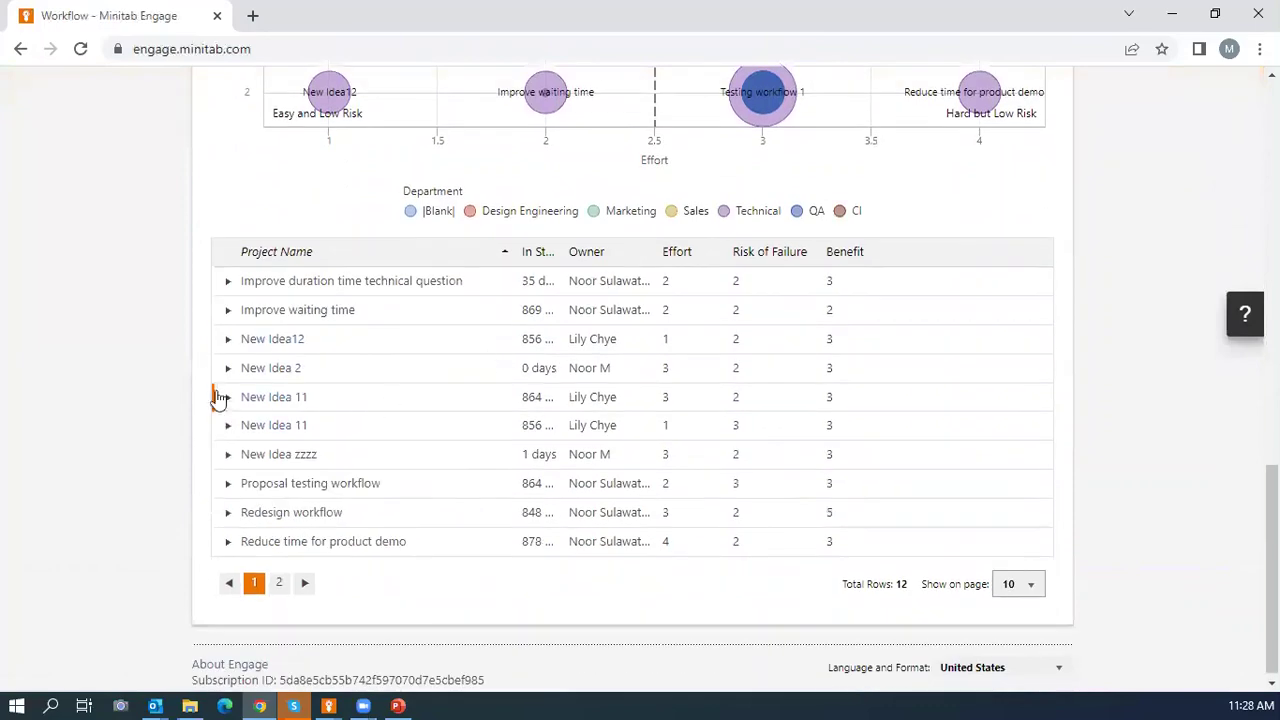
left_click(228, 370)
scroll(323, 386, "down", 3)
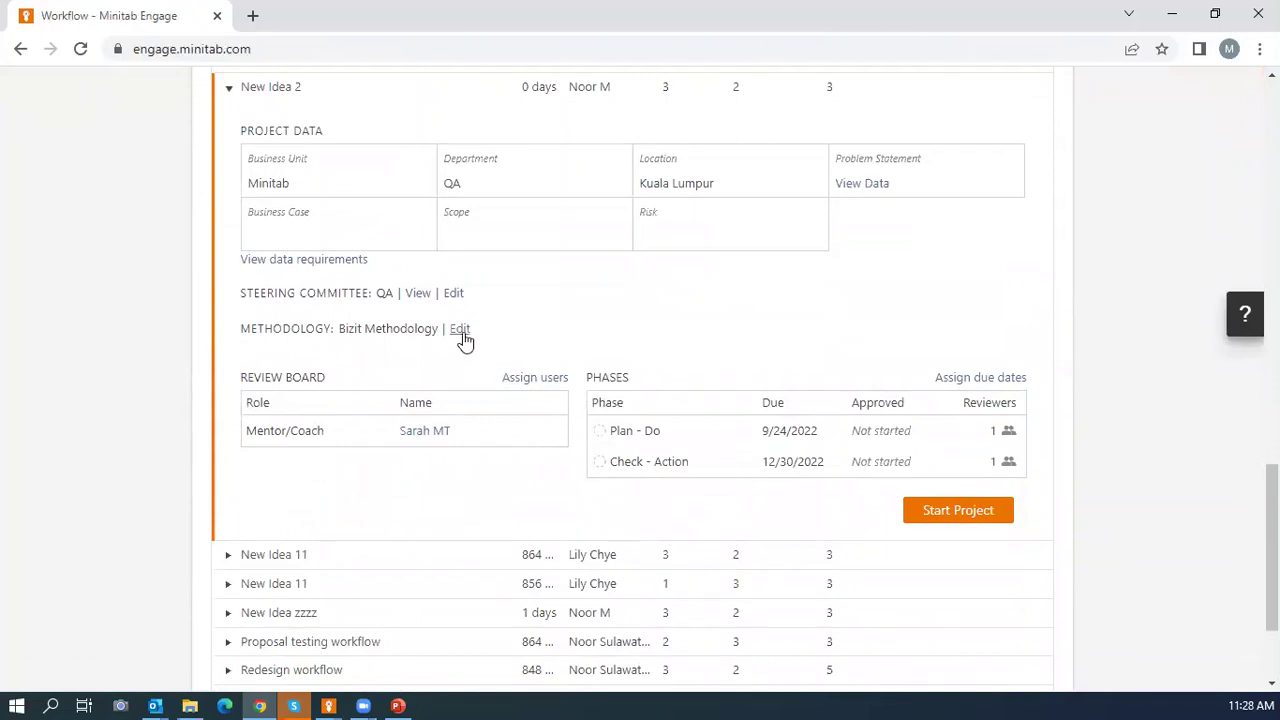
left_click(609, 462)
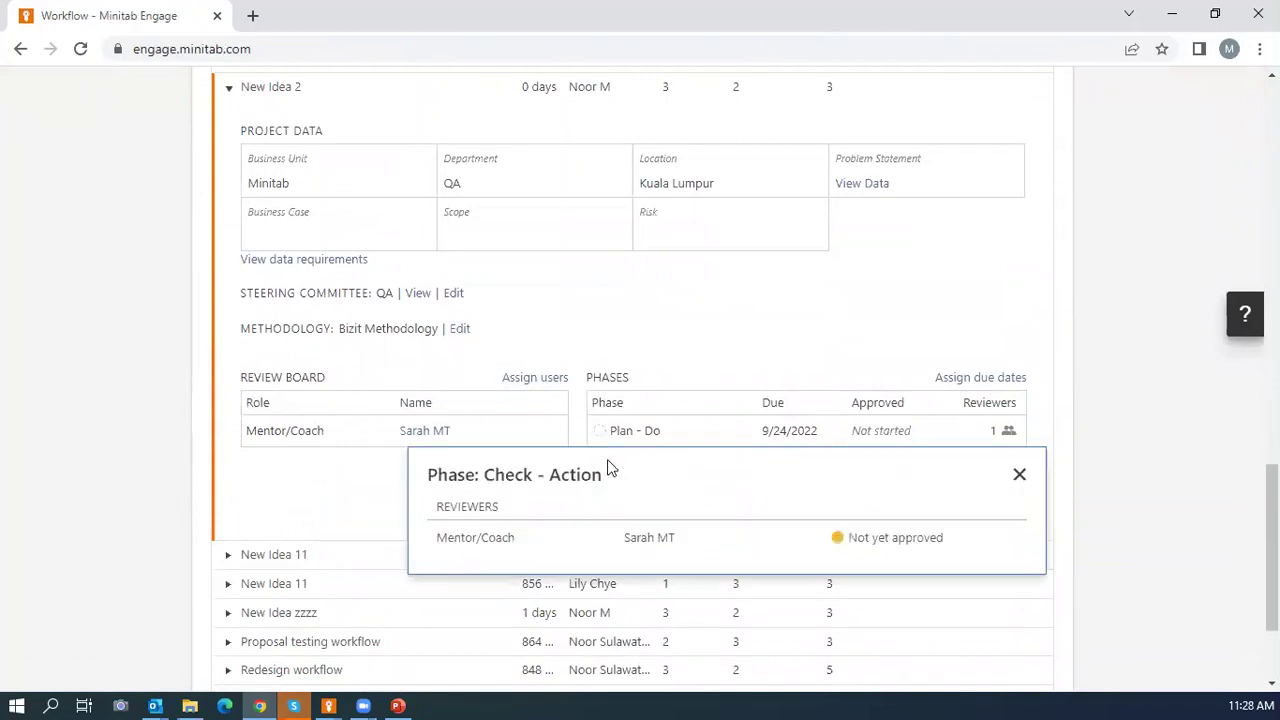
left_click(1019, 479)
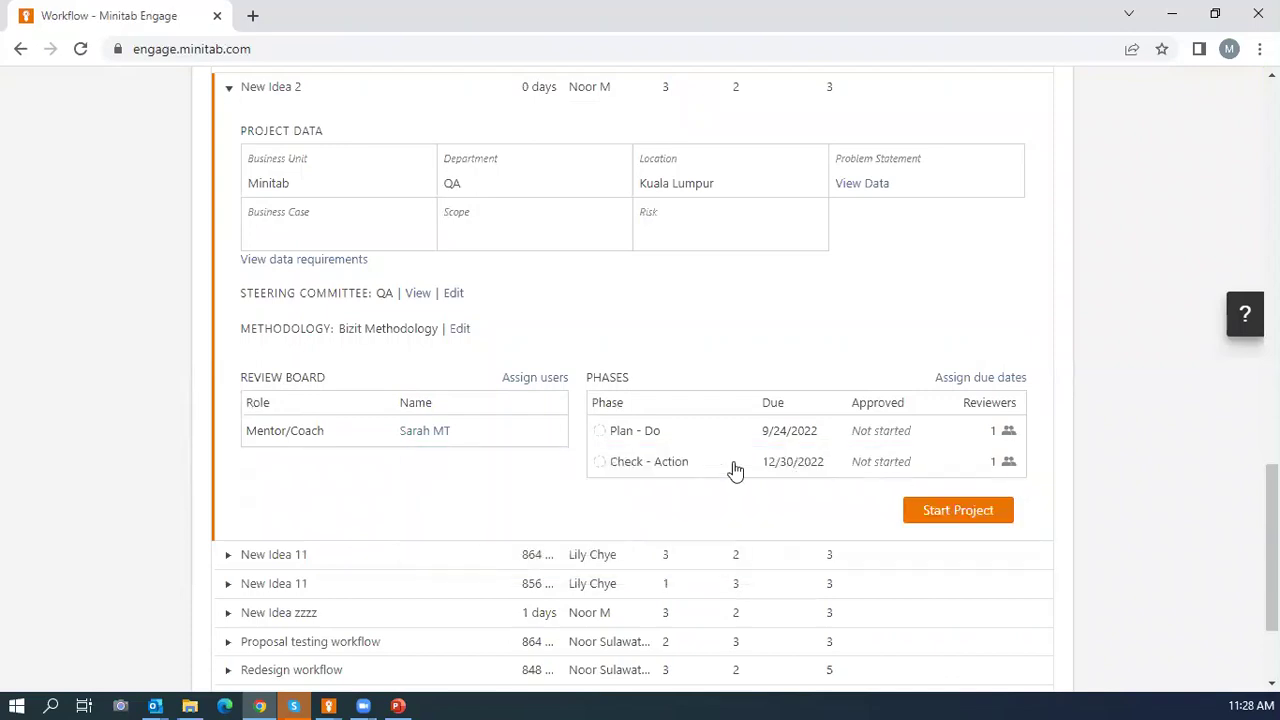
left_click(626, 433)
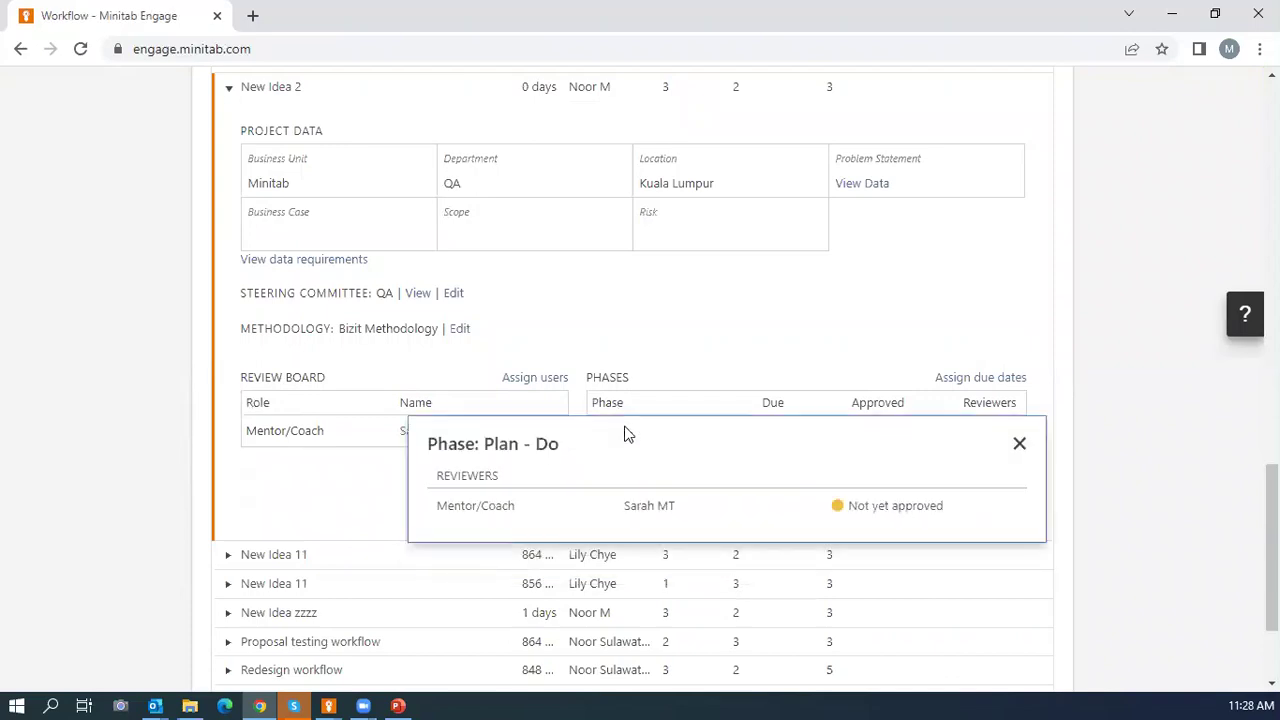
left_click(1019, 443)
Attempt to start New Idea 2 as a project and close the checked-out error.
left_click(932, 515)
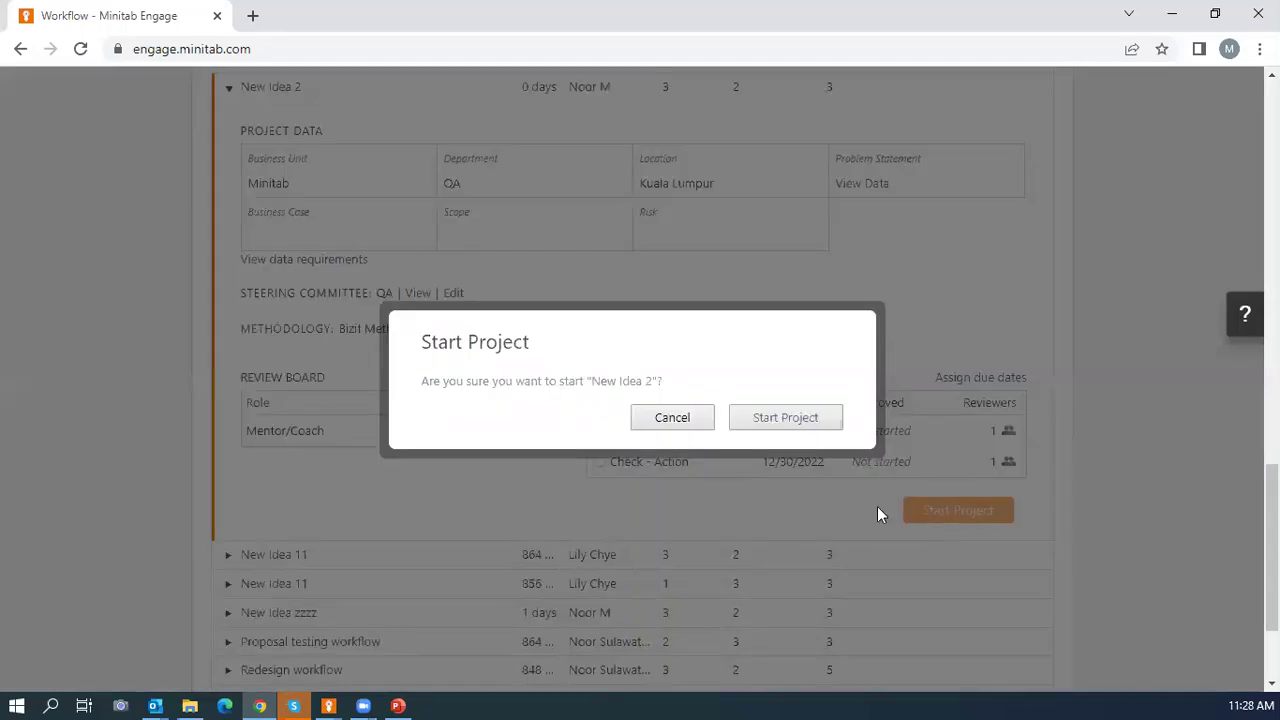
left_click(775, 420)
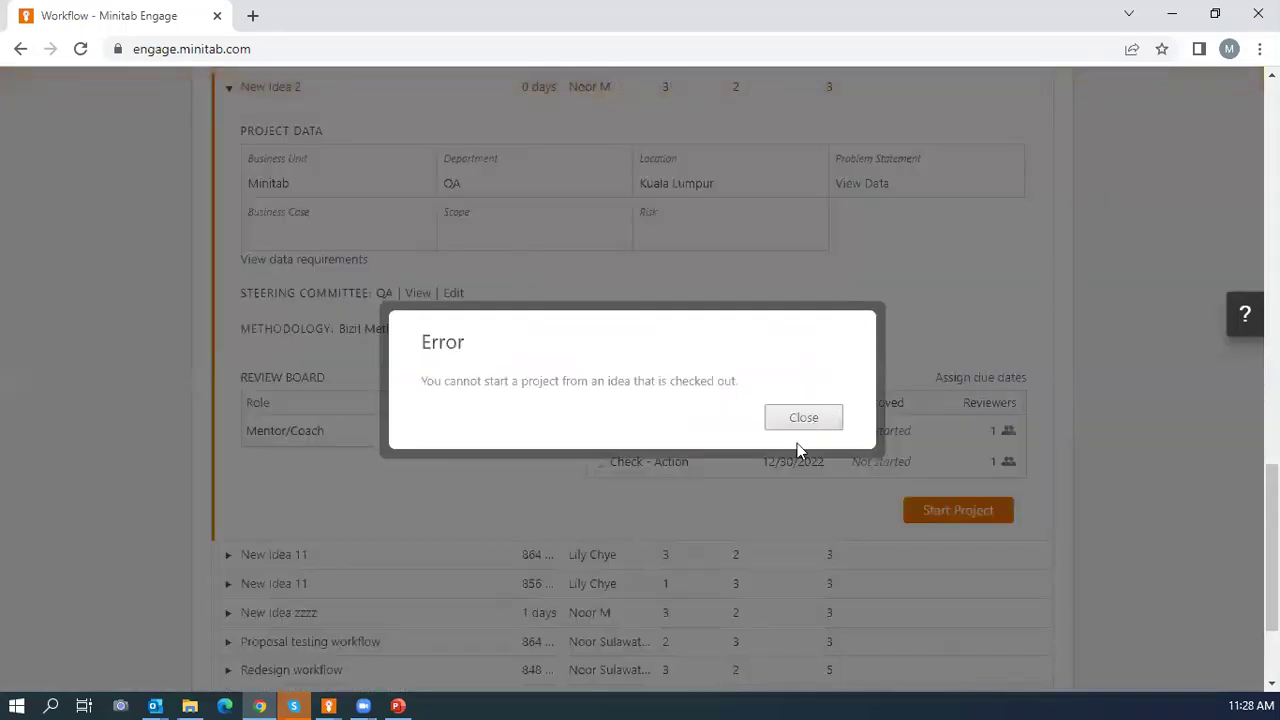
left_click(799, 421)
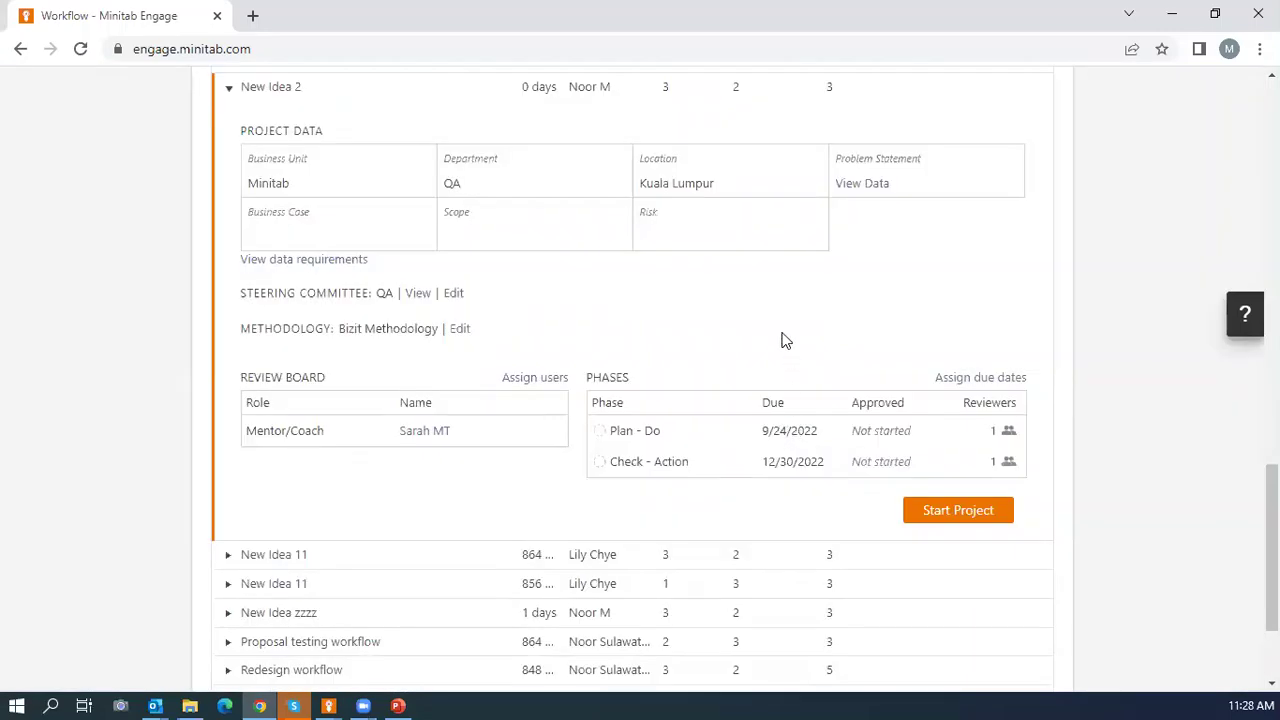
Switch to the IDEAS list of submitted ideas and scroll back to the top.
scroll(785, 341, "up", 8)
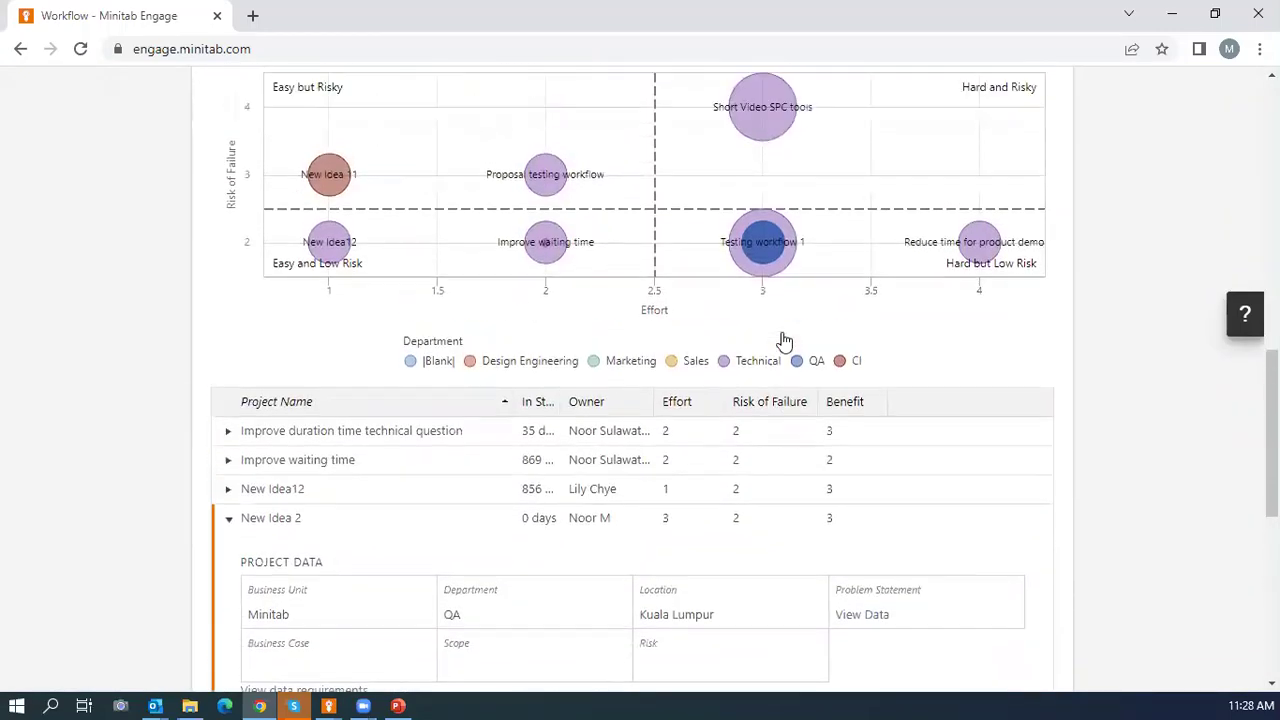
scroll(782, 343, "up", 4)
scroll(478, 491, "down", 1)
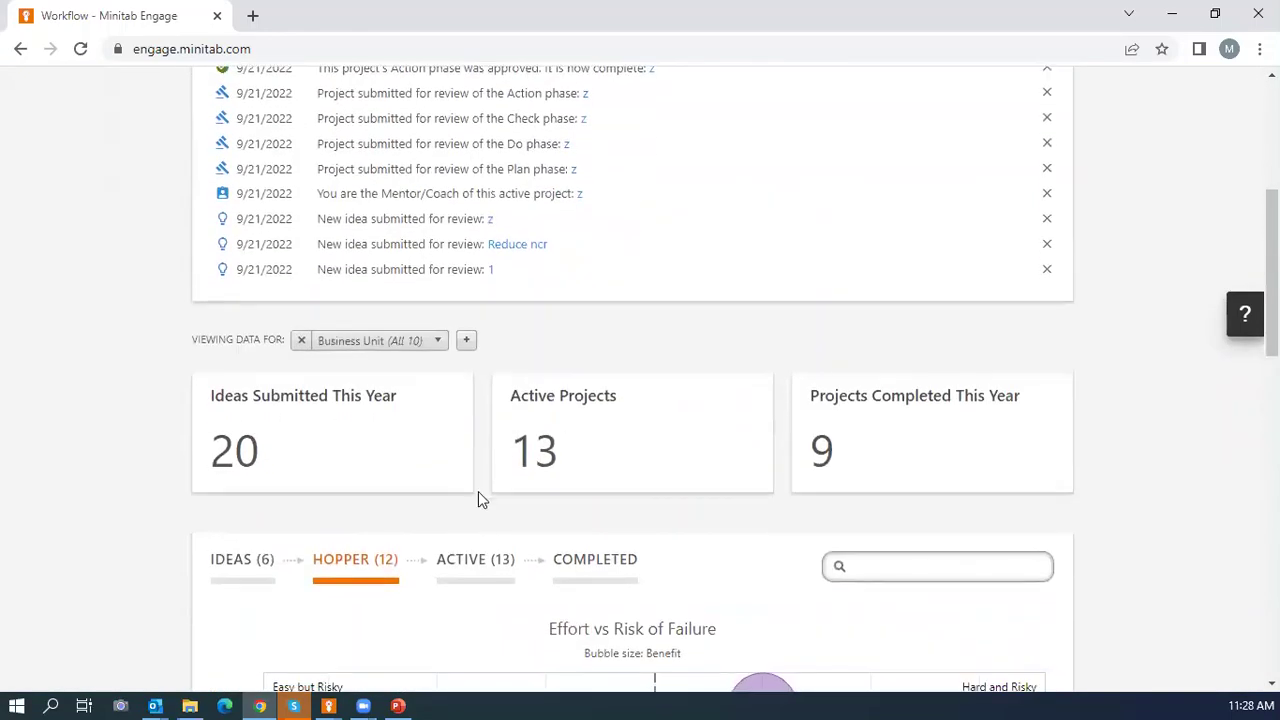
left_click(240, 572)
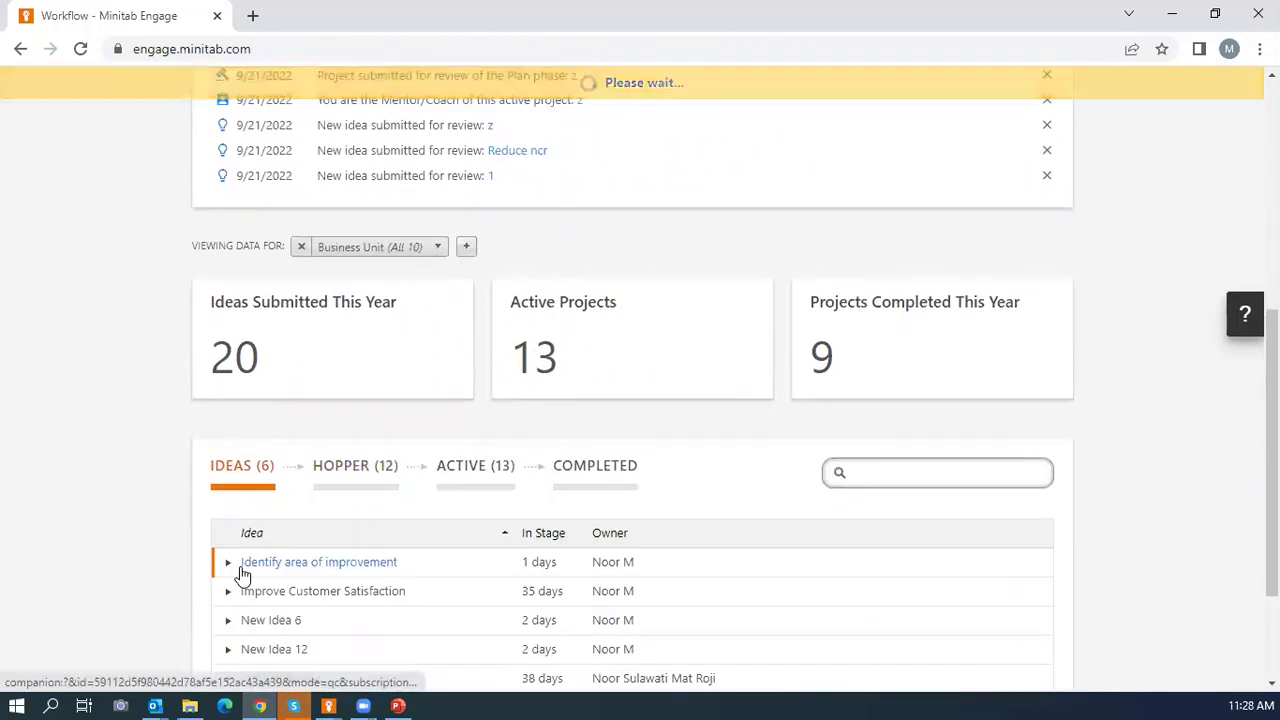
scroll(325, 462, "down", 2)
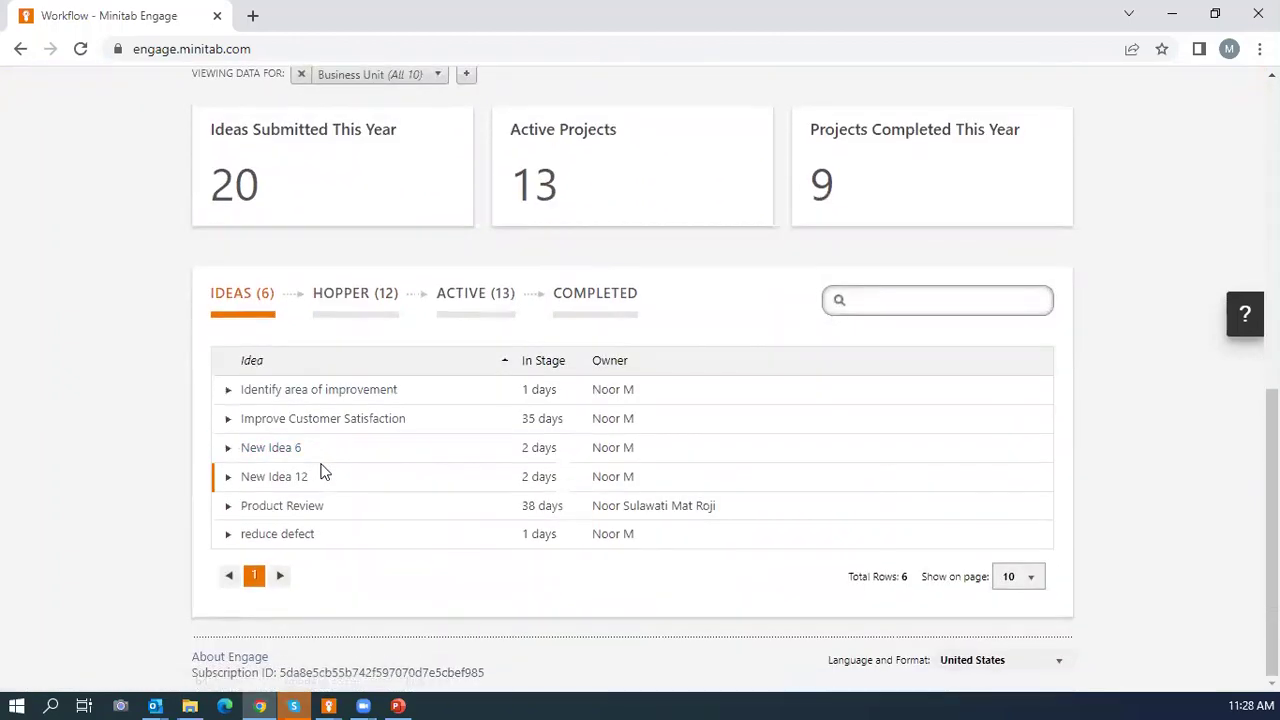
scroll(323, 471, "up", 1)
Sign out of the mentor account.
scroll(560, 402, "up", 5)
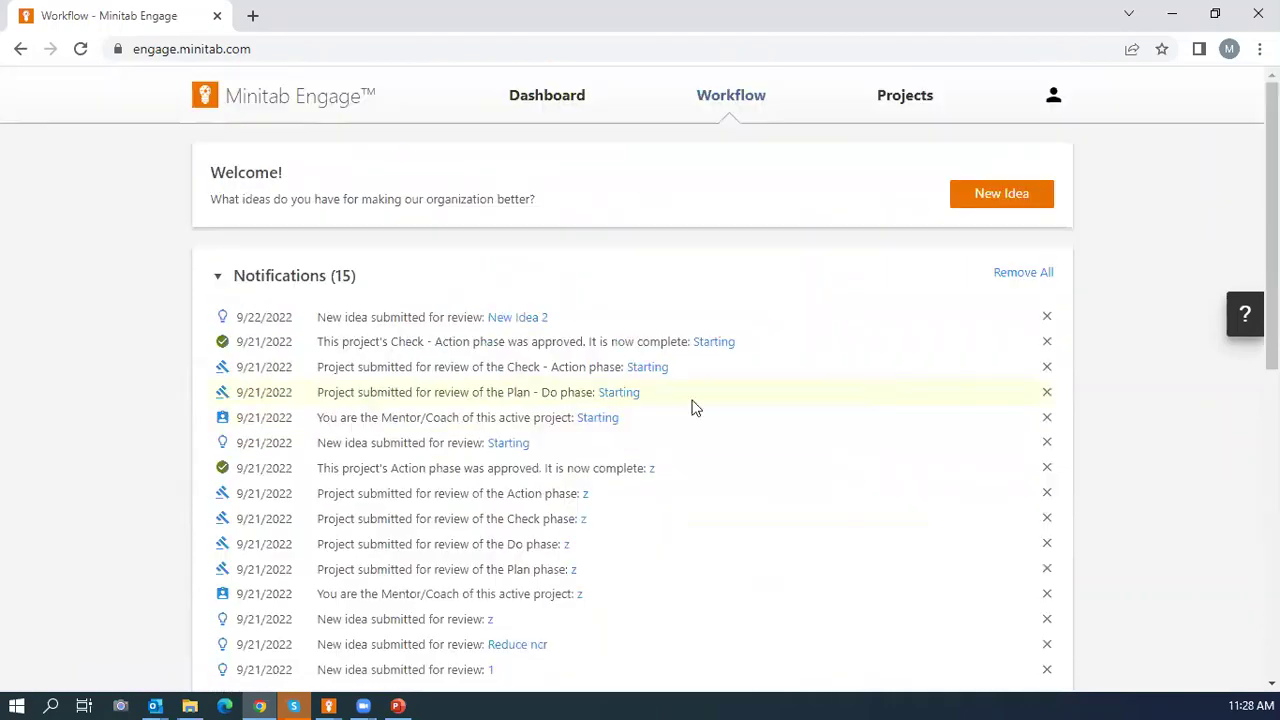
left_click(1053, 95)
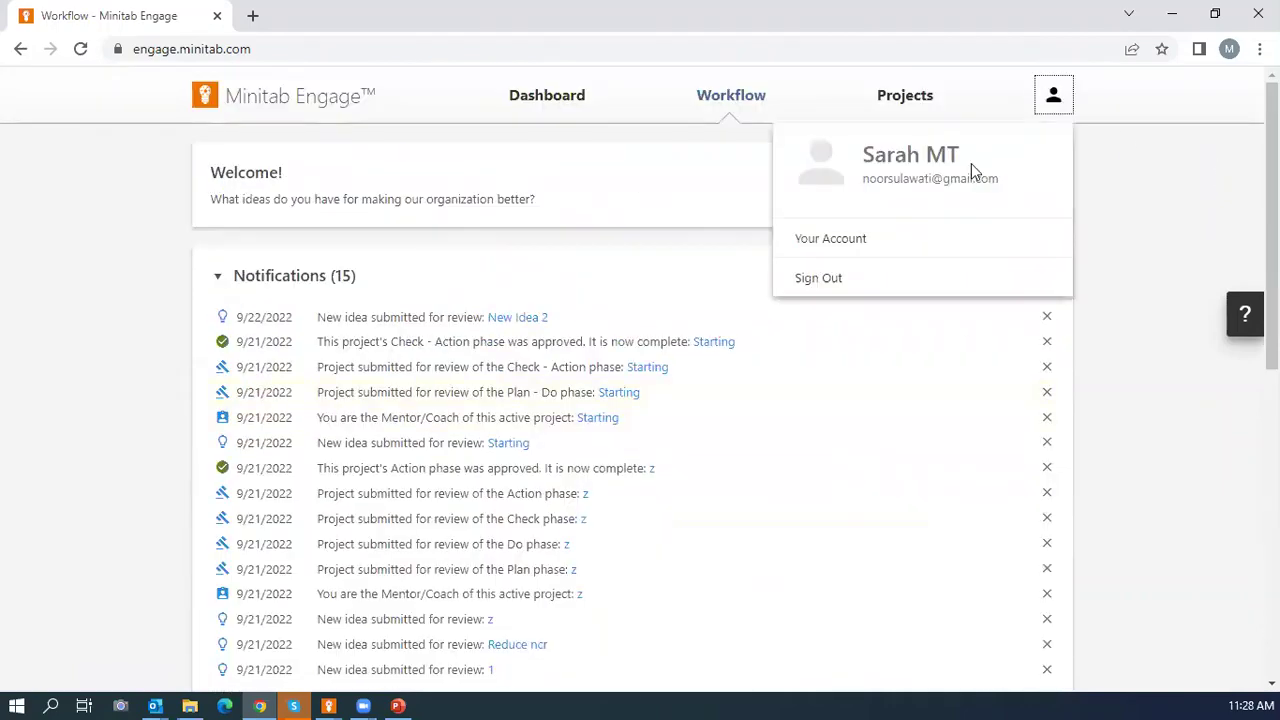
left_click(822, 274)
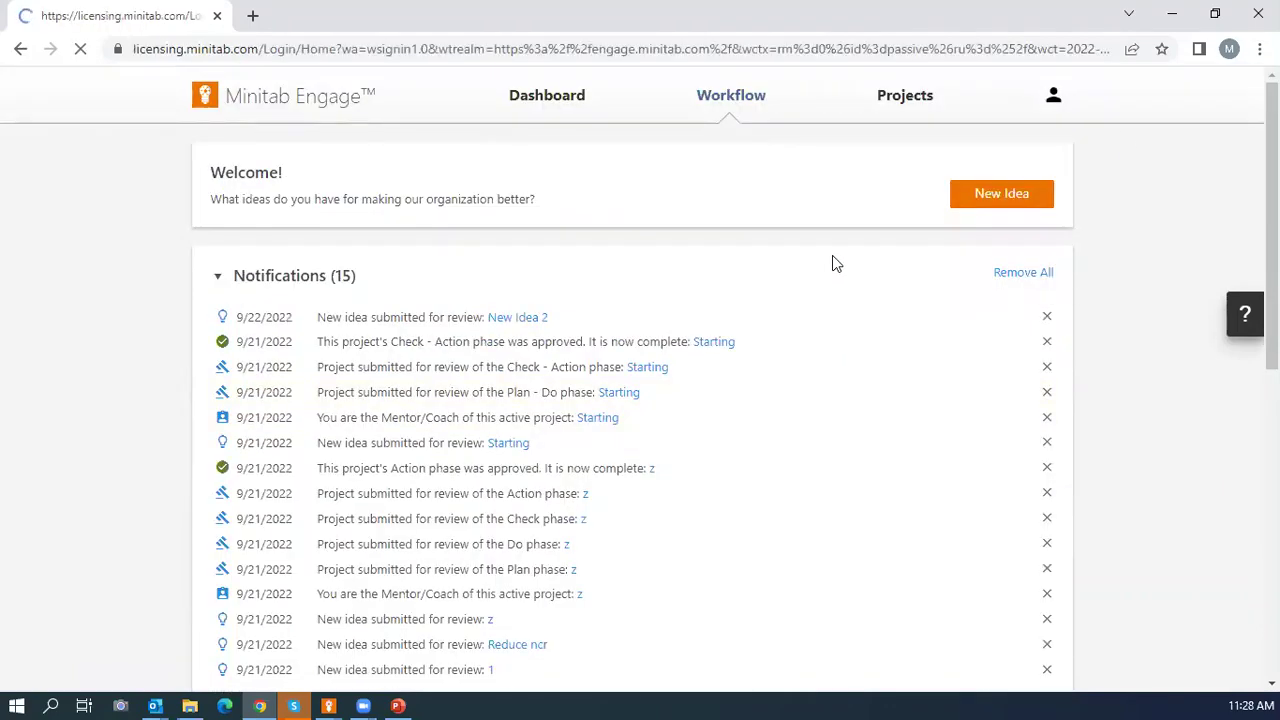
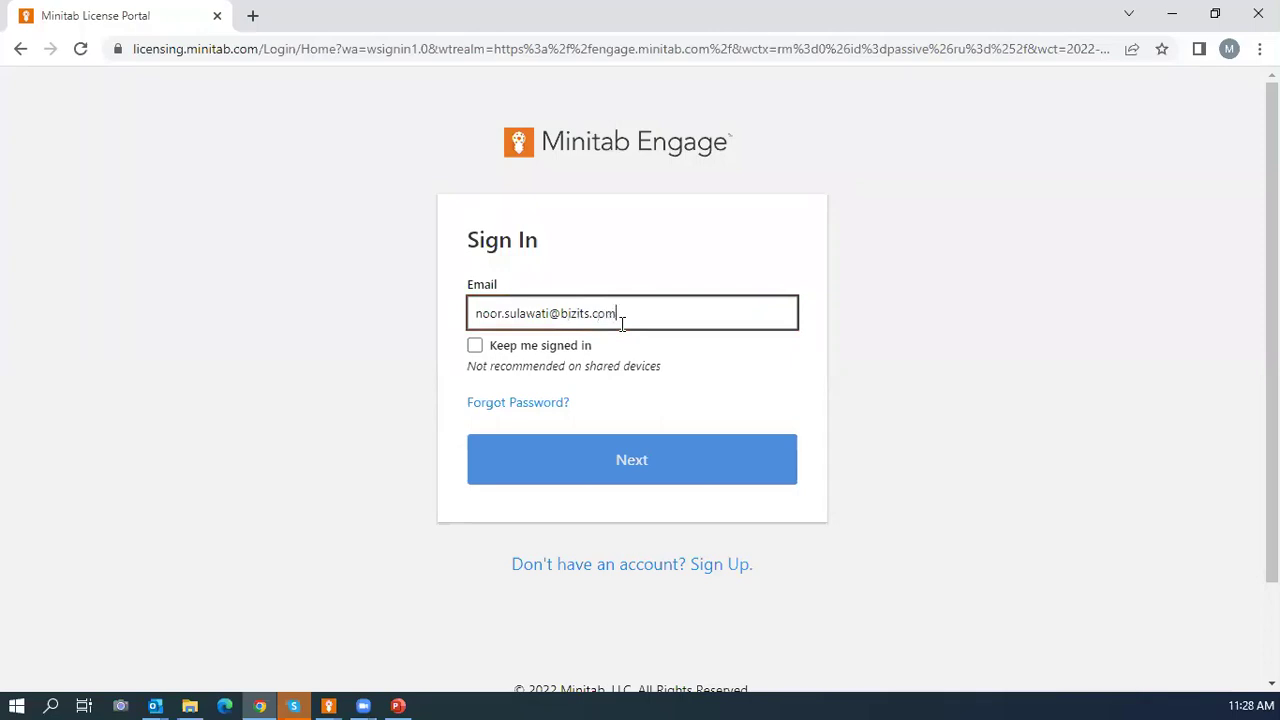
Sign in with the admin's email address and use the second subscription.
left_click(598, 465)
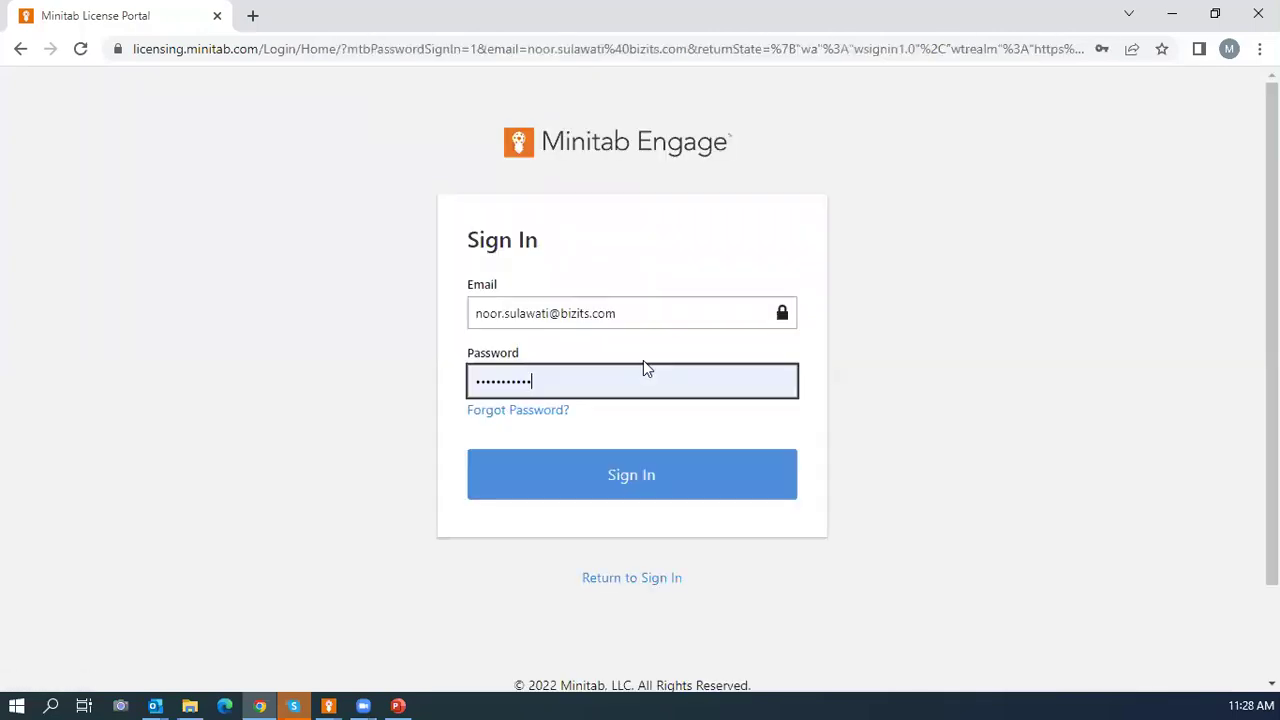
left_click(602, 467)
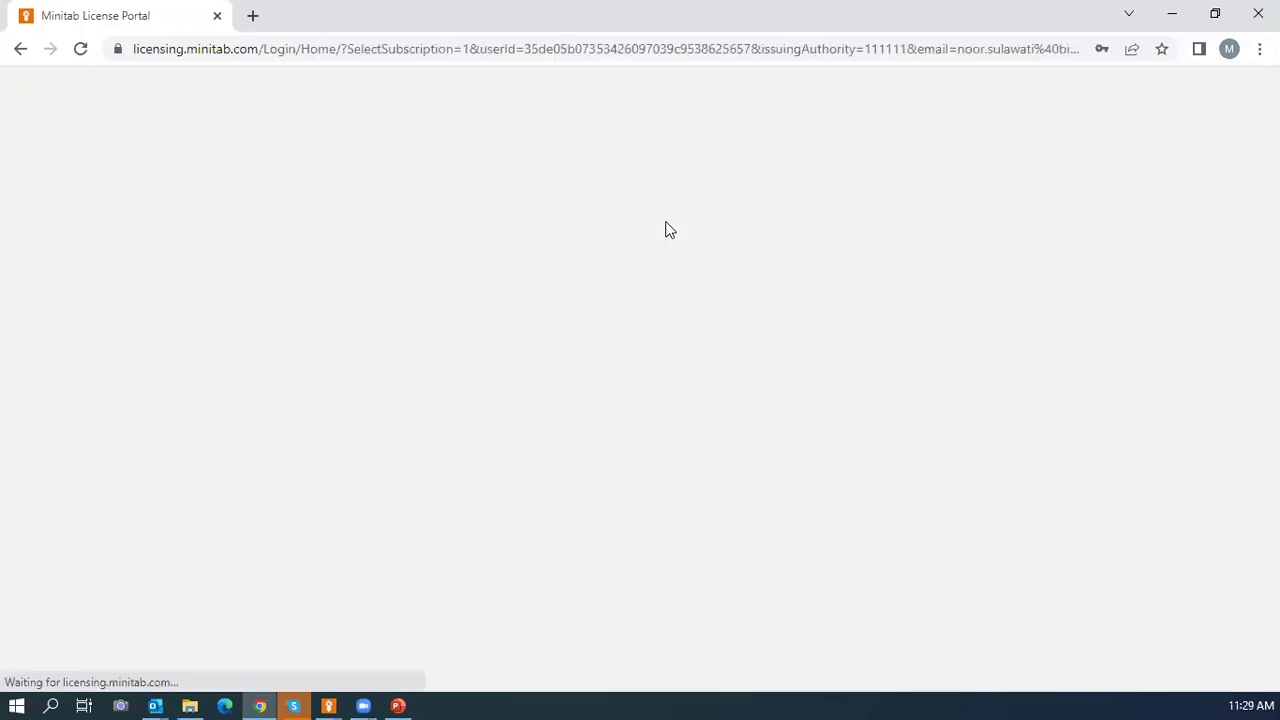
left_click(827, 320)
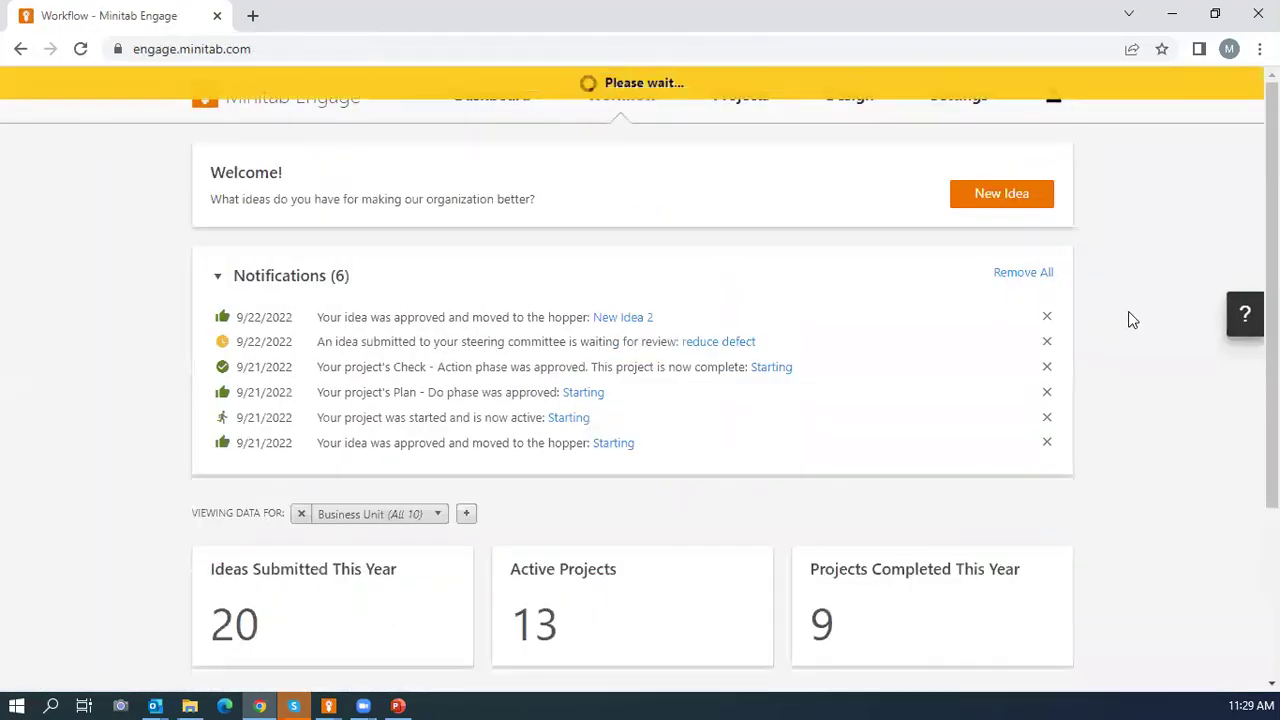
Launch the desktop app via New Idea, bring up New Idea 2's proposal form, then close it.
left_click(995, 195)
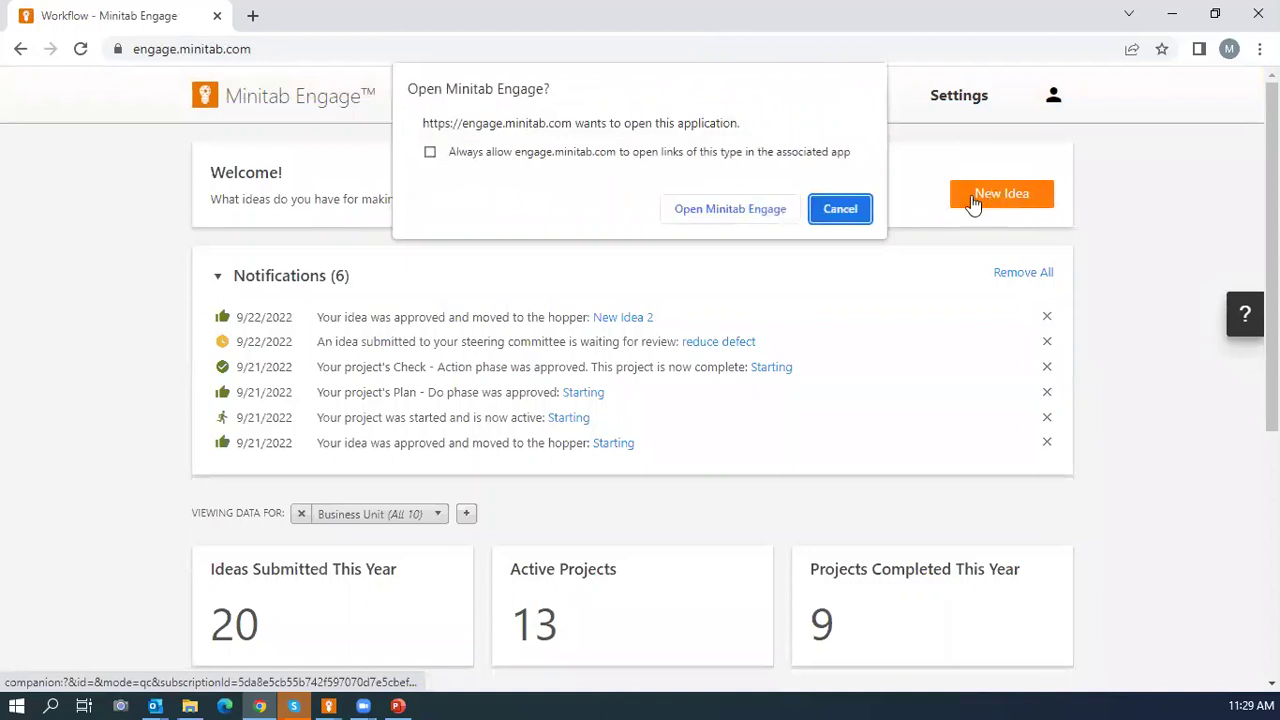
left_click(728, 211)
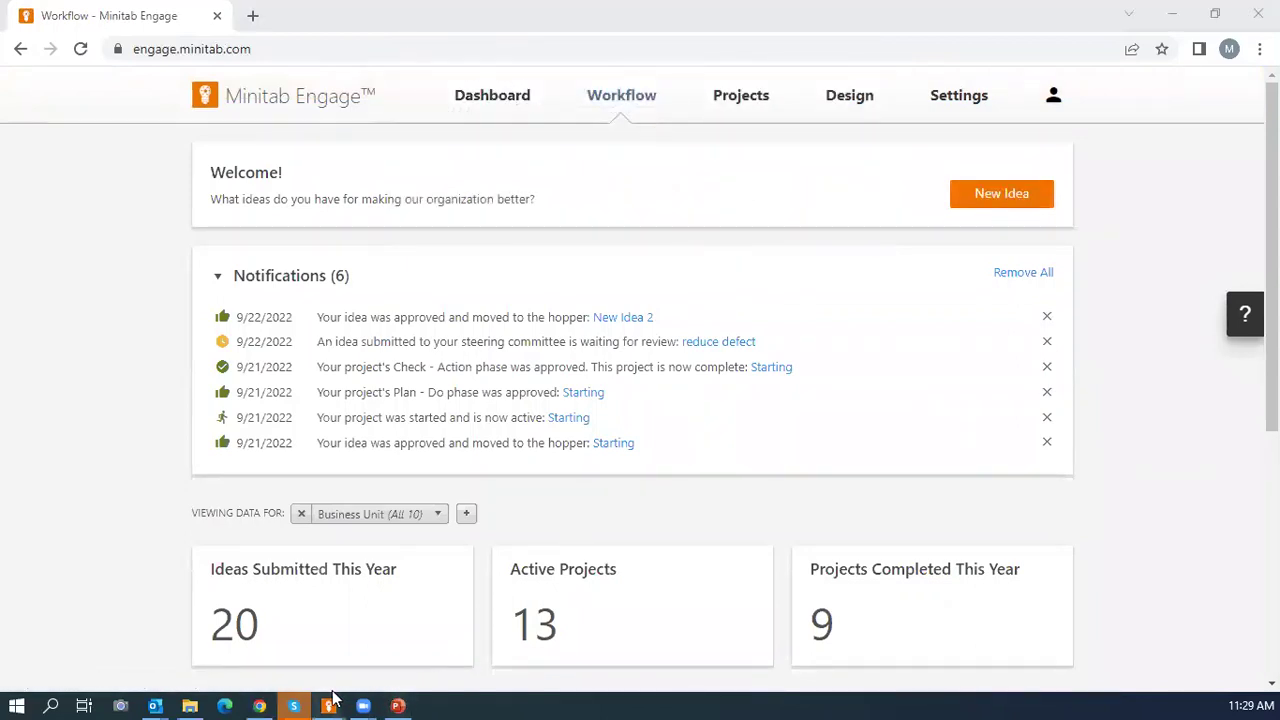
mouse_move(333, 700)
left_click(500, 655)
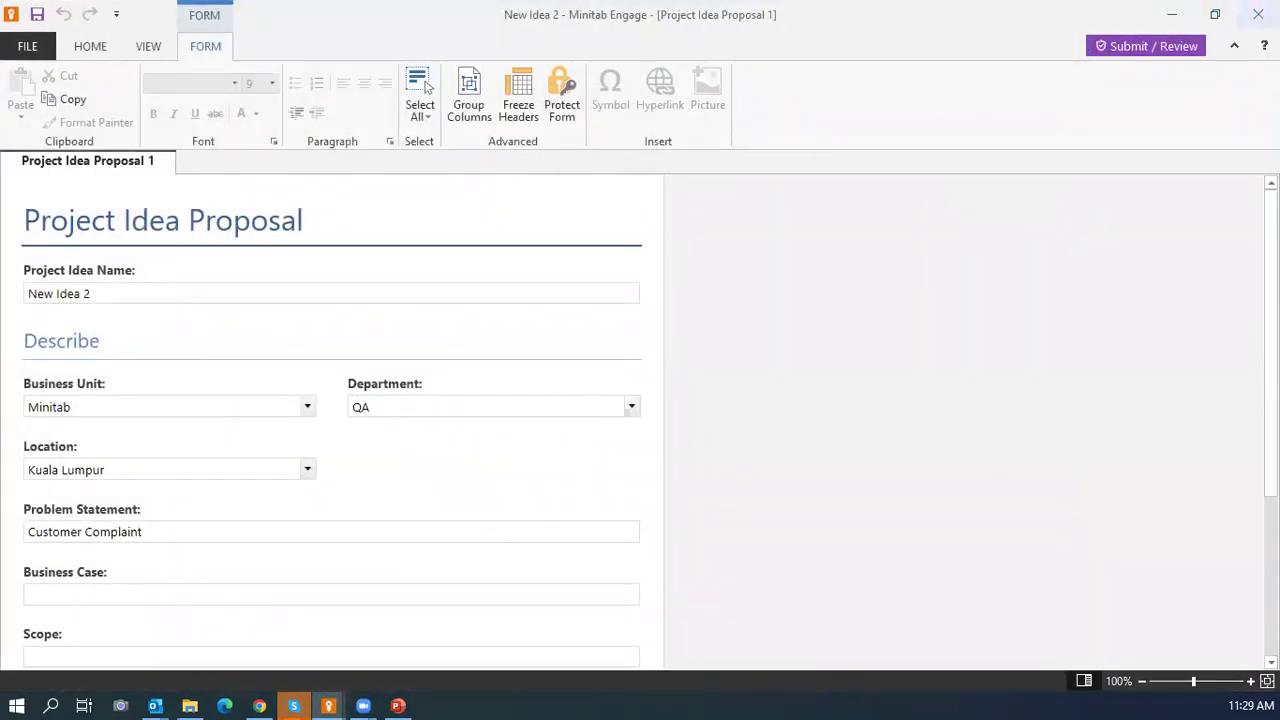
left_click(1258, 14)
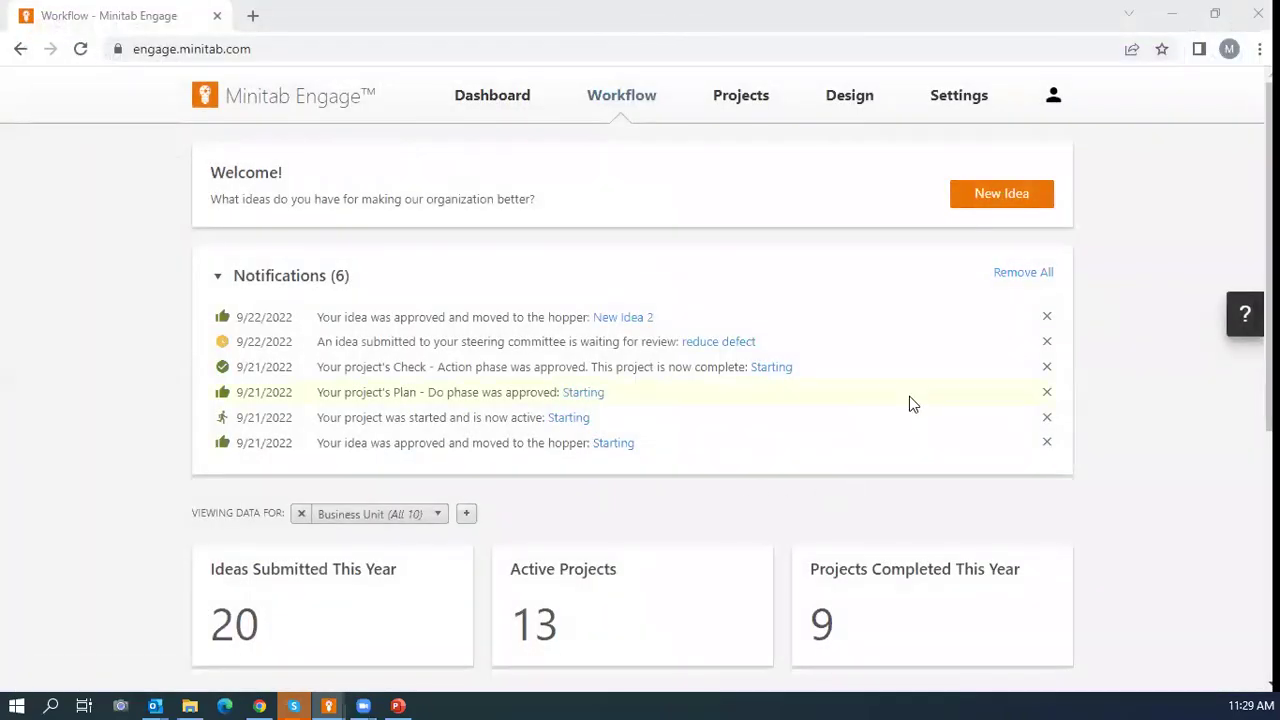
scroll(911, 404, "down", 4)
scroll(931, 346, "up", 4)
Sign out of the admin account and sign in with the mentor's e-mail and saved password.
left_click(1053, 97)
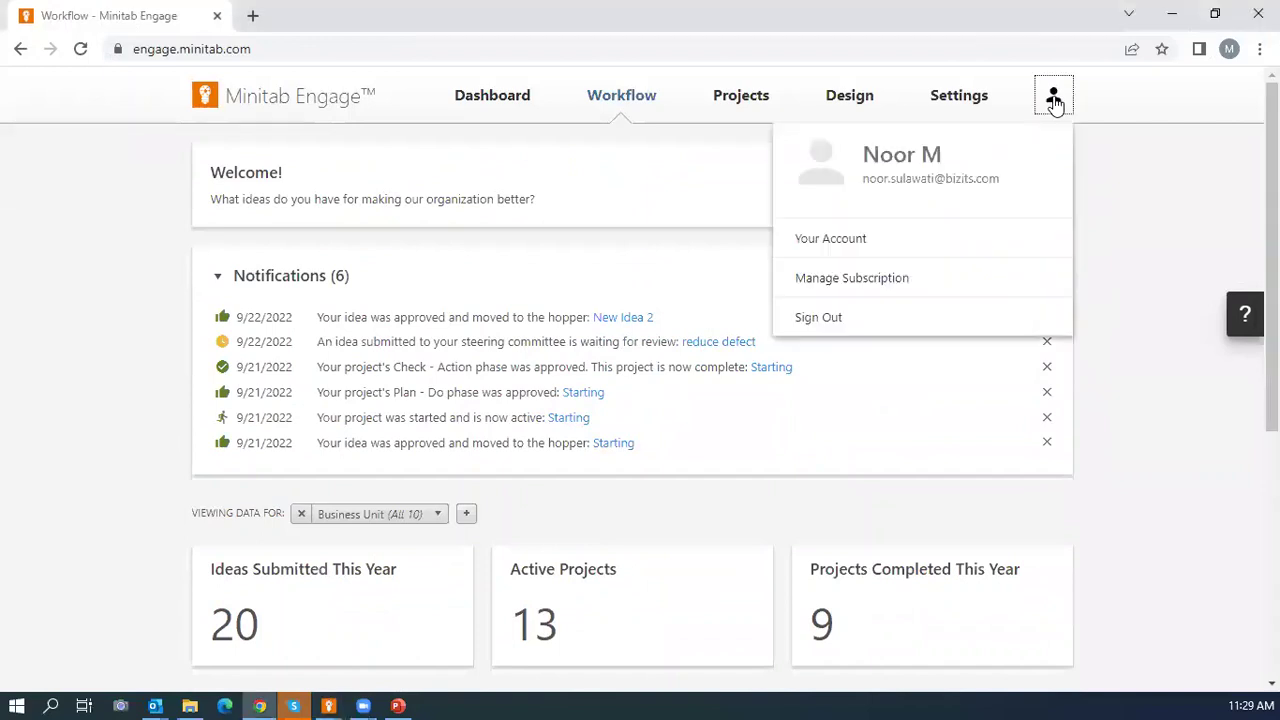
left_click(831, 317)
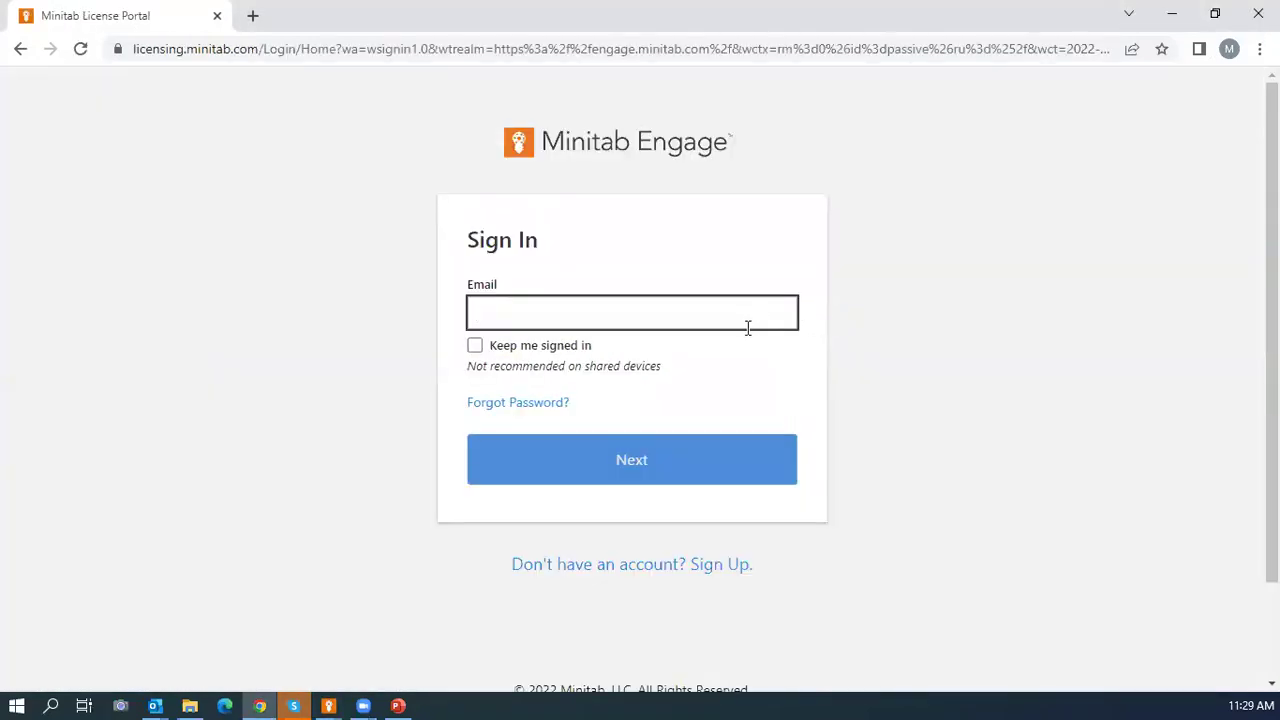
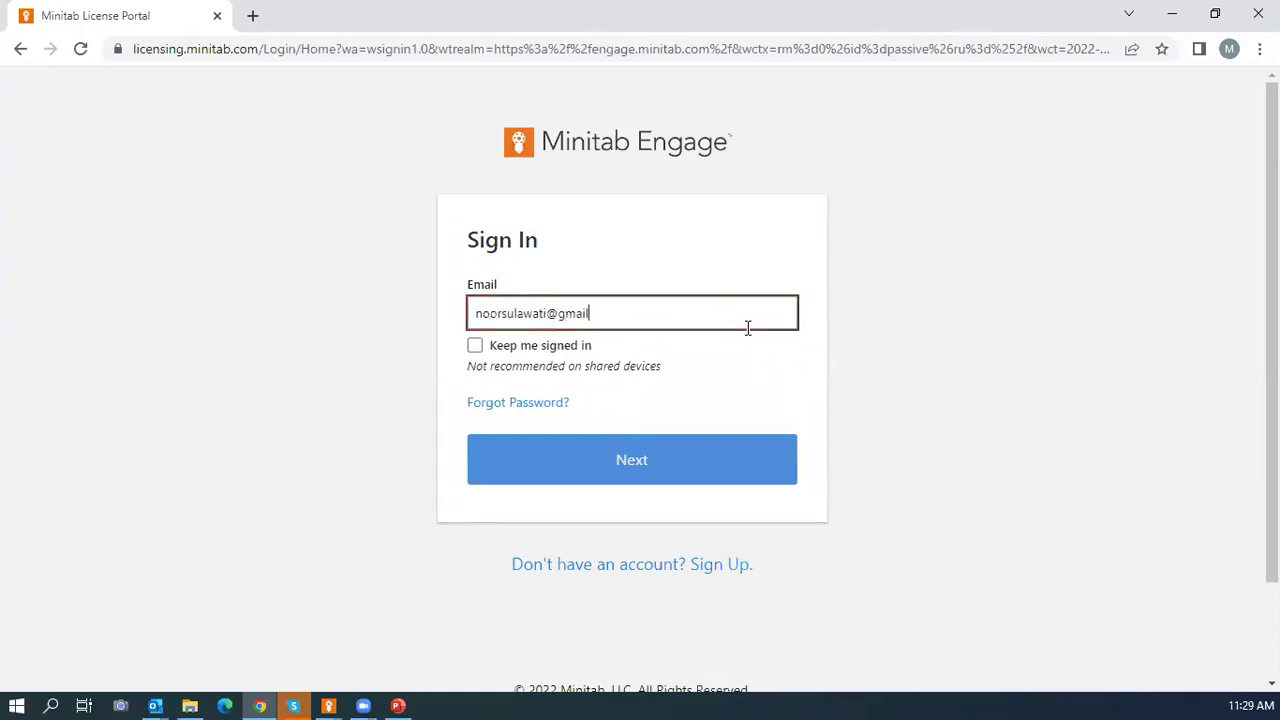
left_click(637, 469)
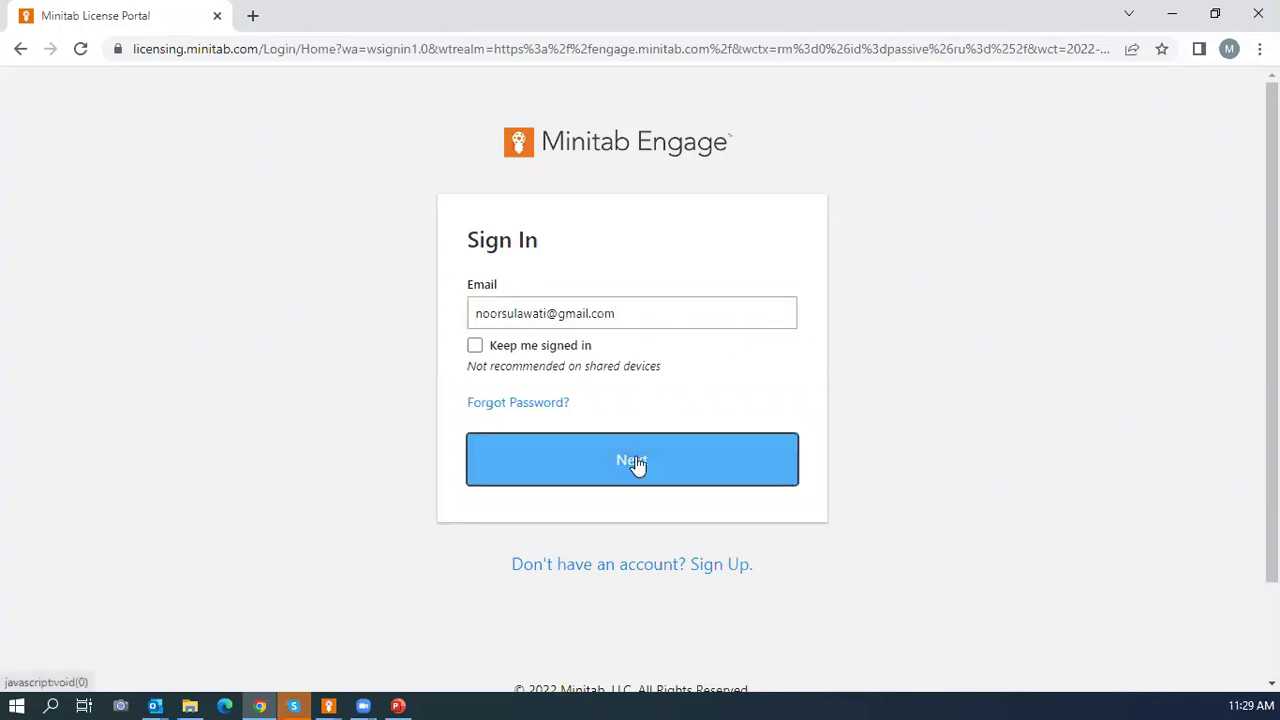
left_click(632, 474)
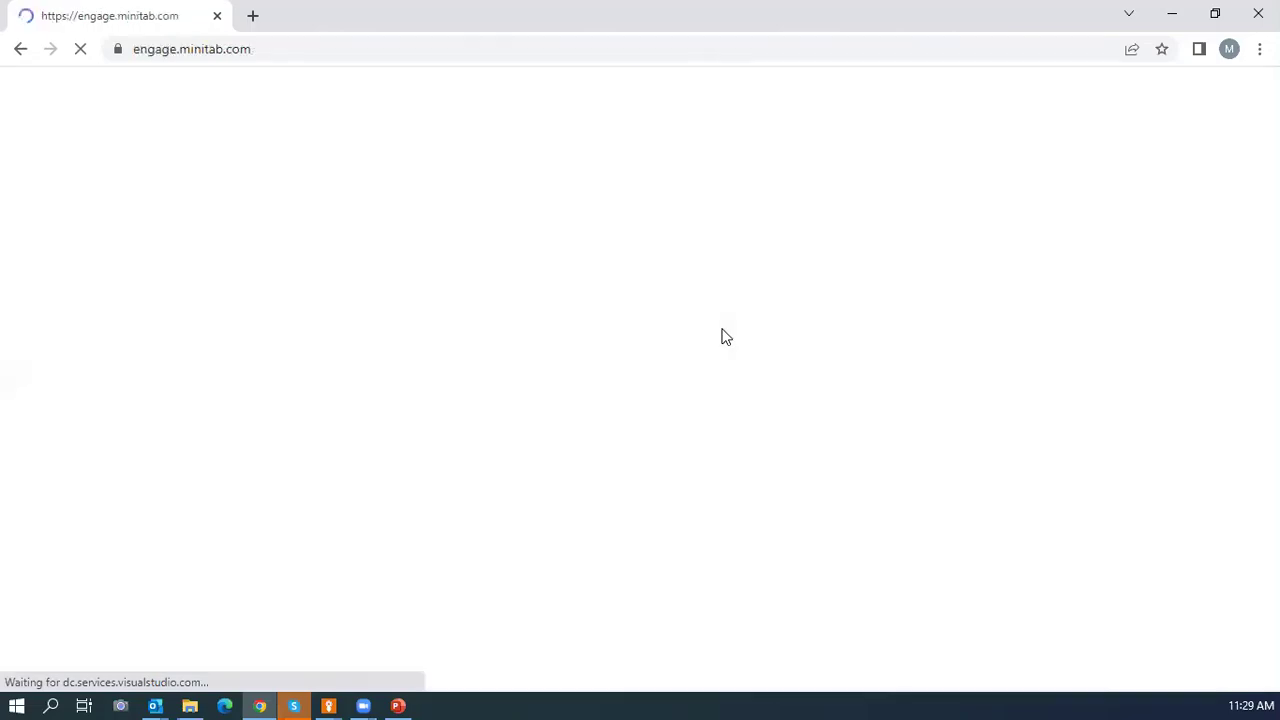
Start New Idea 2 from the Hopper as a project, leaving 11 in Hopper and 14 active.
scroll(643, 317, "down", 4)
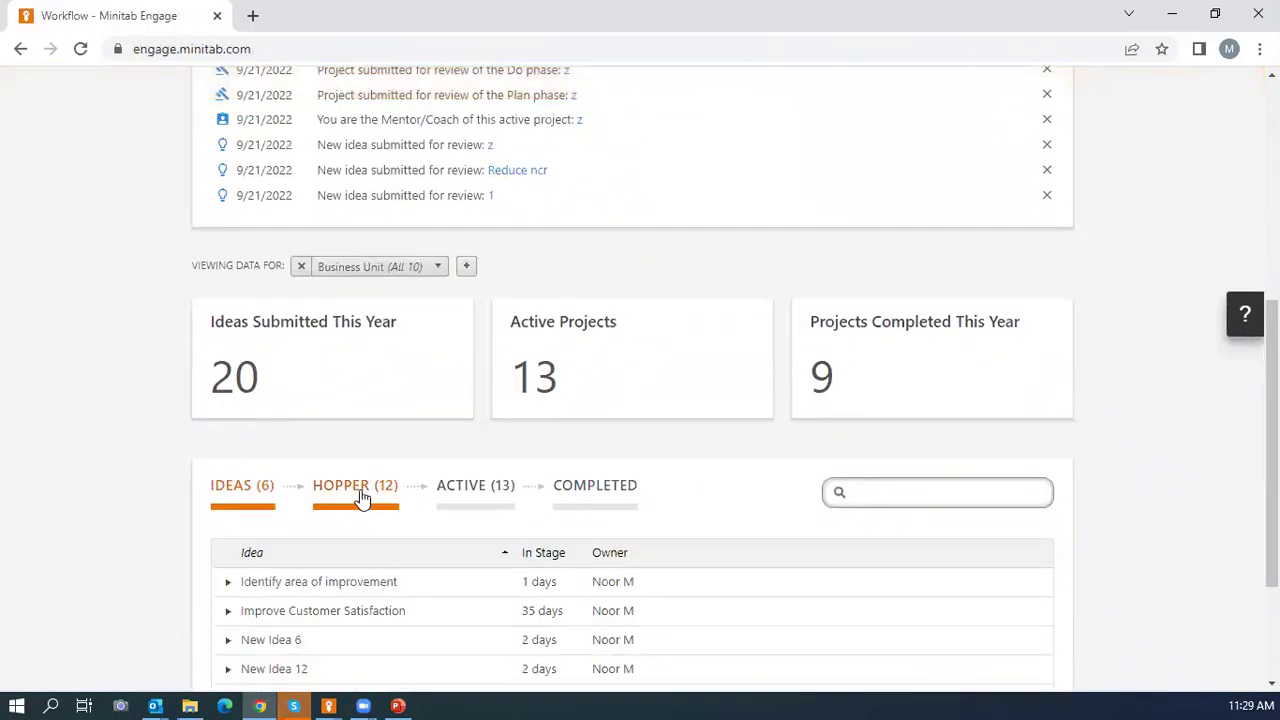
left_click(360, 491)
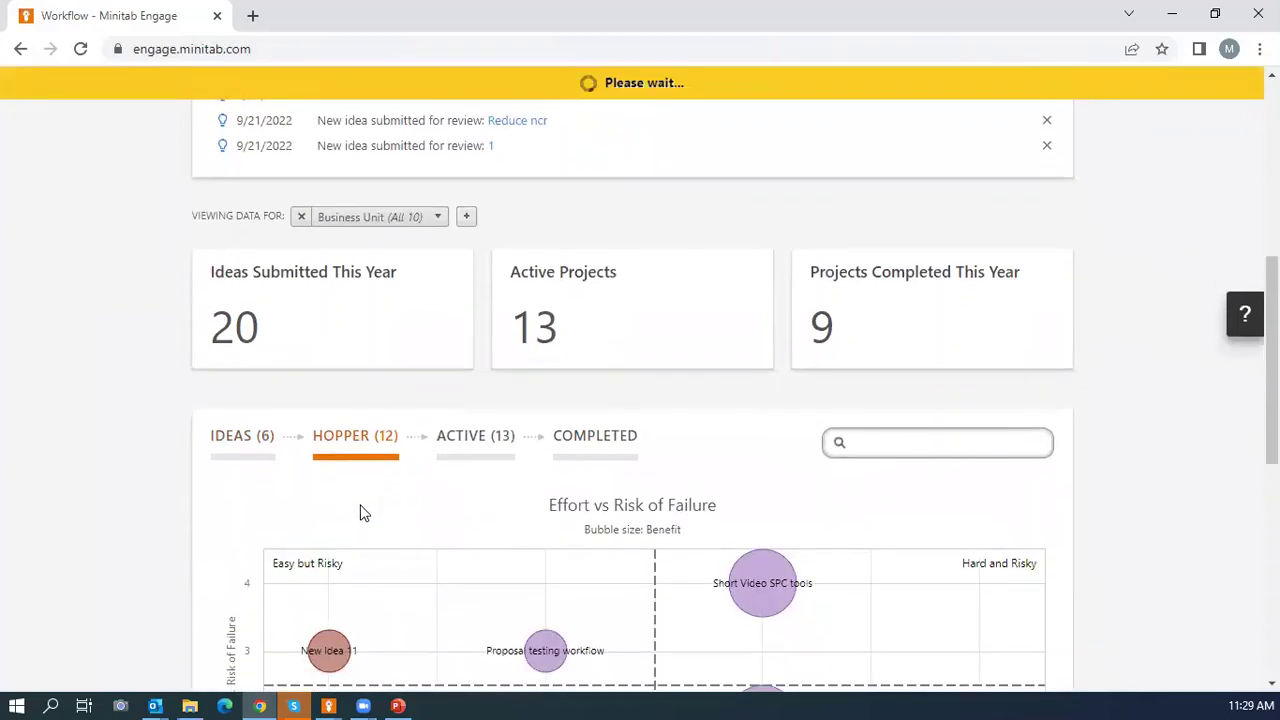
scroll(323, 509, "down", 5)
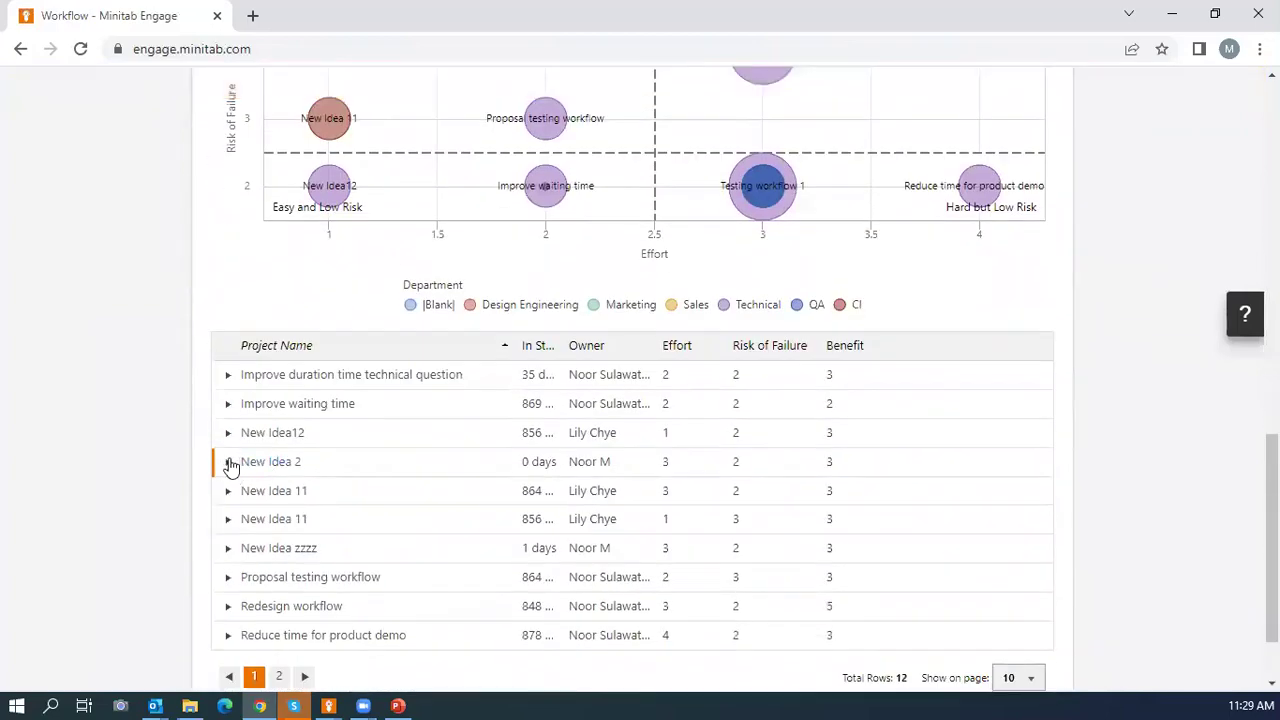
left_click(229, 461)
scroll(243, 477, "down", 4)
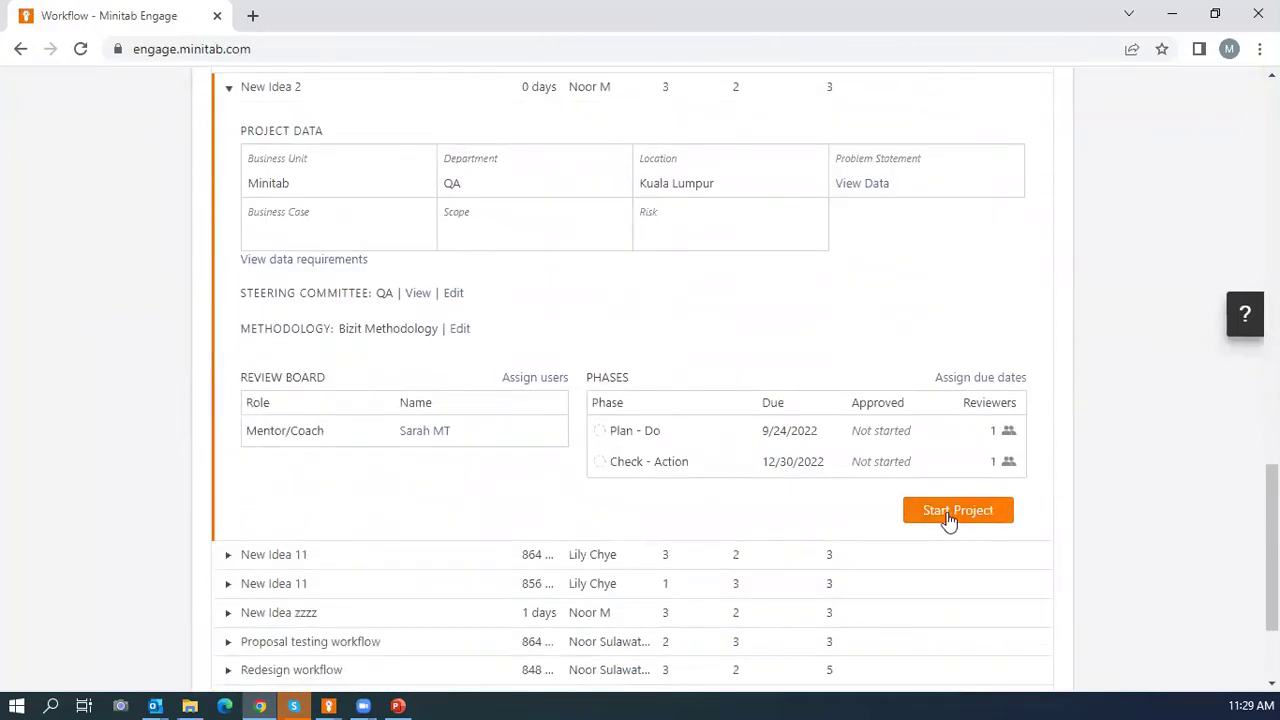
left_click(943, 512)
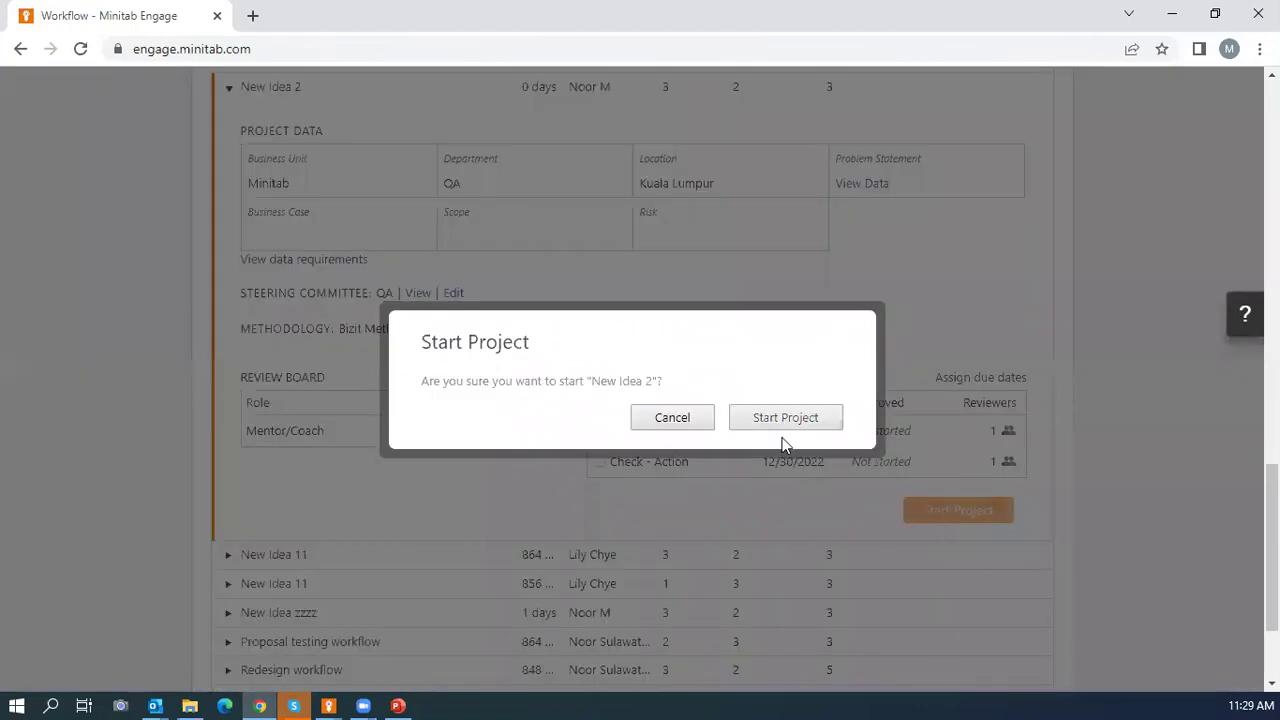
left_click(776, 420)
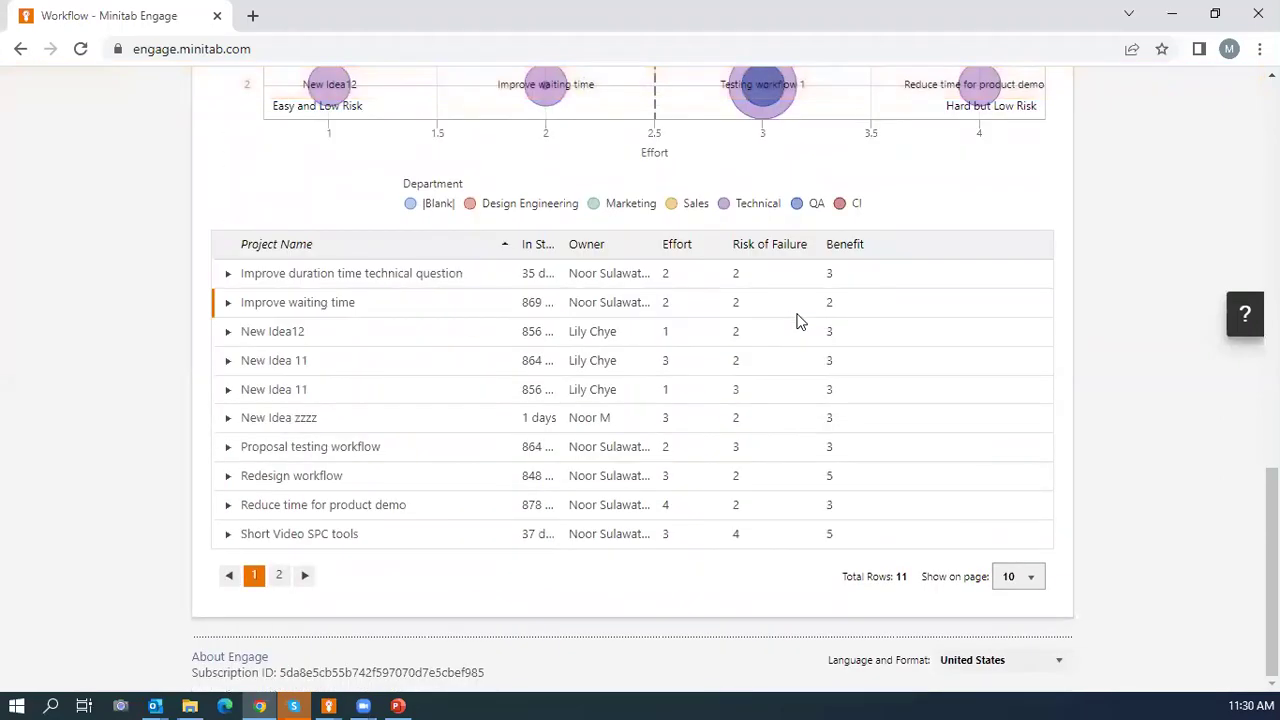
scroll(951, 434, "up", 4)
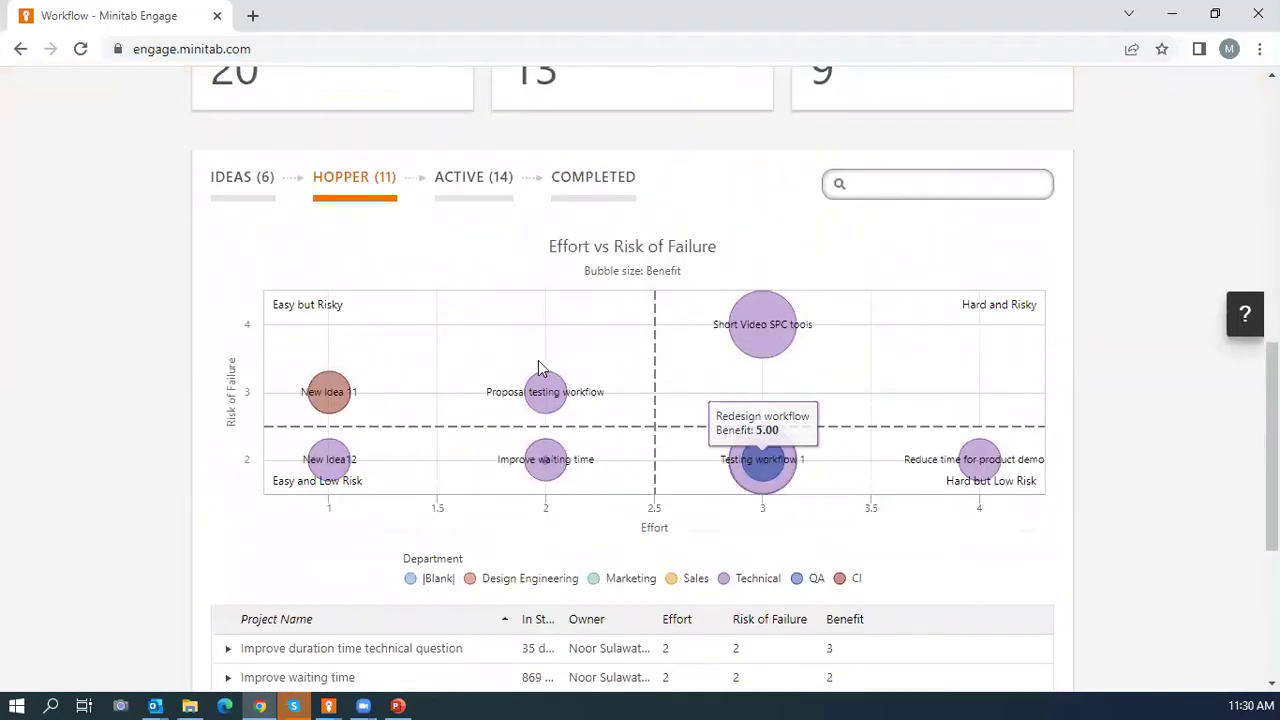
Show the ACTIVE (14) project list and return to the top of the Workflow page.
left_click(465, 186)
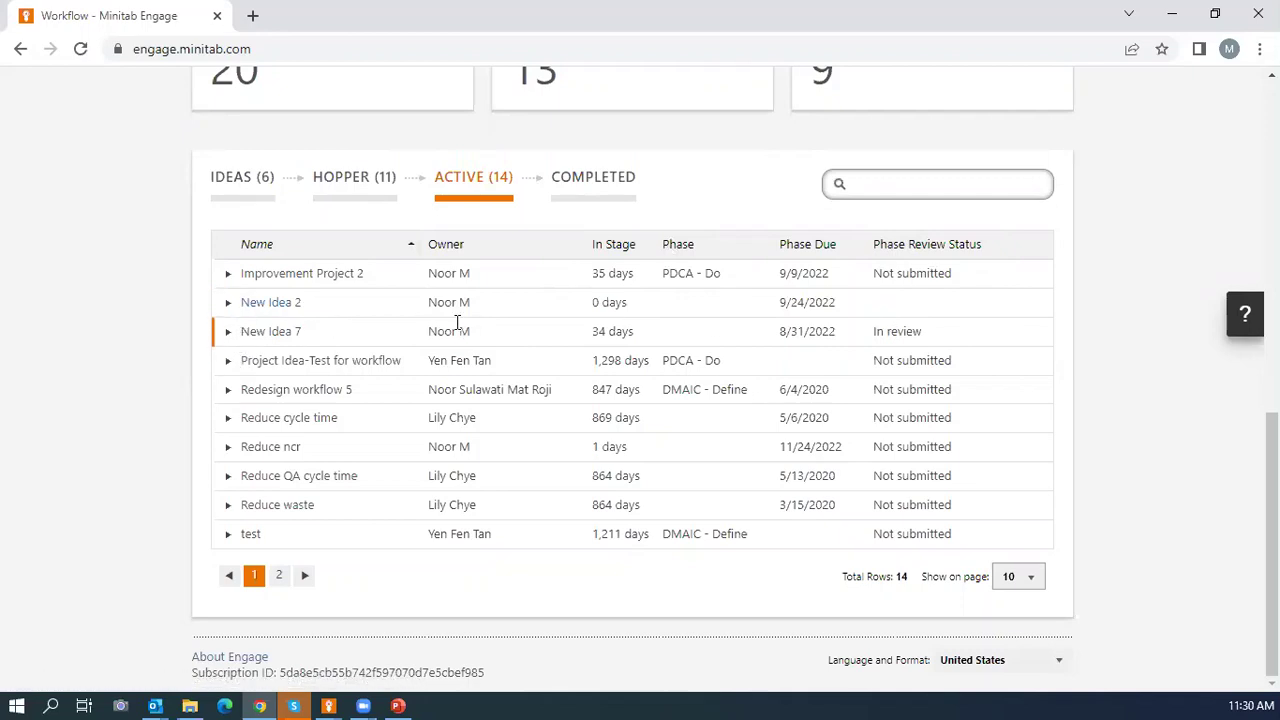
scroll(455, 310, "up", 10)
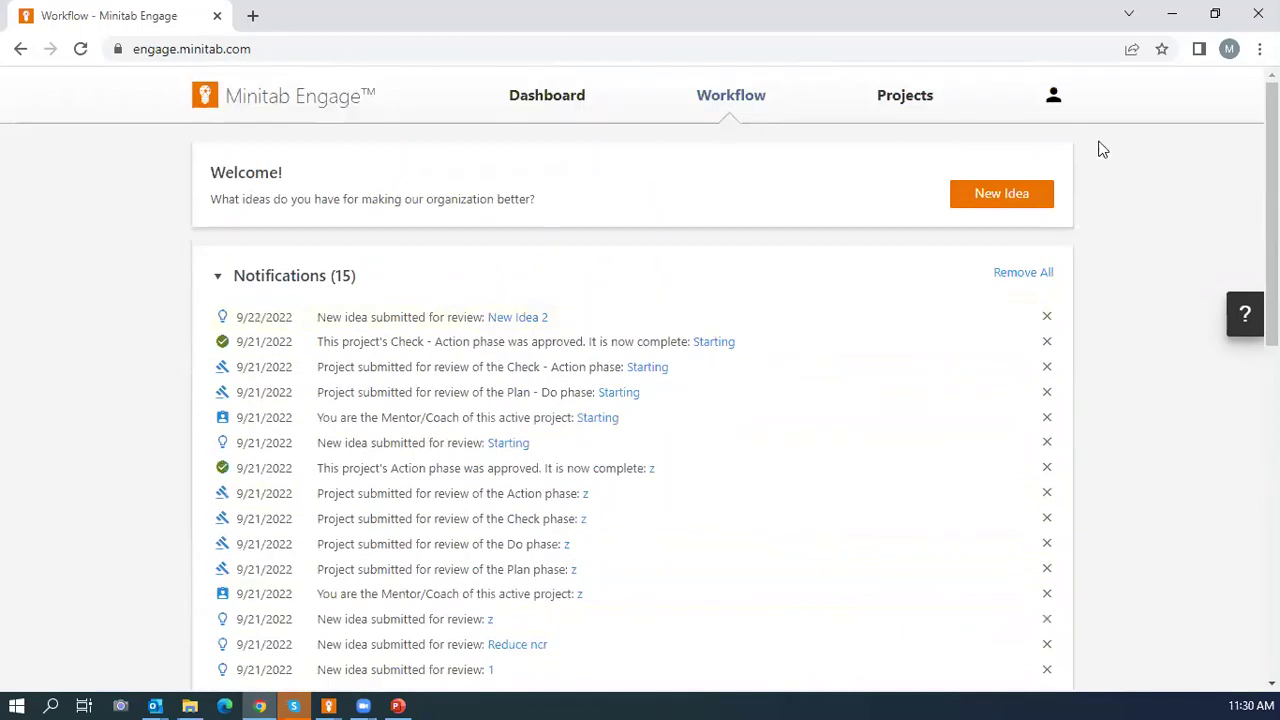
Sign out of the mentor account and sign in as admin using the second subscription.
left_click(1054, 102)
left_click(800, 281)
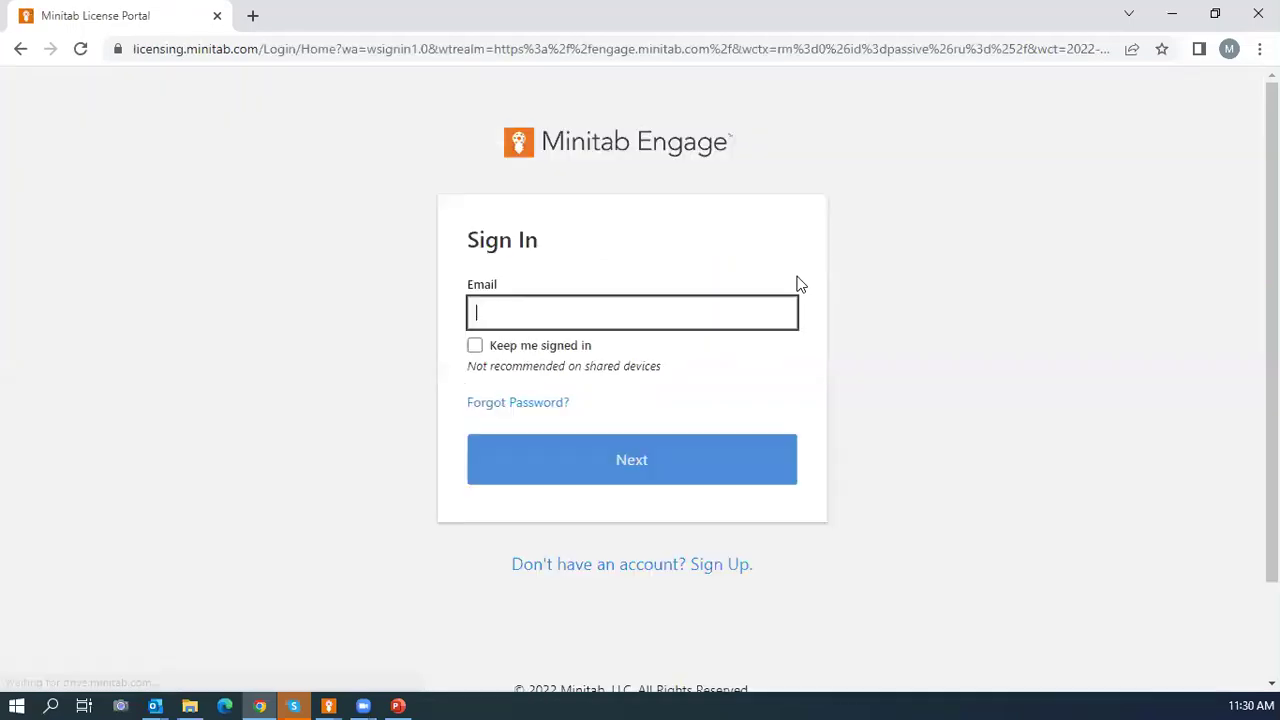
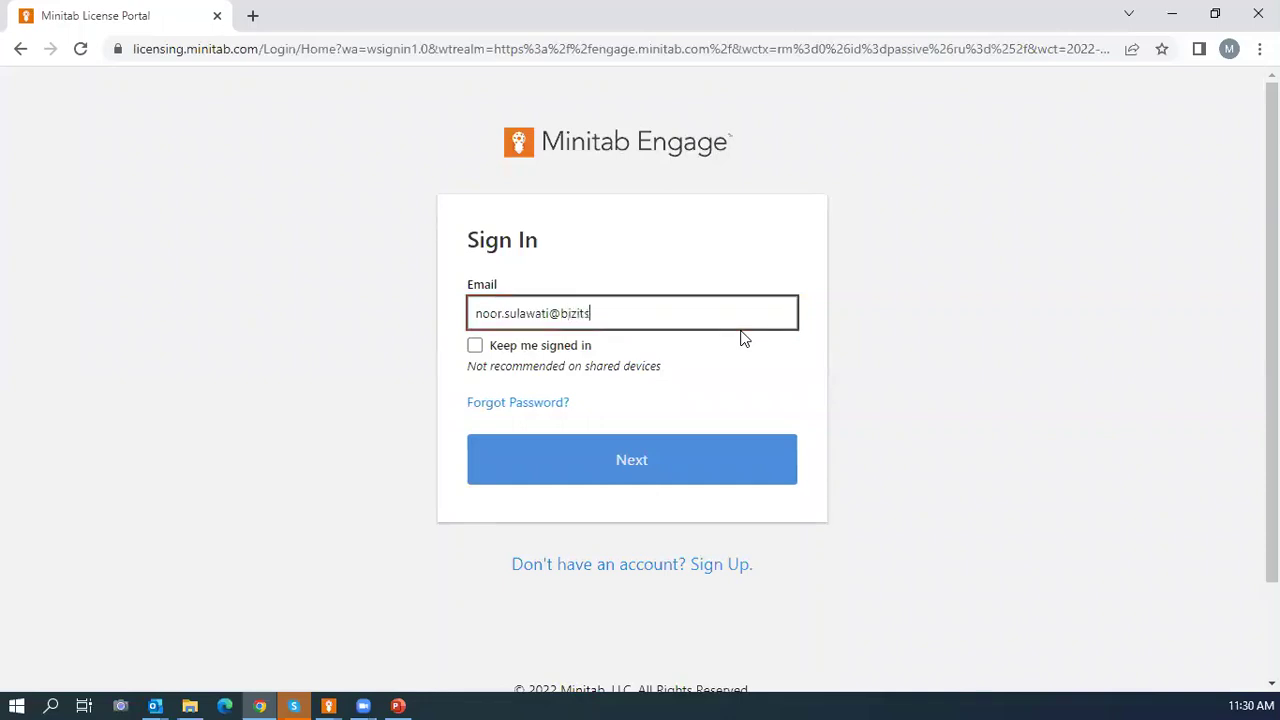
left_click(592, 480)
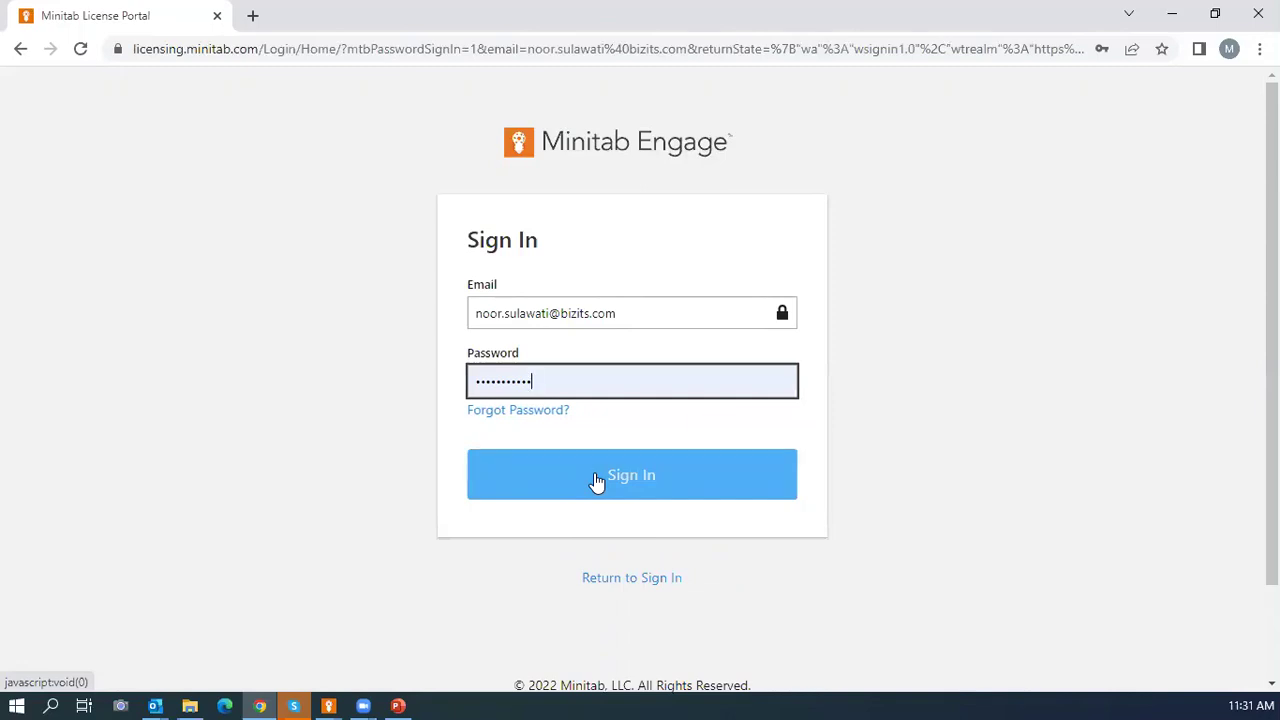
left_click(602, 484)
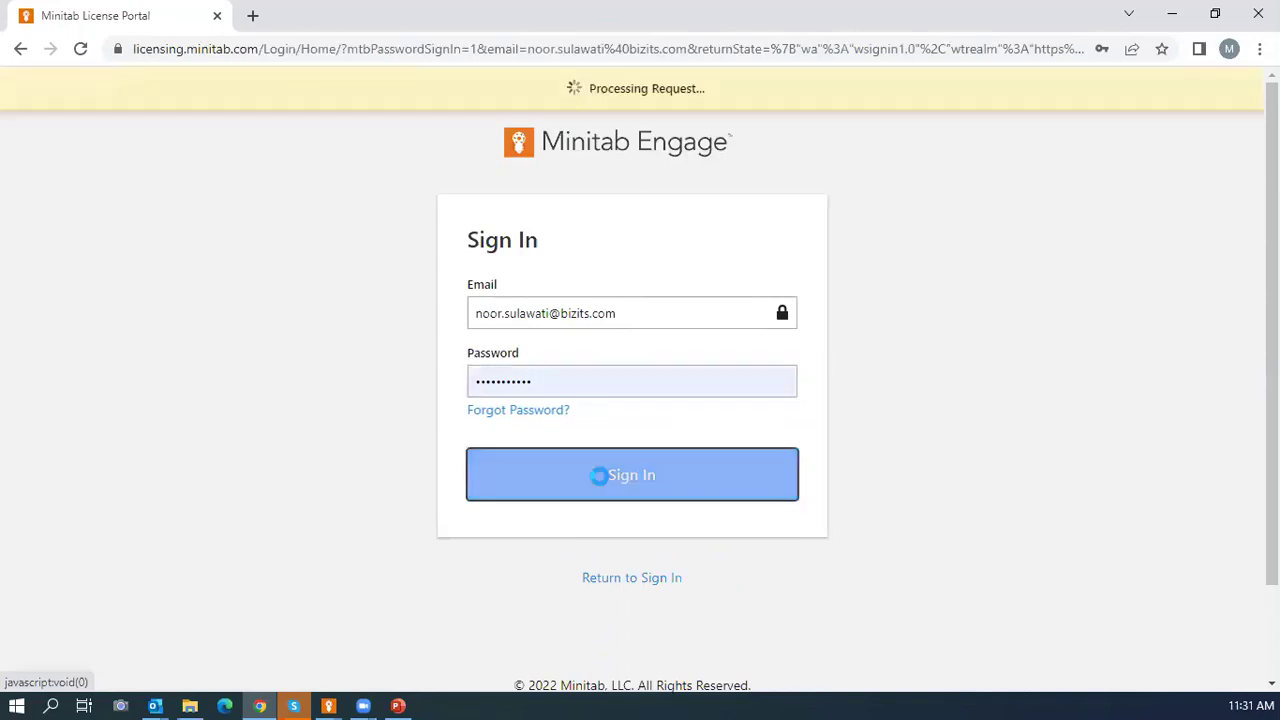
left_click(862, 317)
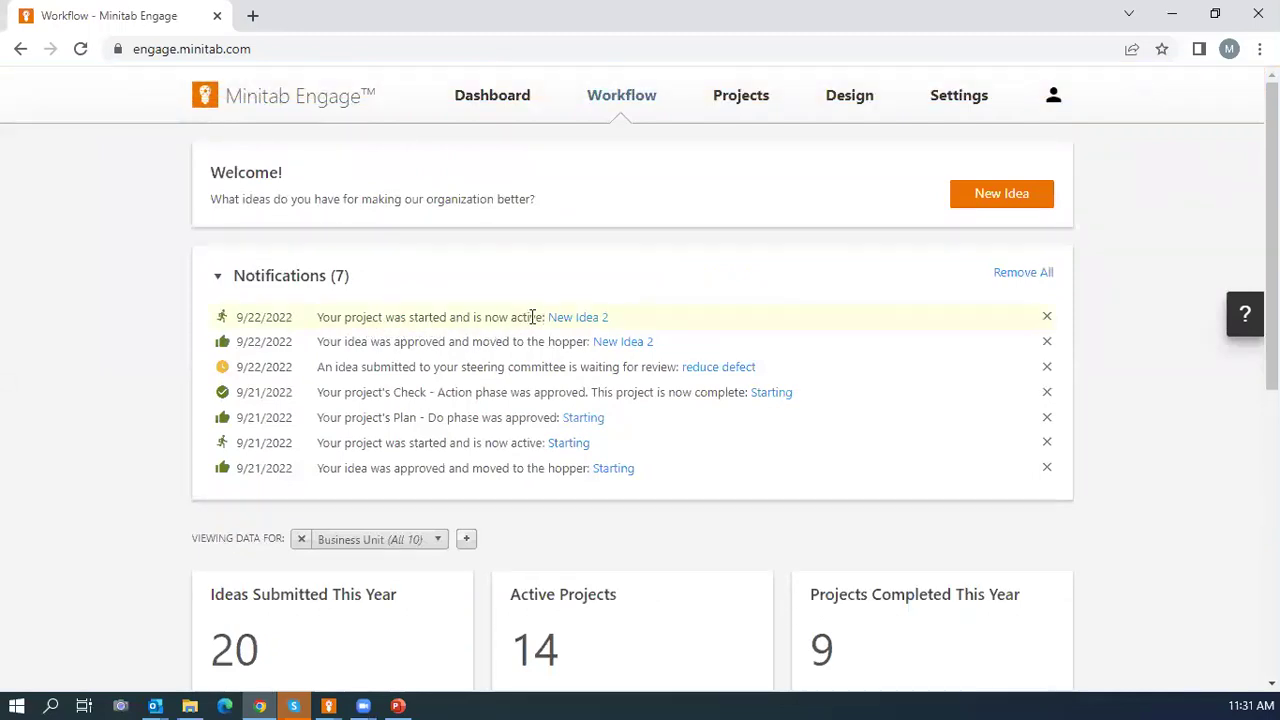
Expand New Idea 2 in the Active list and launch it in the Engage desktop app.
scroll(530, 317, "down", 6)
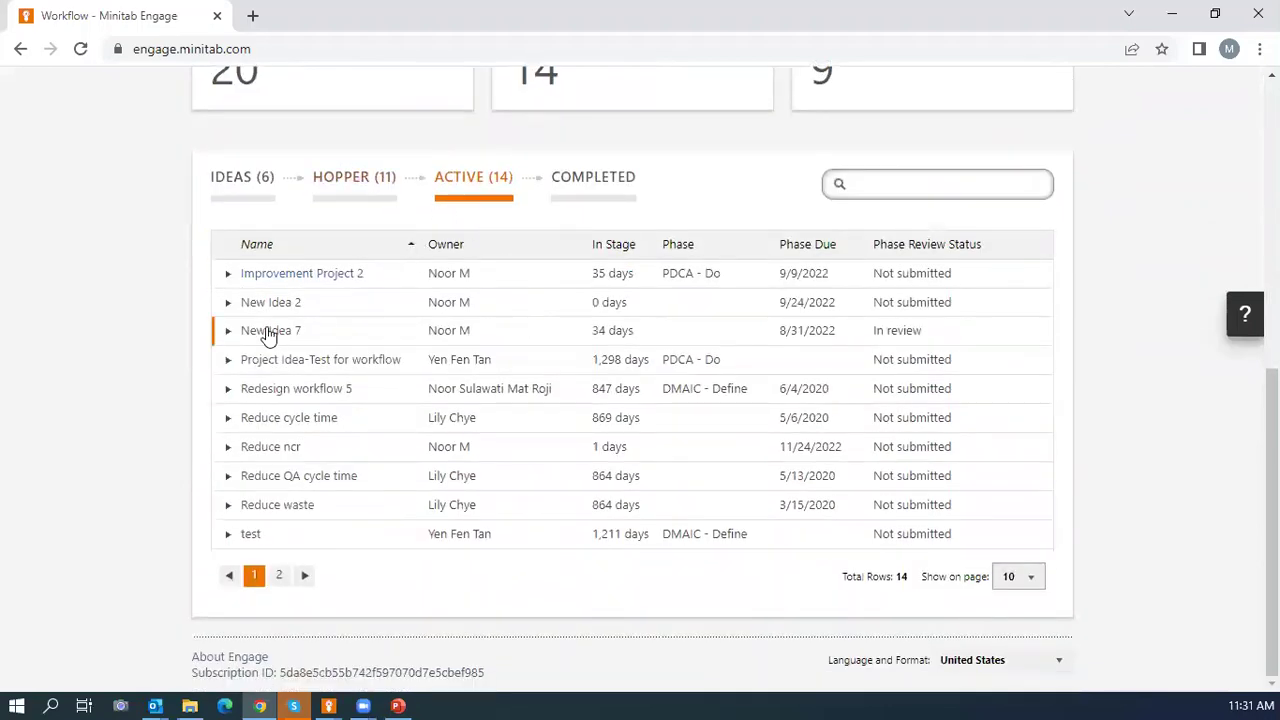
left_click(229, 303)
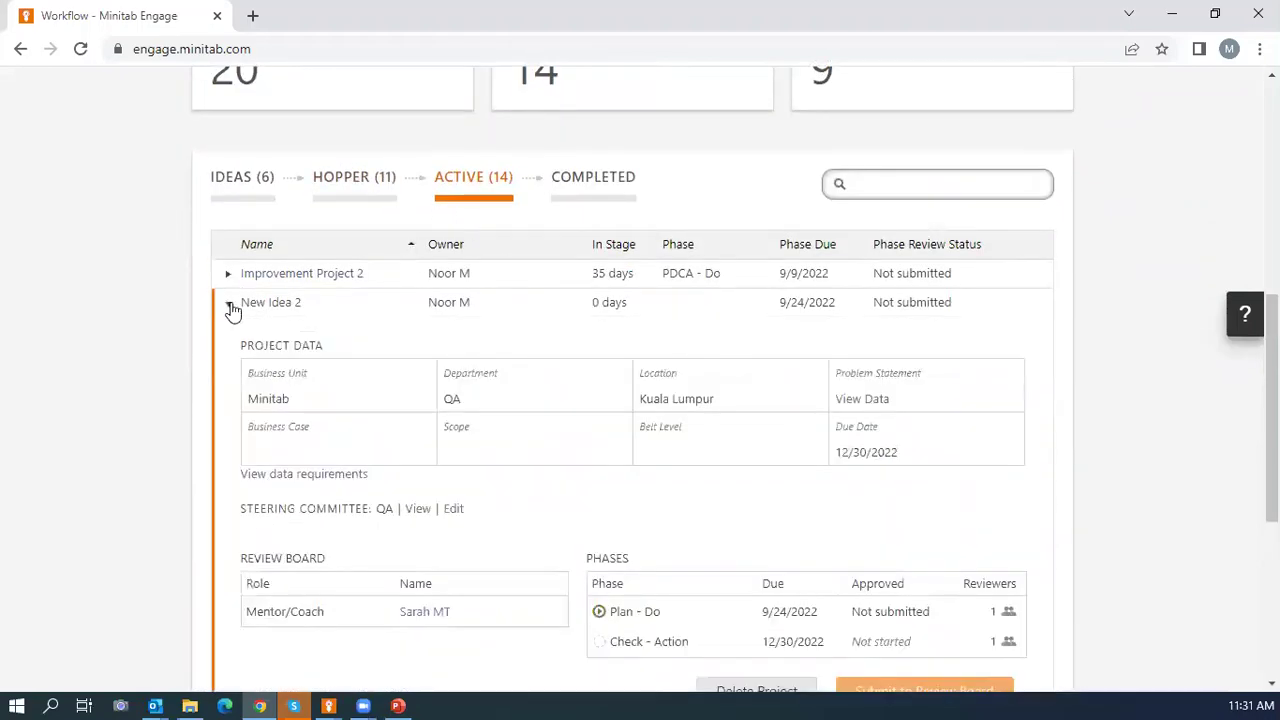
scroll(391, 428, "down", 3)
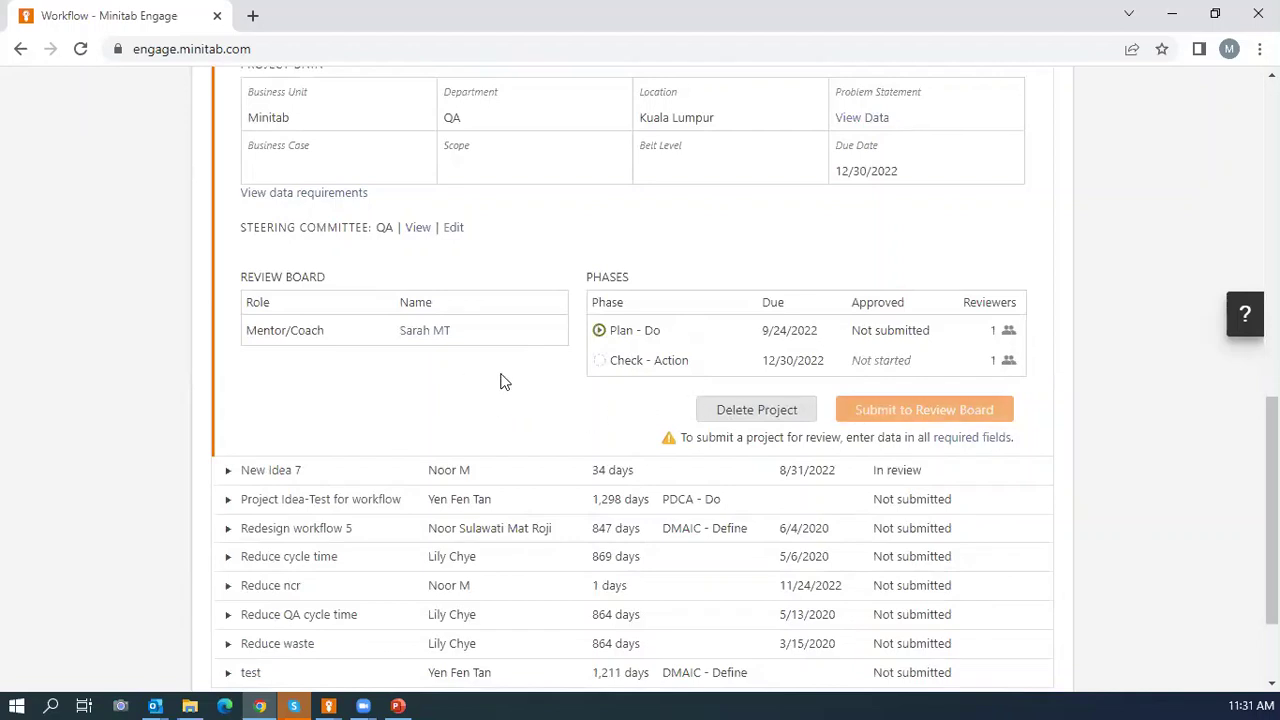
scroll(509, 380, "up", 2)
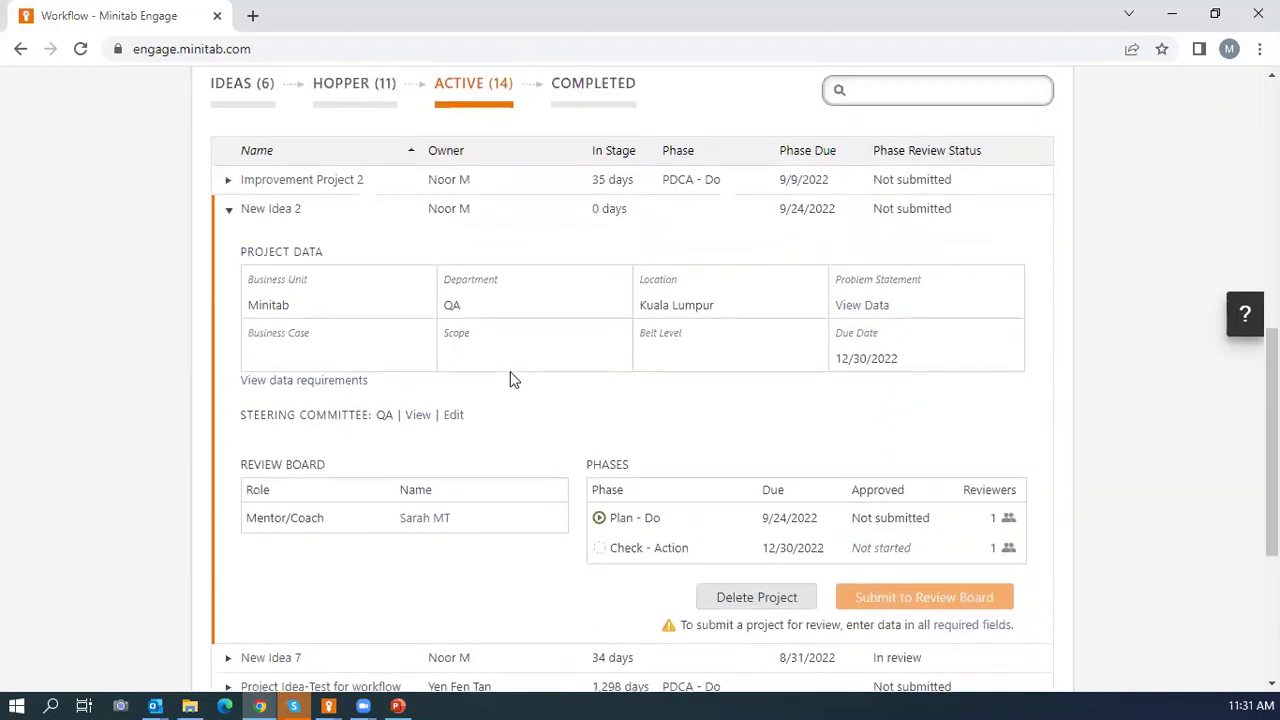
left_click(286, 214)
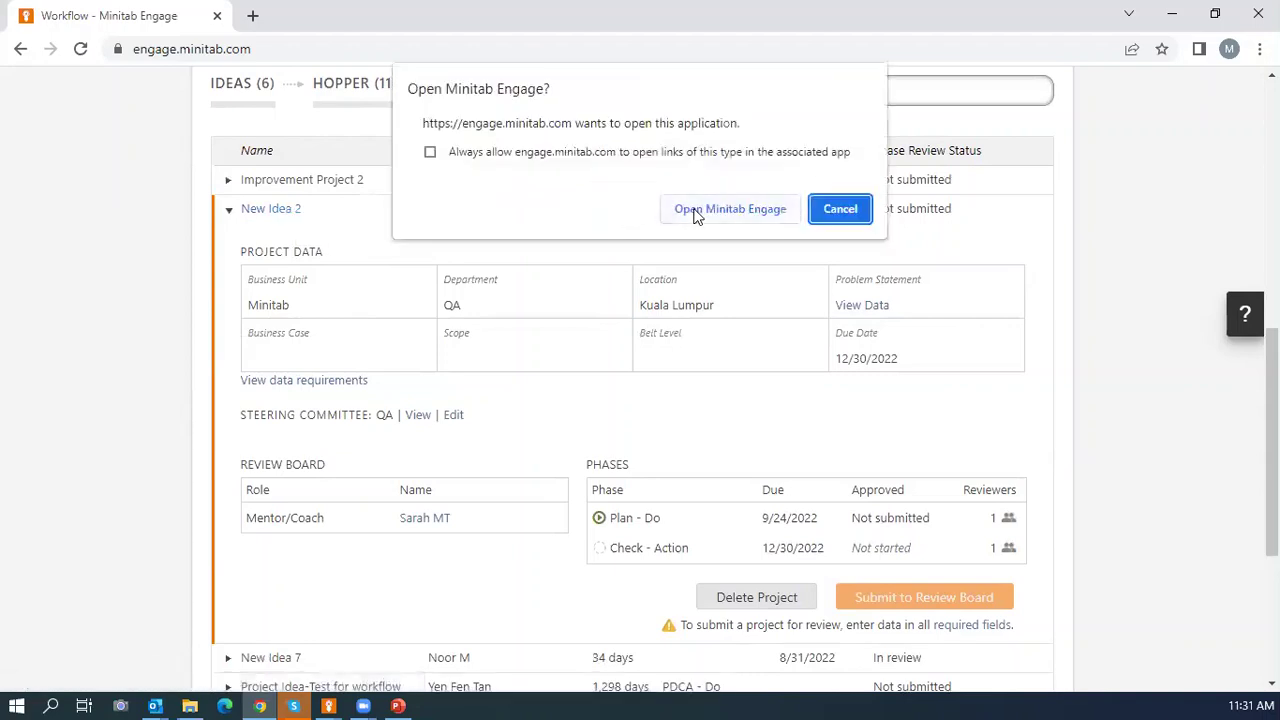
left_click(697, 213)
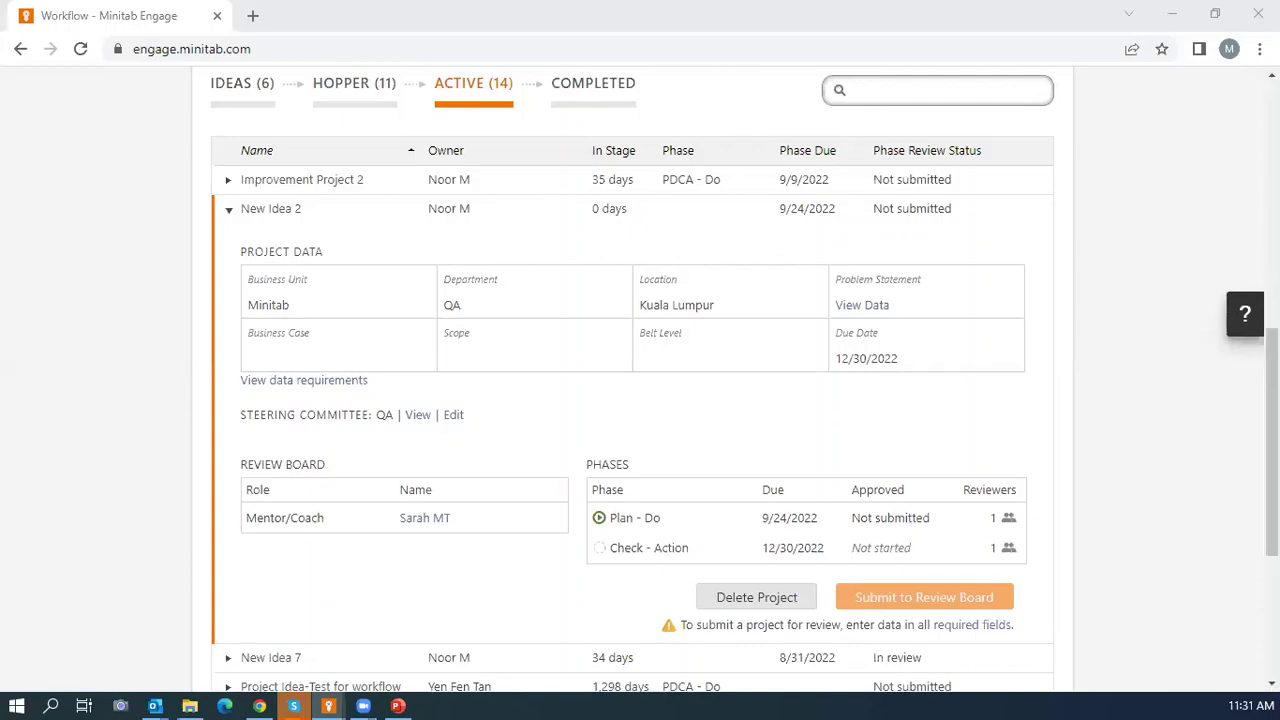
Maximize the app, open the Initiate Fishbone, and insert a SIPOC form via Insert > Form.
left_click(1134, 80)
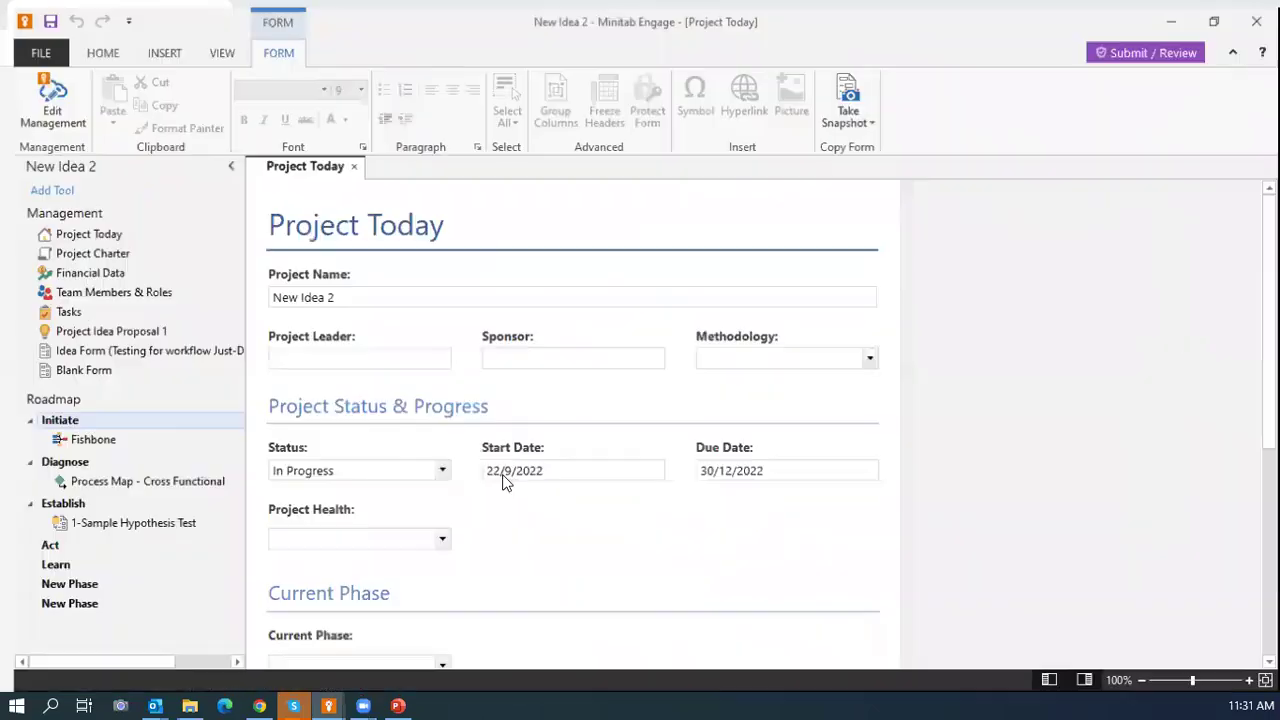
double_click(78, 437)
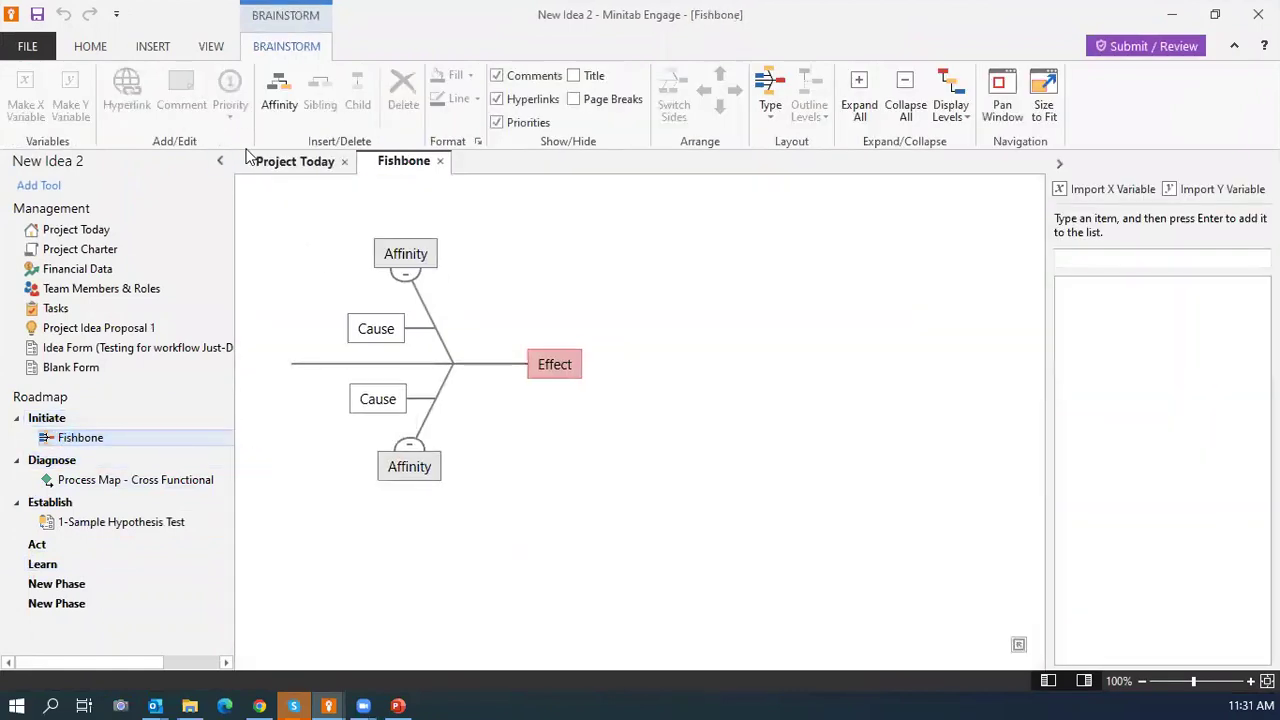
left_click(152, 46)
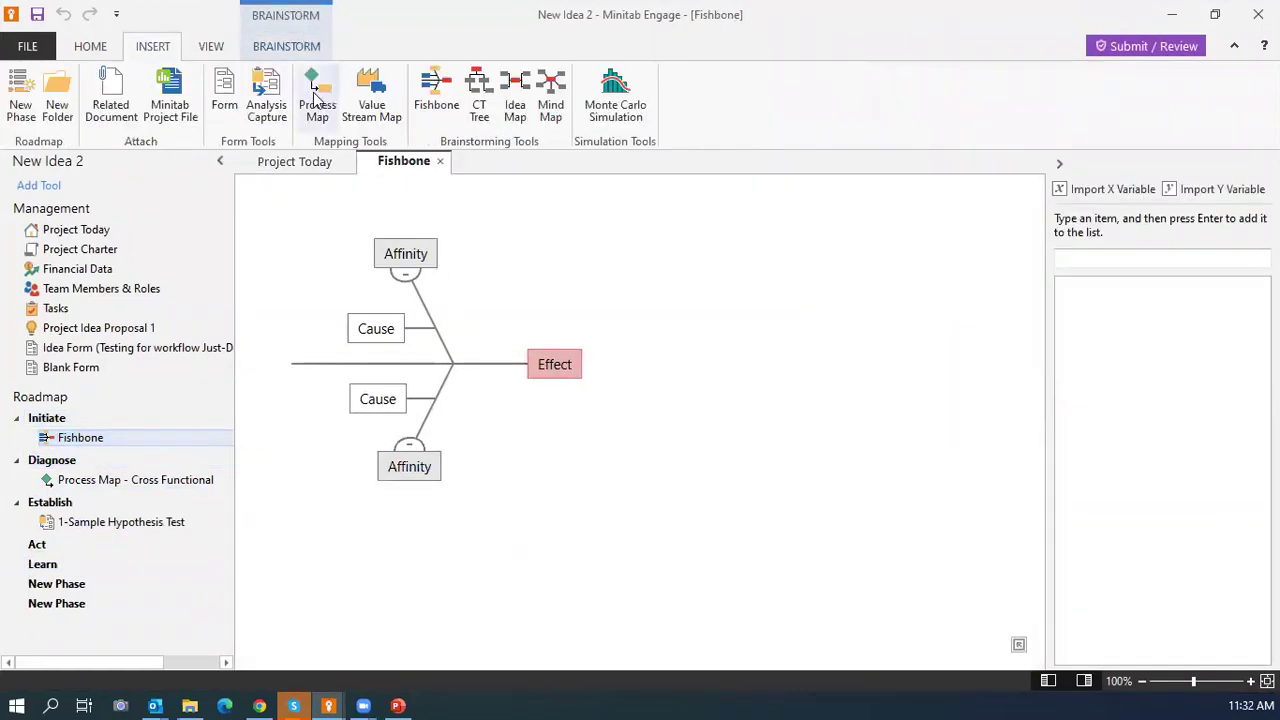
left_click(226, 94)
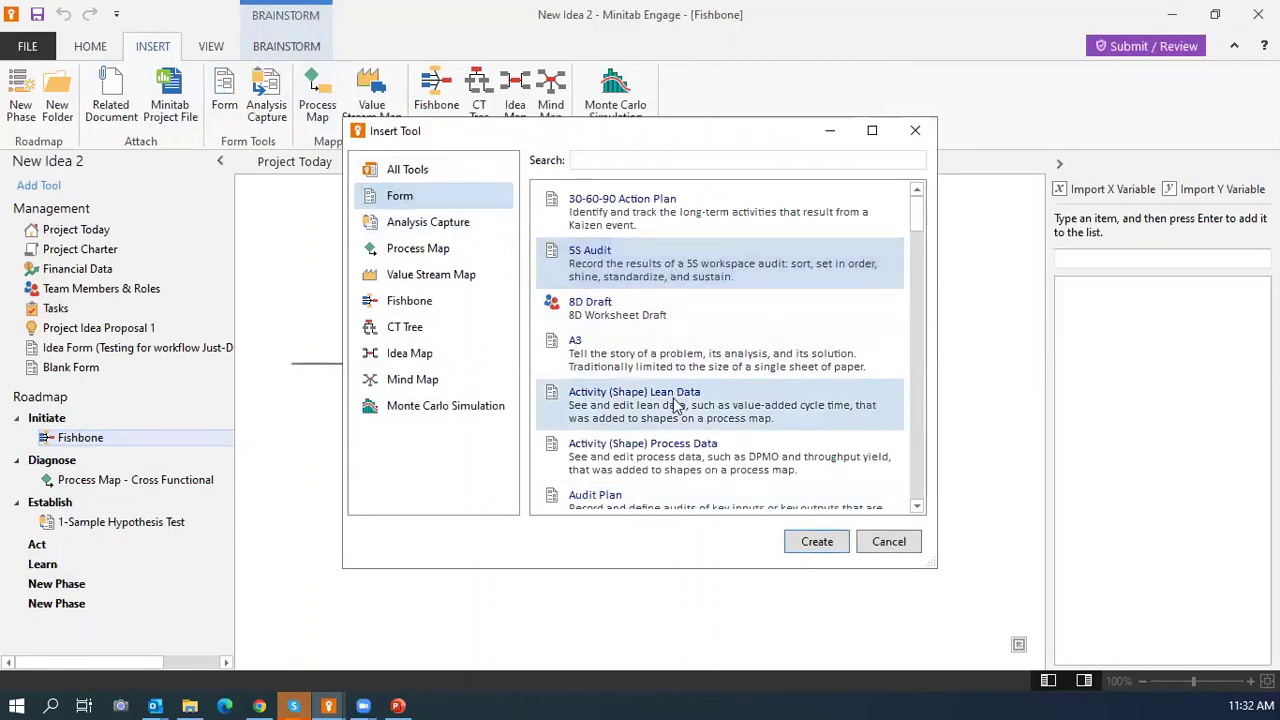
type("sip")
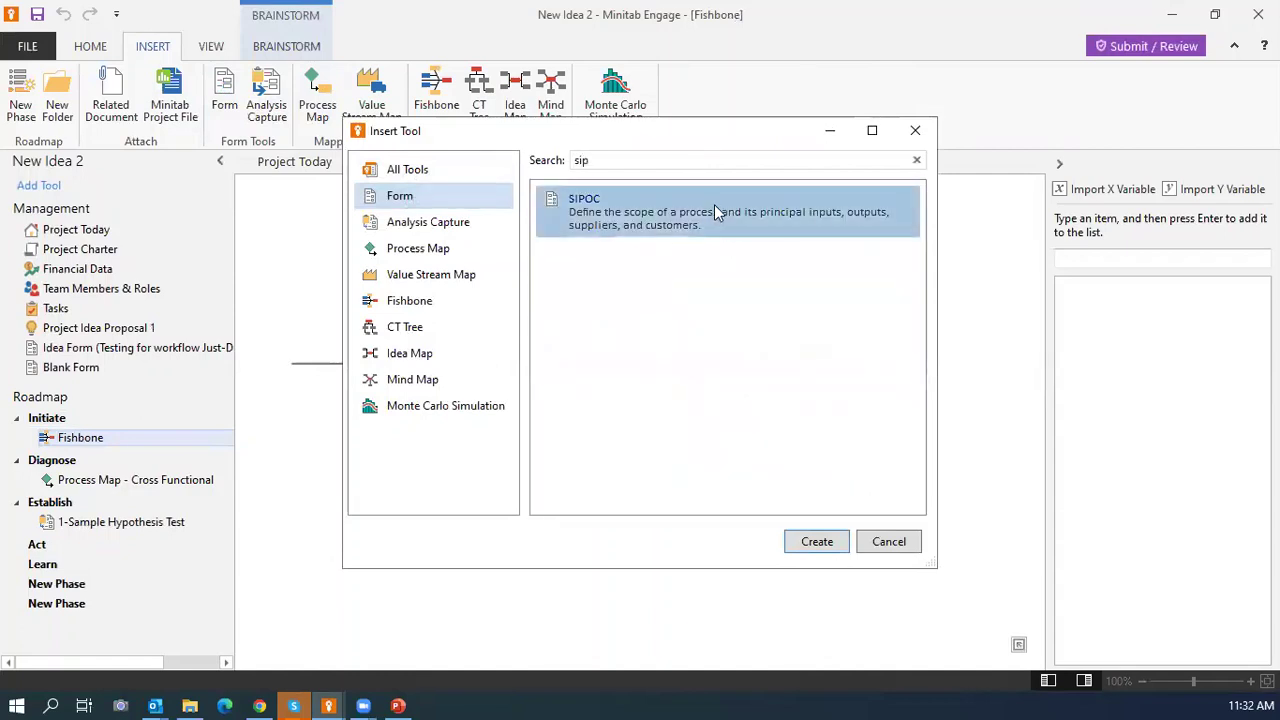
left_click(806, 542)
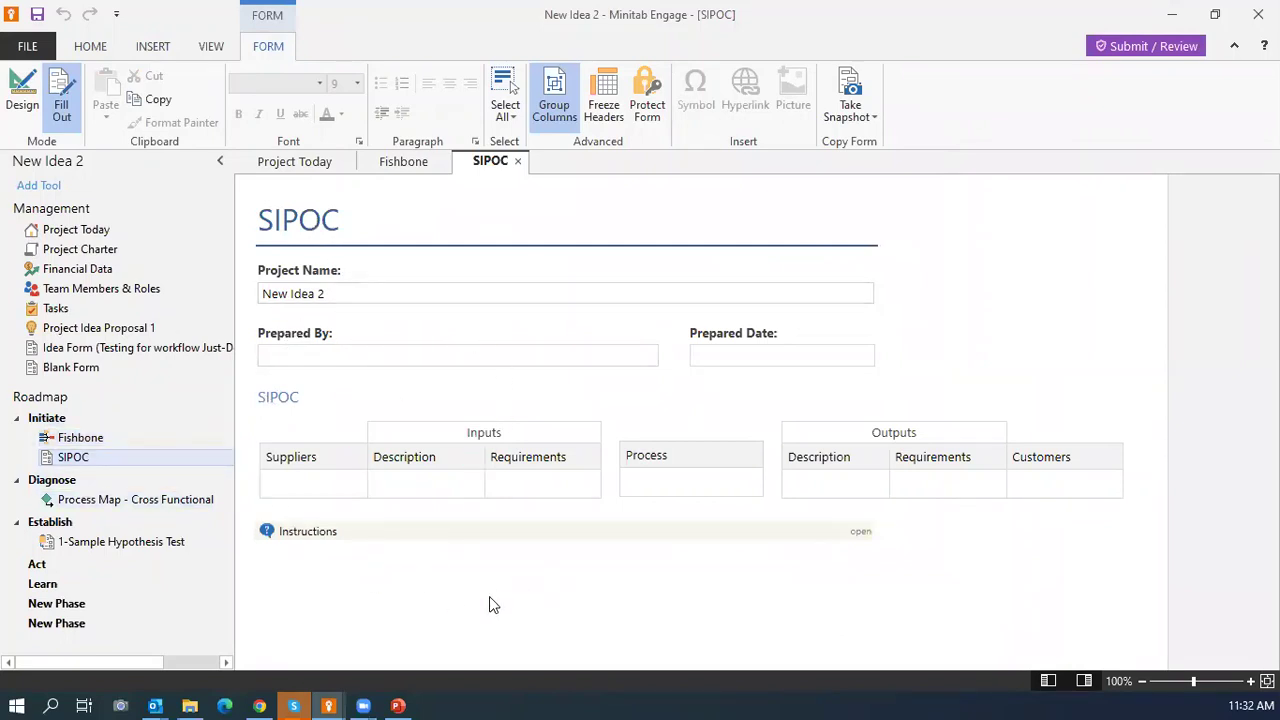
Check the project workflow status, close it, and open the Financial Data form.
left_click(1122, 47)
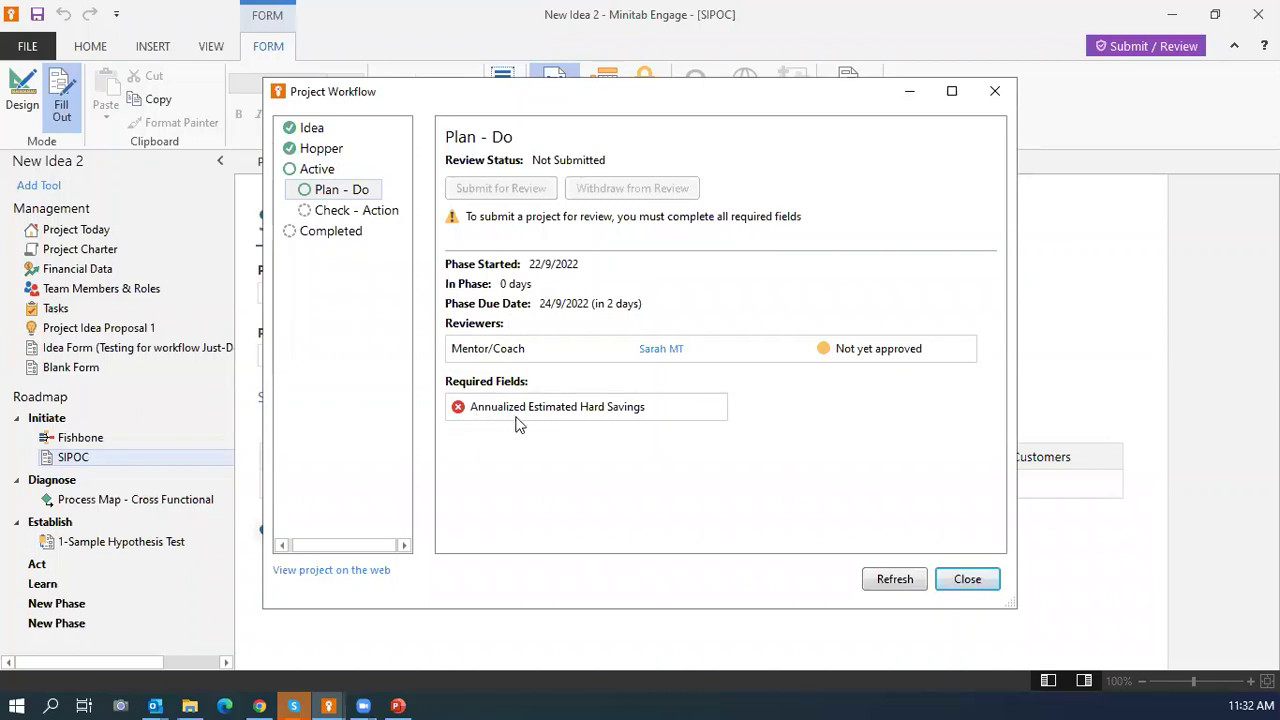
left_click(993, 93)
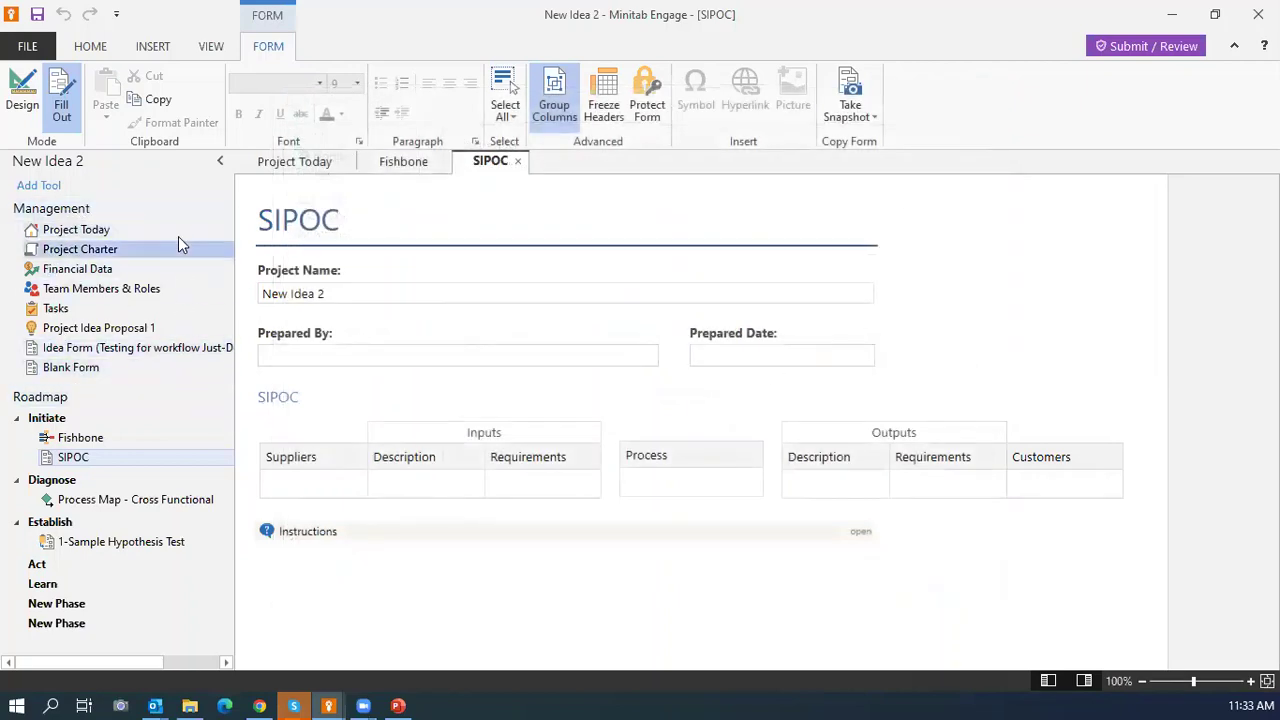
left_click(92, 274)
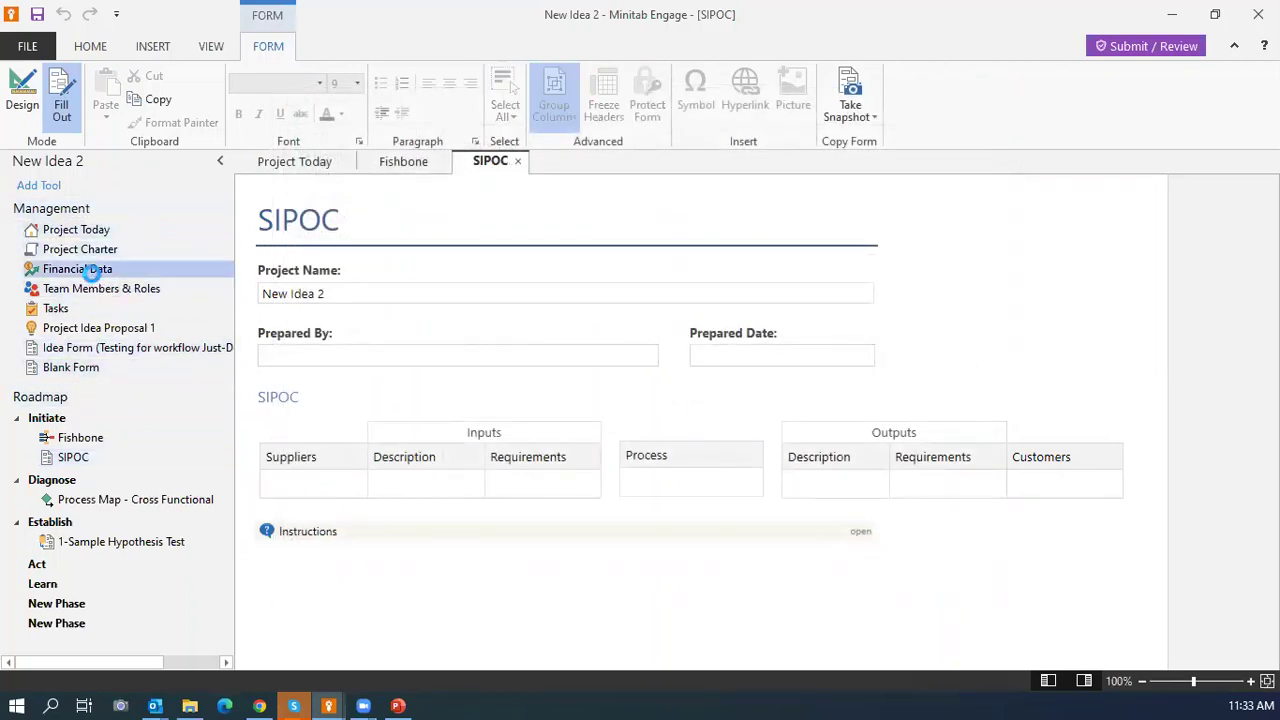
Enter $50,000 as the annualized estimated hard savings.
scroll(574, 391, "down", 3)
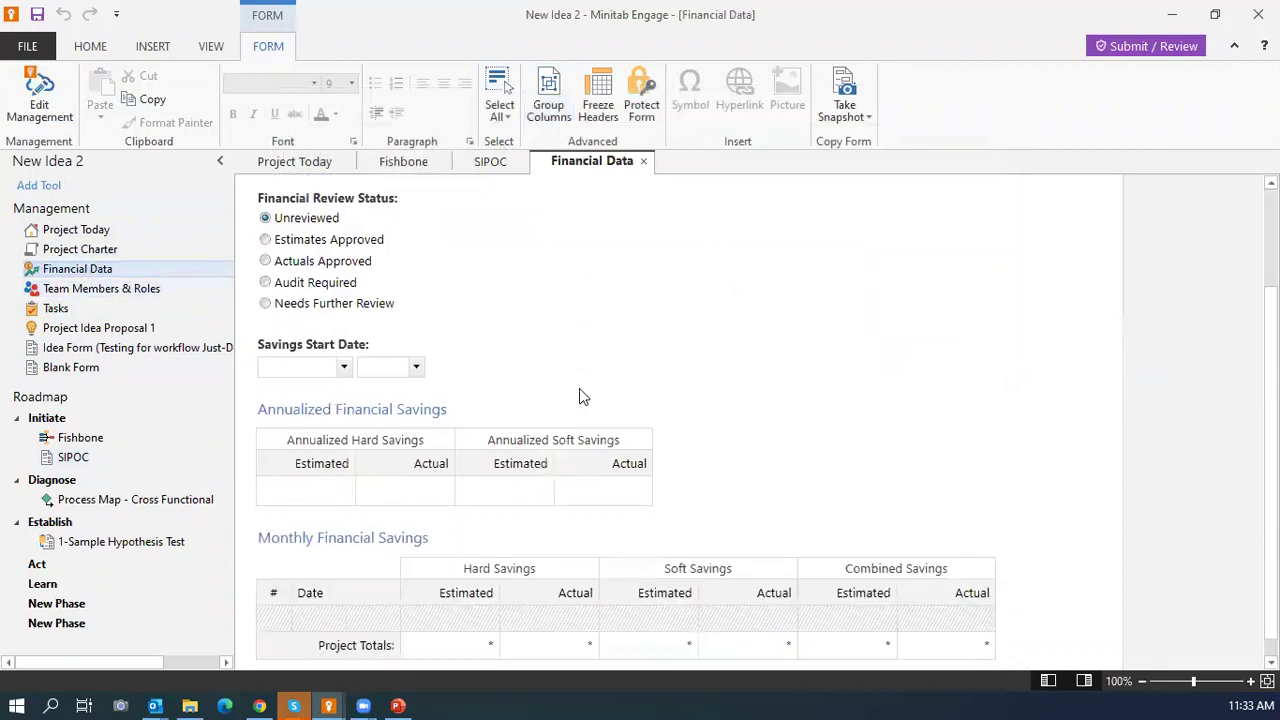
left_click(330, 490)
left_click(340, 447)
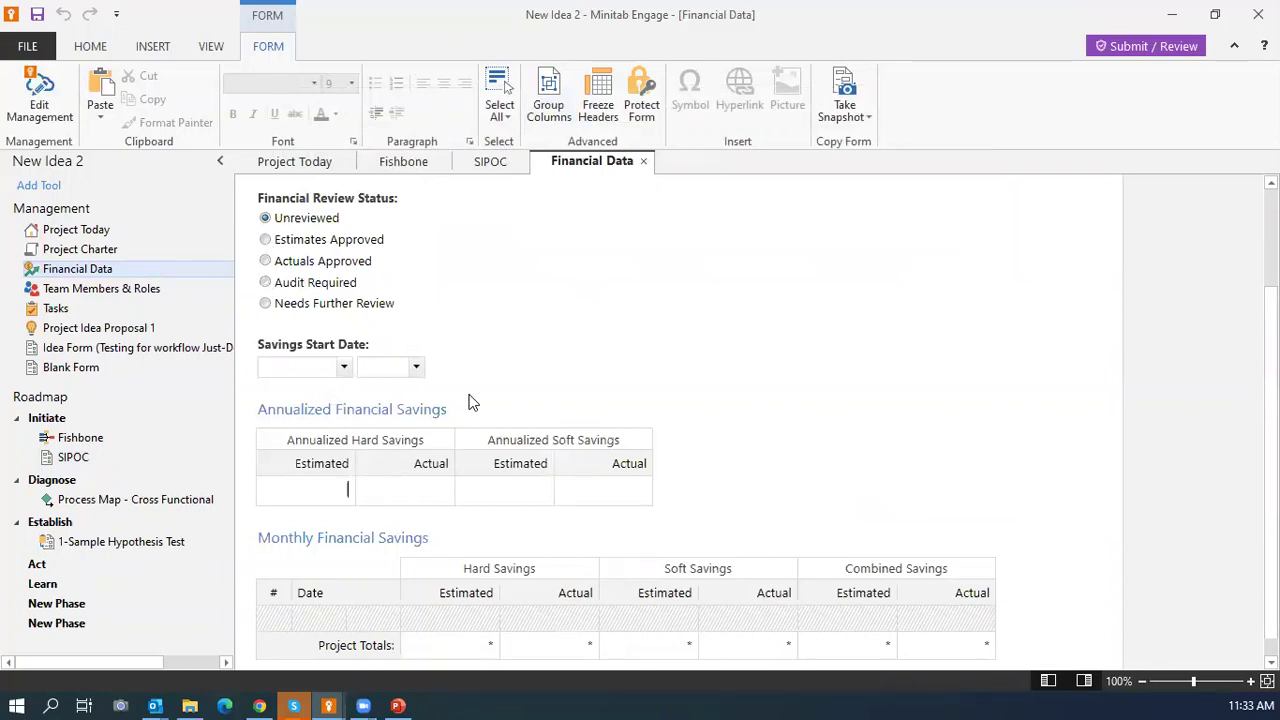
left_click(296, 489)
type("50000")
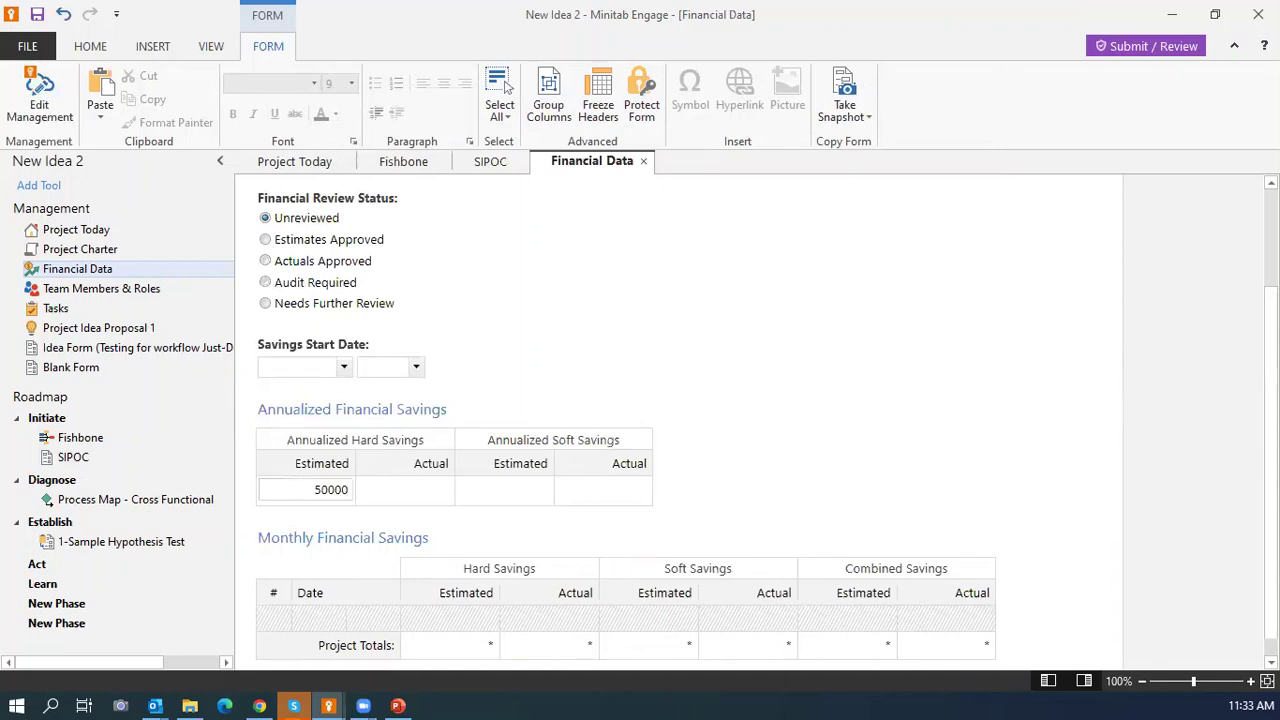
left_click(401, 489)
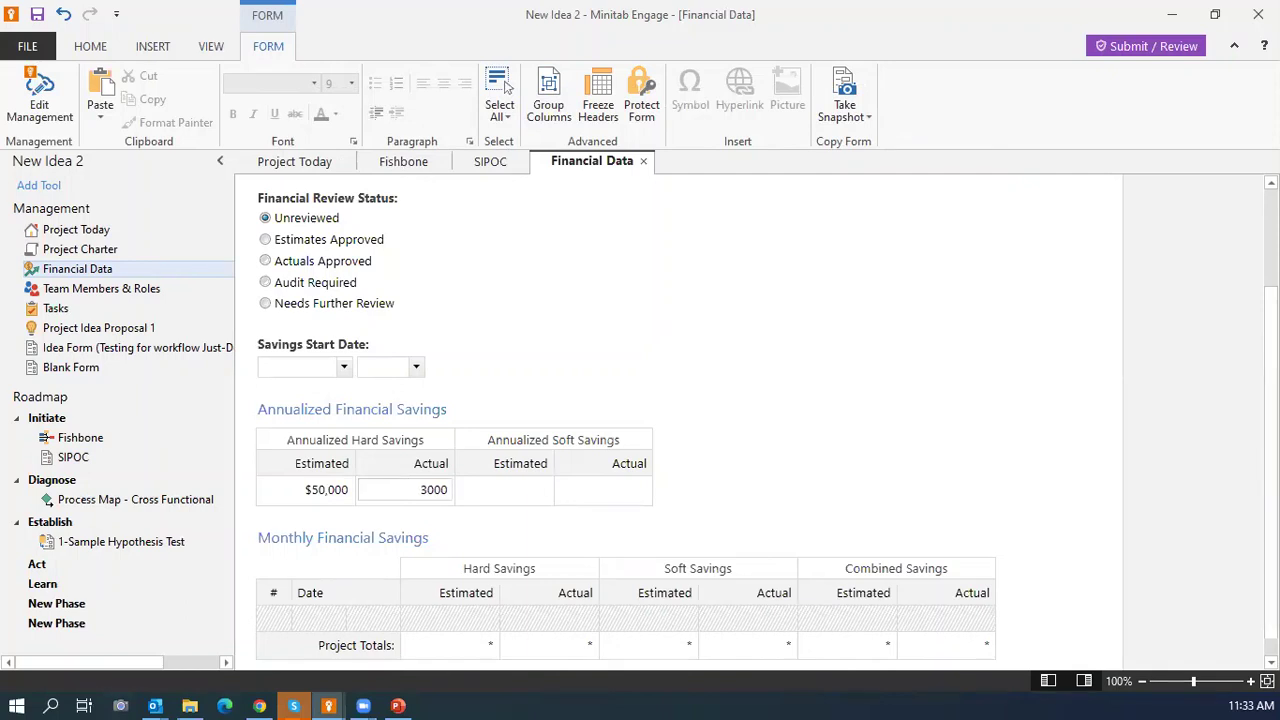
Enter the remaining savings values ($30,000 and $20,000) and bring up the workflow review status.
left_click(519, 484)
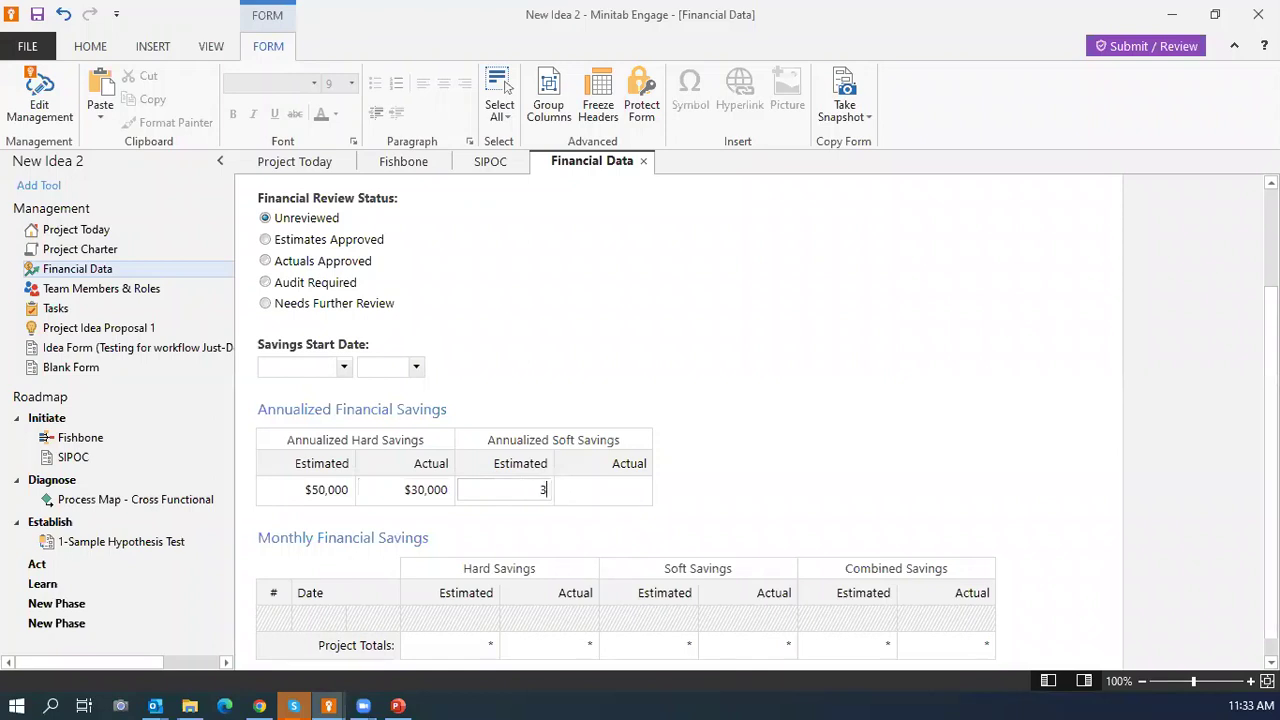
type("30,000")
left_click(637, 487)
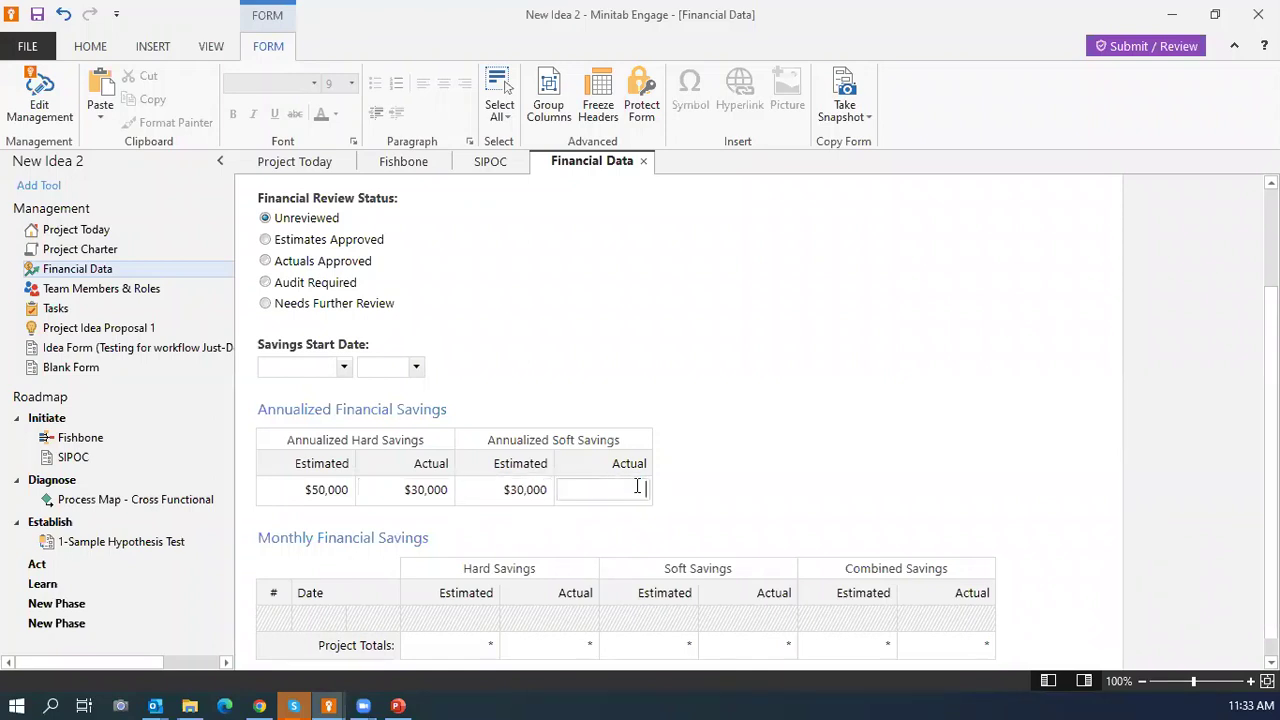
type("20,0")
type("0000")
left_click(832, 454)
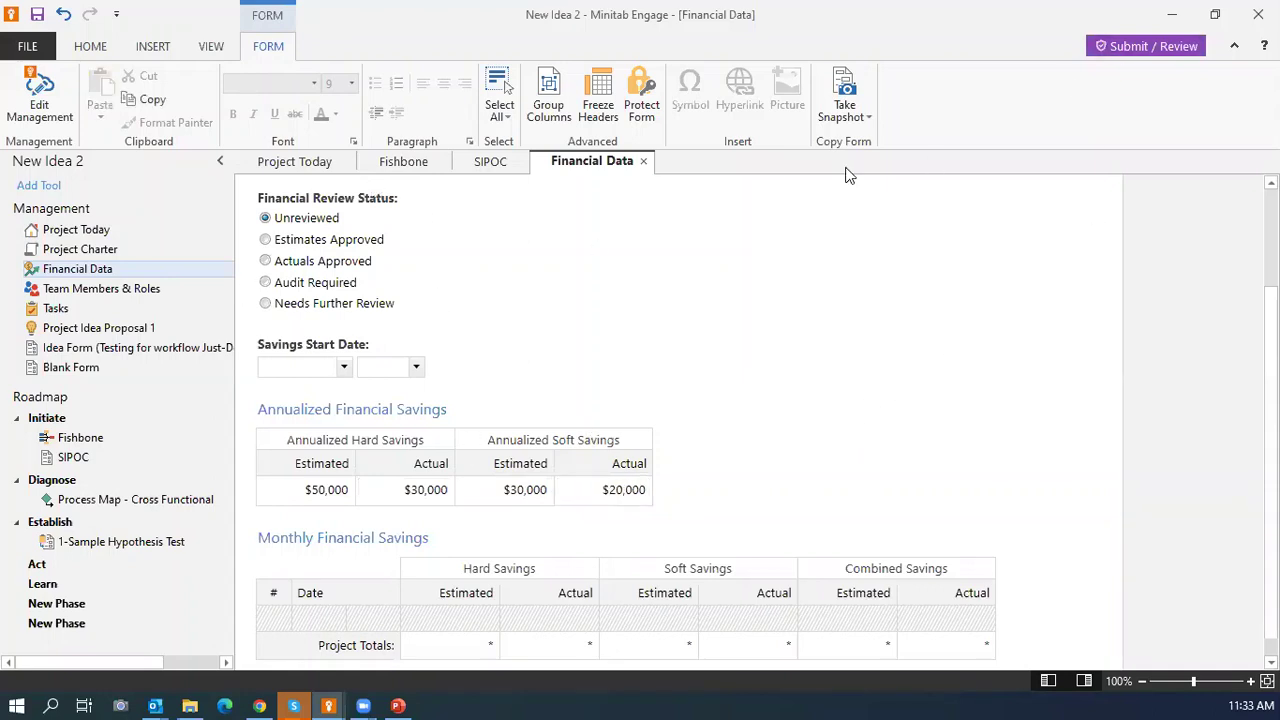
left_click(1126, 48)
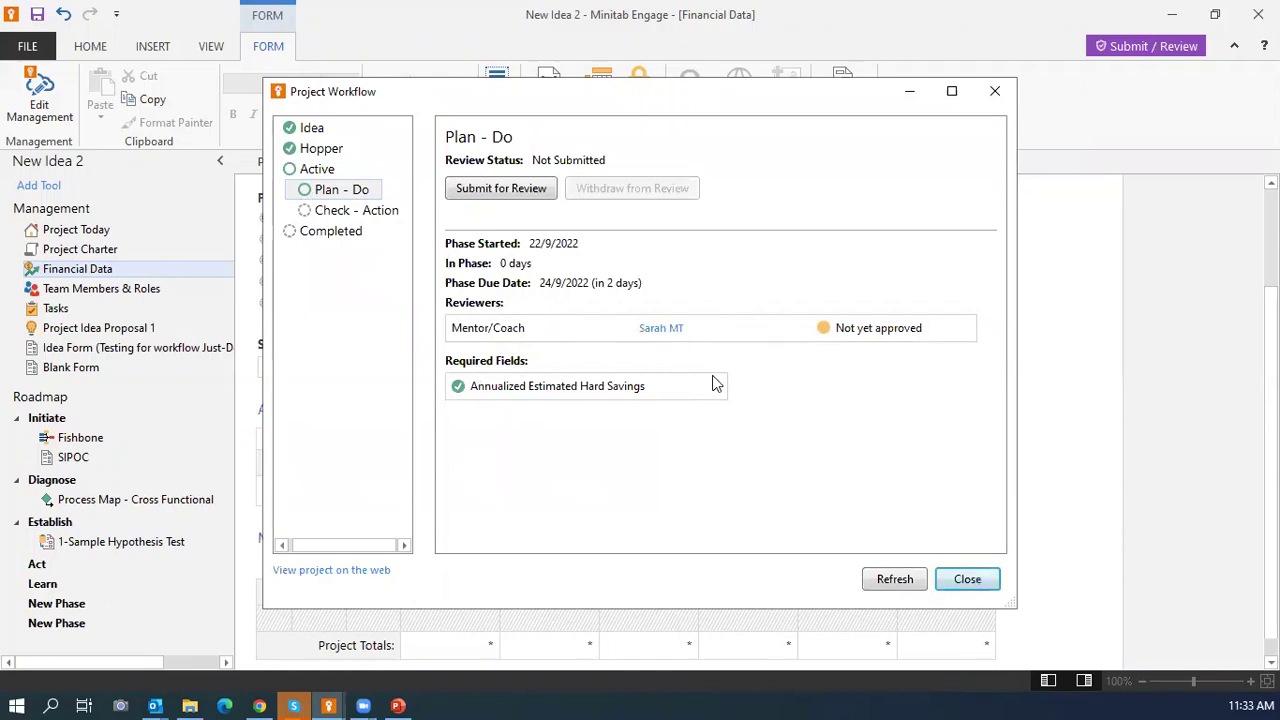
Submit the Plan - Do phase for review, then close the workflow dialog and the project.
left_click(480, 193)
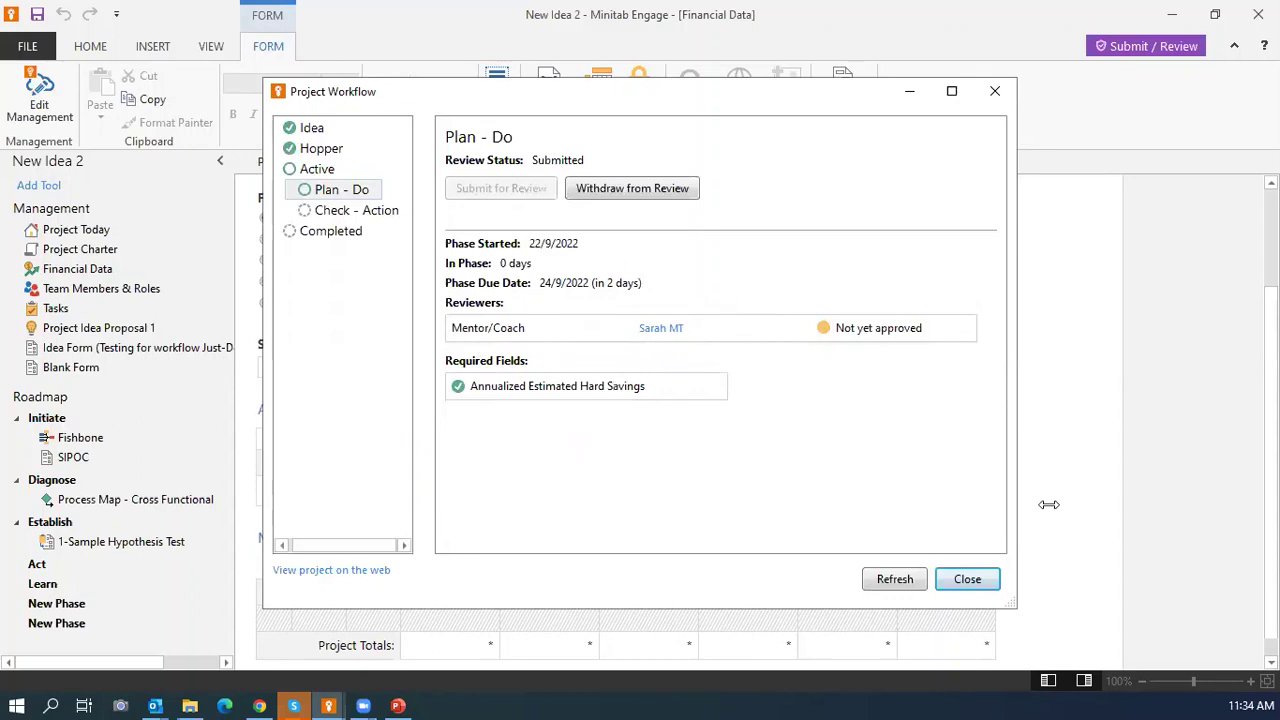
left_click(970, 580)
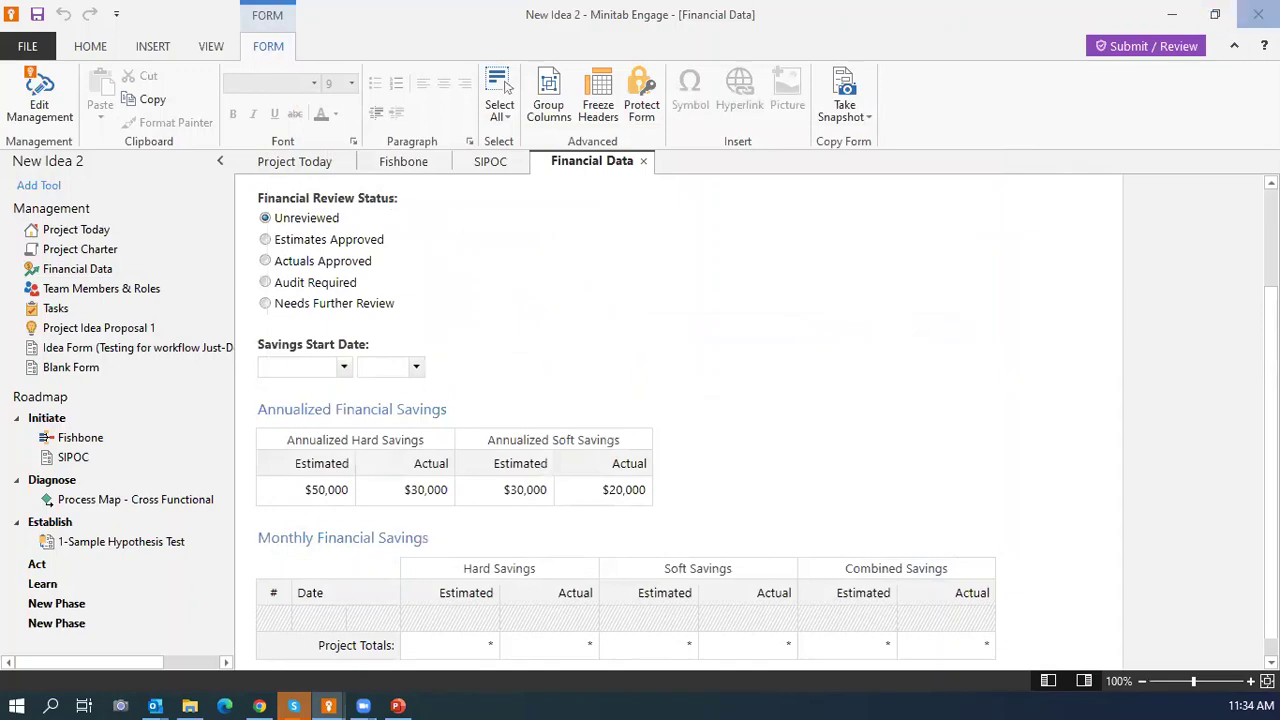
left_click(1250, 14)
Sign out and sign in with the other account's e-mail and password, then open a new browser tab.
scroll(1094, 254, "up", 7)
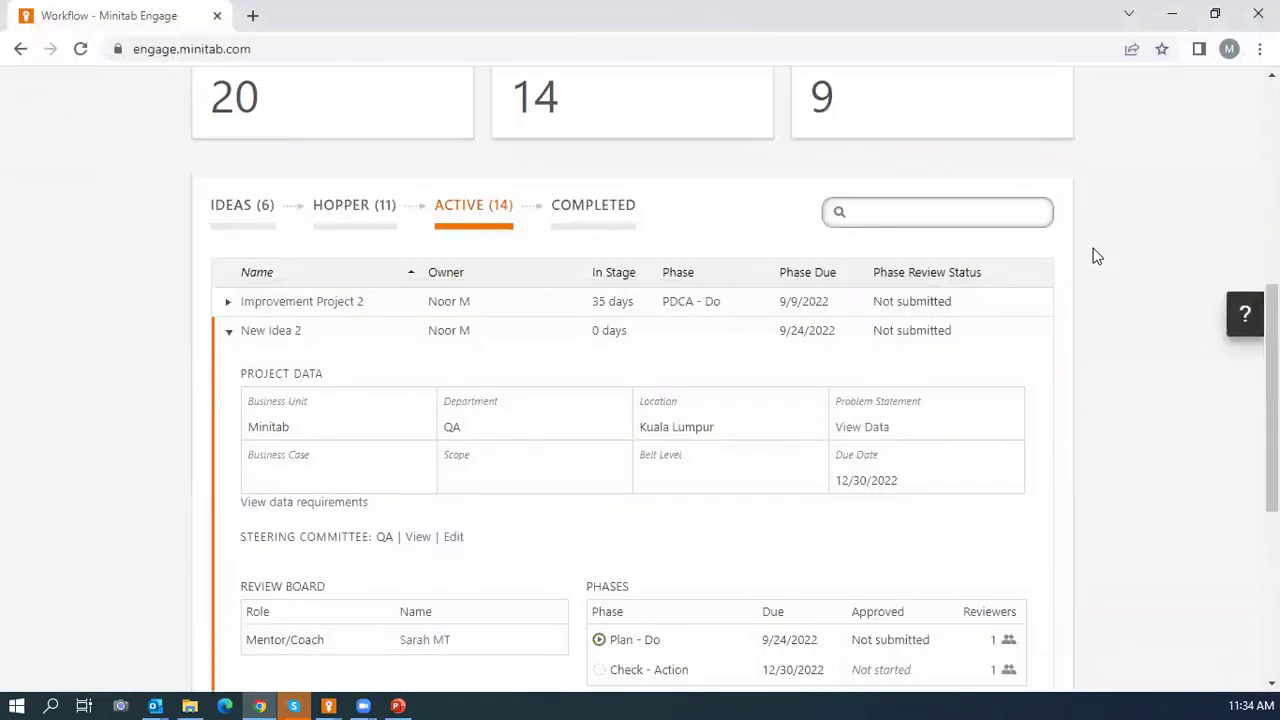
left_click(1053, 98)
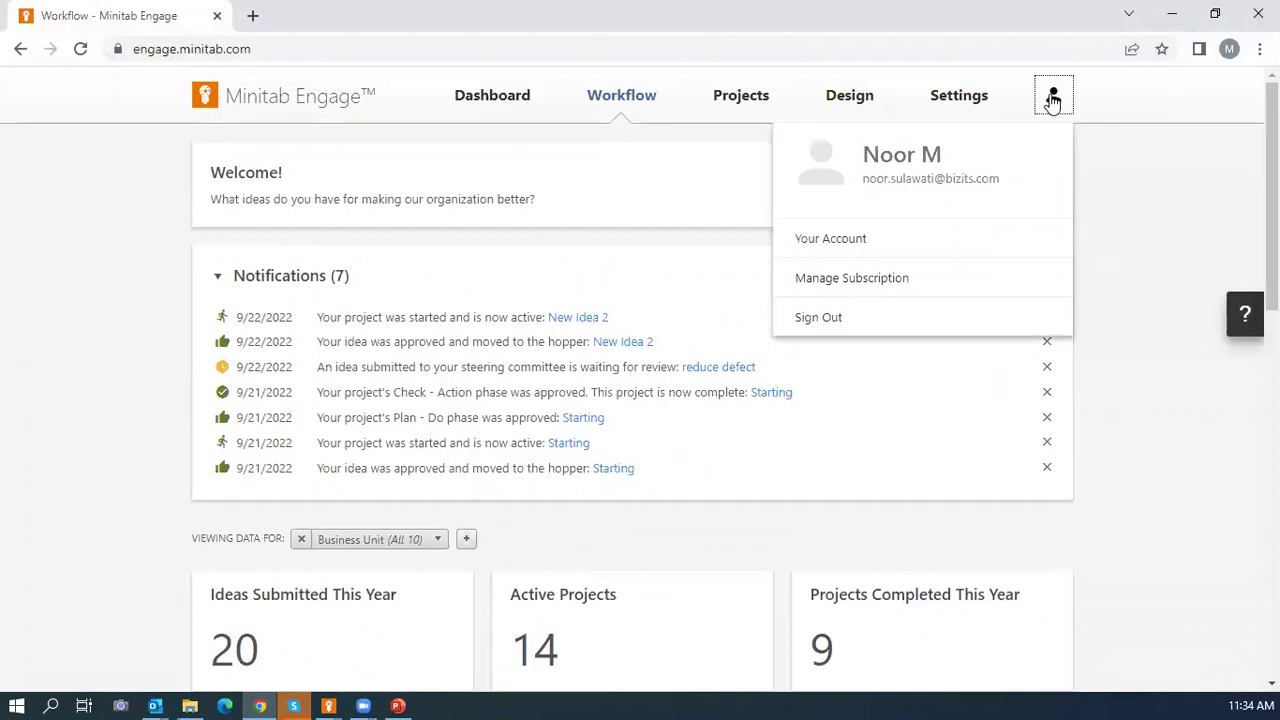
left_click(806, 316)
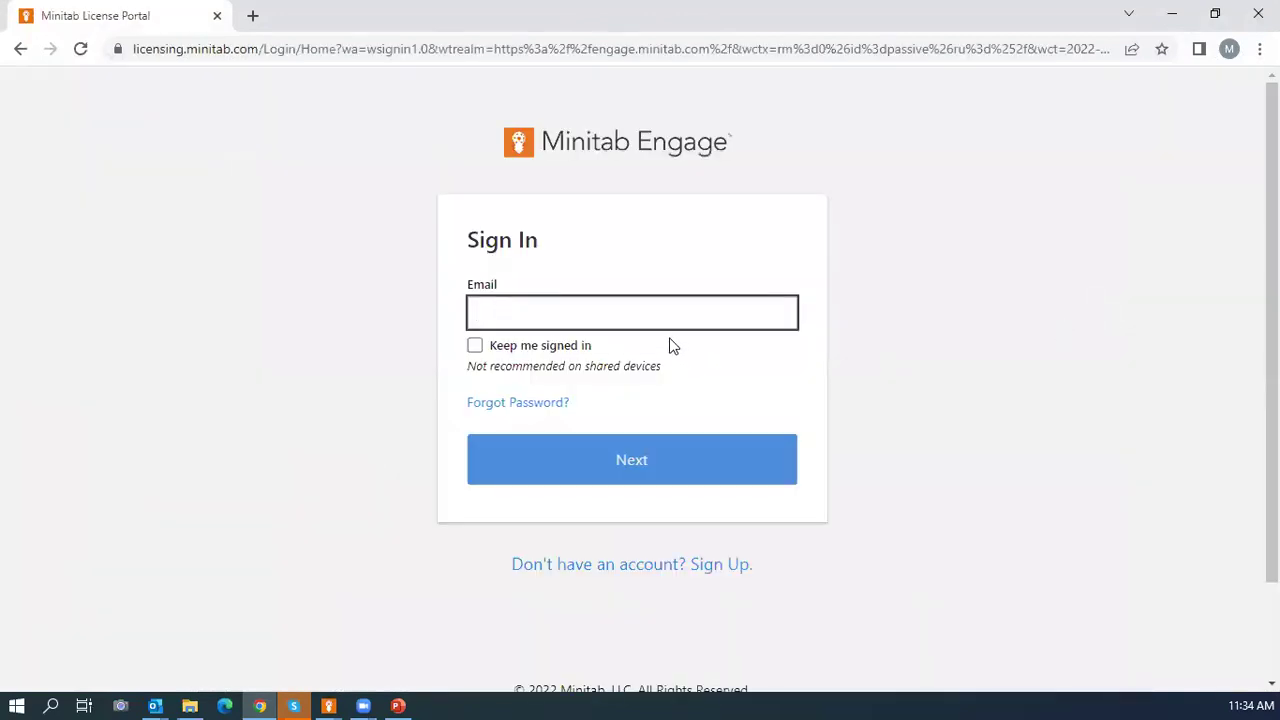
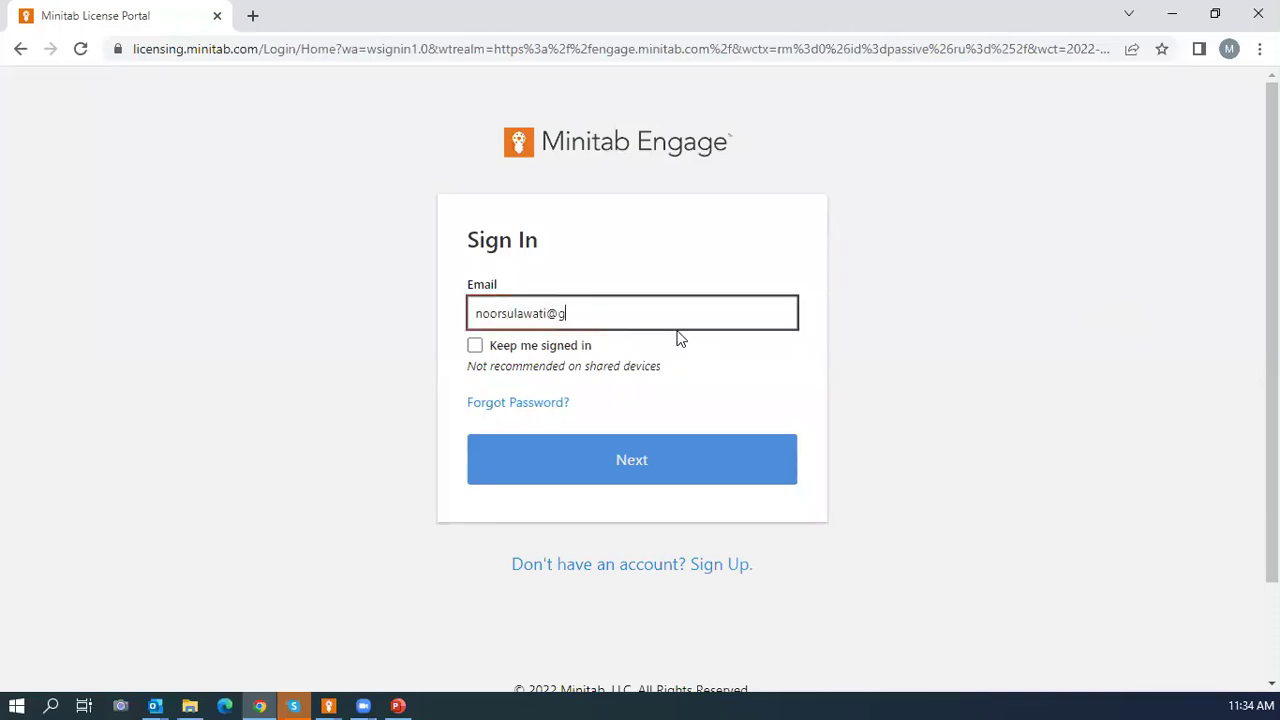
left_click(594, 471)
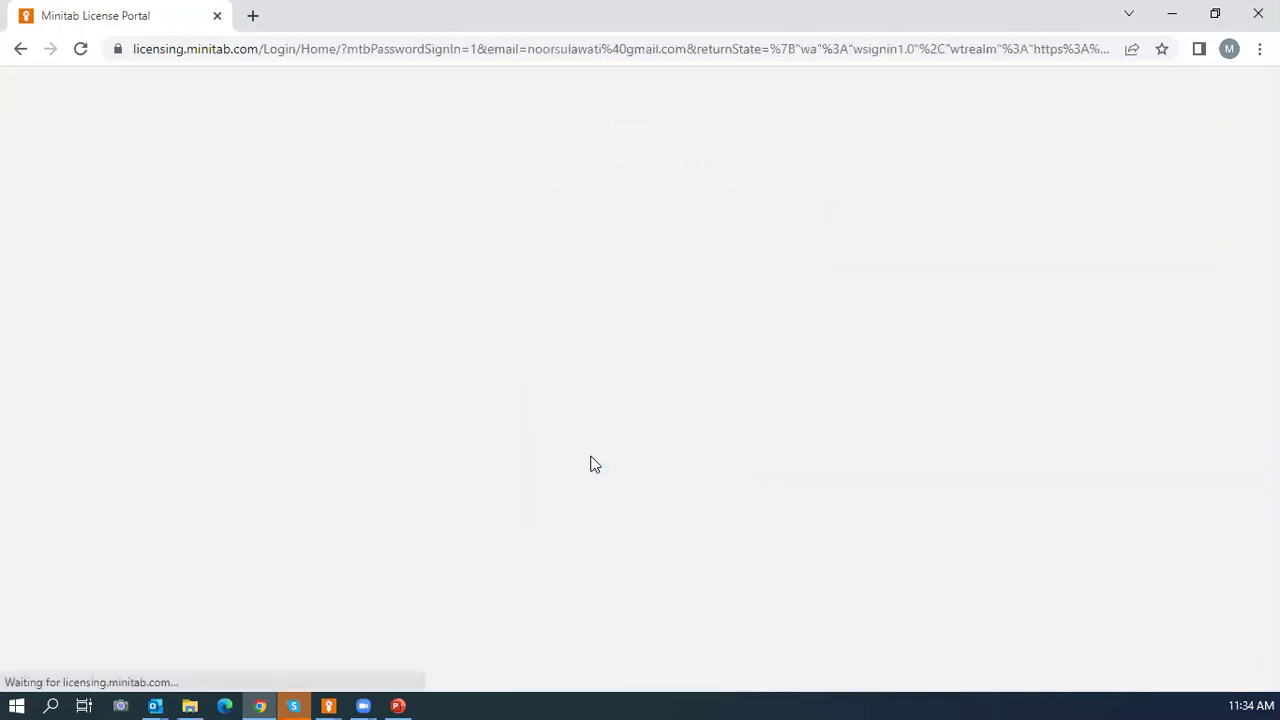
left_click(571, 474)
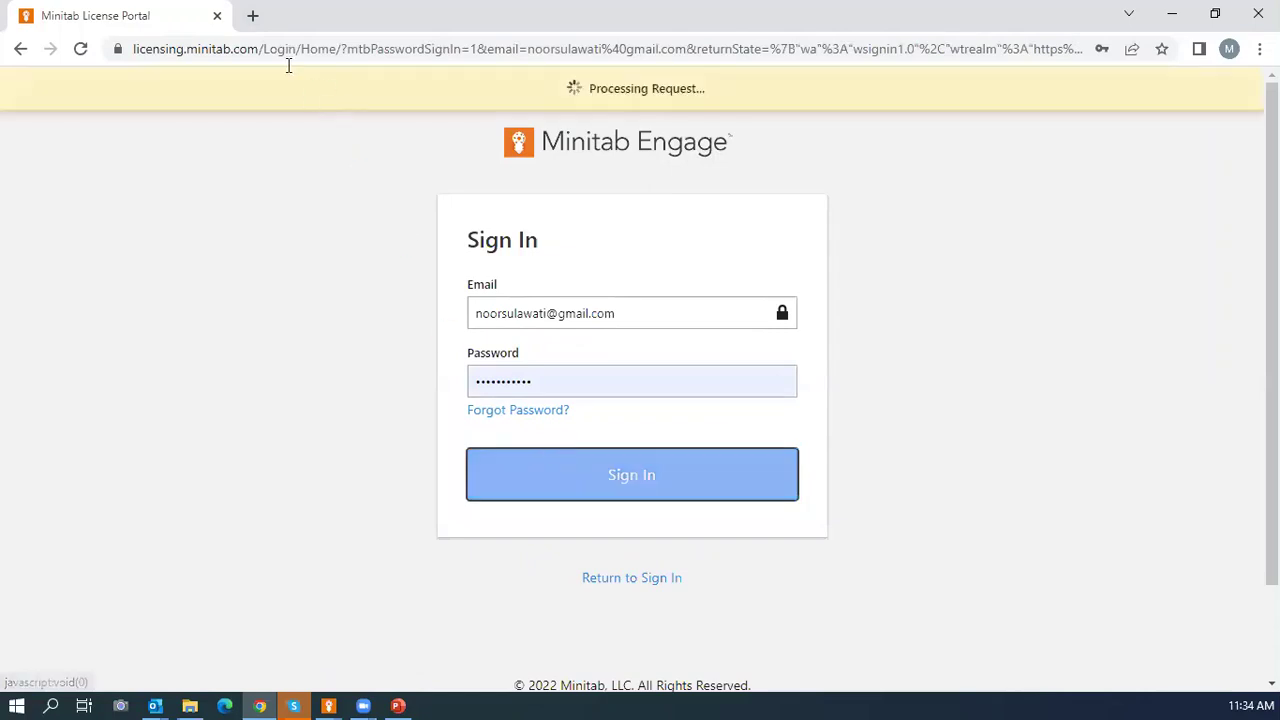
left_click(251, 16)
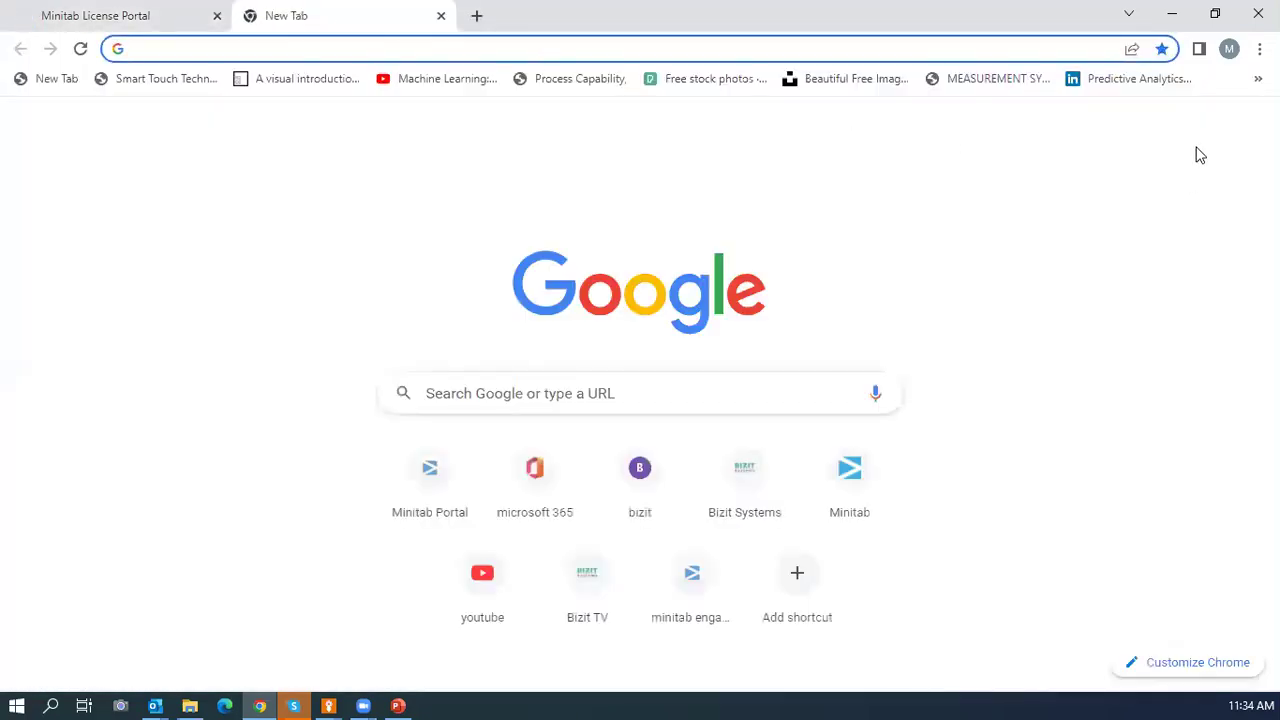
Read the Gmail Phase Review email requesting review of New Idea 2's Plan - Do phase, then return to Workflow.
left_click(1100, 128)
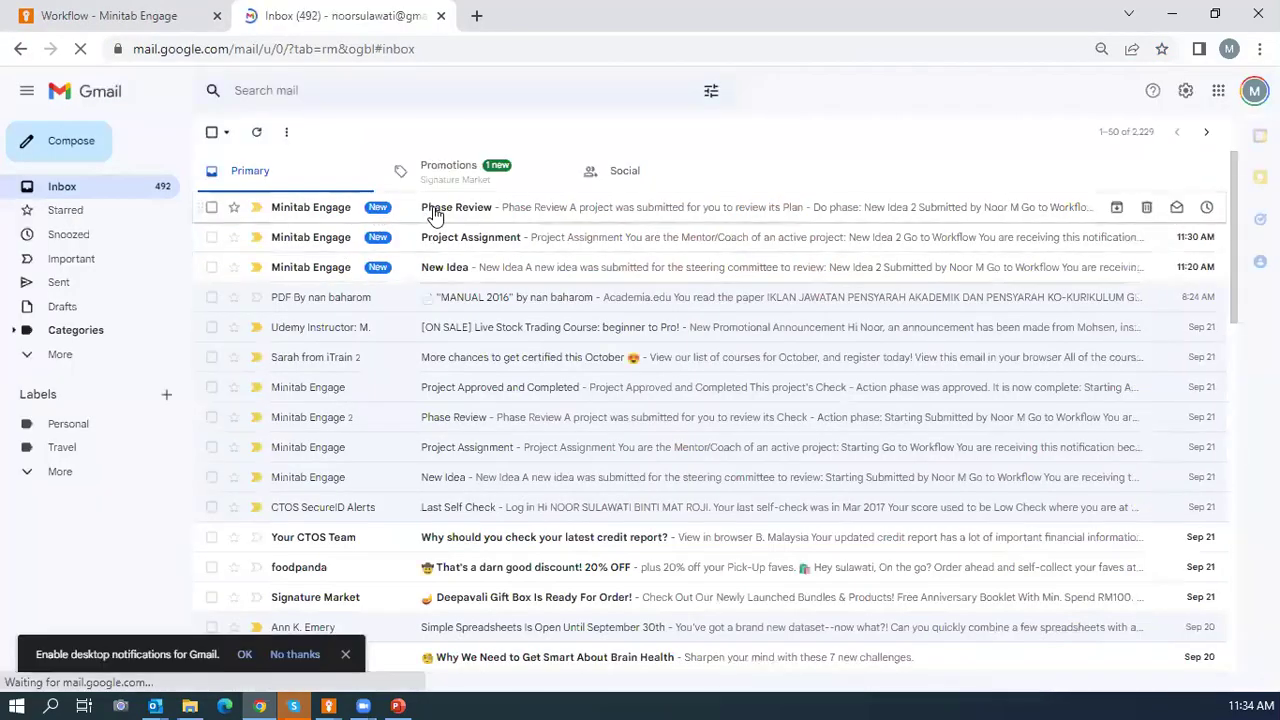
left_click(430, 211)
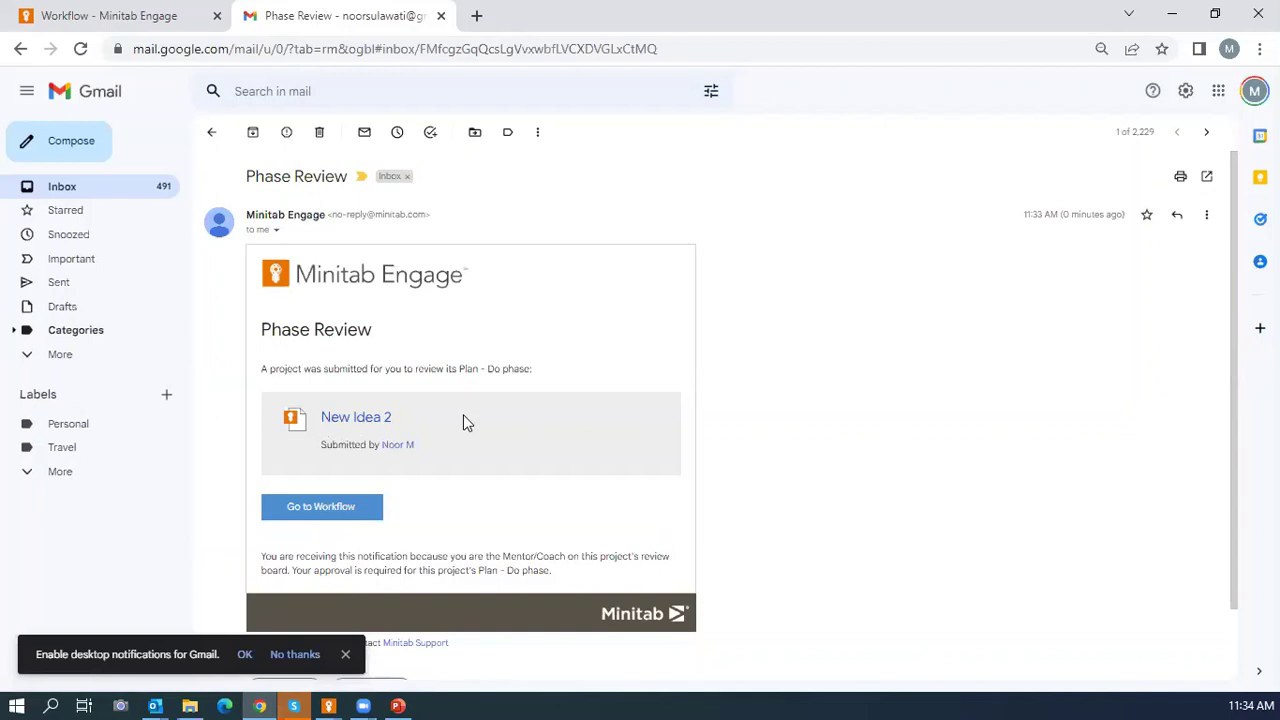
scroll(463, 420, "down", 1)
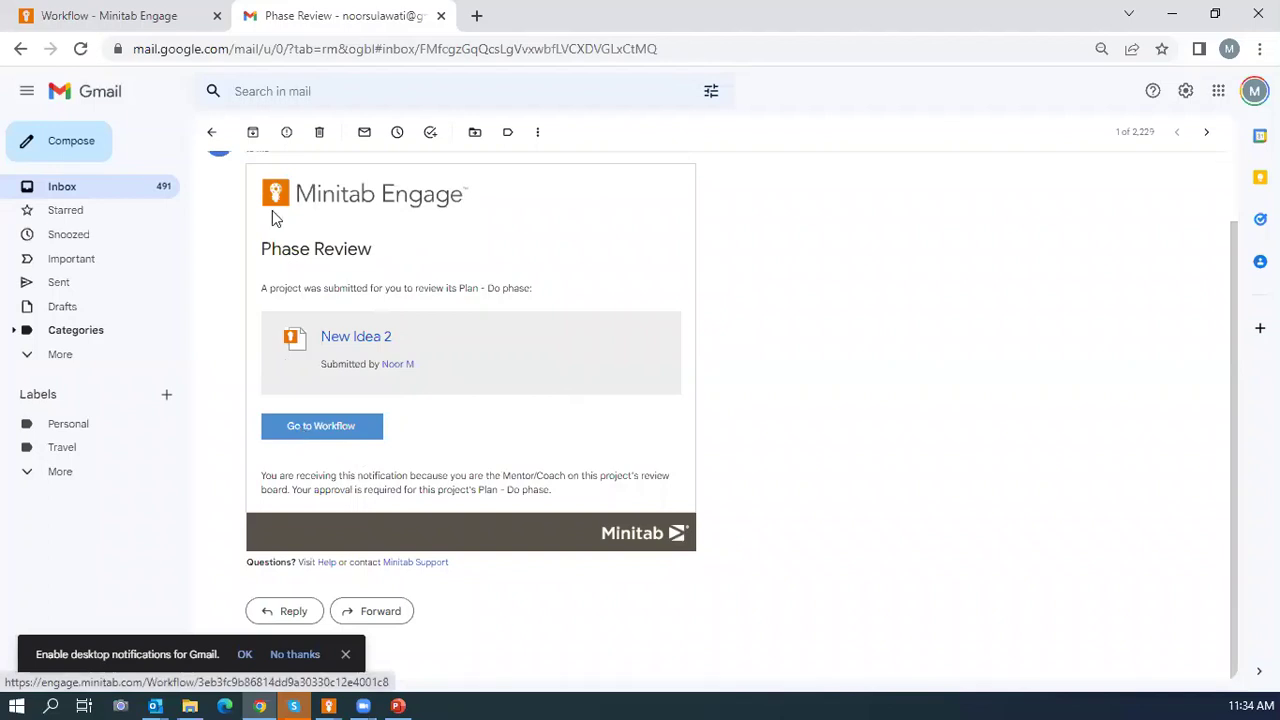
left_click(100, 18)
scroll(893, 297, "down", 1)
Expand New Idea 2 in the Active projects list to view its phase details.
scroll(890, 295, "down", 6)
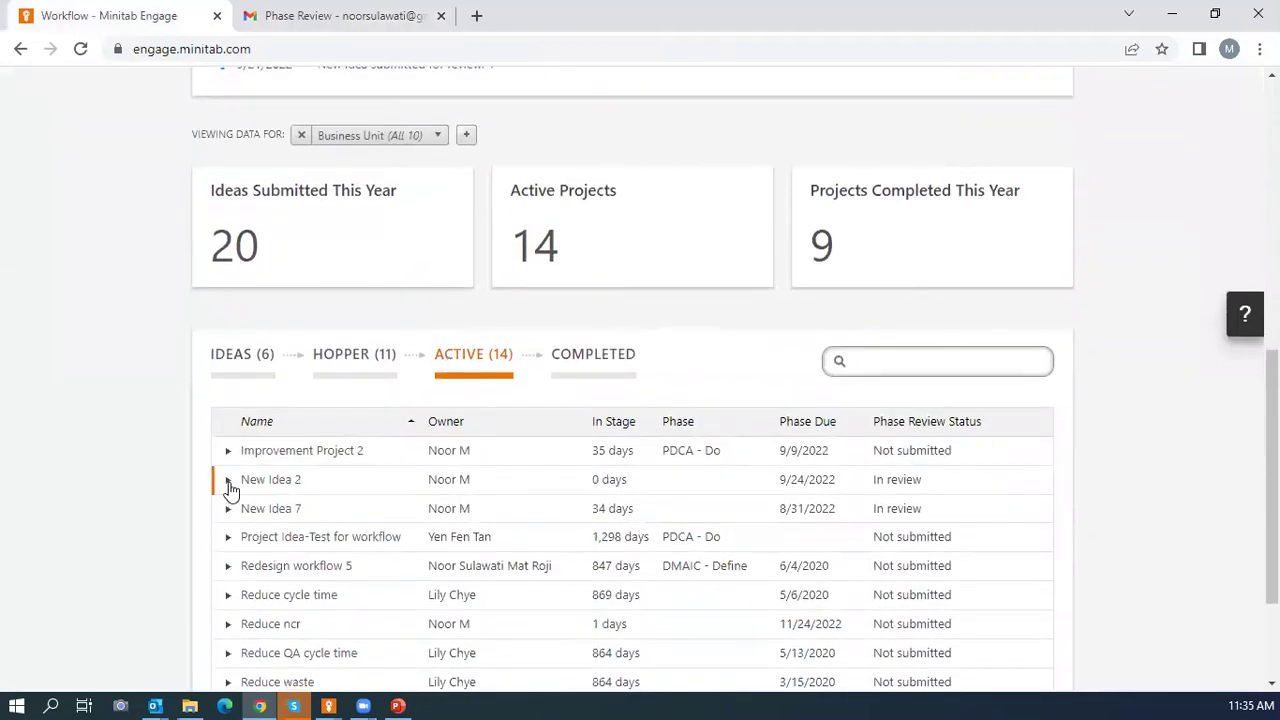
left_click(228, 479)
scroll(354, 486, "down", 3)
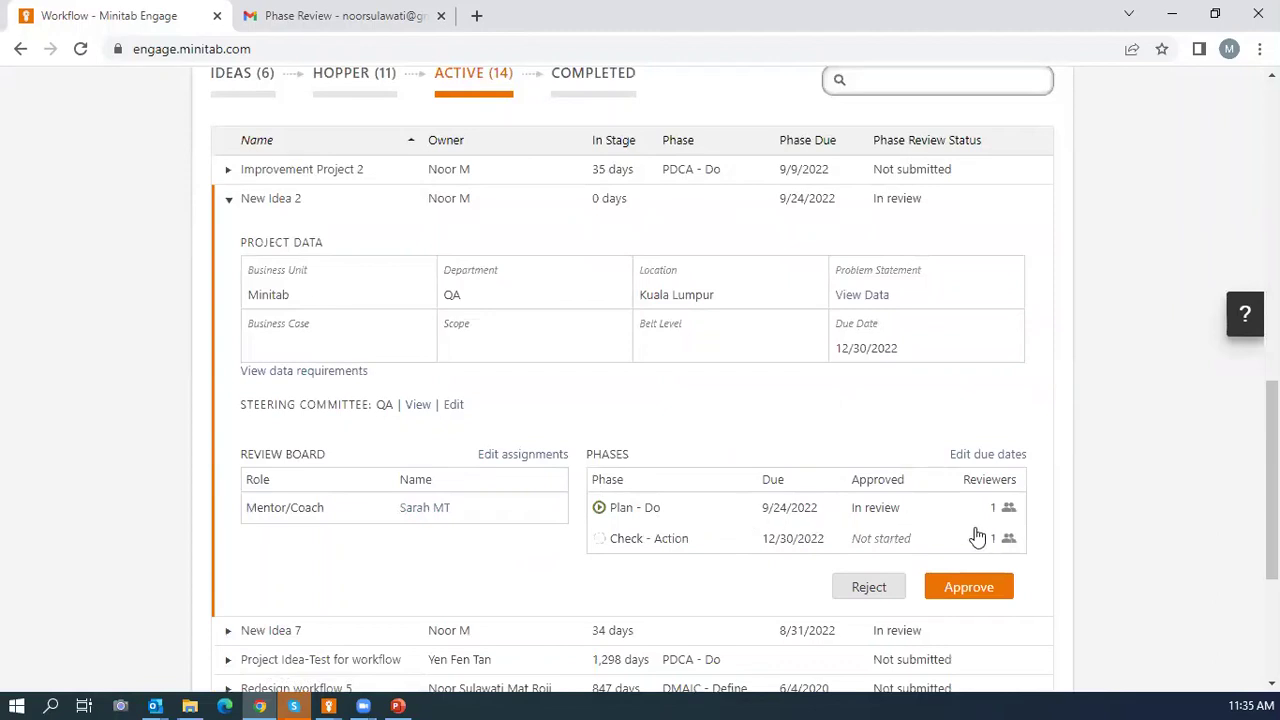
scroll(990, 570, "down", 1)
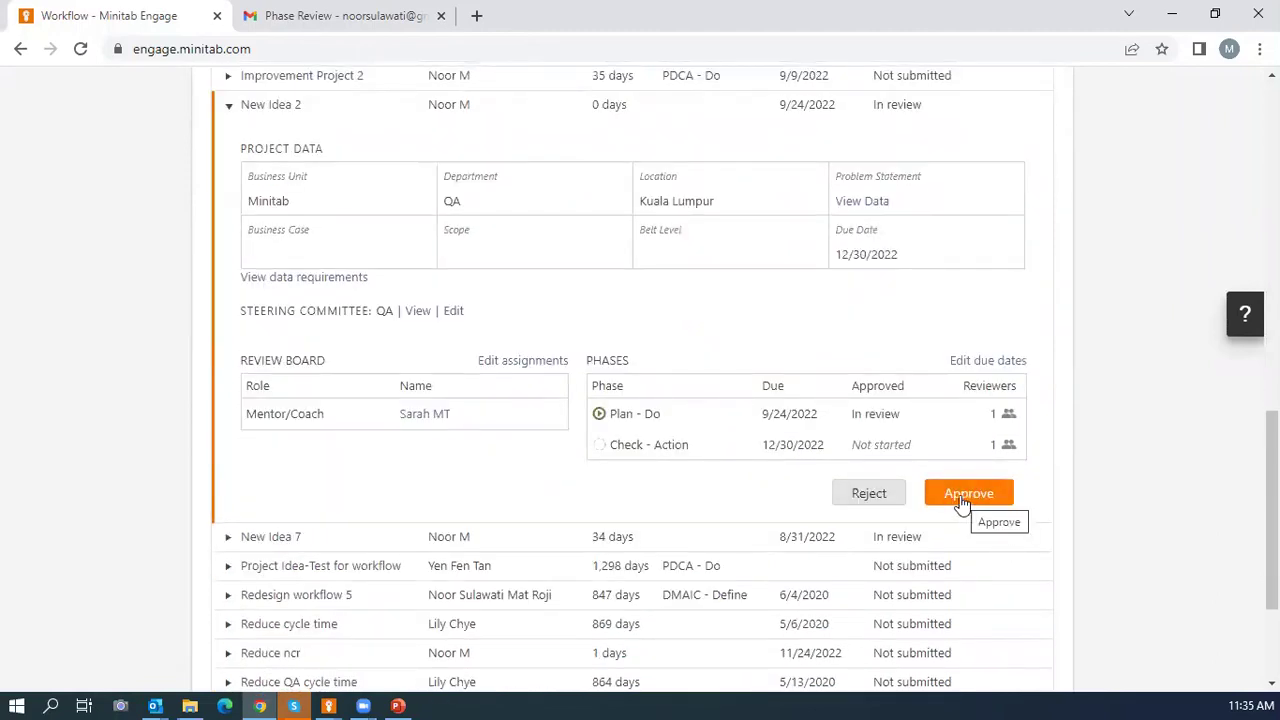
Approve New Idea 2's Plan - Do phase after cancelling a started rejection.
left_click(865, 495)
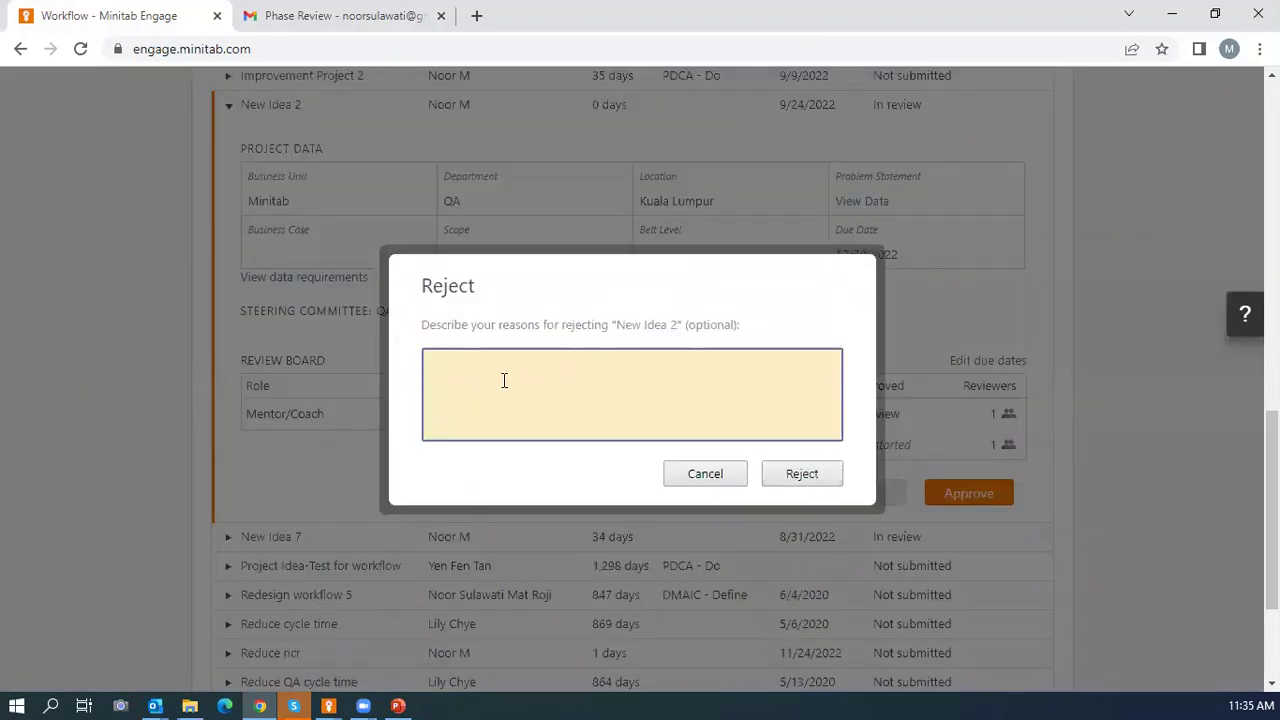
left_click(729, 476)
left_click(963, 493)
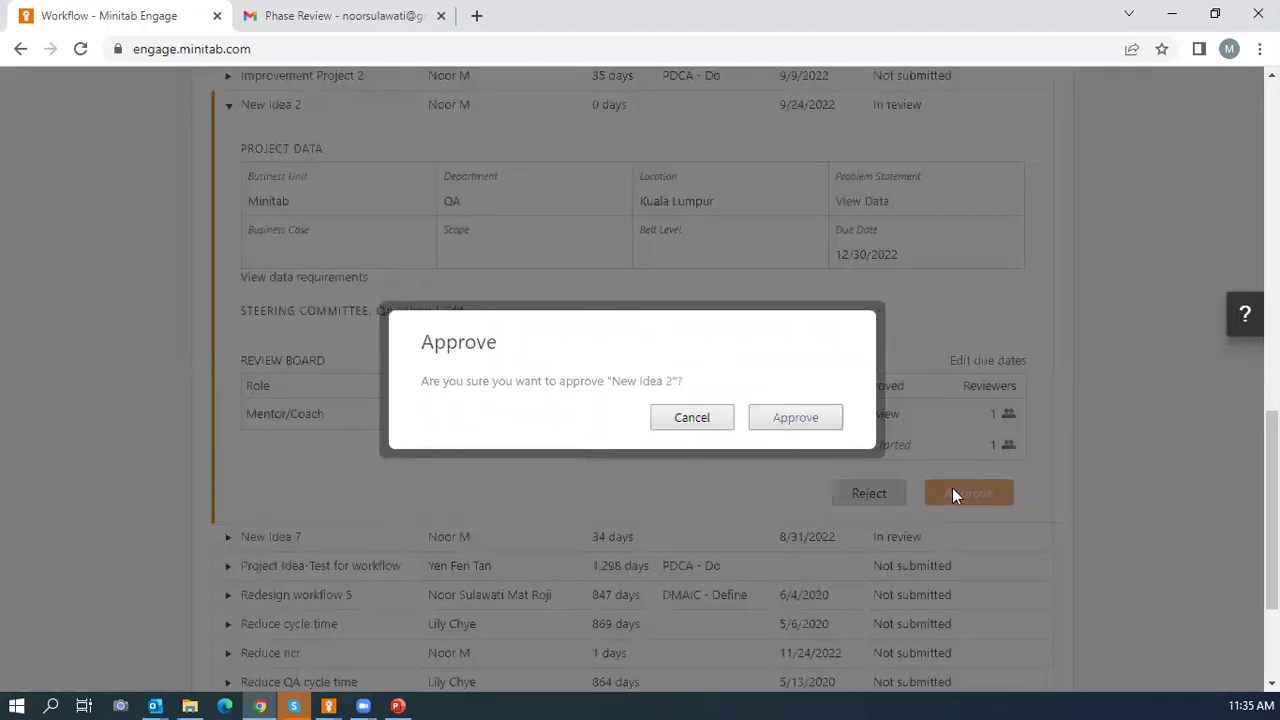
left_click(801, 420)
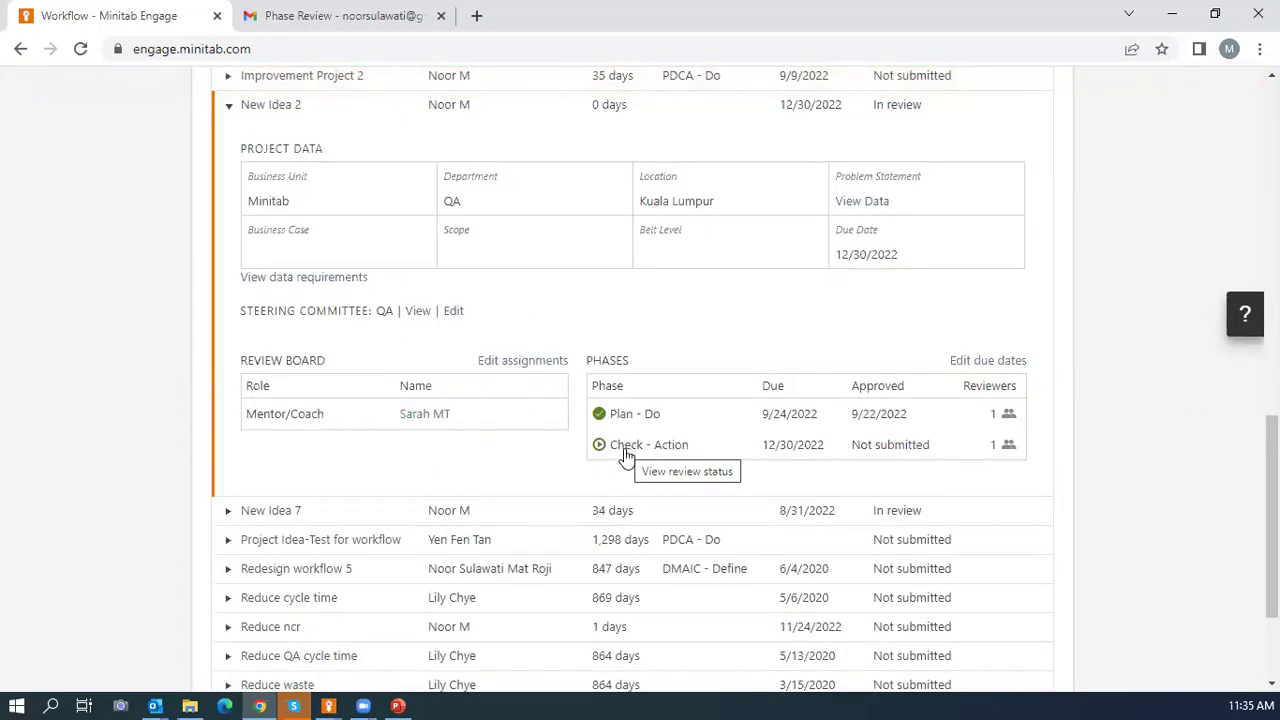
scroll(626, 456, "up", 1)
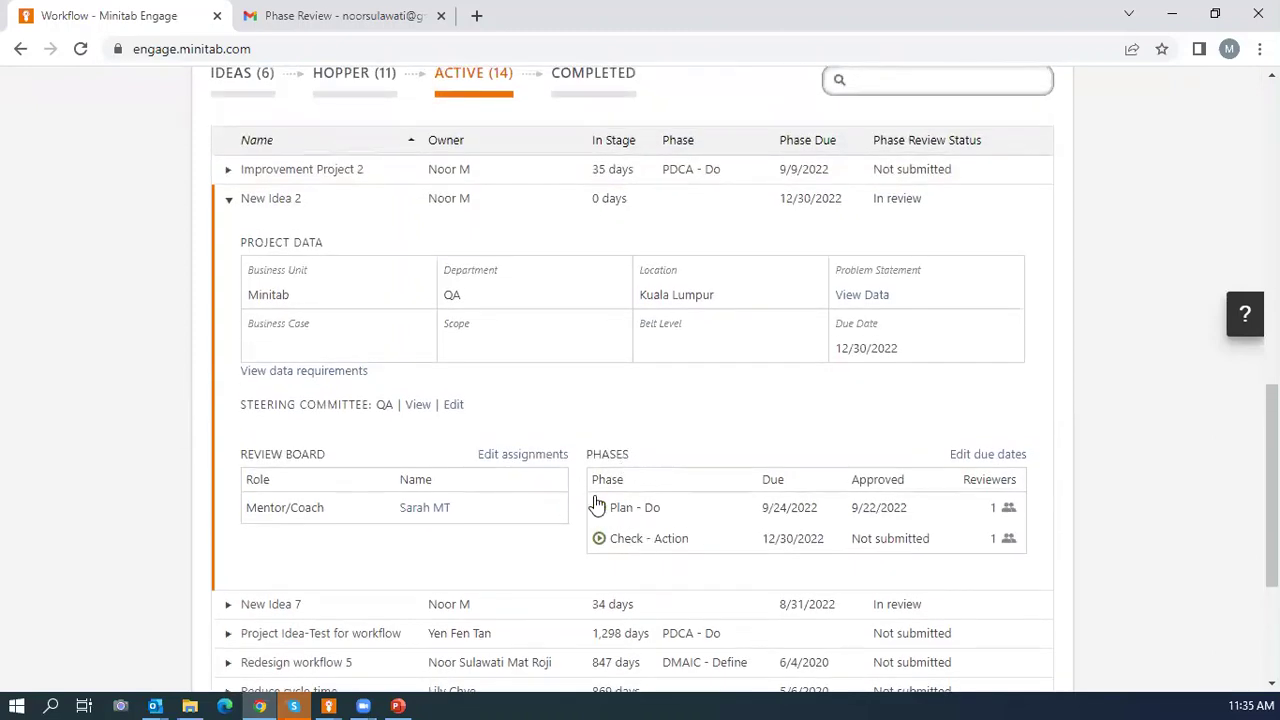
scroll(594, 500, "up", 2)
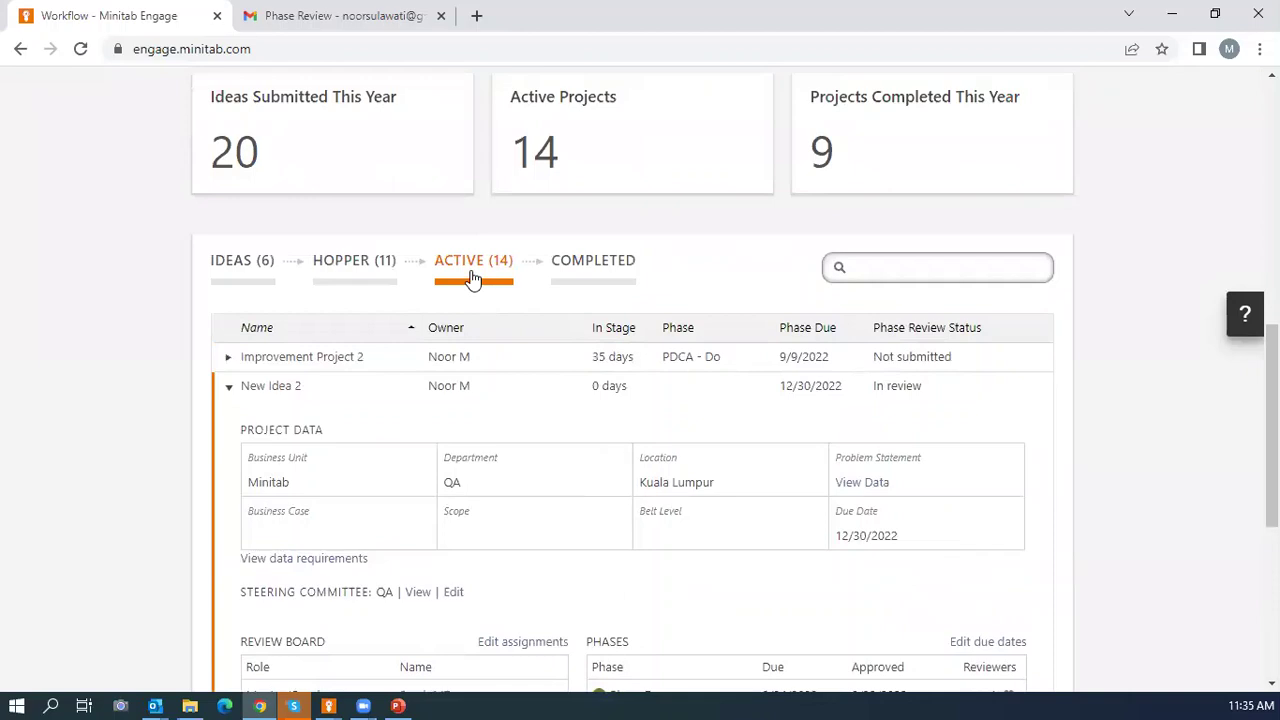
scroll(473, 279, "down", 2)
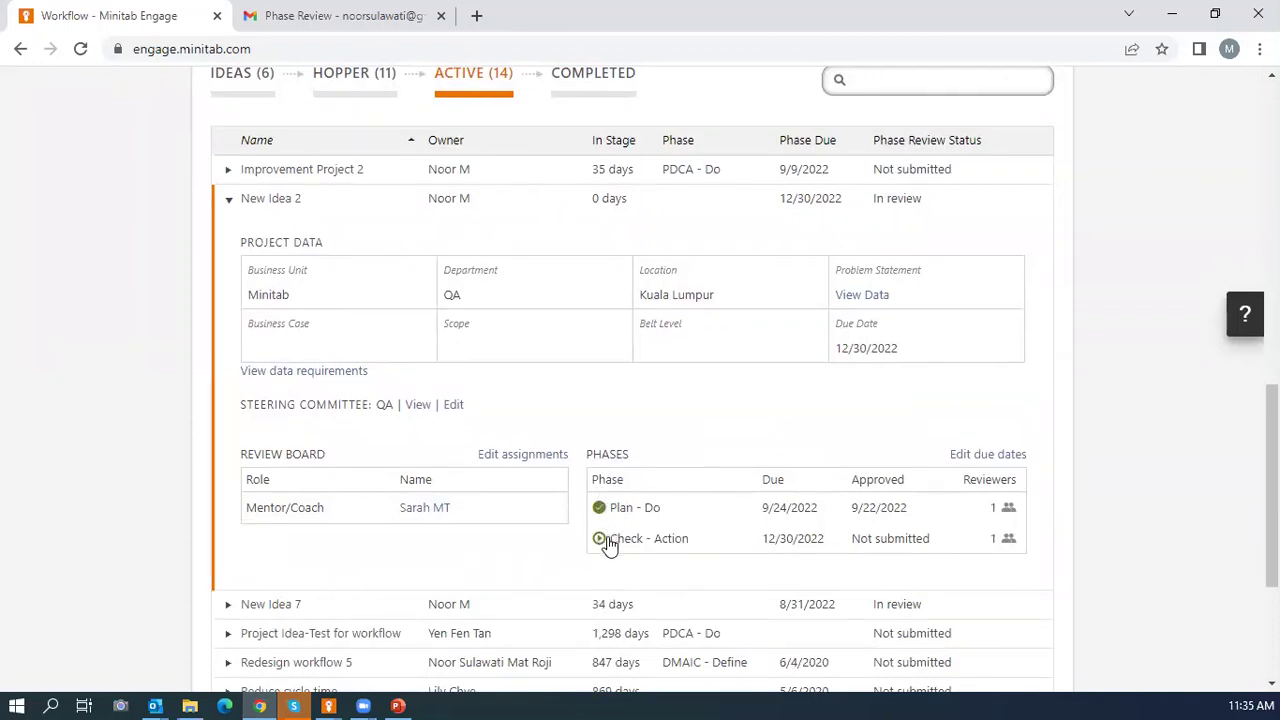
scroll(606, 542, "up", 1)
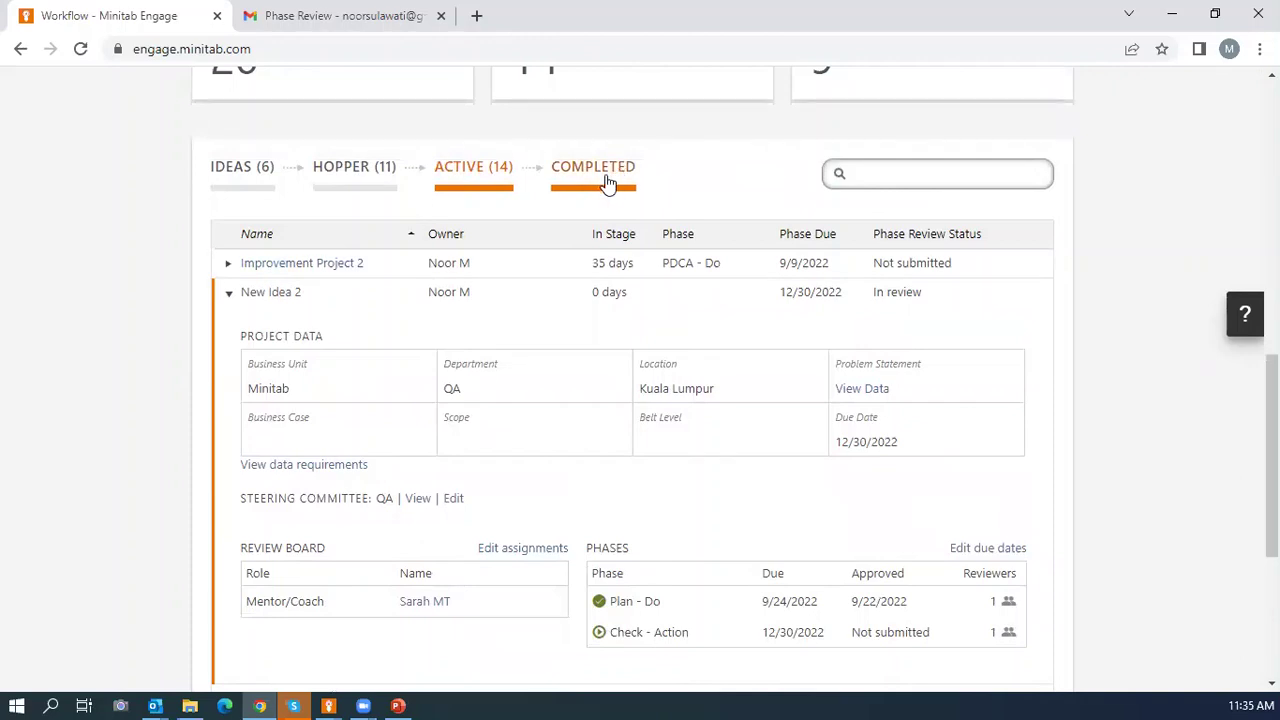
scroll(623, 460, "down", 1)
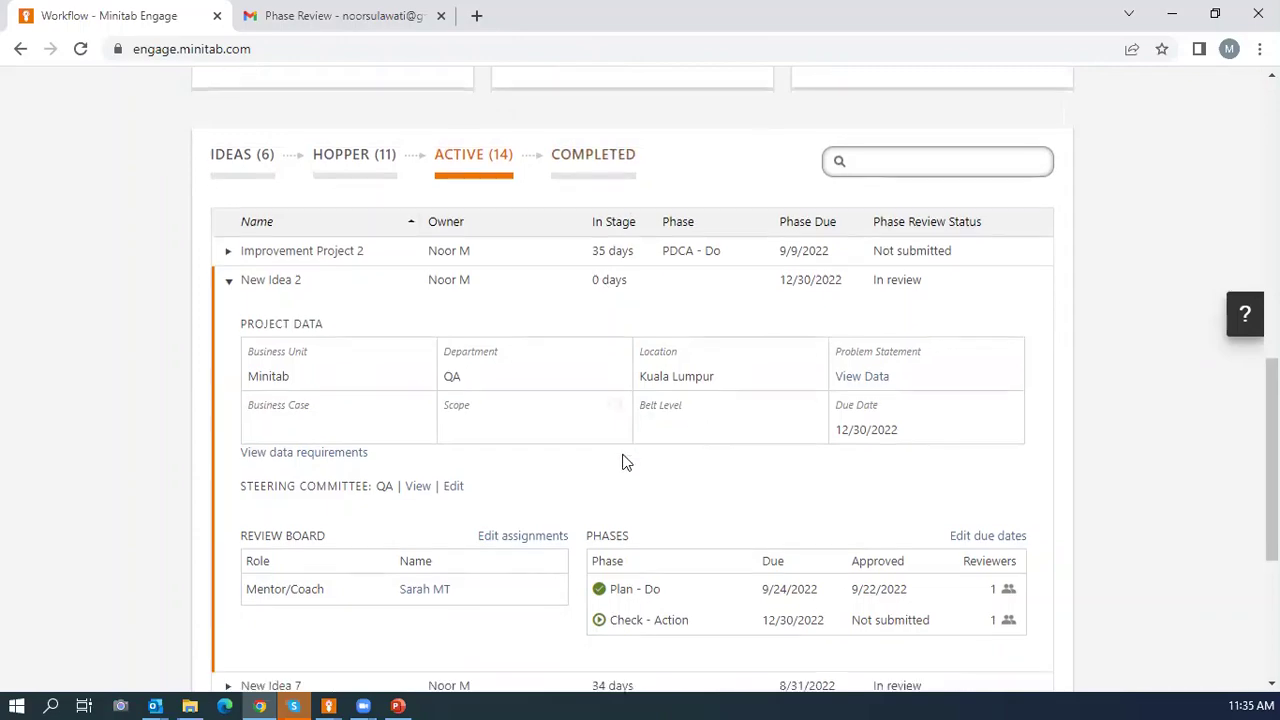
scroll(617, 451, "up", 2)
scroll(617, 446, "down", 4)
scroll(620, 437, "up", 6)
scroll(620, 437, "up", 5)
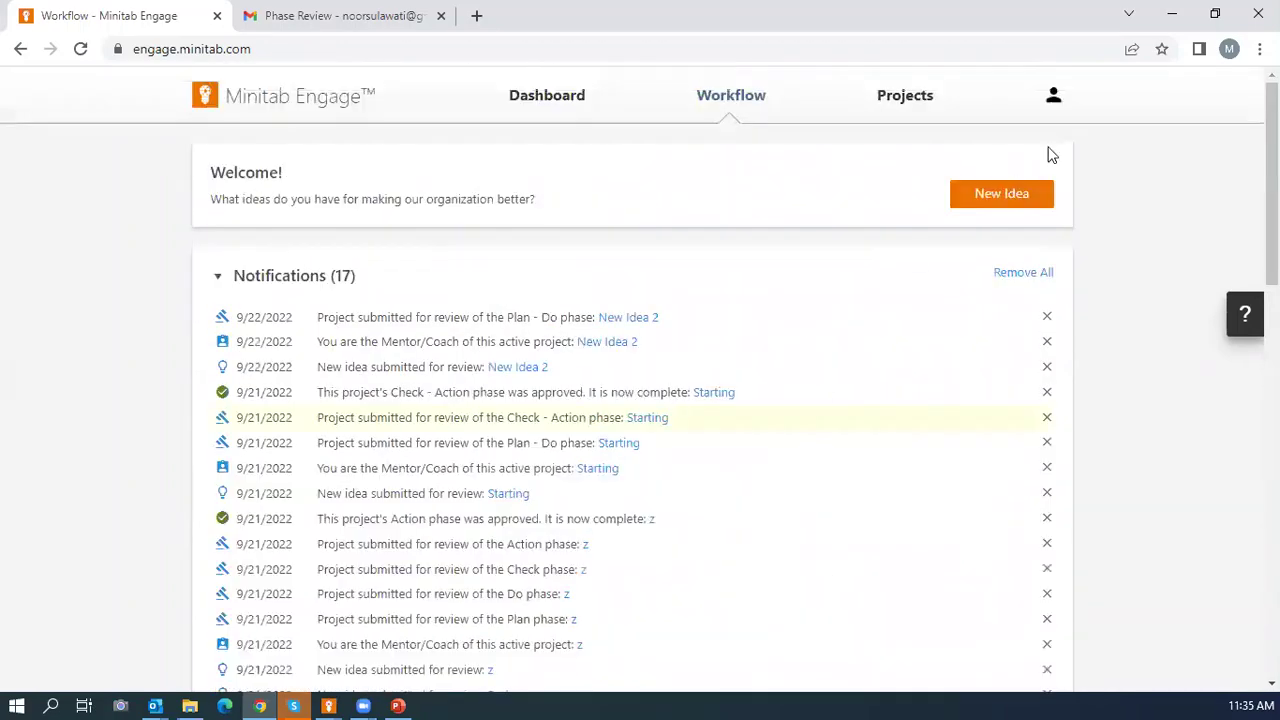
Sign out of the mentor's account and enter the admin account's email address.
left_click(1053, 95)
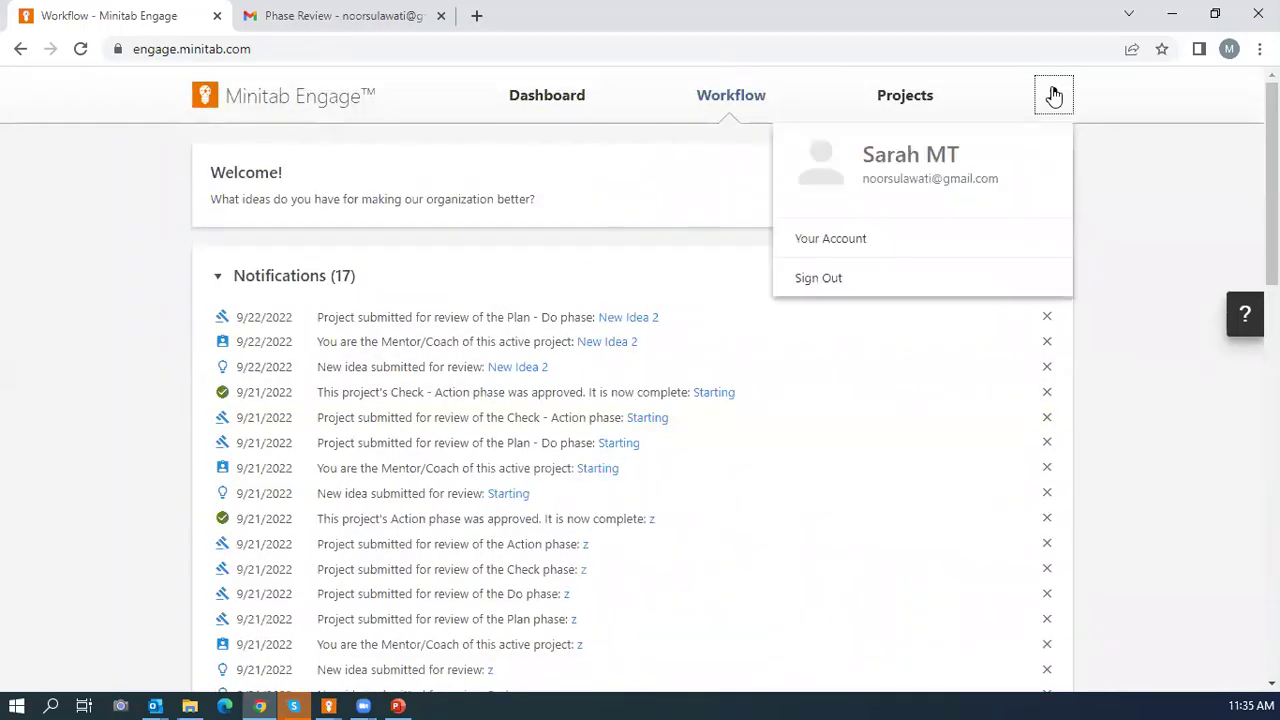
left_click(838, 278)
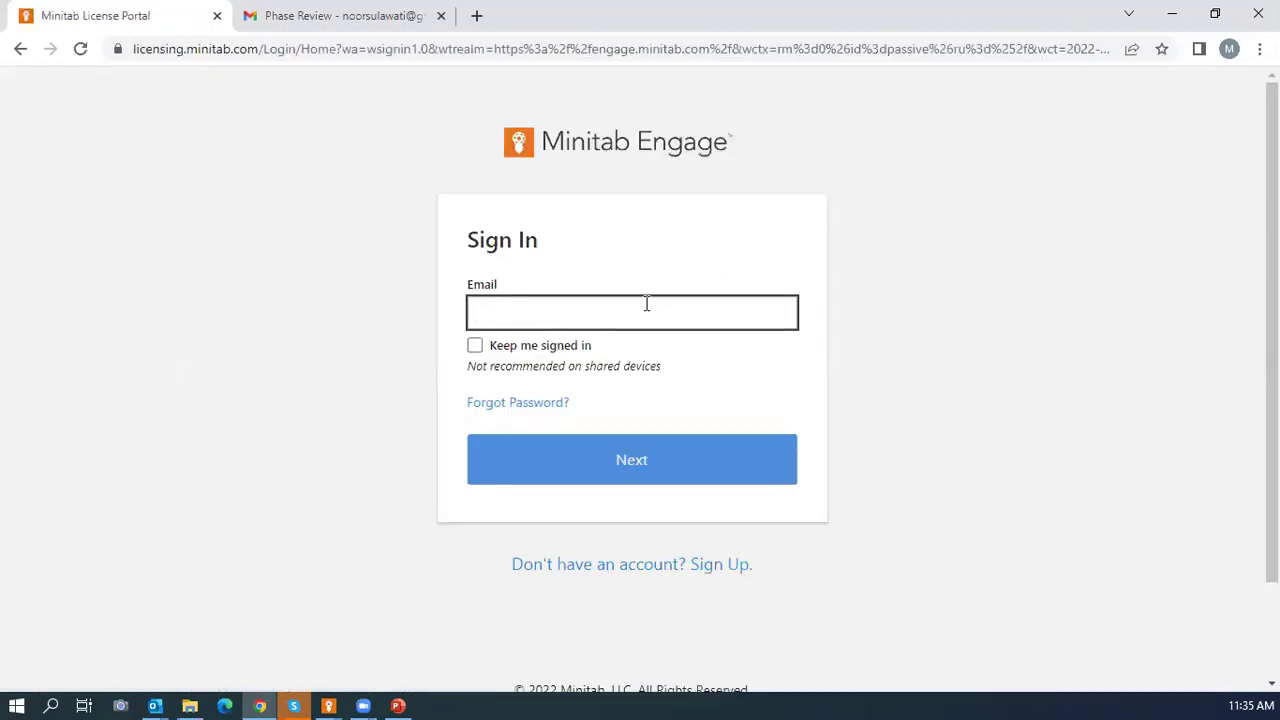
type("n")
key("BackSpace")
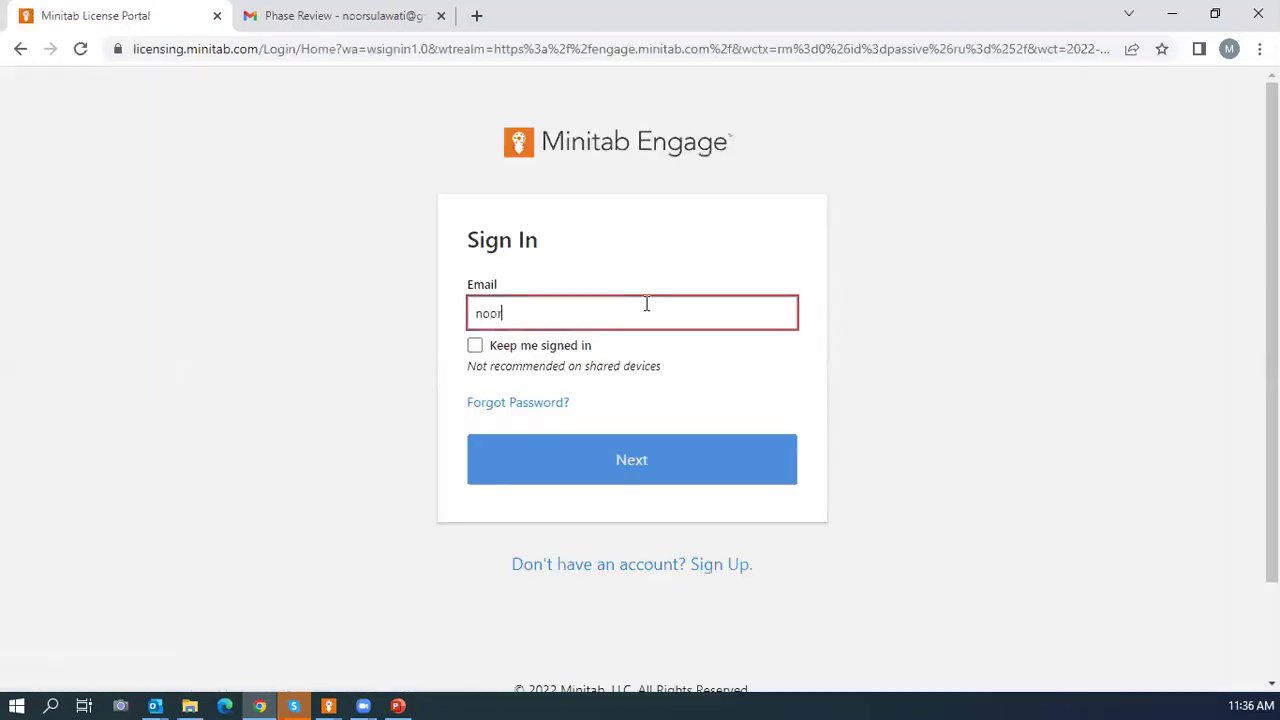
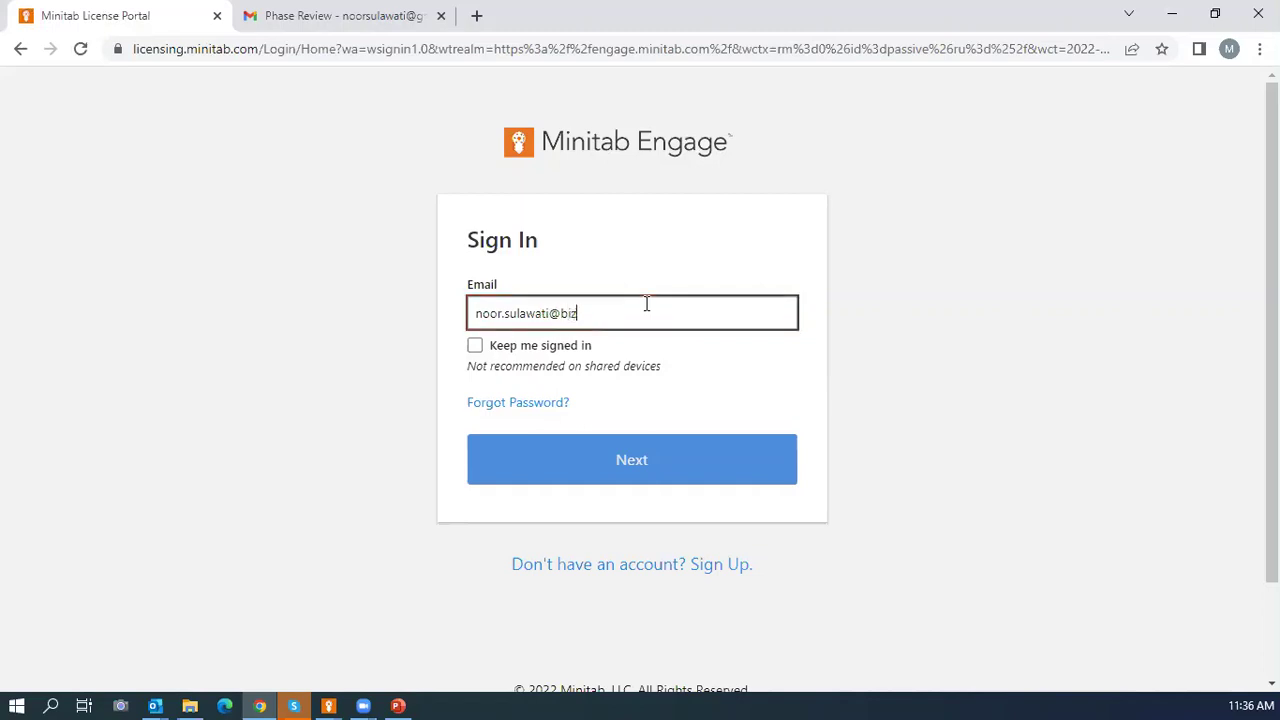
Finish signing in with the saved password and use the second subscription.
left_click(586, 472)
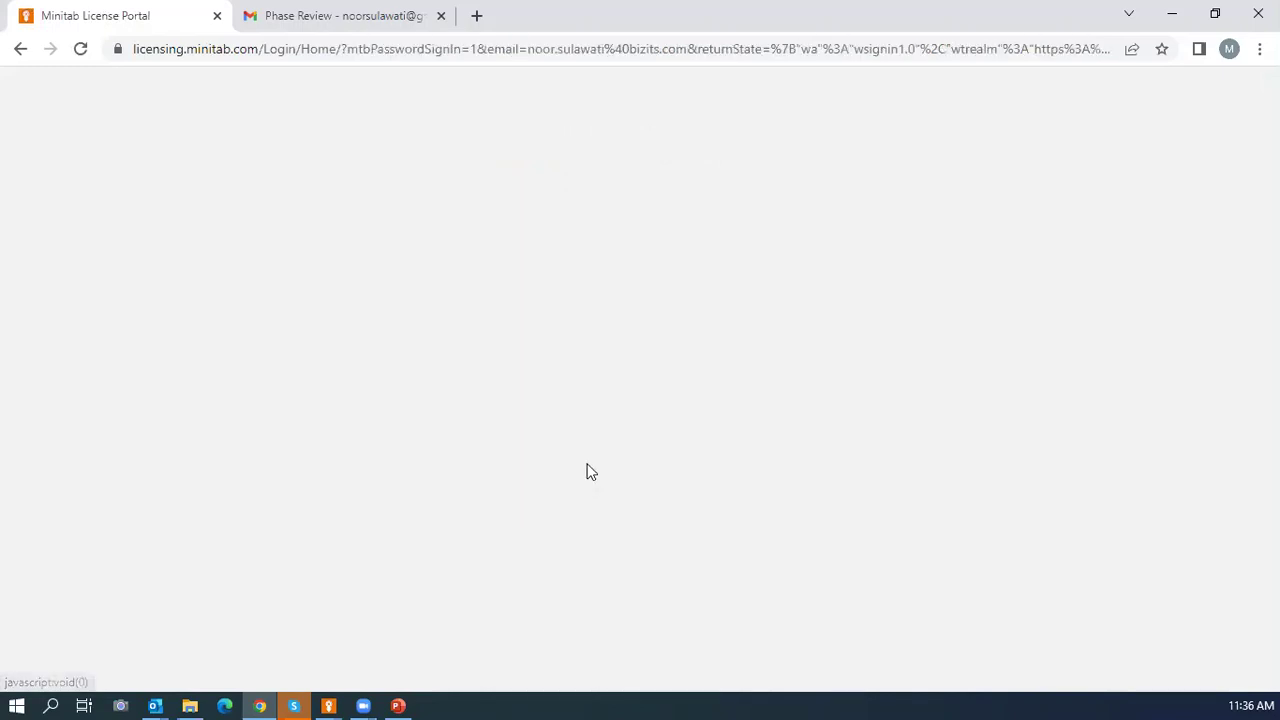
left_click(643, 480)
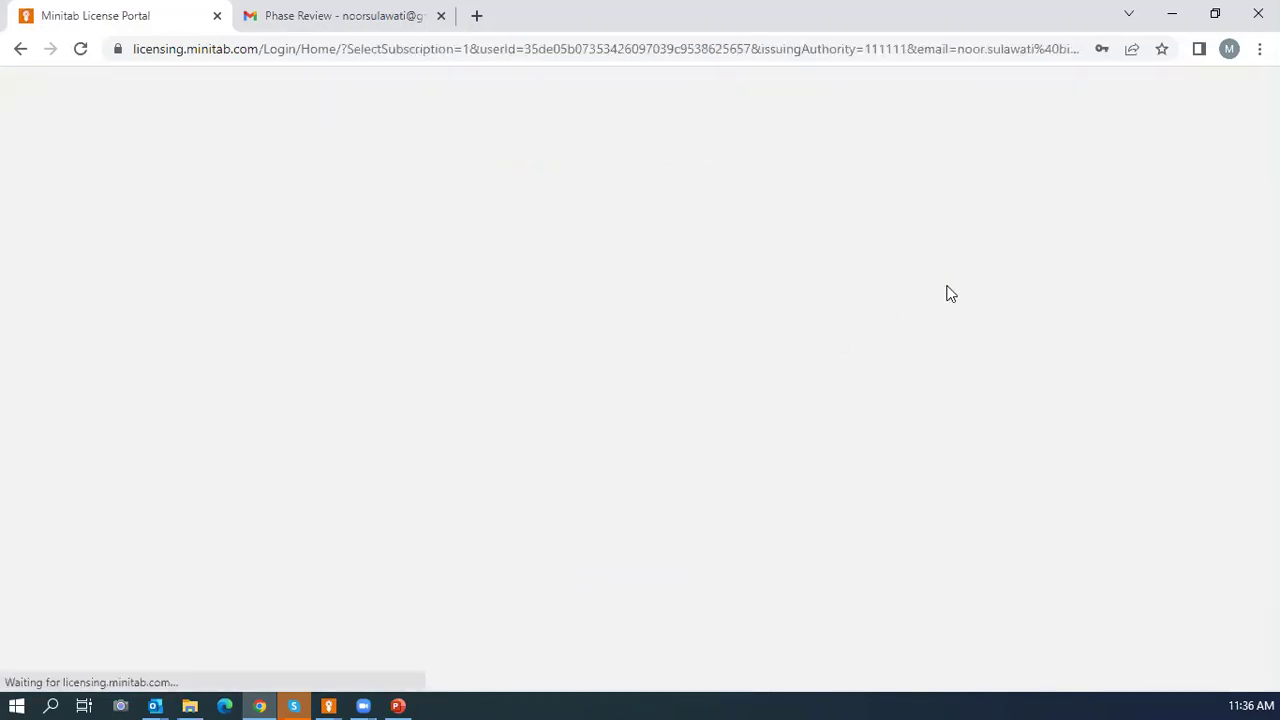
left_click(827, 318)
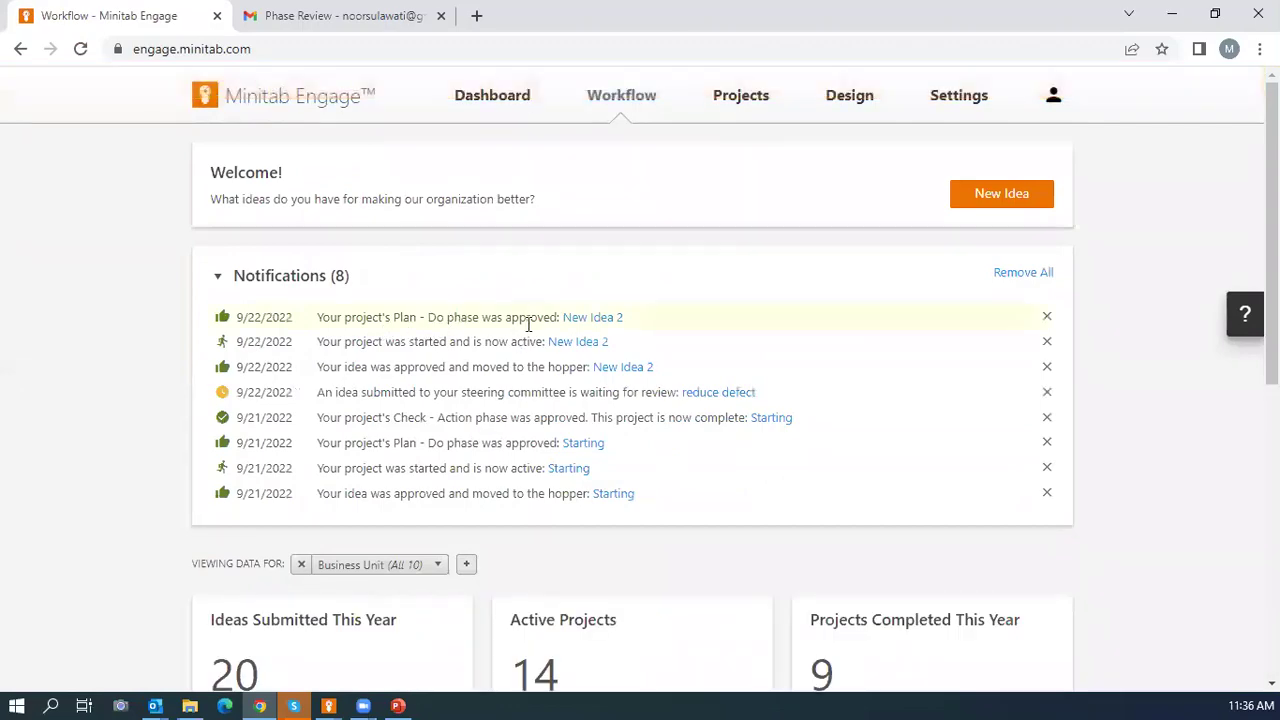
Launch New Idea 2 from the Active list into the maximized Minitab Engage desktop app.
scroll(537, 323, "down", 5)
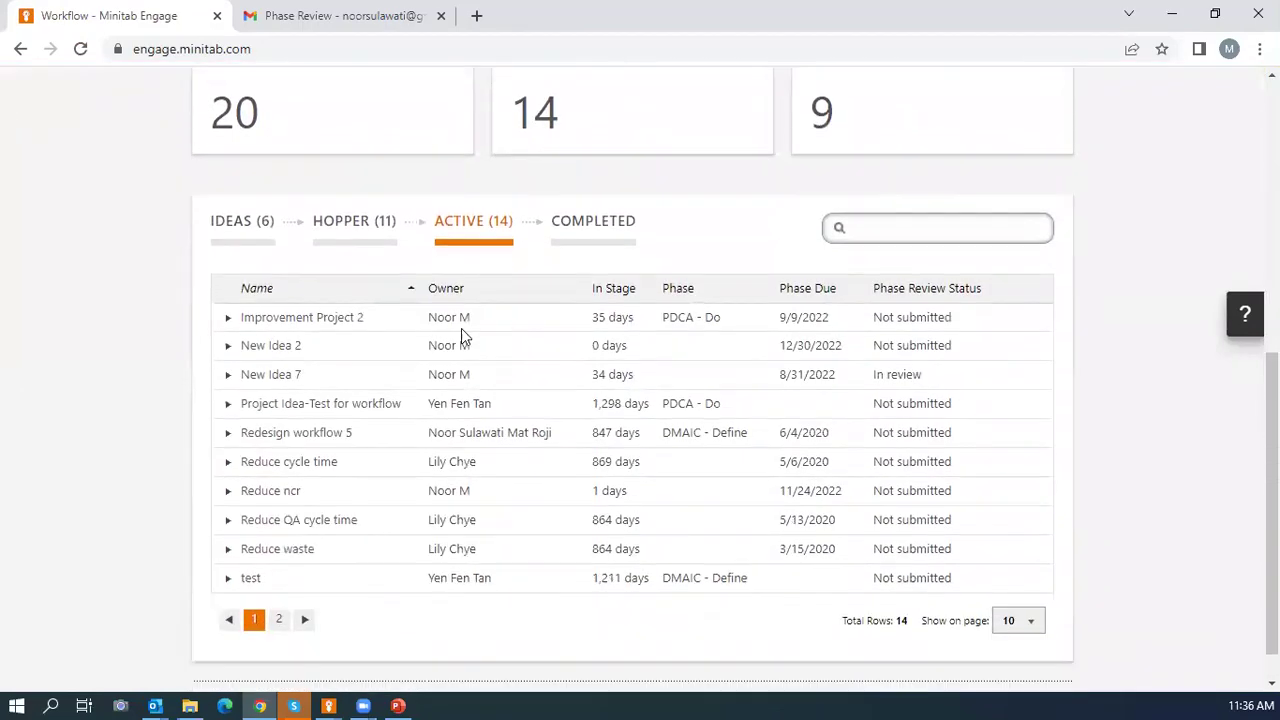
left_click(227, 345)
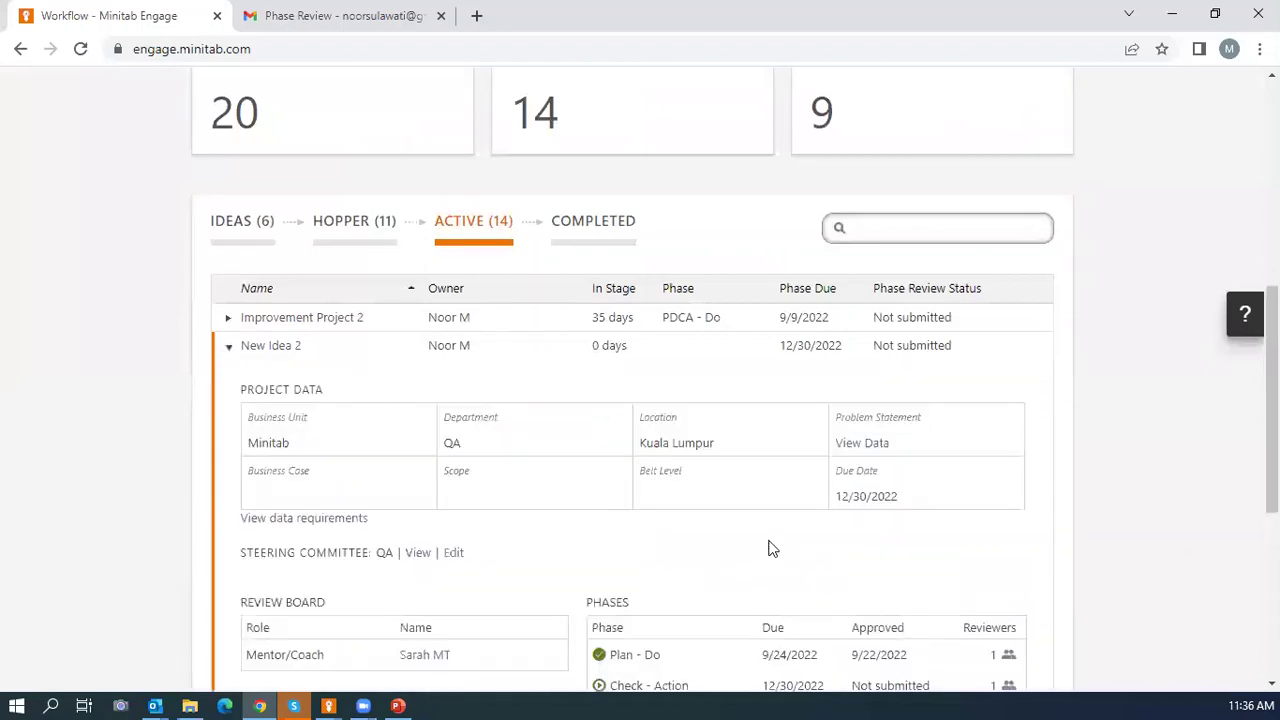
scroll(768, 546, "down", 3)
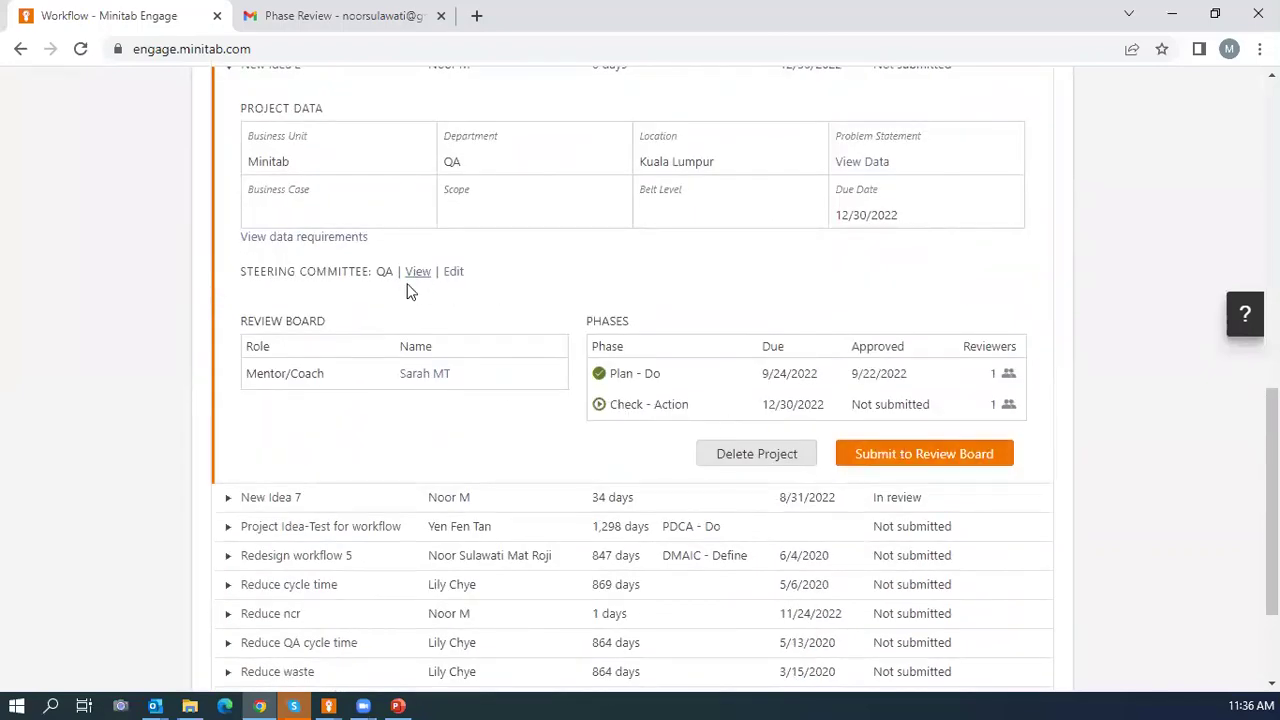
scroll(274, 192, "up", 1)
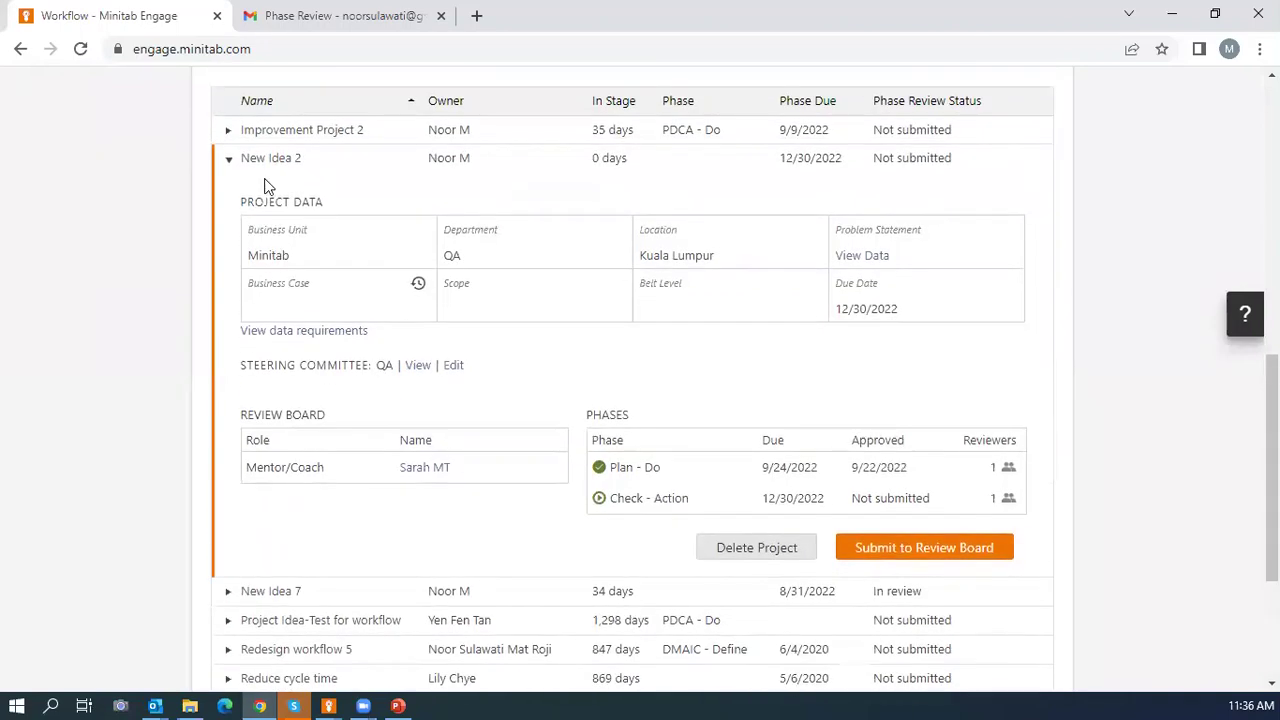
left_click(270, 163)
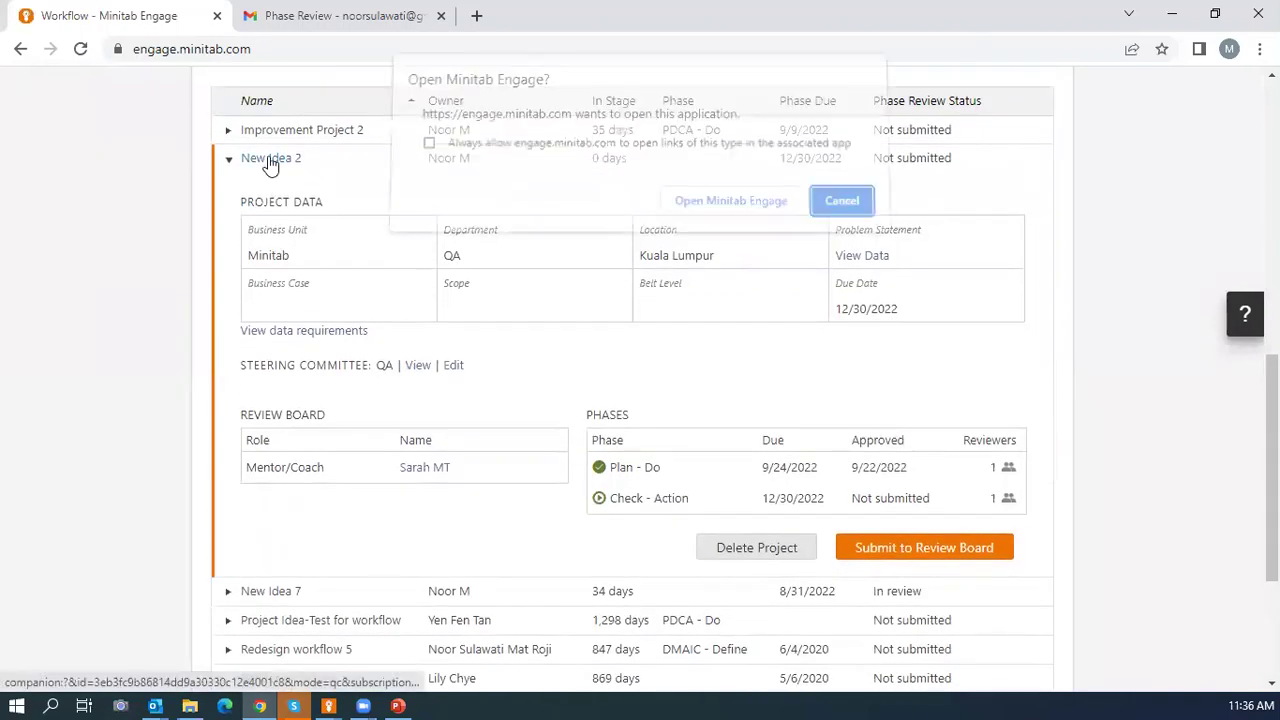
left_click(684, 210)
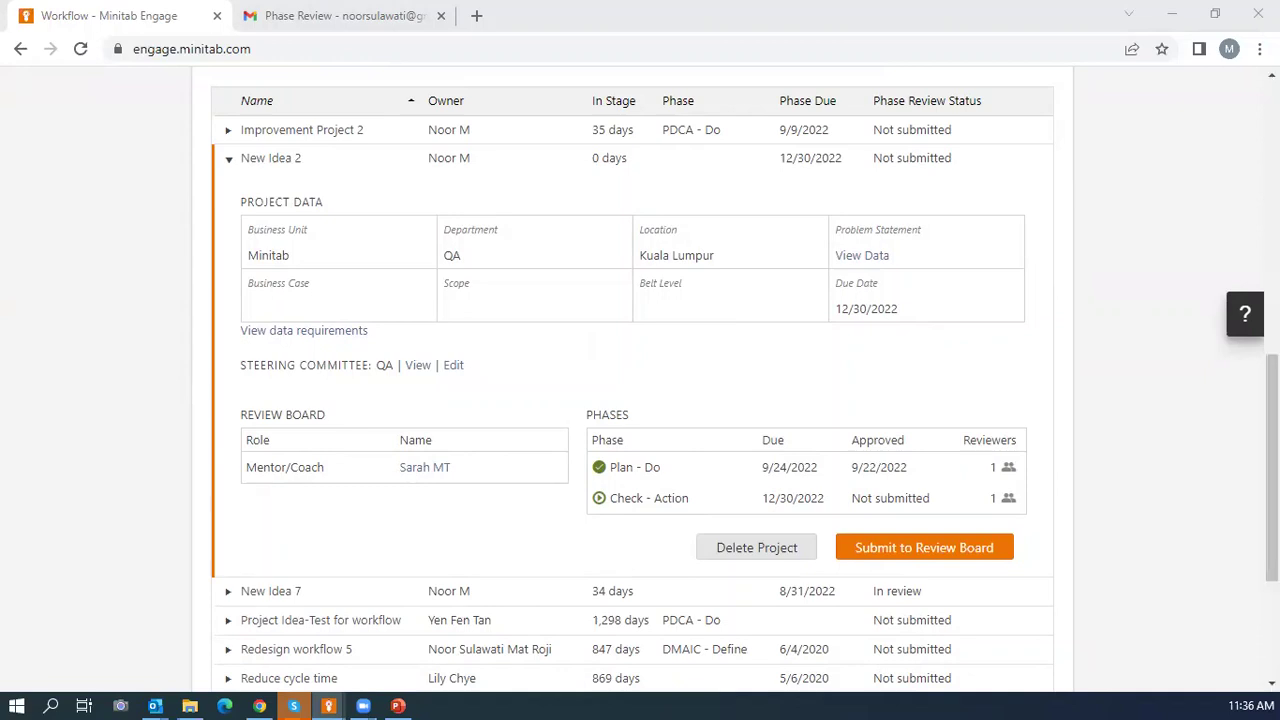
left_click(1034, 84)
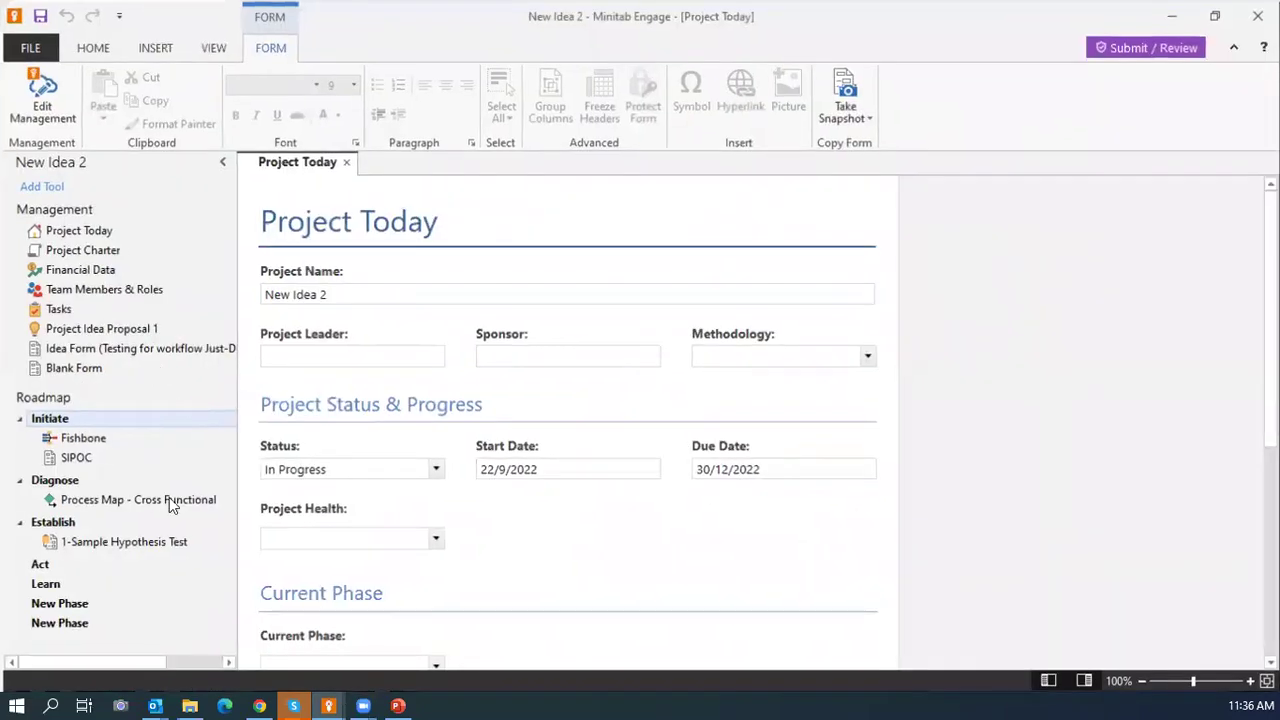
Insert a Form, search 'doe' in the Analysis Capture templates, and create a DOE Planning tool.
left_click(155, 47)
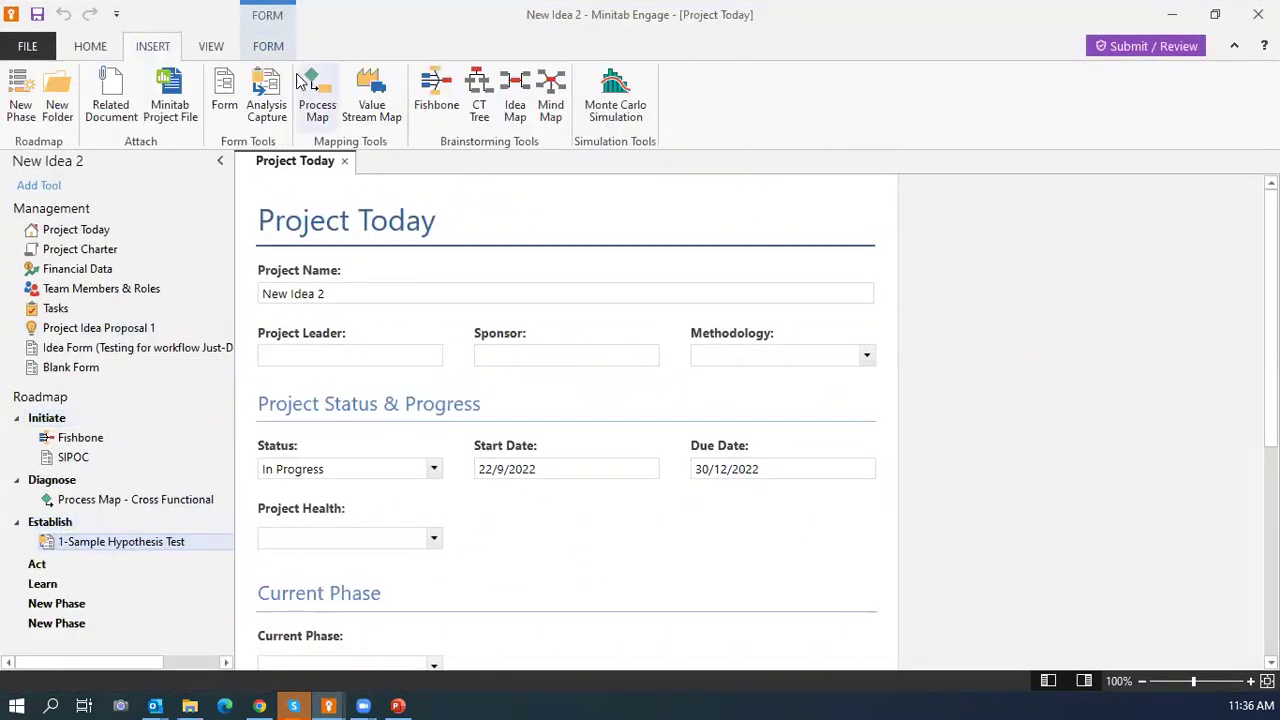
left_click(226, 101)
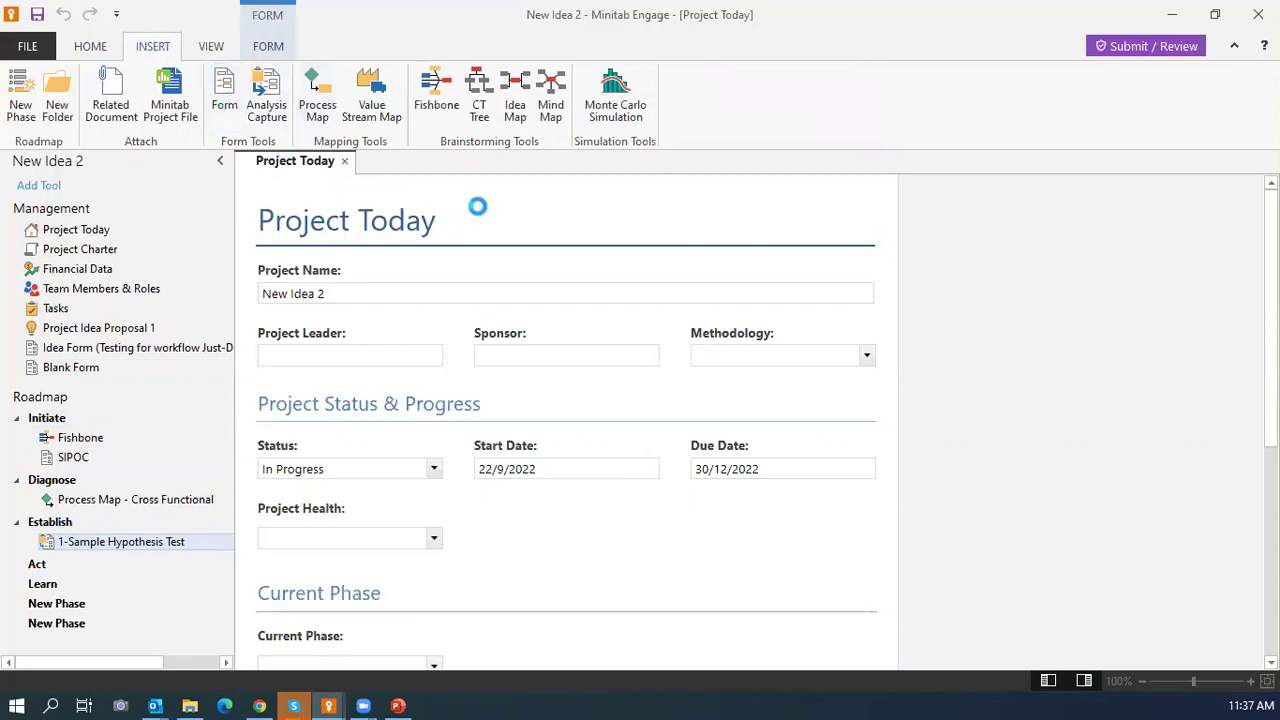
type("Doe")
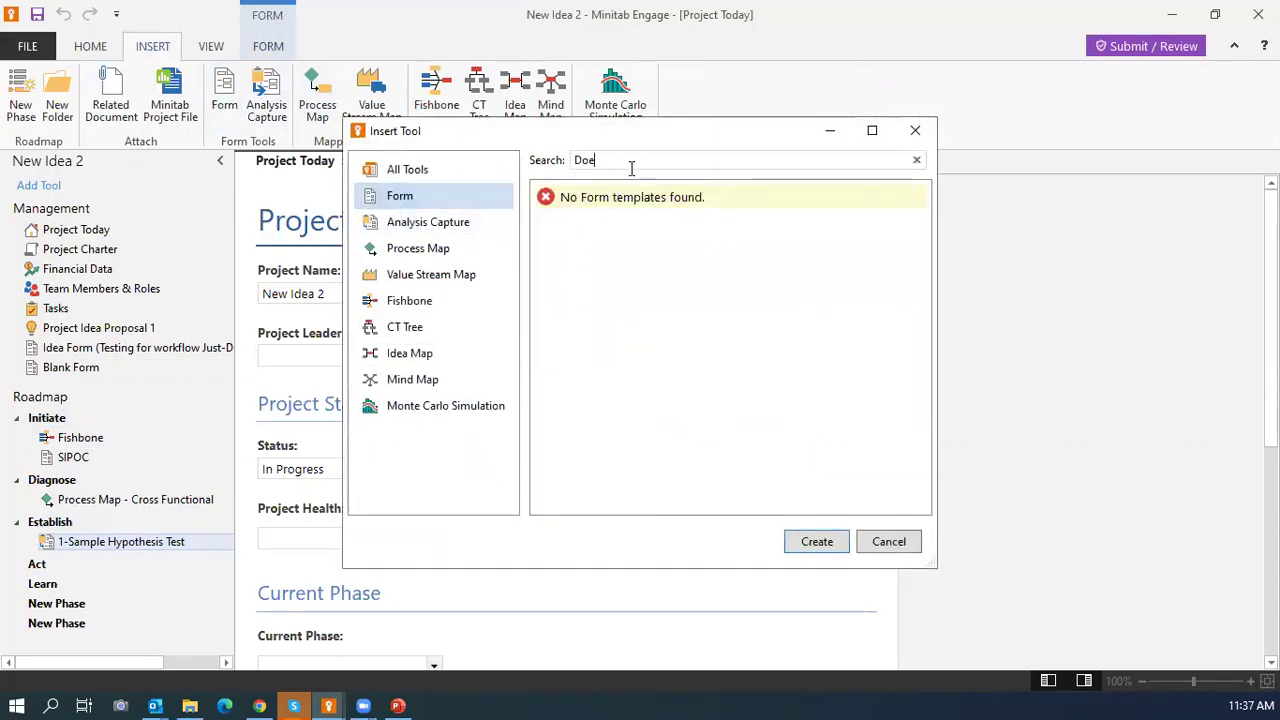
key("BackSpace")
key("BackSpace")
key("BackSpace")
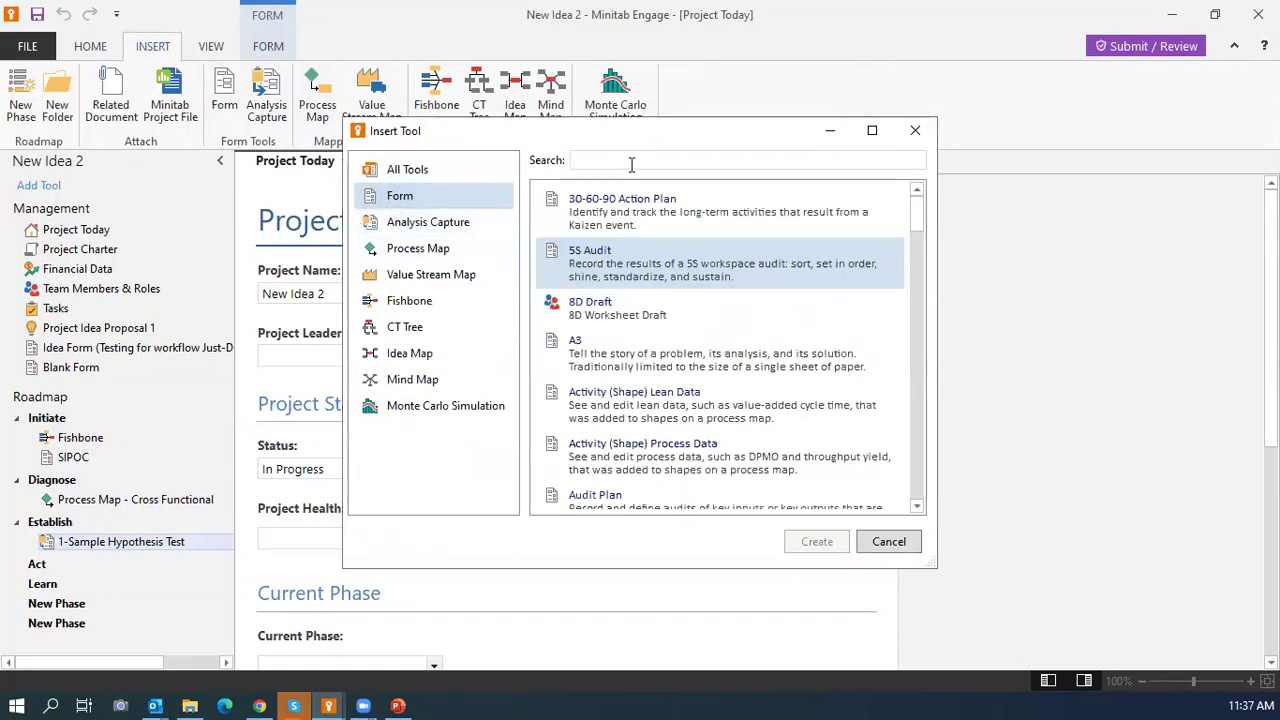
type("DOE")
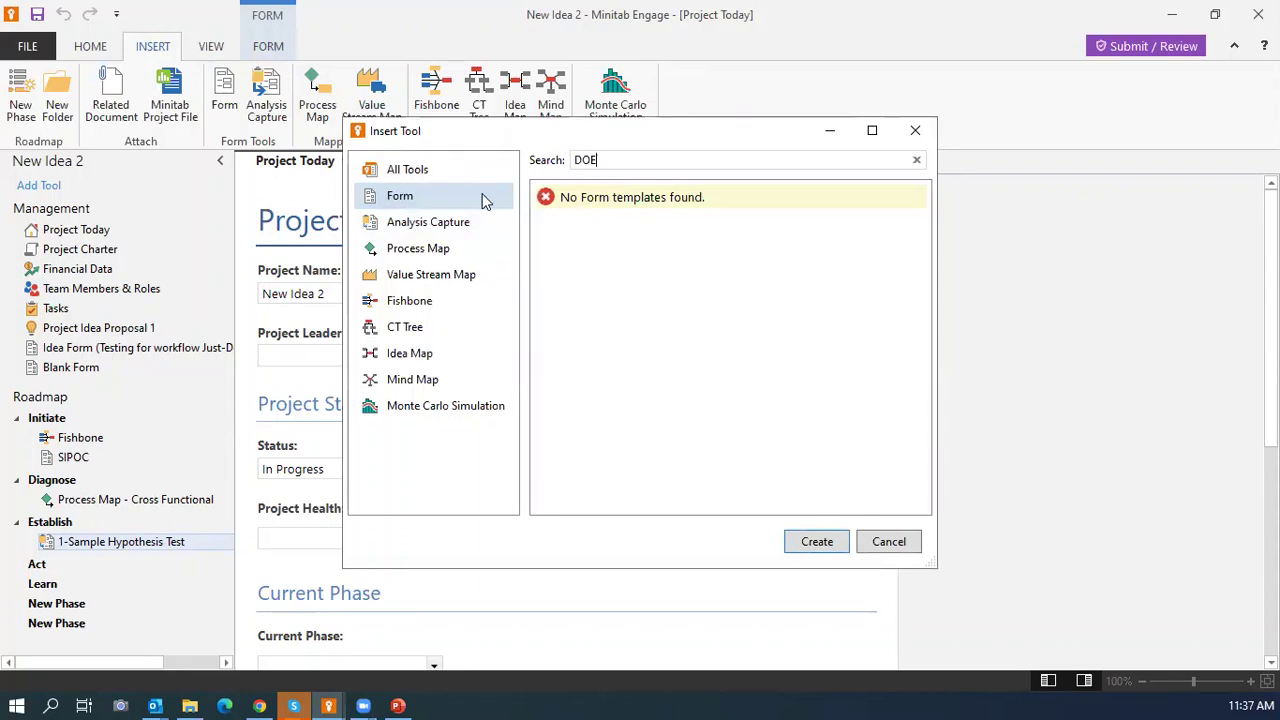
key("BackSpace")
key("BackSpace")
key("BackSpace")
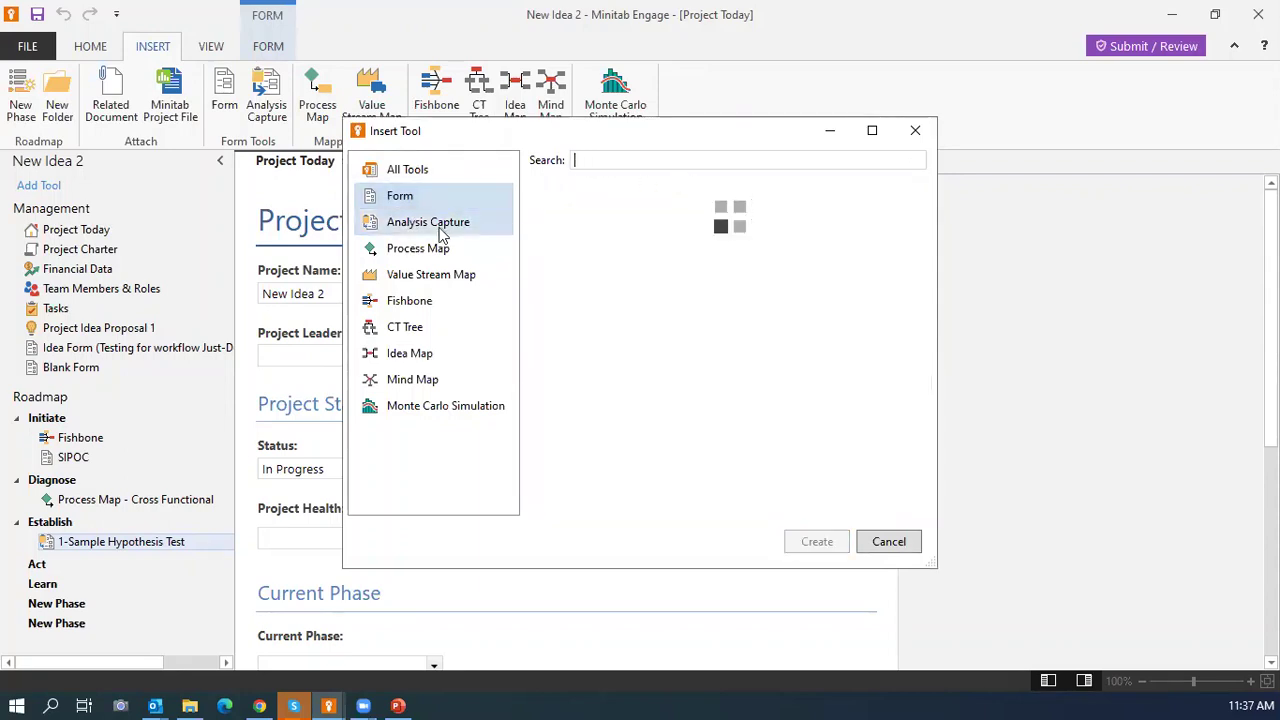
left_click(440, 224)
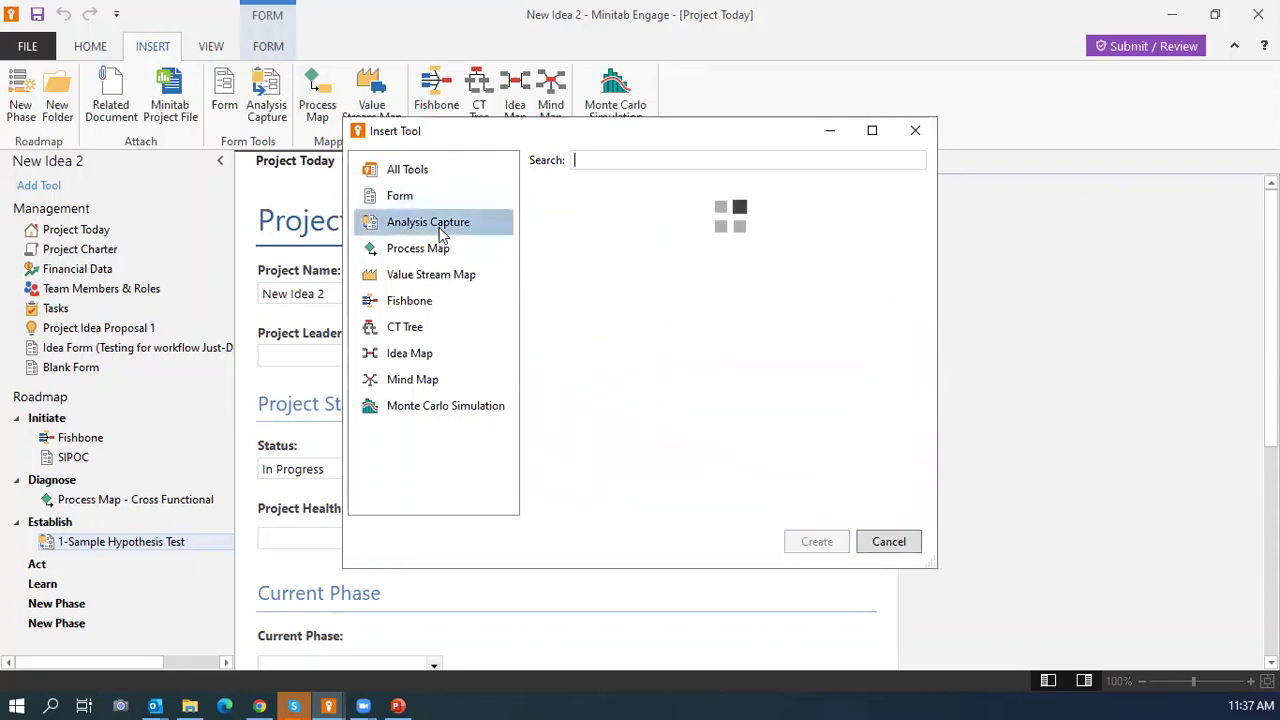
left_click(634, 161)
type("doe")
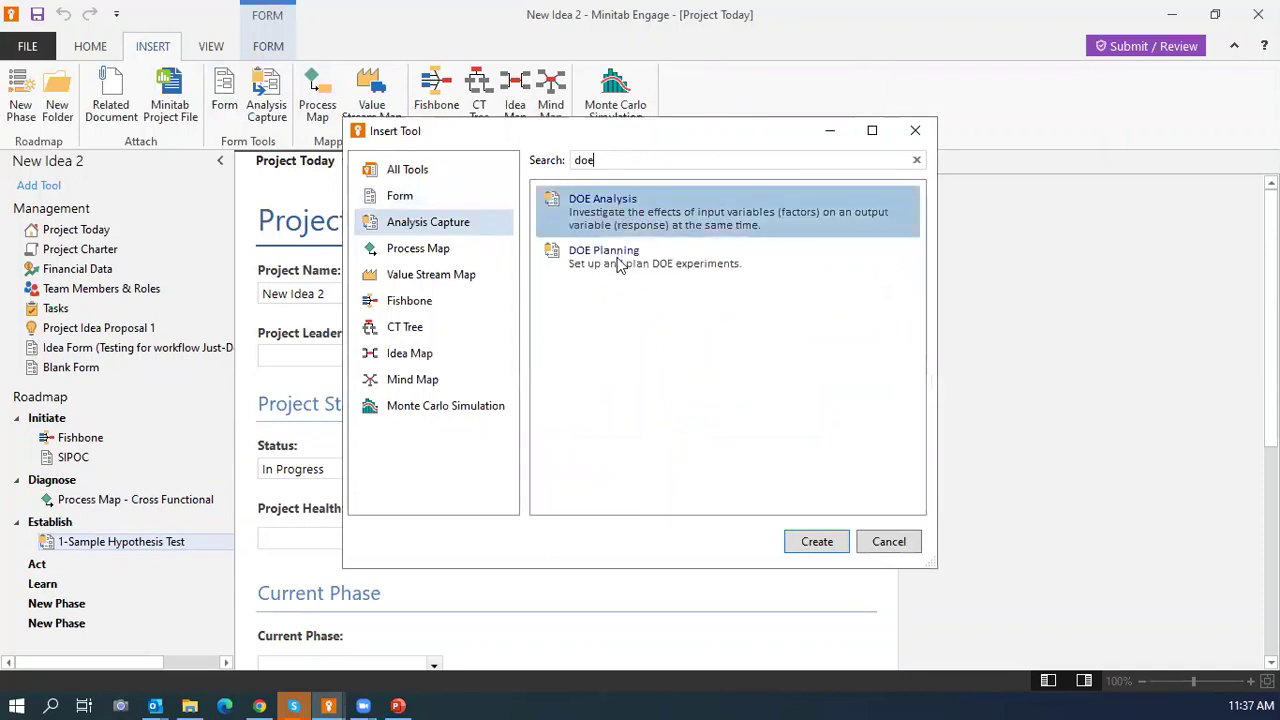
left_click(623, 262)
left_click(817, 542)
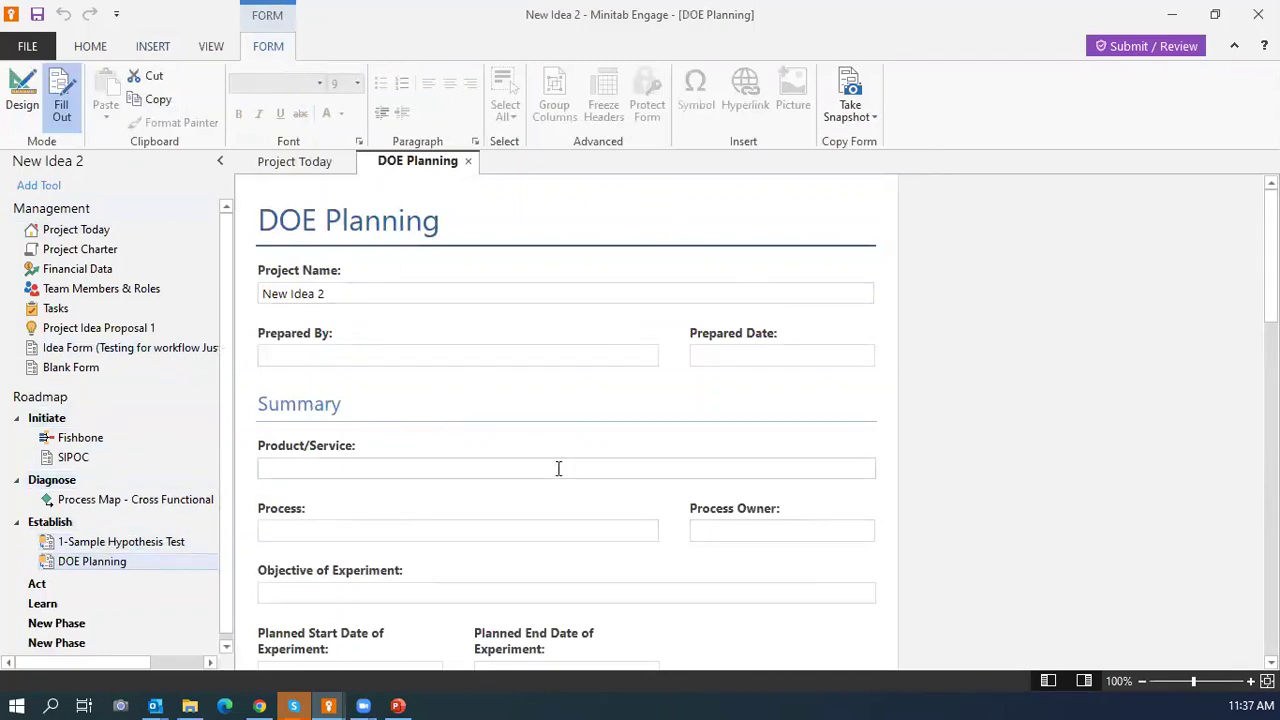
Submit the Check - Action phase for review from the Project Workflow dialog, then return to the browser.
left_click(1141, 48)
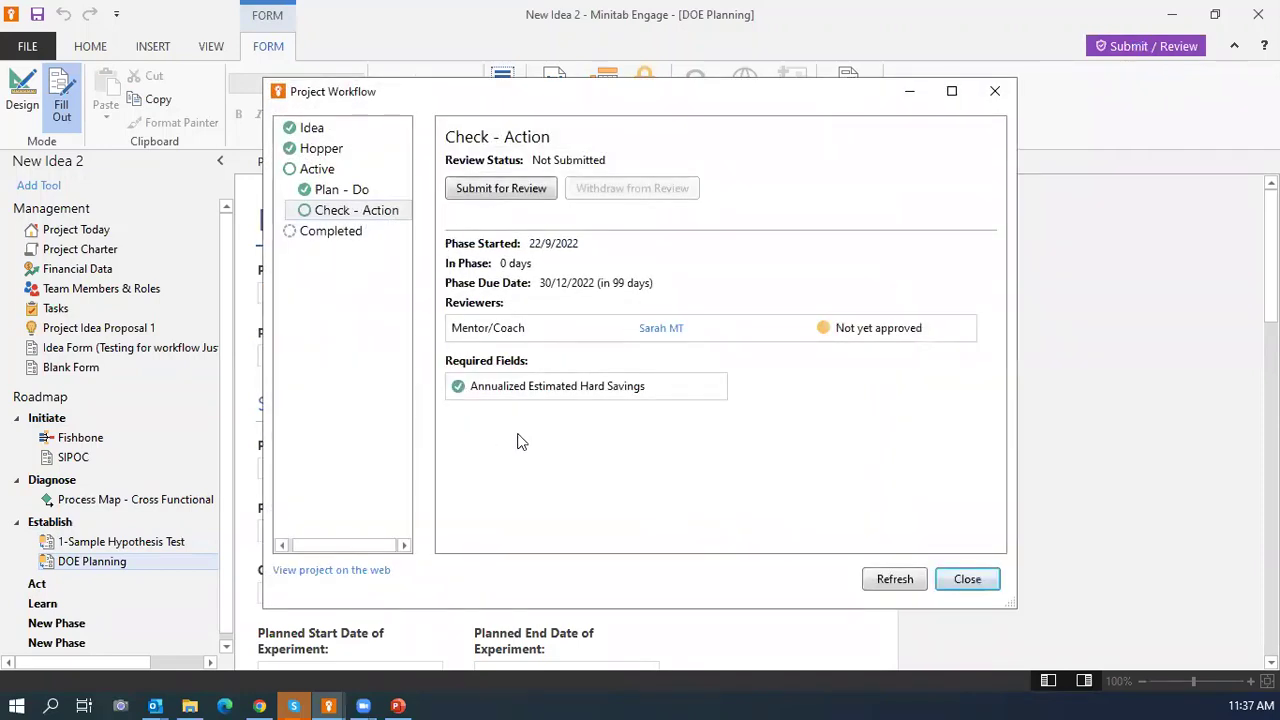
left_click(477, 193)
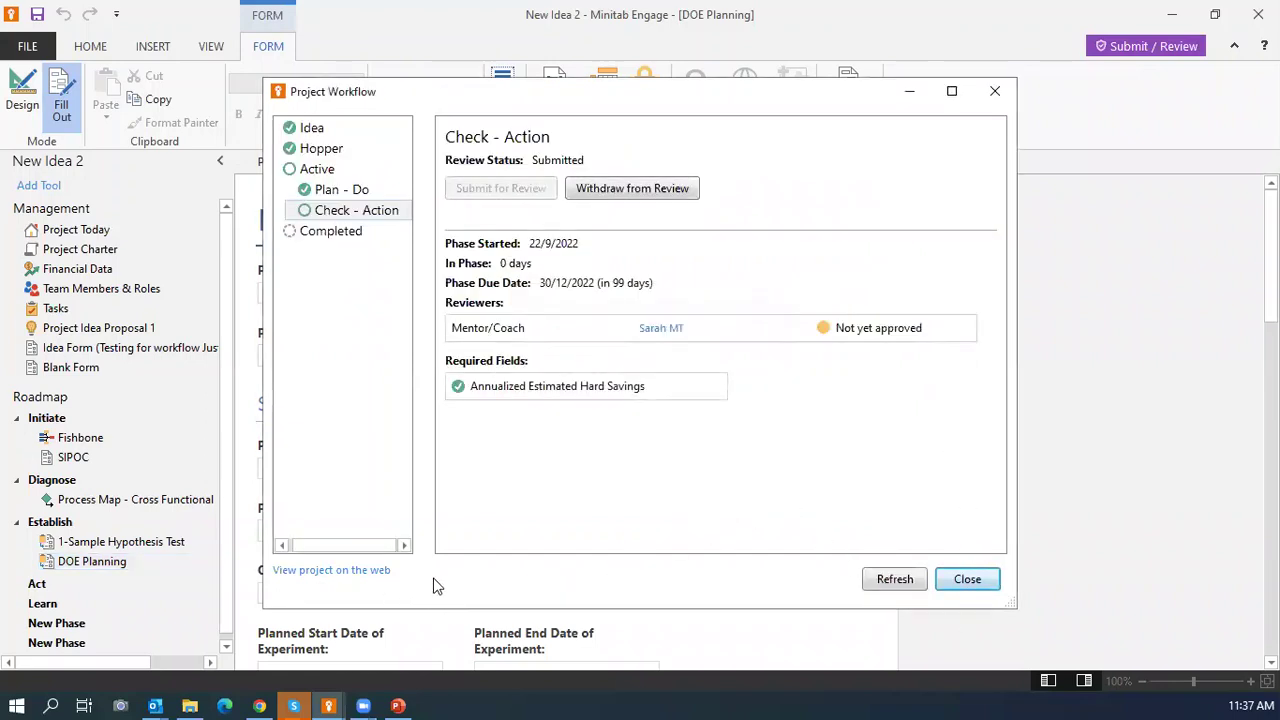
left_click(259, 705)
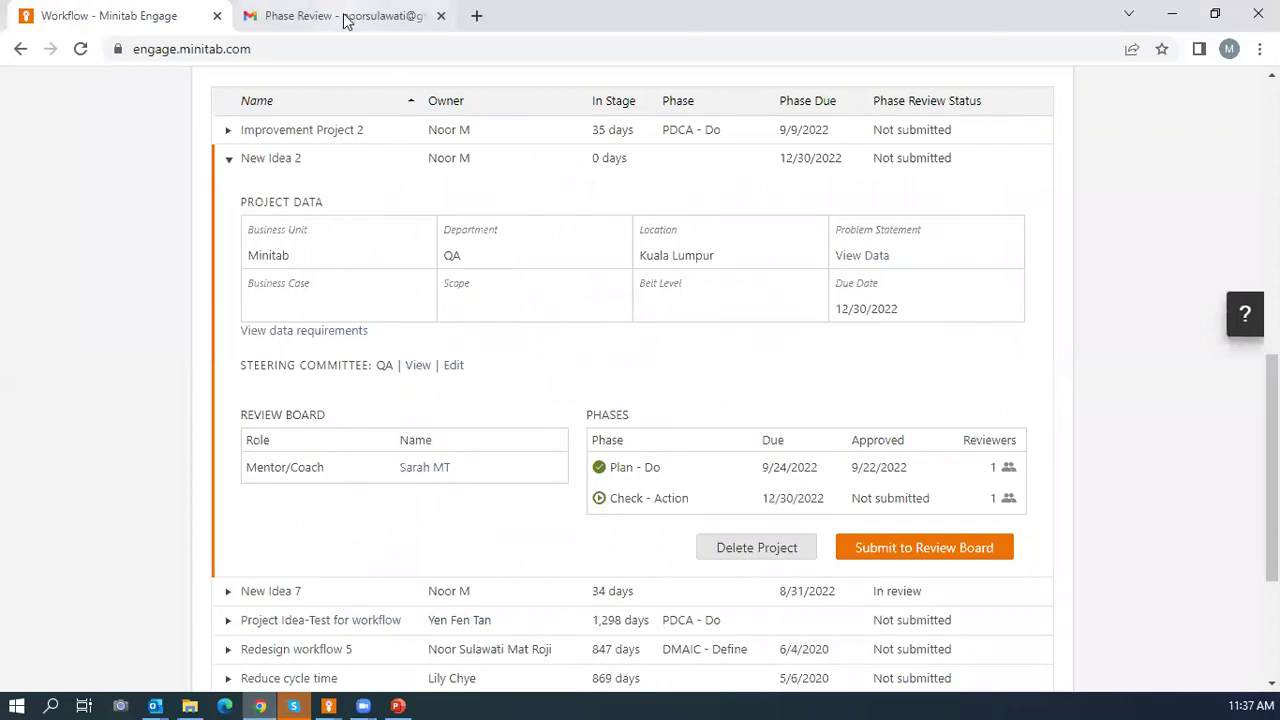
left_click(310, 22)
left_click(105, 196)
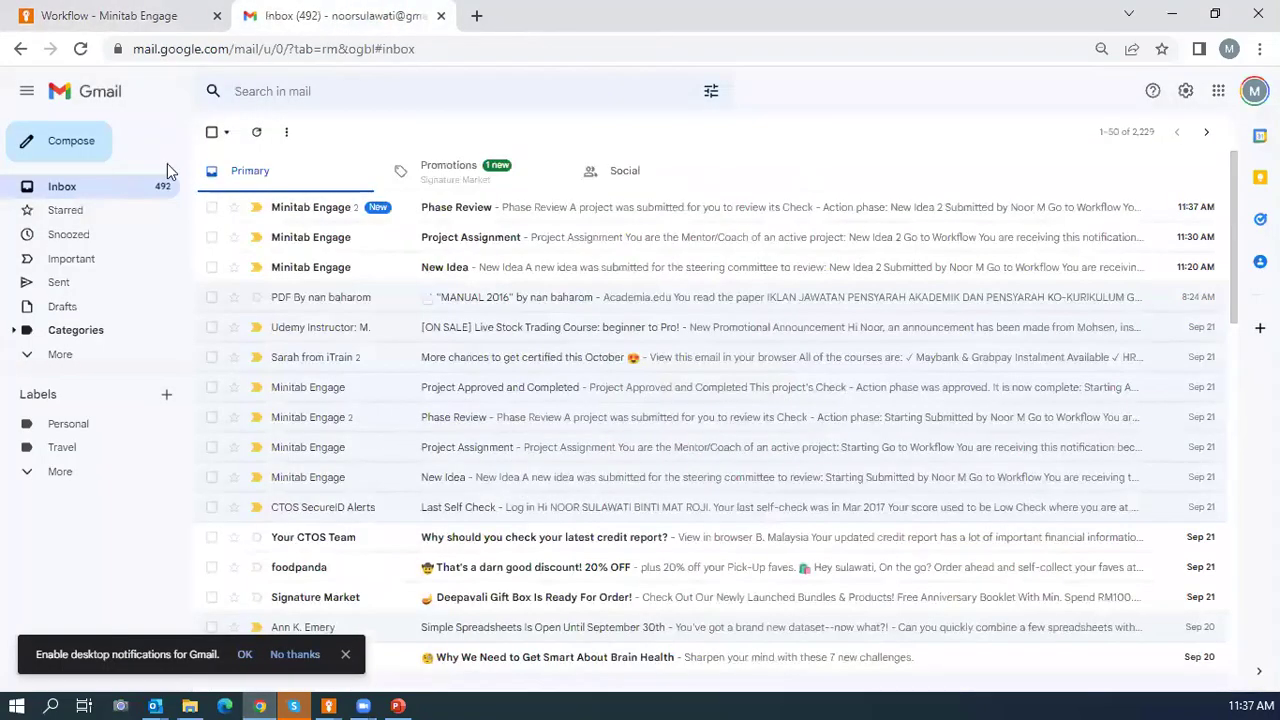
left_click(348, 210)
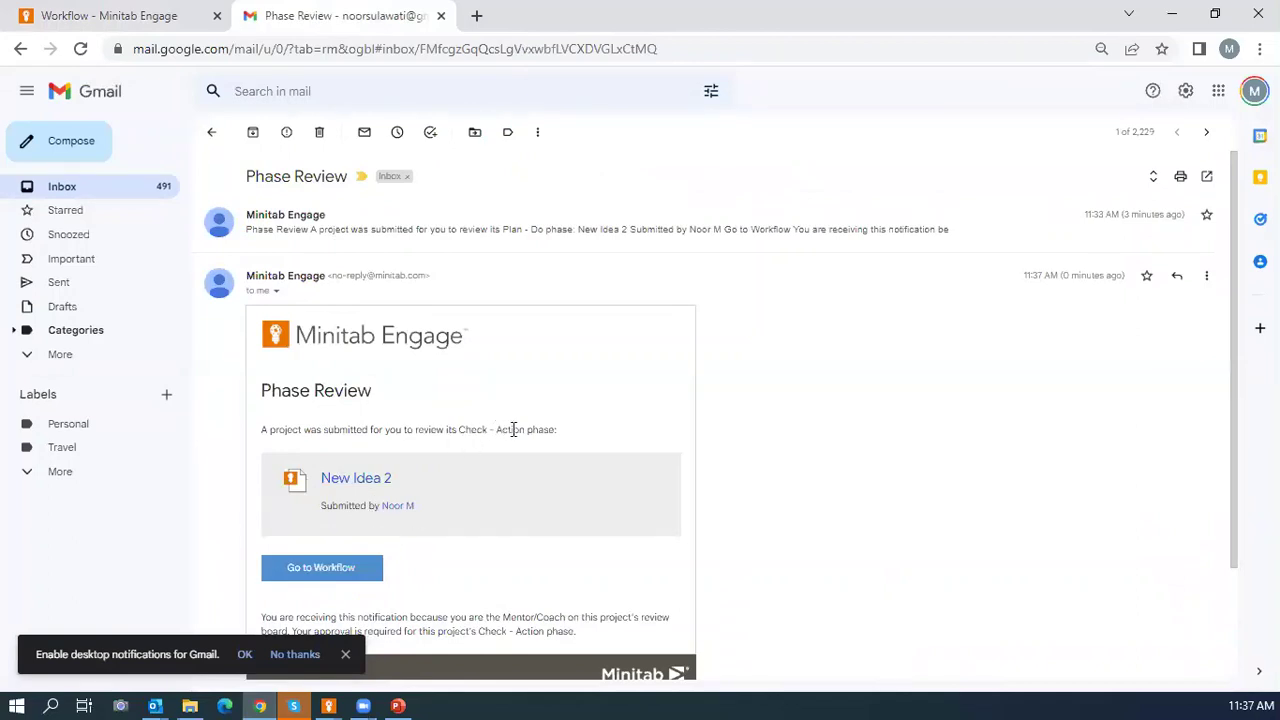
scroll(512, 429, "down", 3)
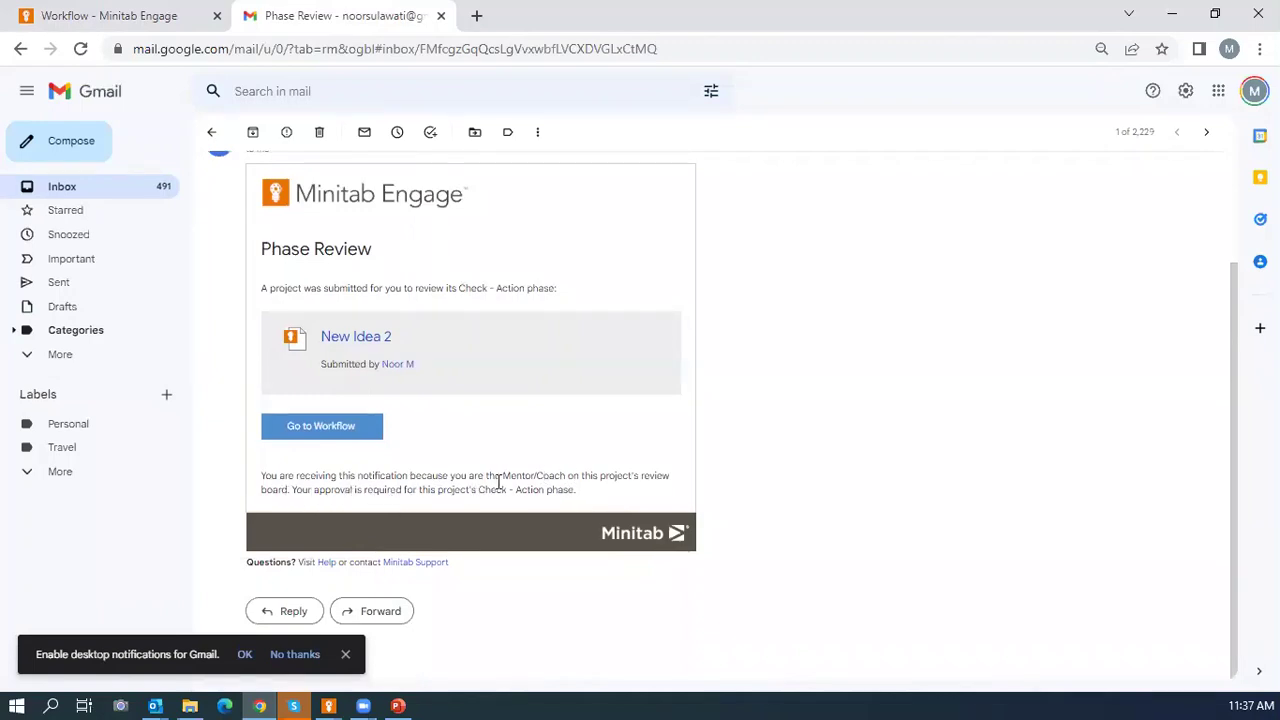
left_click(309, 429)
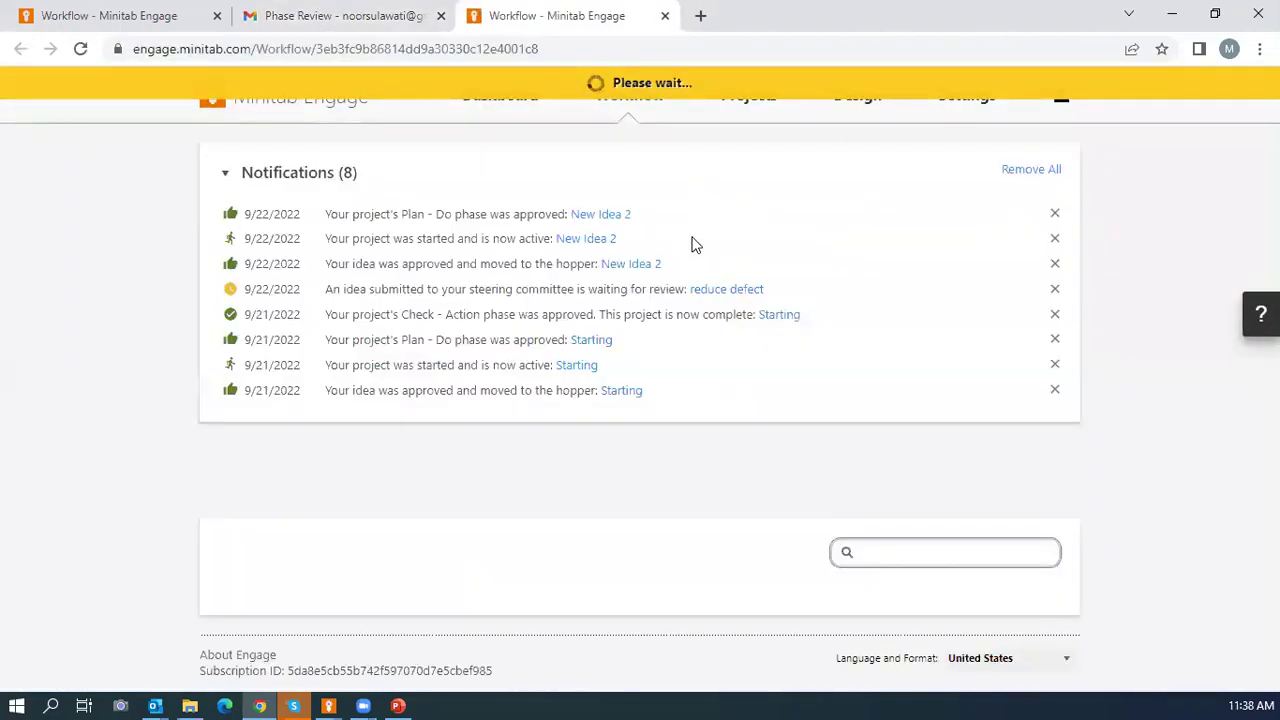
scroll(727, 250, "down", 3)
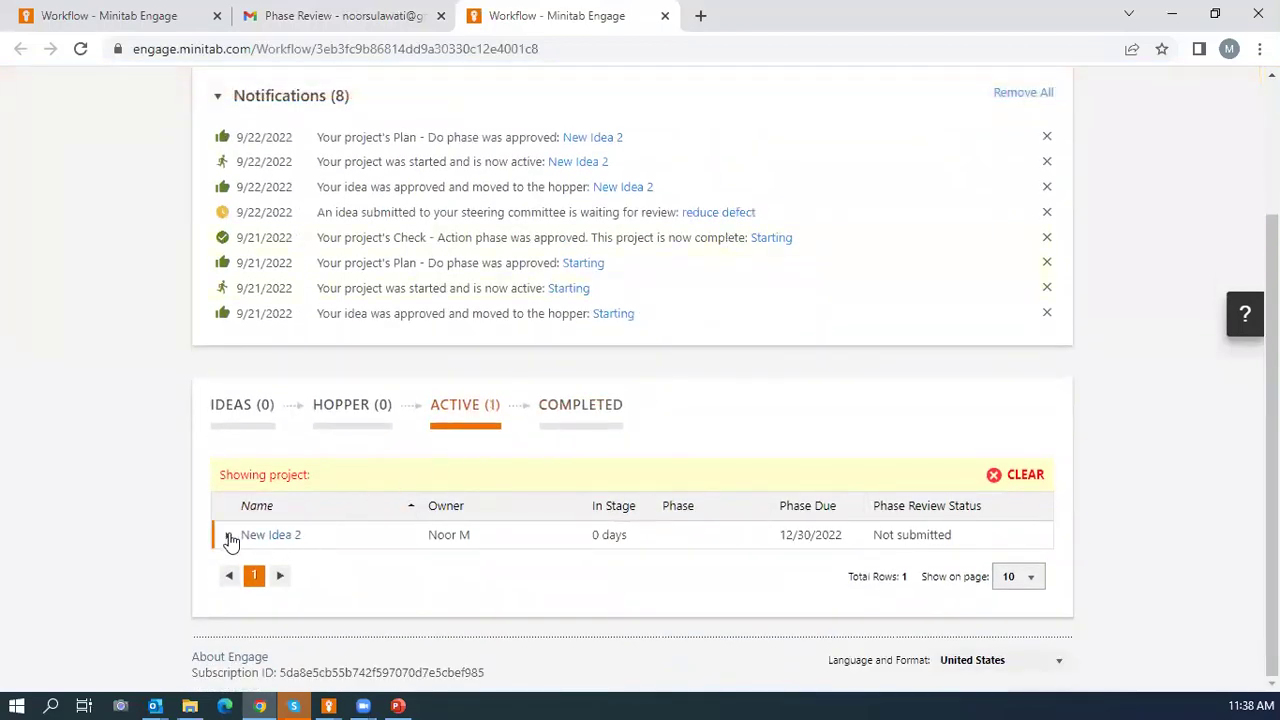
left_click(228, 535)
scroll(403, 557, "down", 4)
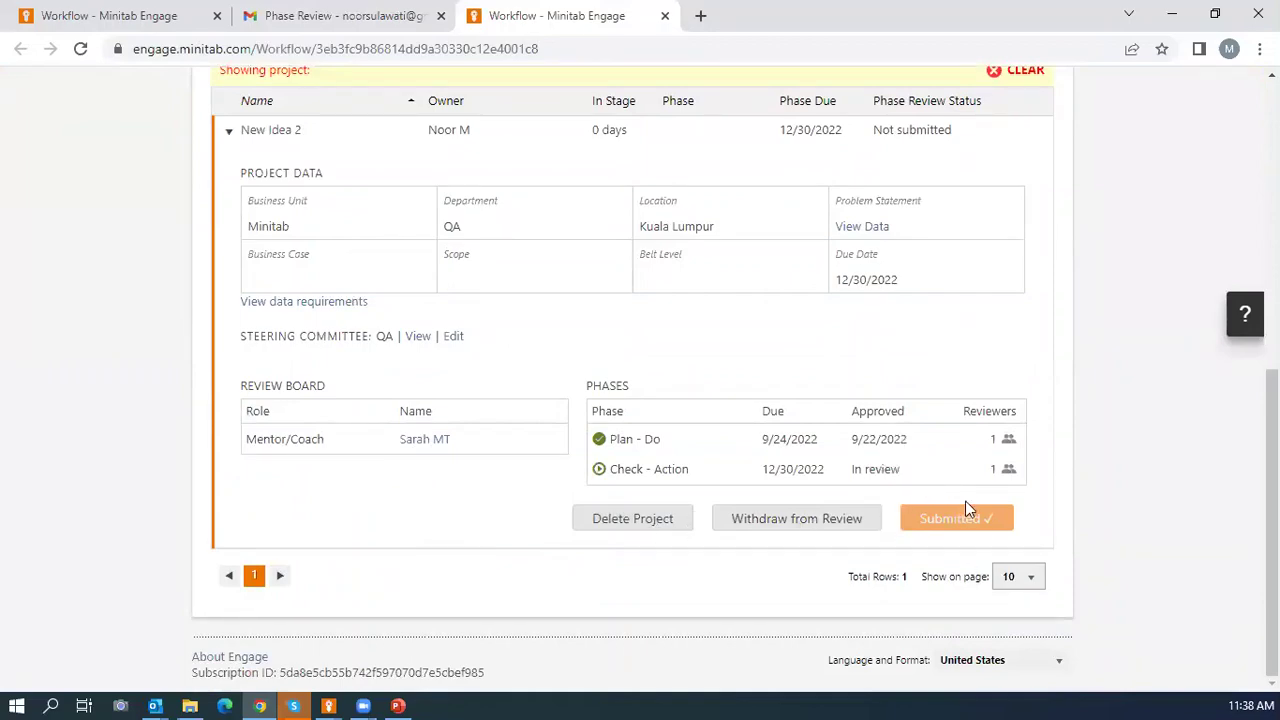
scroll(920, 343, "up", 10)
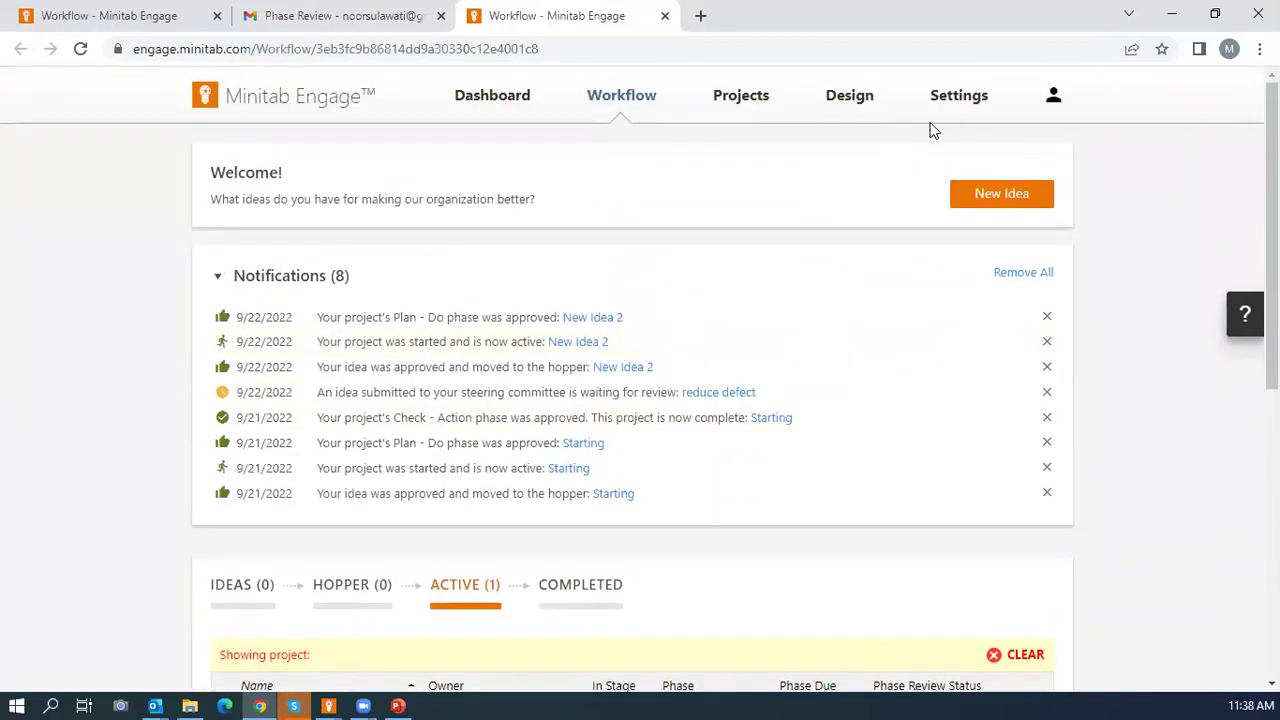
Close the extra workflow tab and sign out of the admin account on the first Engage tab.
left_click(665, 16)
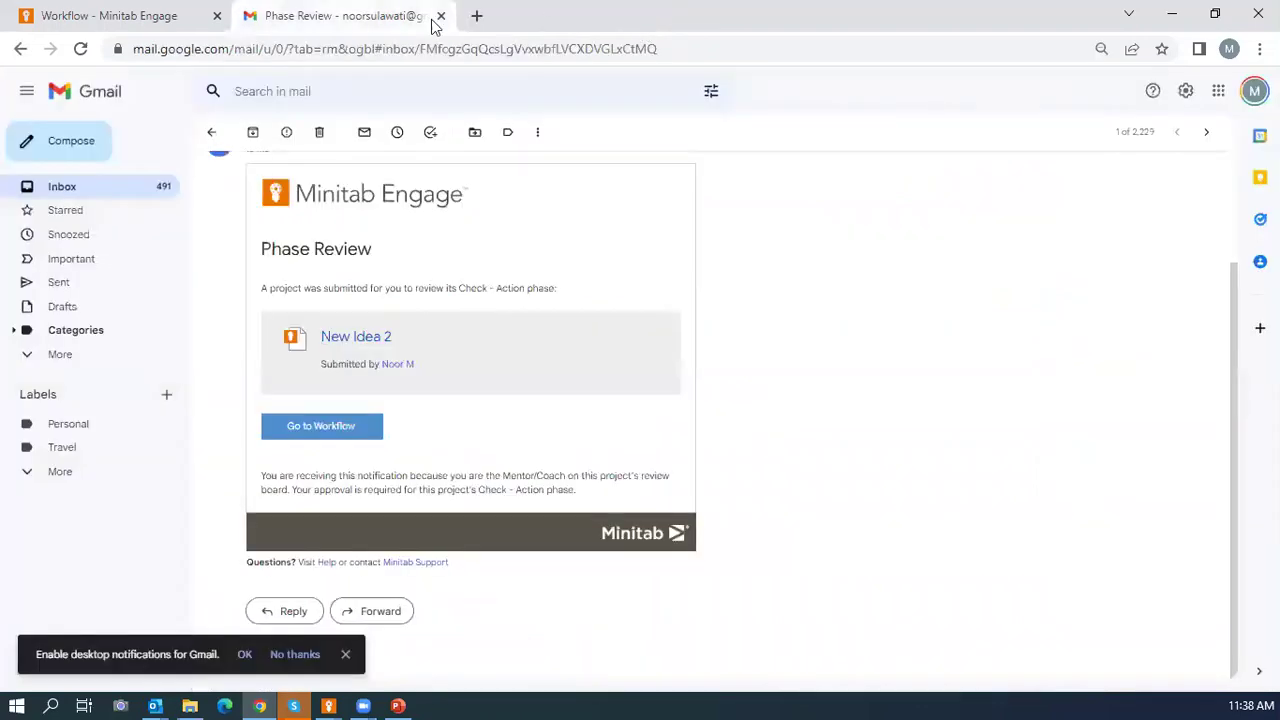
left_click(163, 20)
scroll(1127, 189, "up", 7)
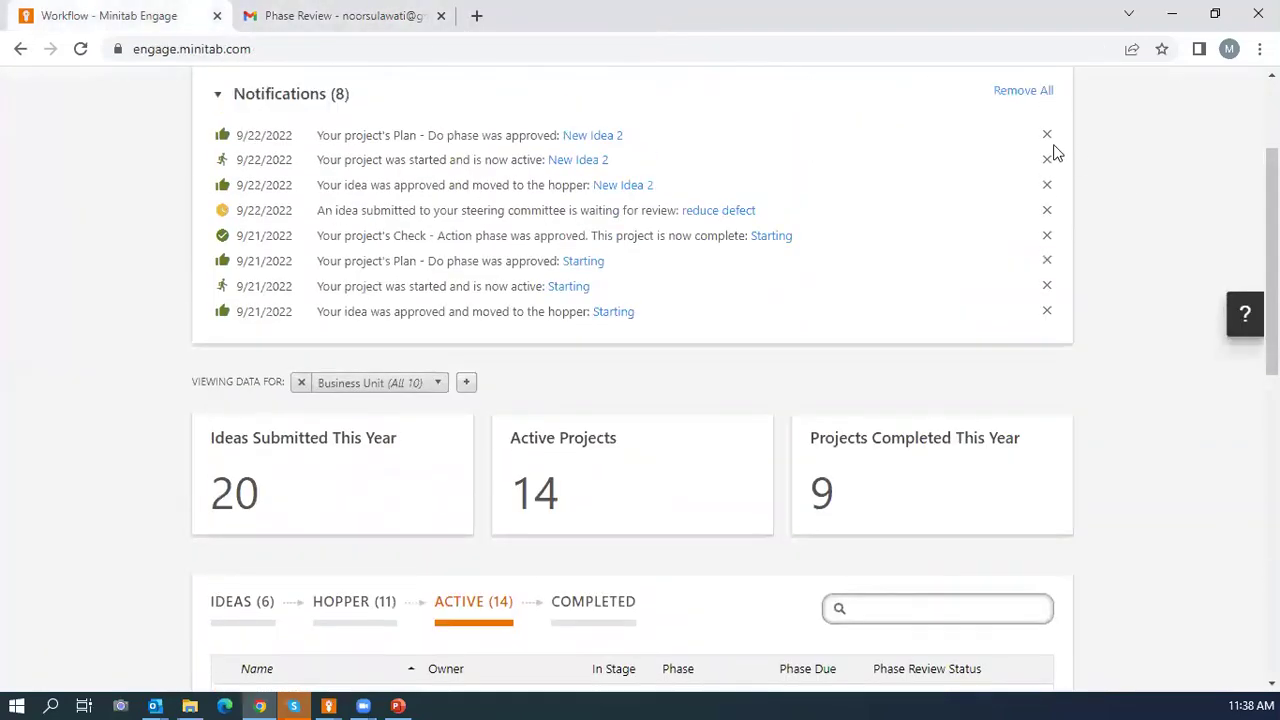
left_click(1053, 95)
left_click(818, 318)
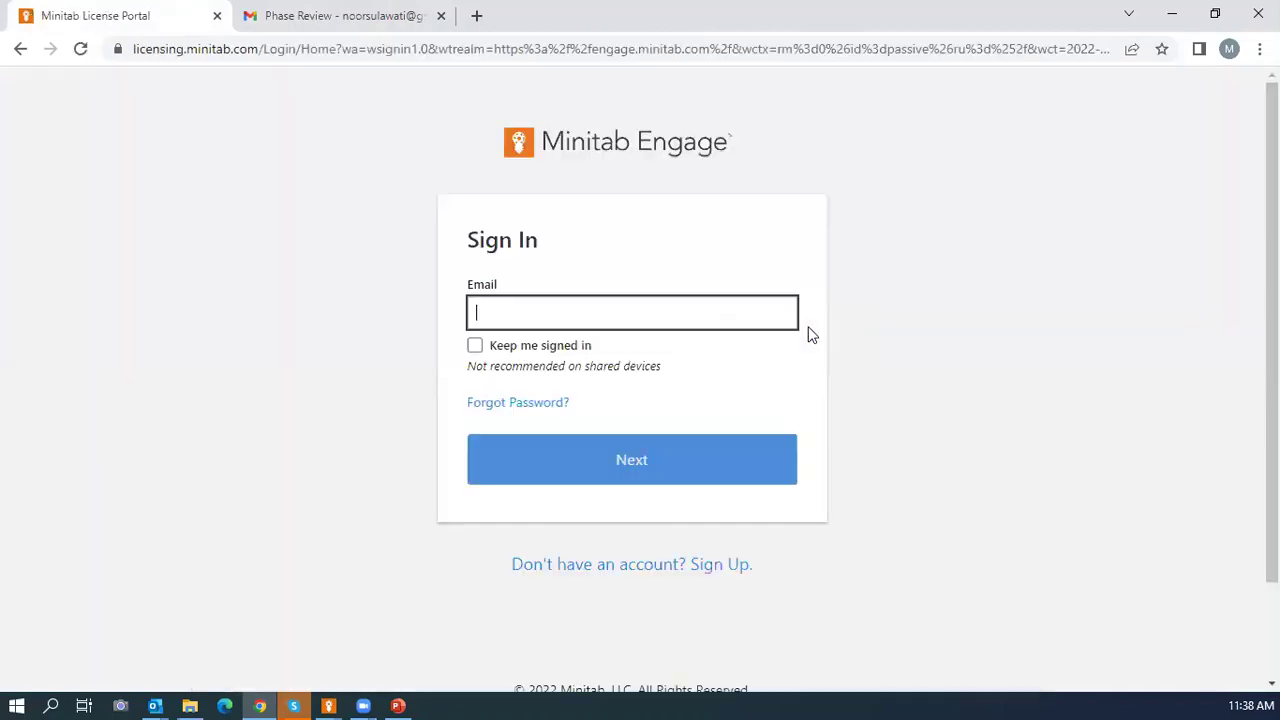
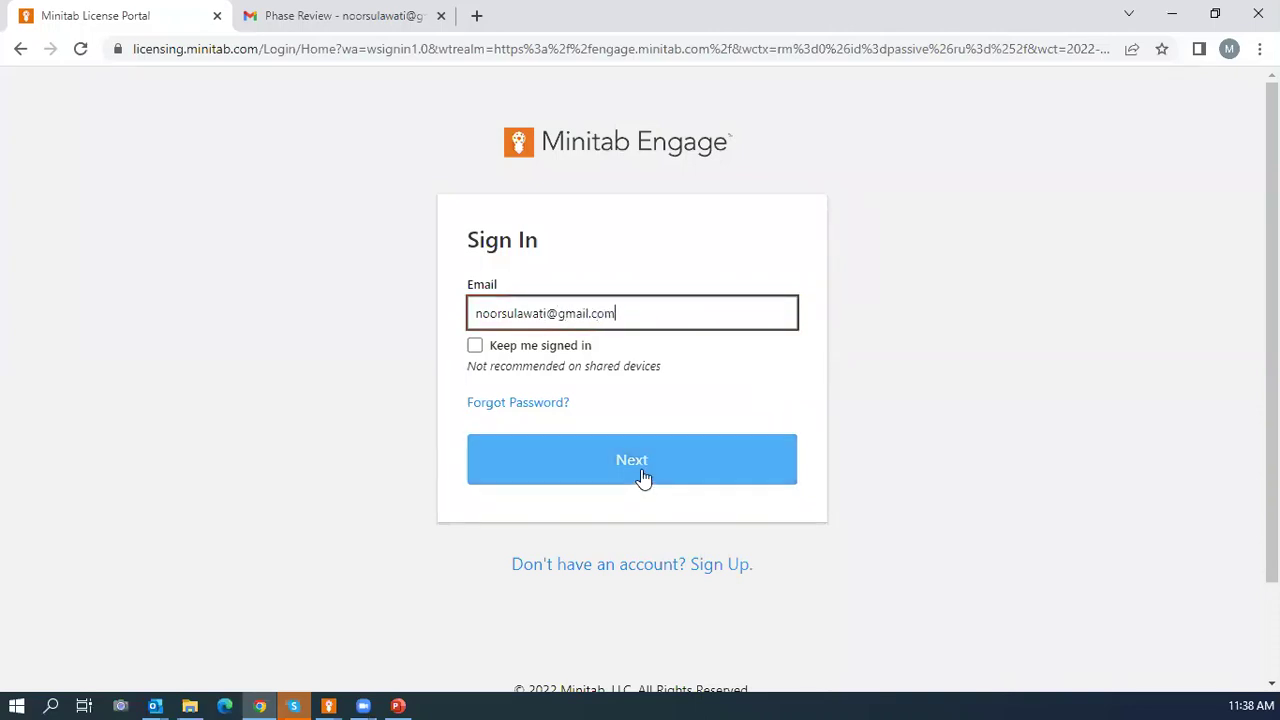
Sign back in with the mentor's email address and saved password.
left_click(641, 469)
left_click(628, 474)
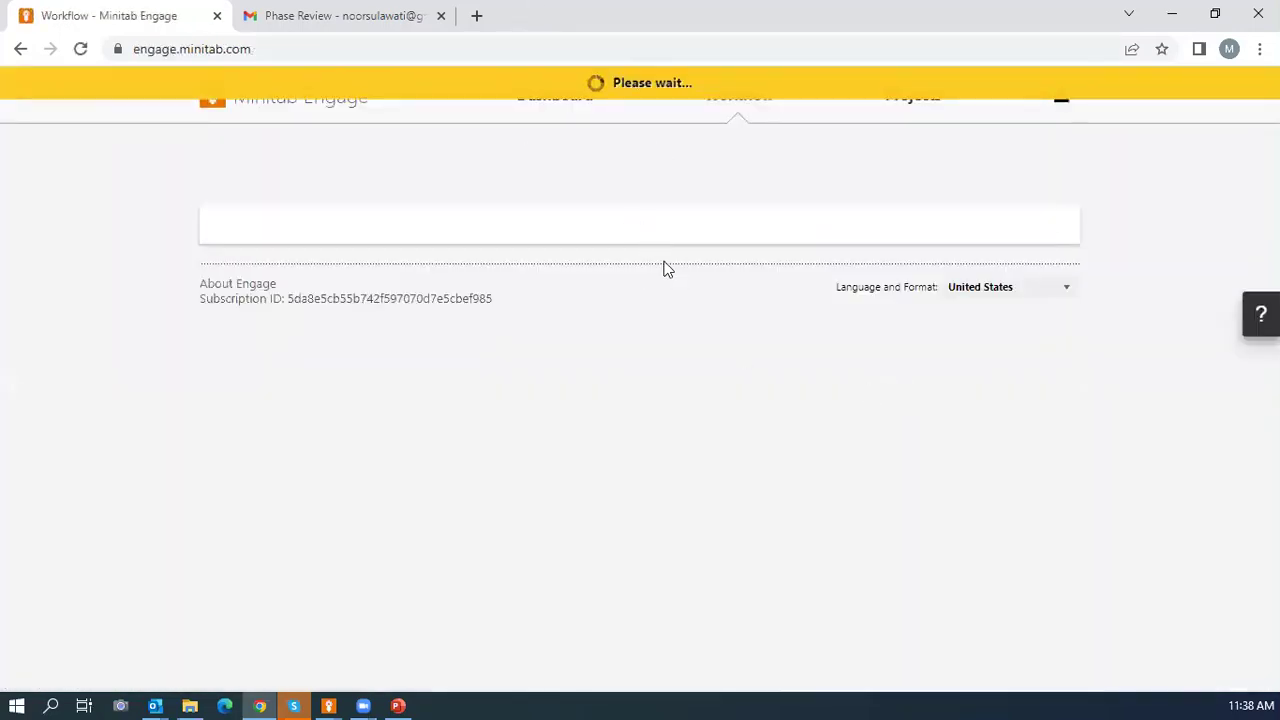
scroll(688, 298, "down", 4)
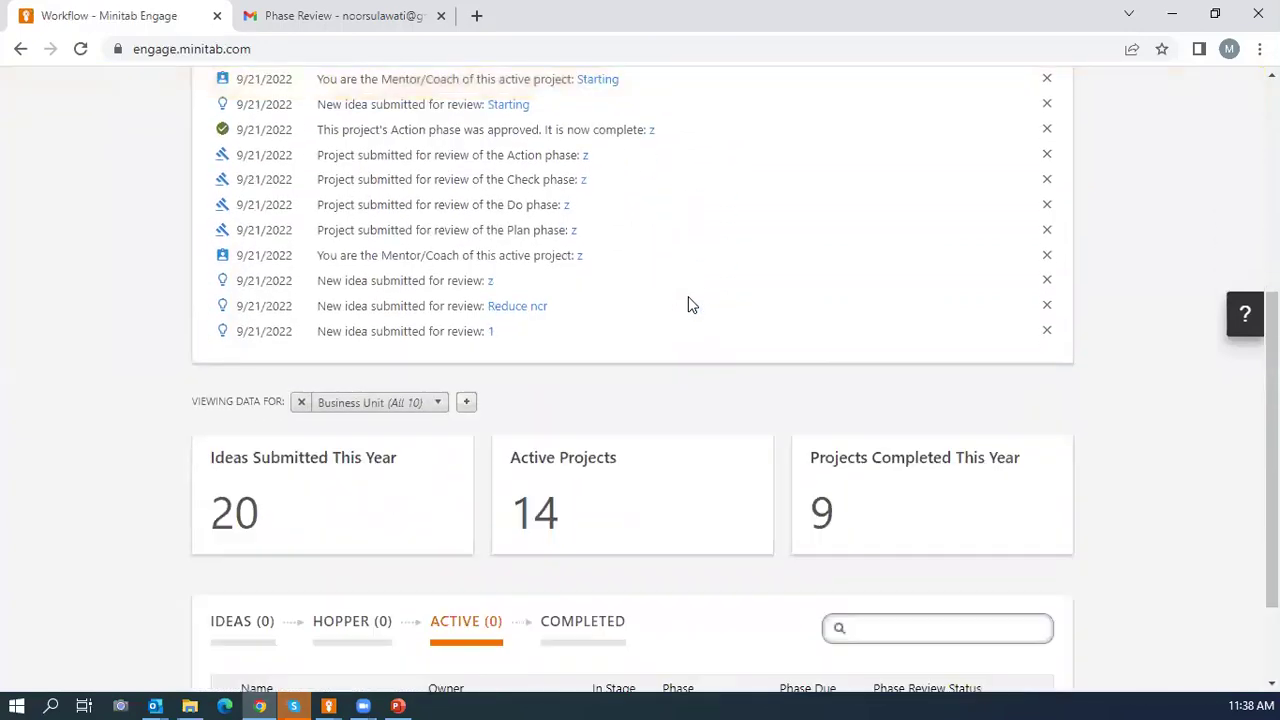
Expand New Idea 2 in the Active list and approve its Check - Action phase.
scroll(696, 321, "down", 2)
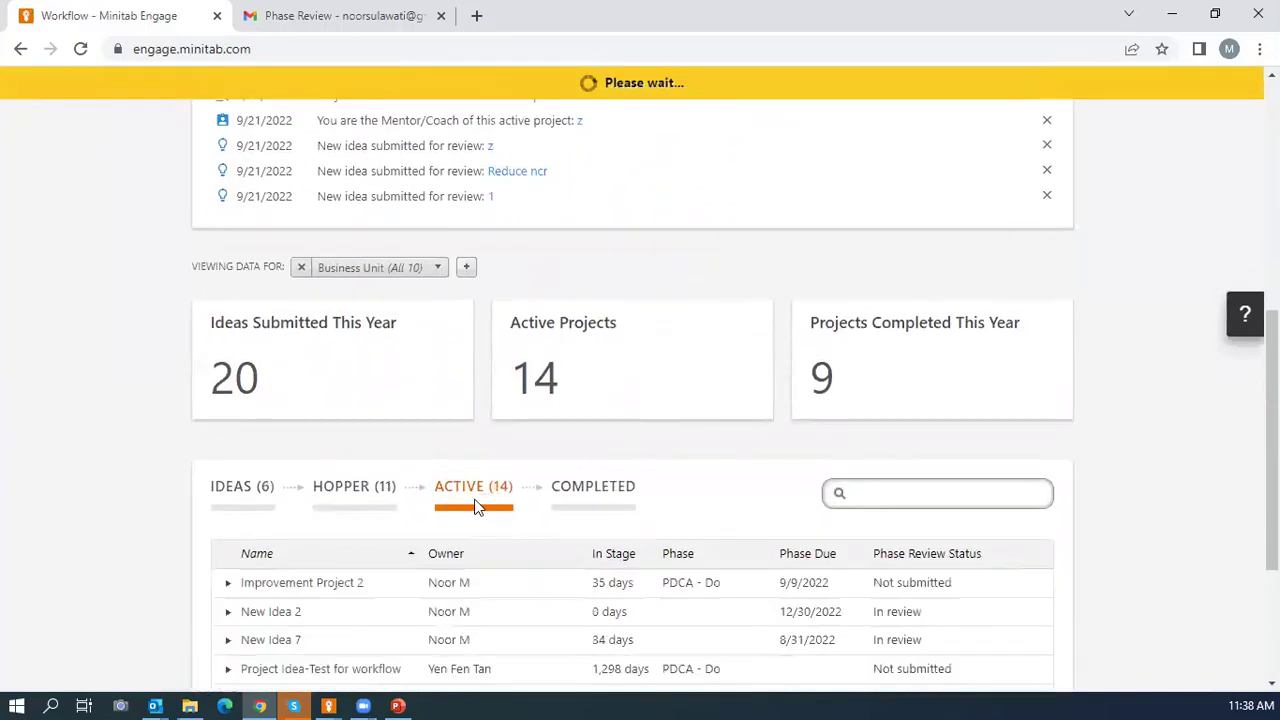
scroll(631, 506, "down", 3)
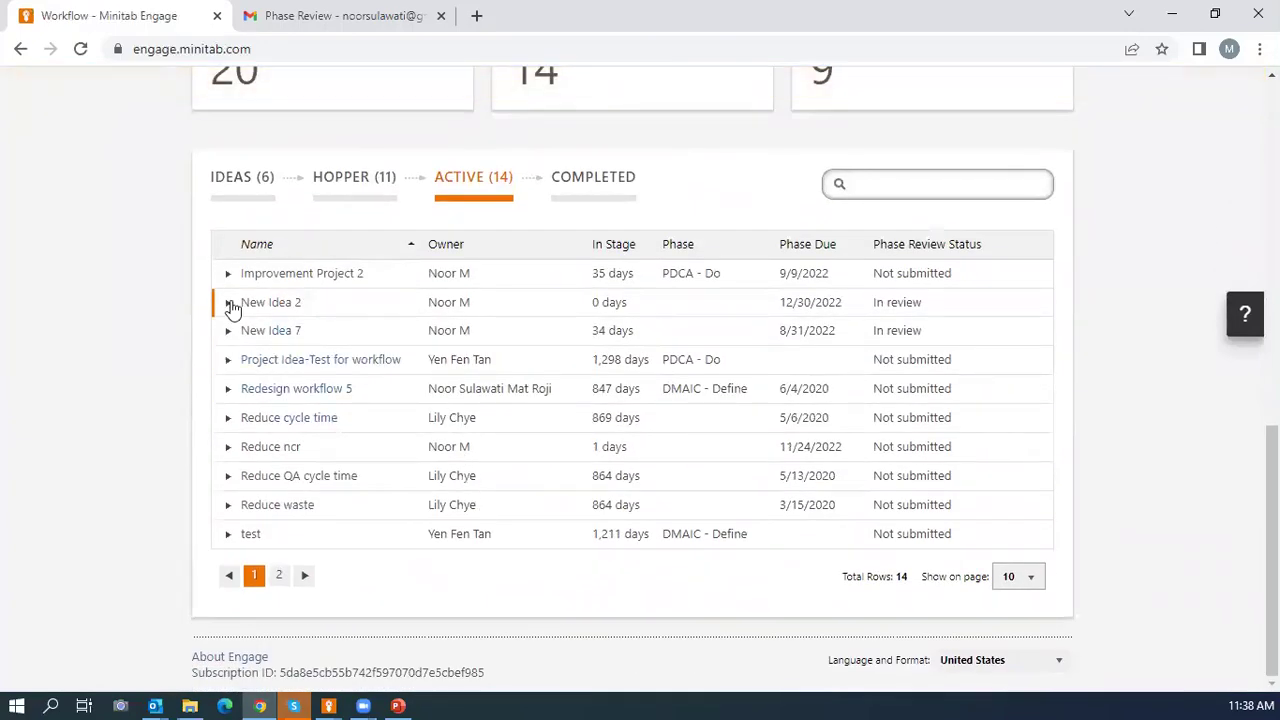
left_click(229, 304)
scroll(905, 470, "down", 4)
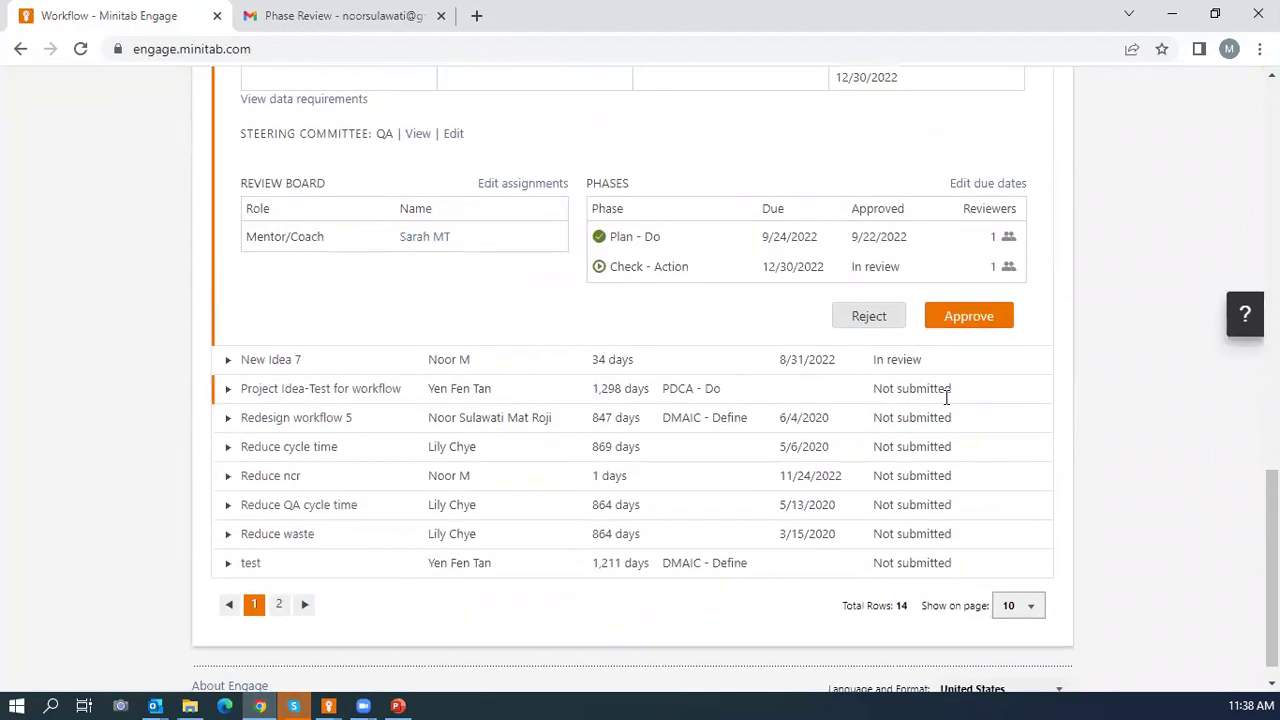
left_click(986, 316)
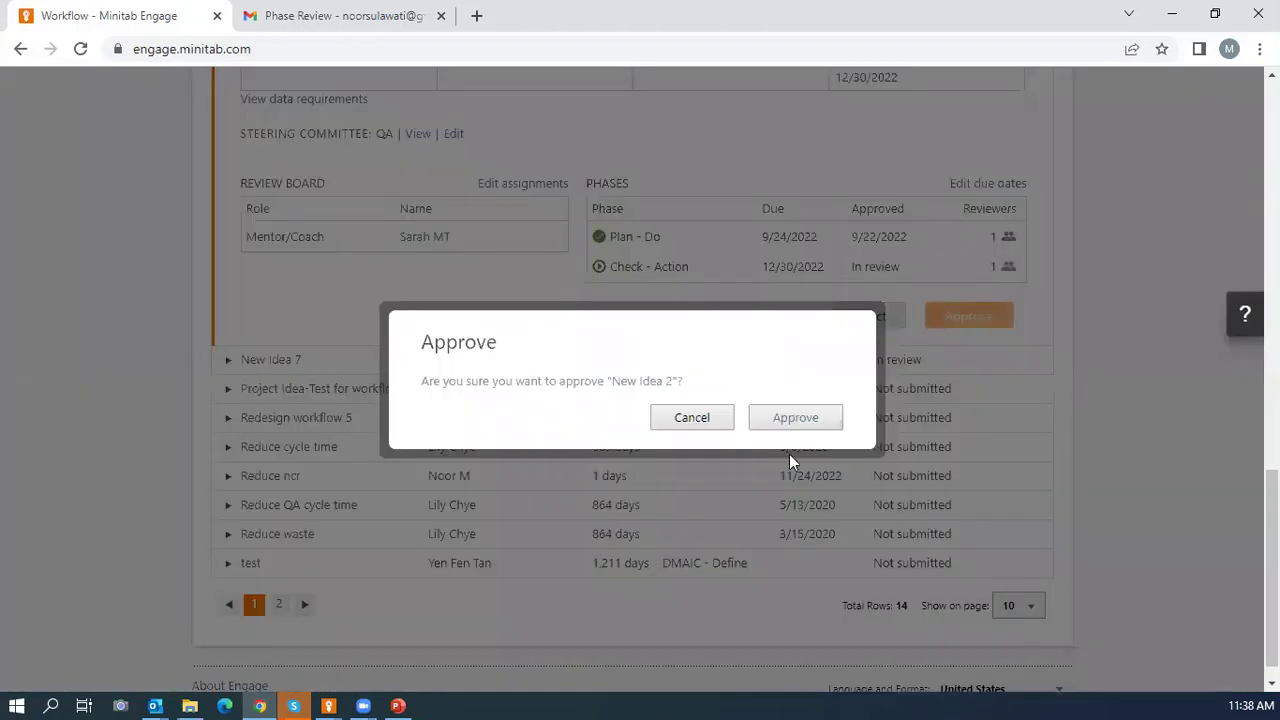
left_click(789, 425)
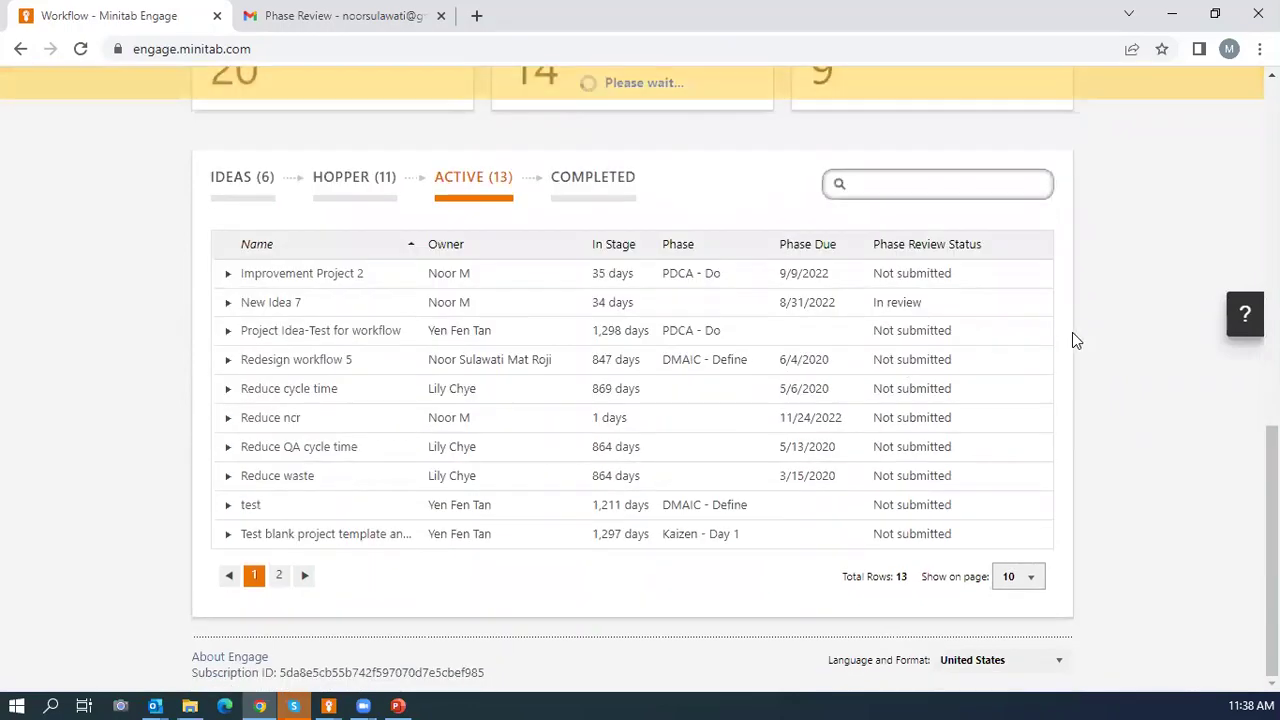
Open the Completed tab and expand New Idea 2 there.
left_click(569, 191)
scroll(651, 308, "down", 3)
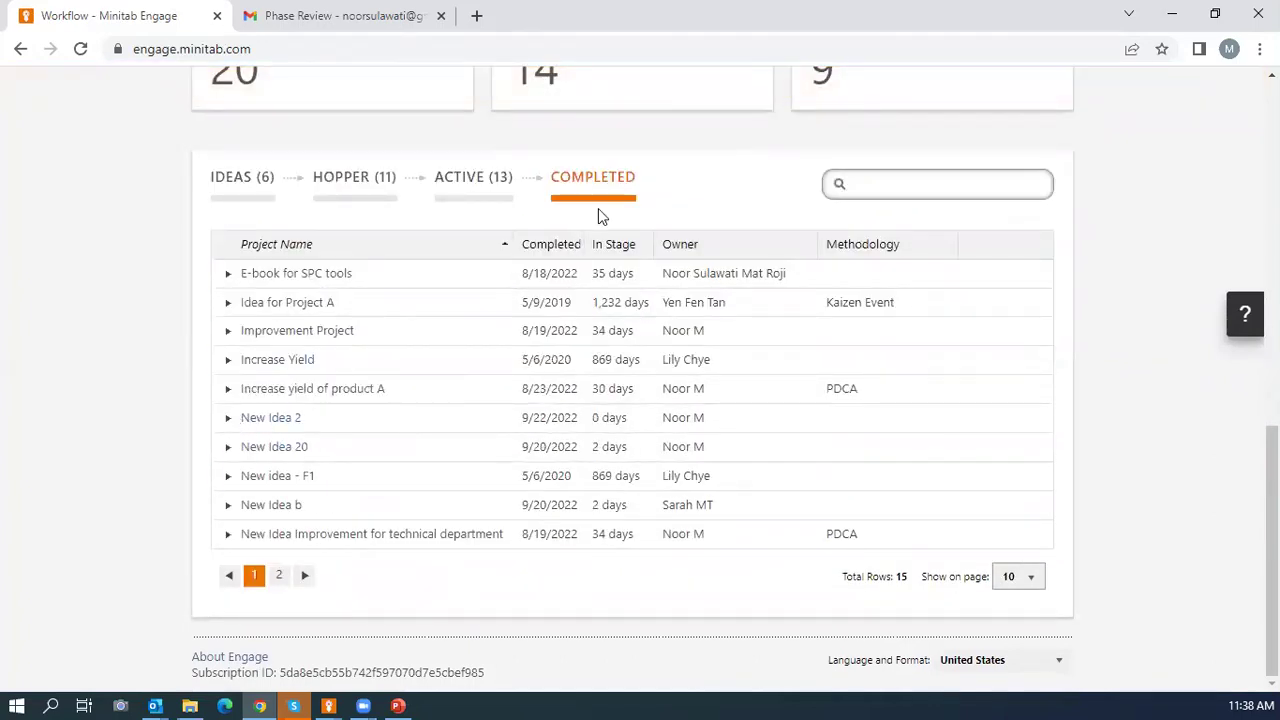
left_click(226, 420)
scroll(640, 433, "down", 3)
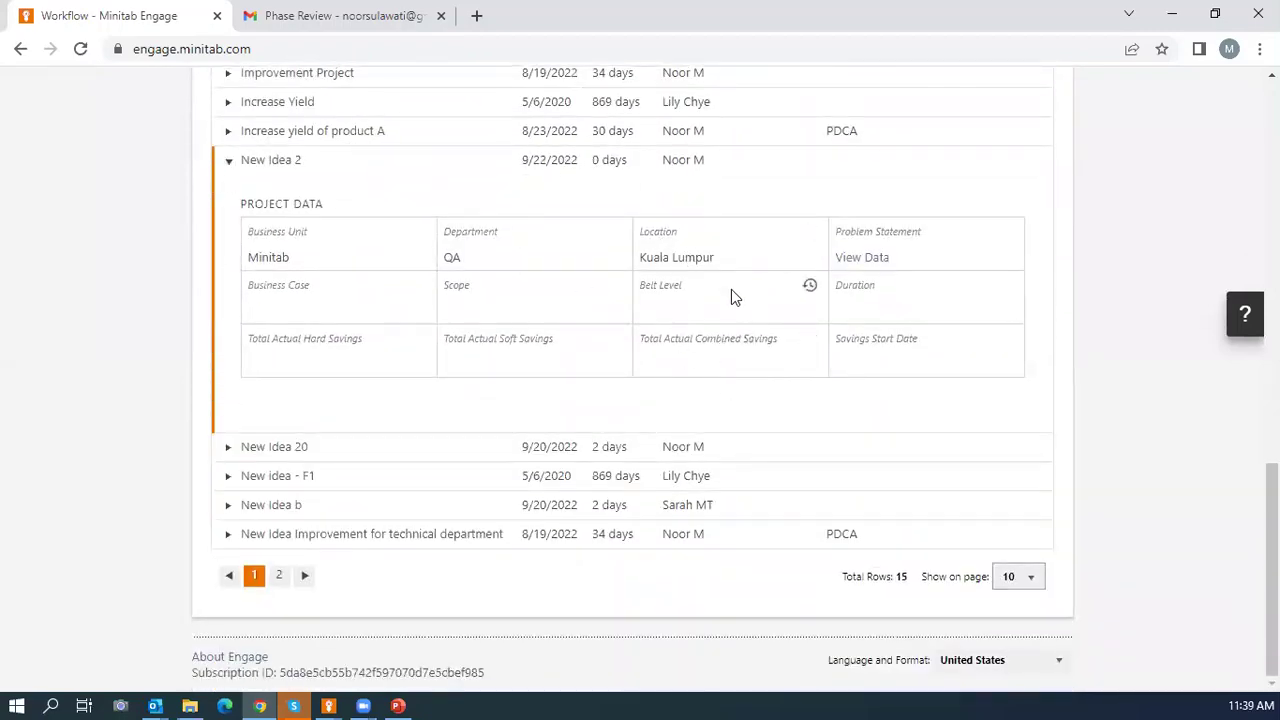
scroll(731, 290, "up", 15)
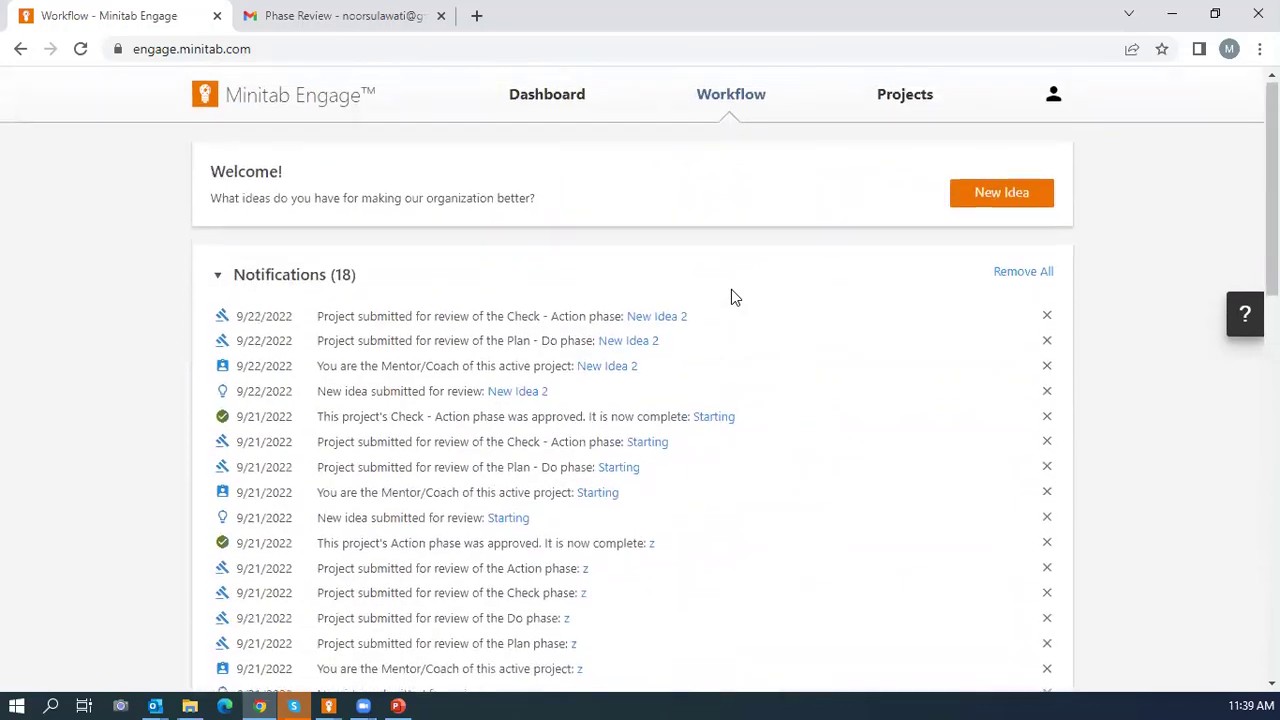
Open the Dashboard and switch it to the Projects in Progress dashboard.
left_click(547, 107)
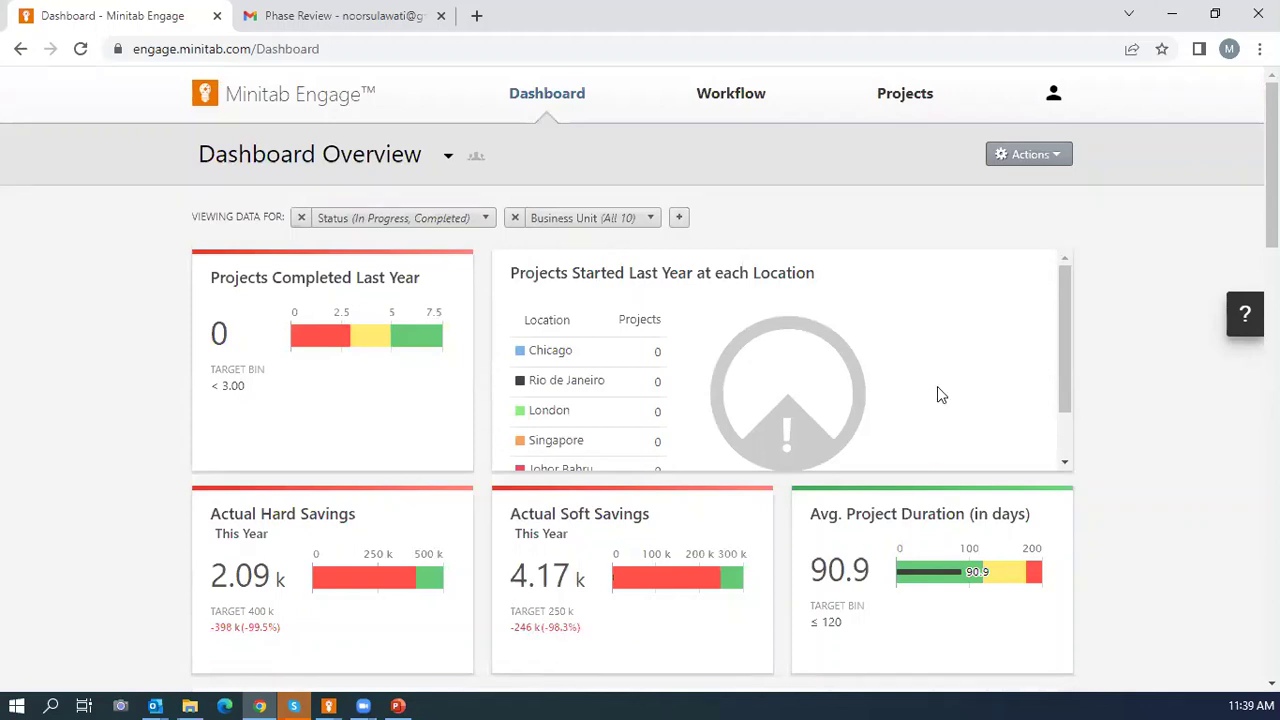
left_click(371, 163)
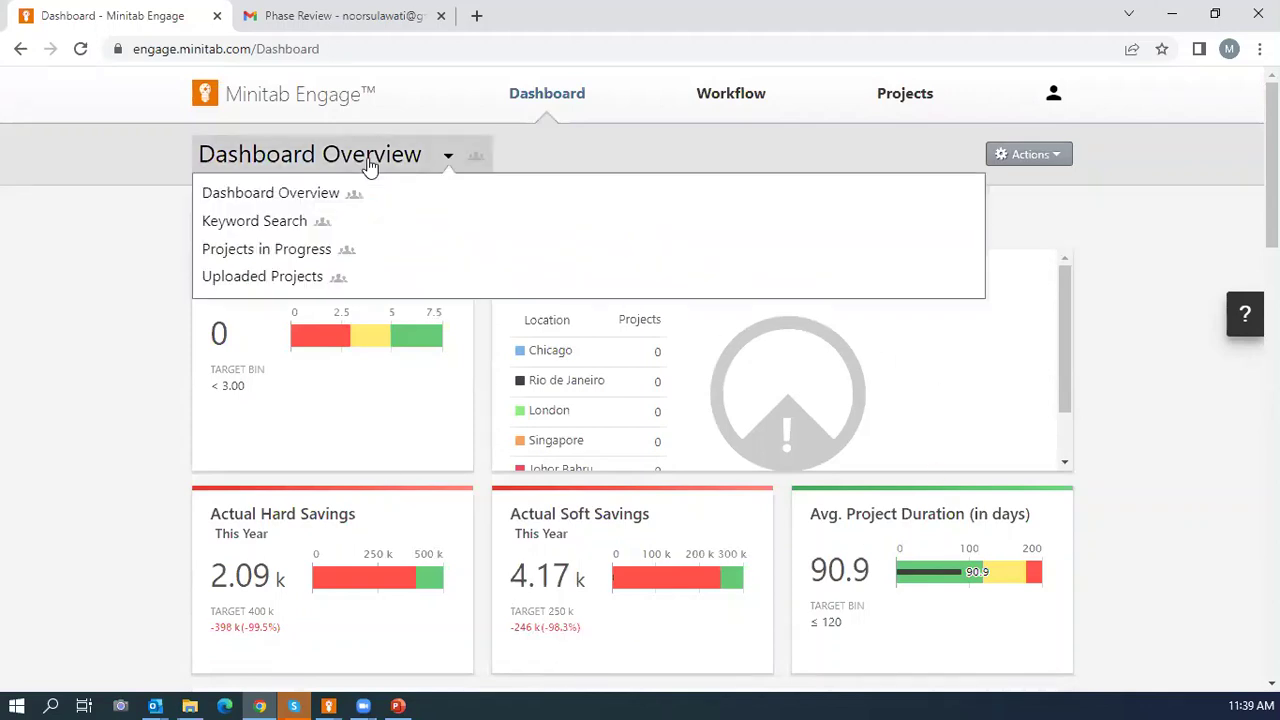
left_click(297, 250)
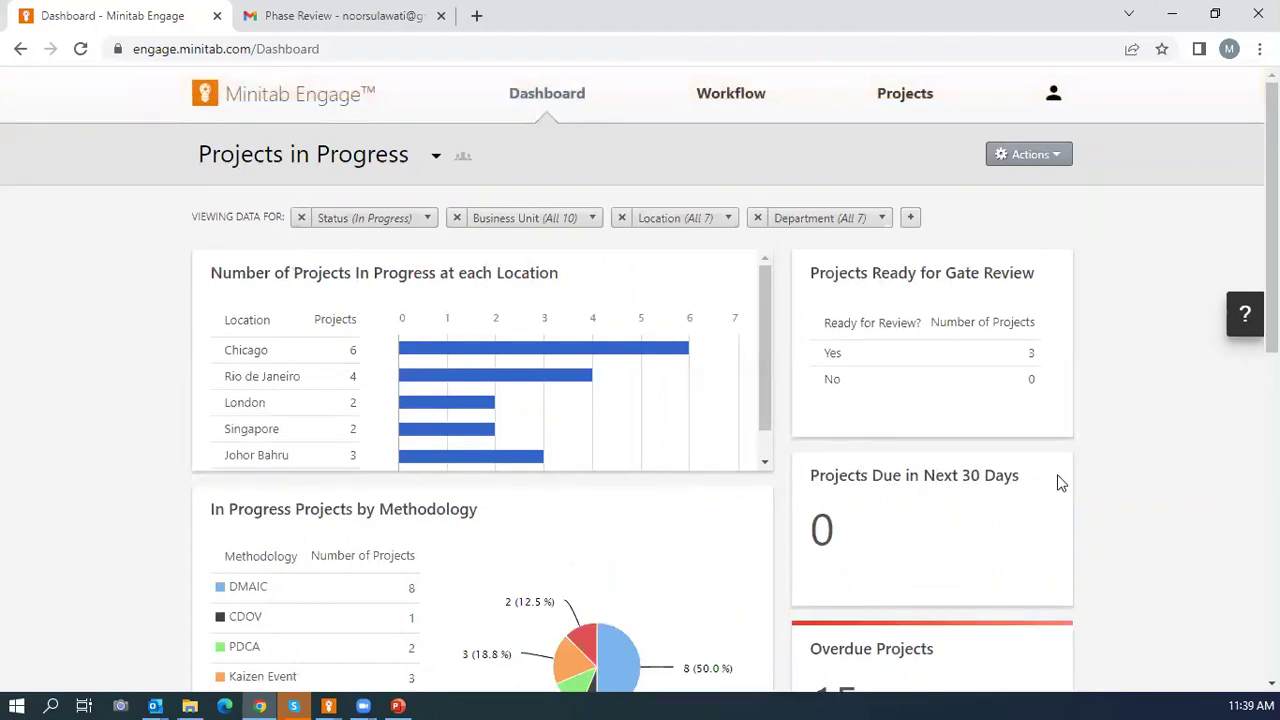
Preview the open taskbar windows and scroll through the in-progress Projects table.
left_click(155, 706)
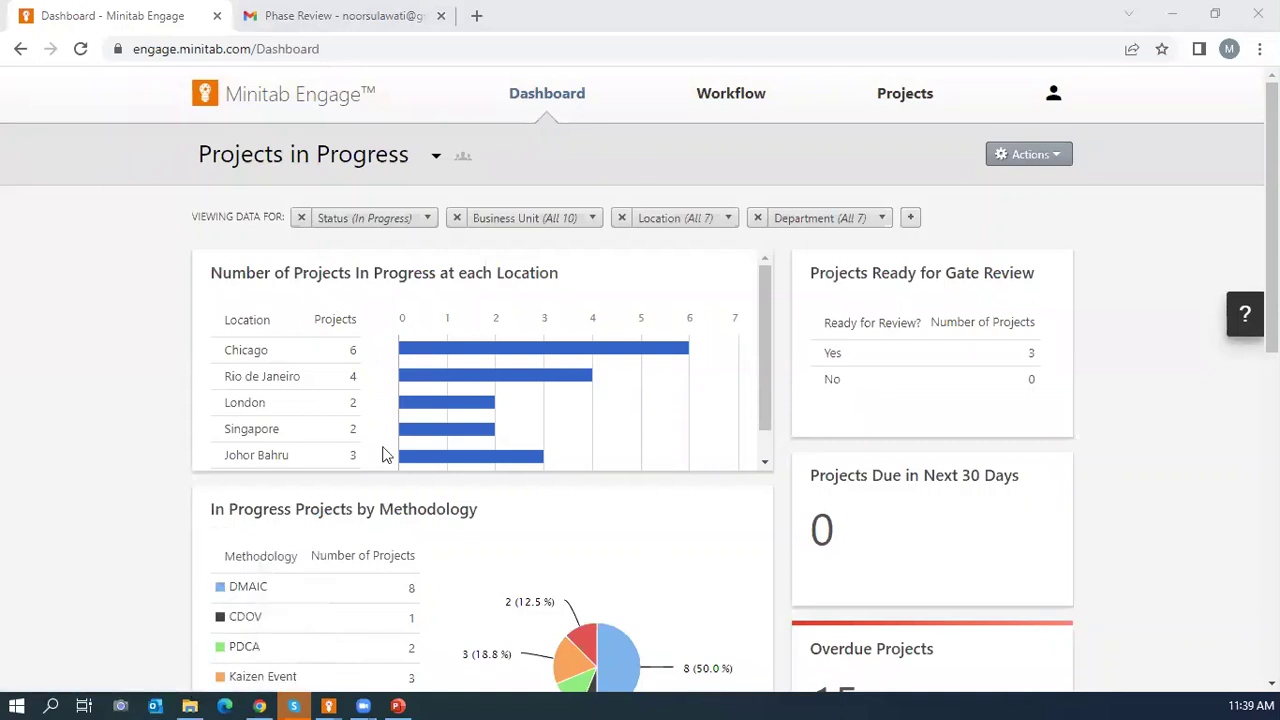
mouse_move(595, 335)
scroll(1186, 434, "down", 1)
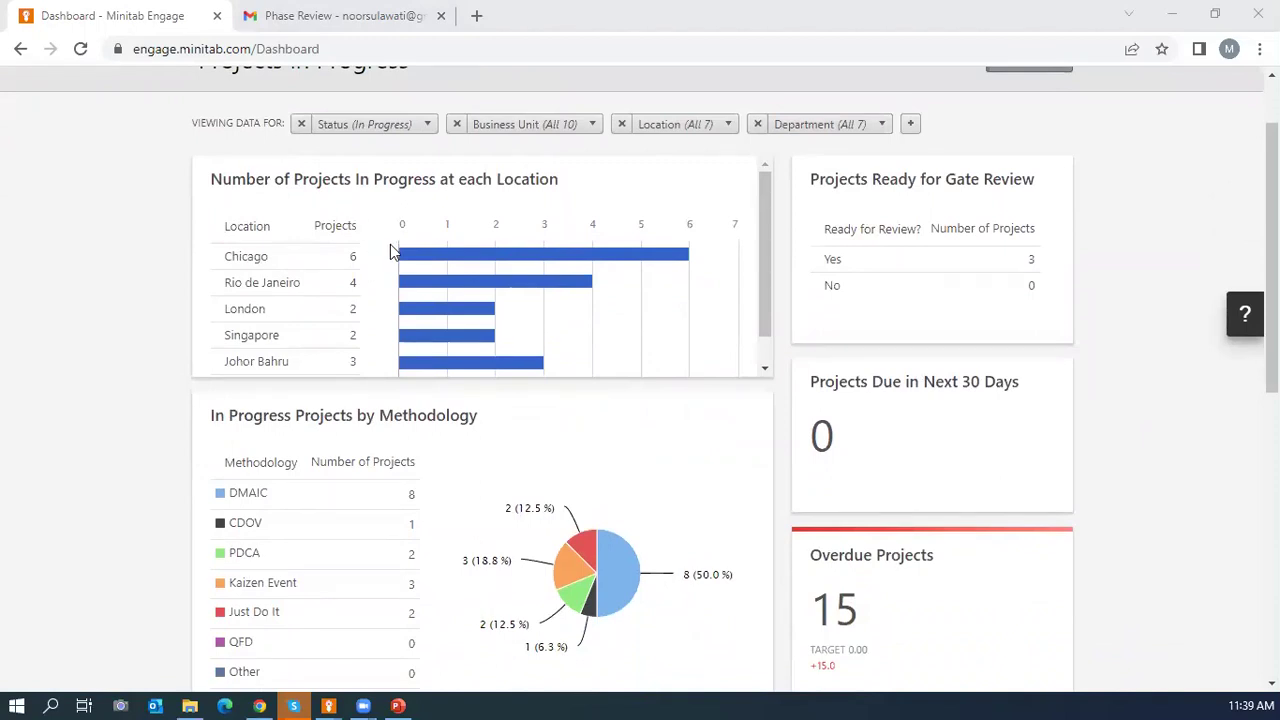
scroll(391, 251, "down", 1)
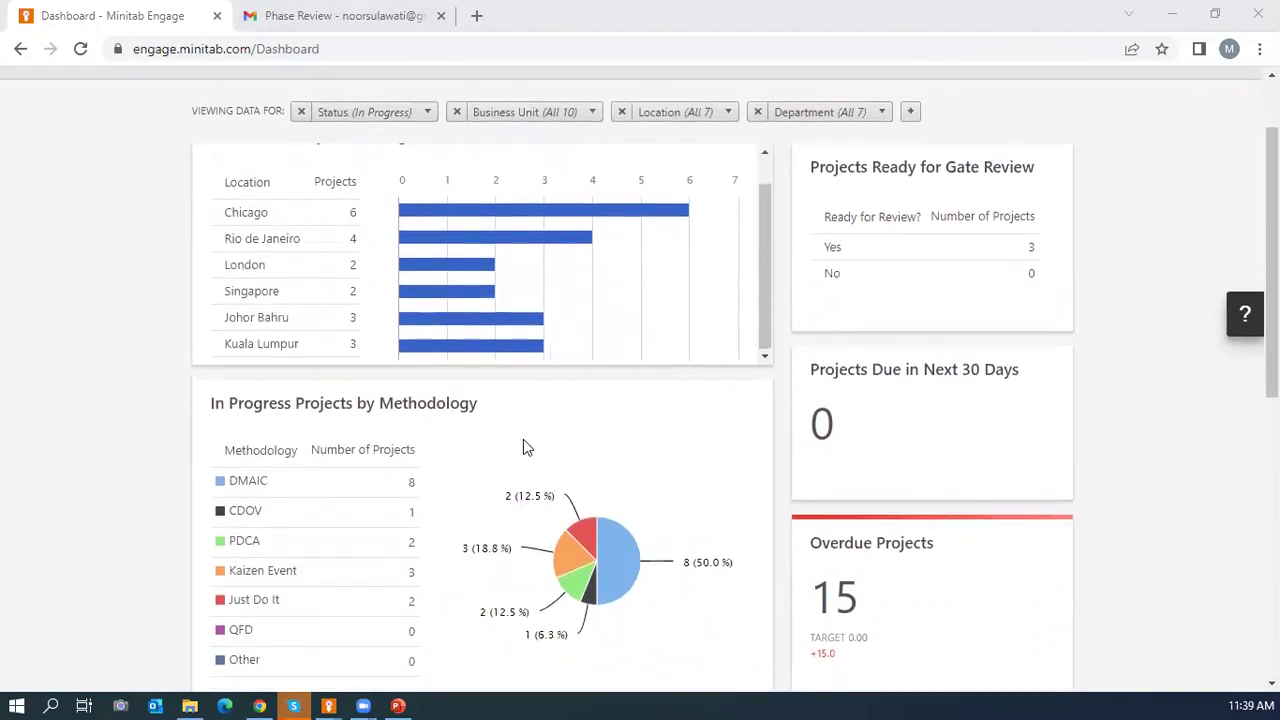
scroll(390, 434, "down", 3)
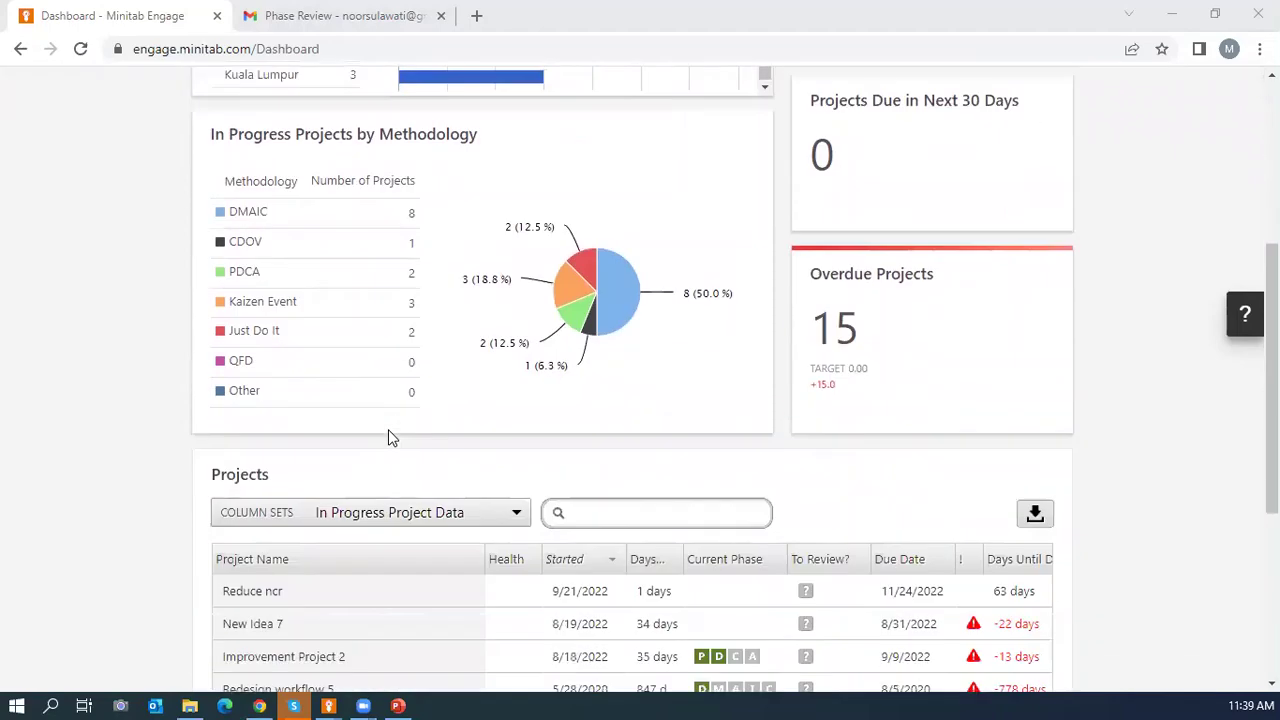
mouse_move(492, 210)
scroll(506, 324, "down", 3)
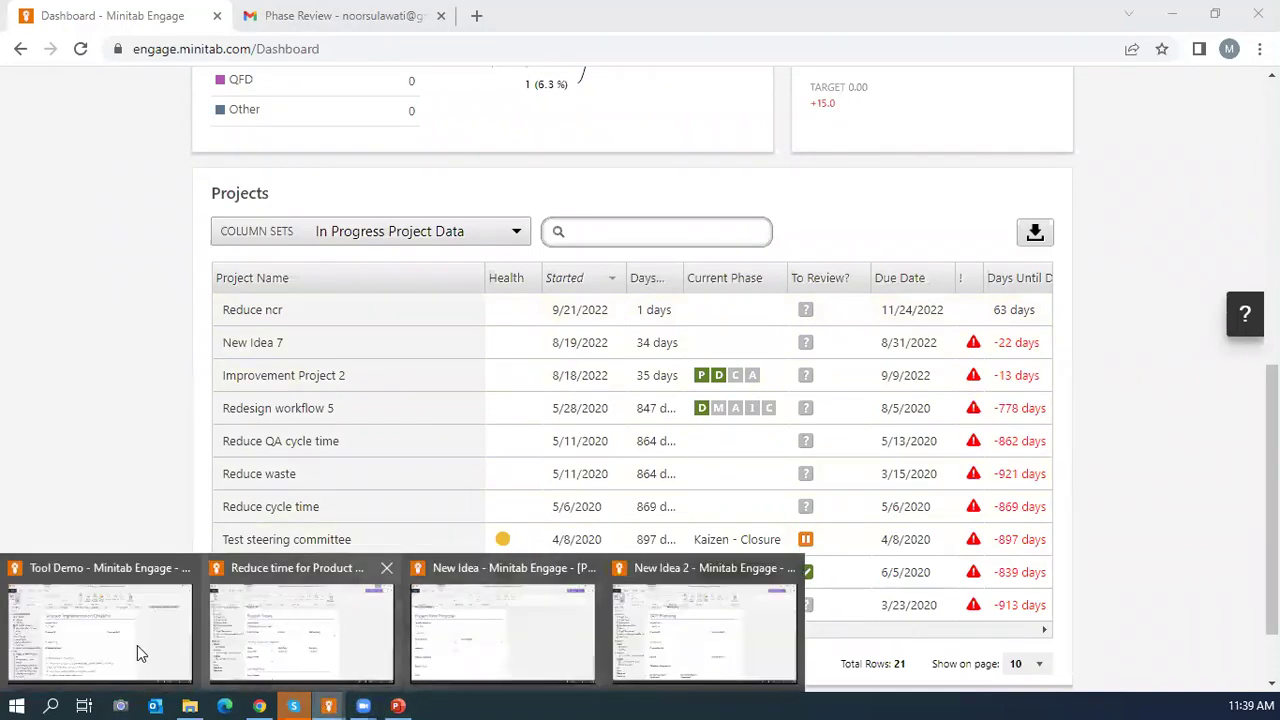
In desktop New Idea 2, close Project Workflow, view Project Today and Project Charter, then return to Chrome.
left_click(712, 636)
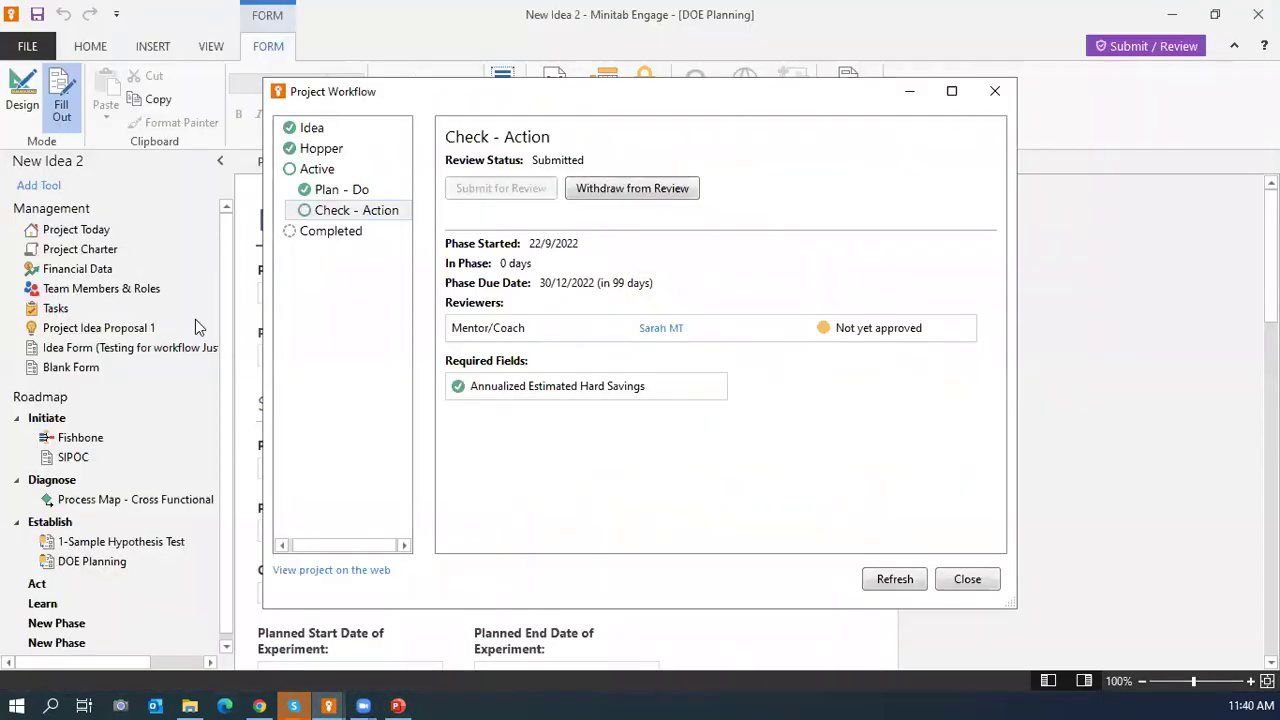
left_click(995, 91)
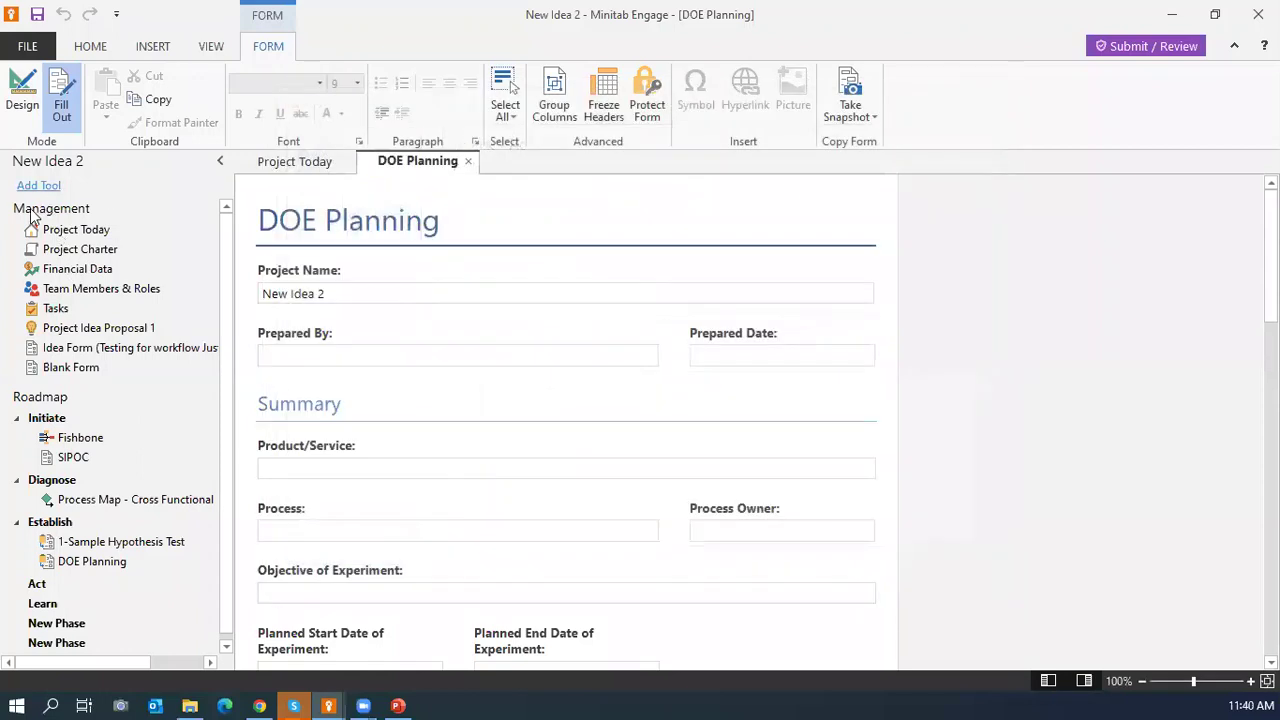
left_click(57, 232)
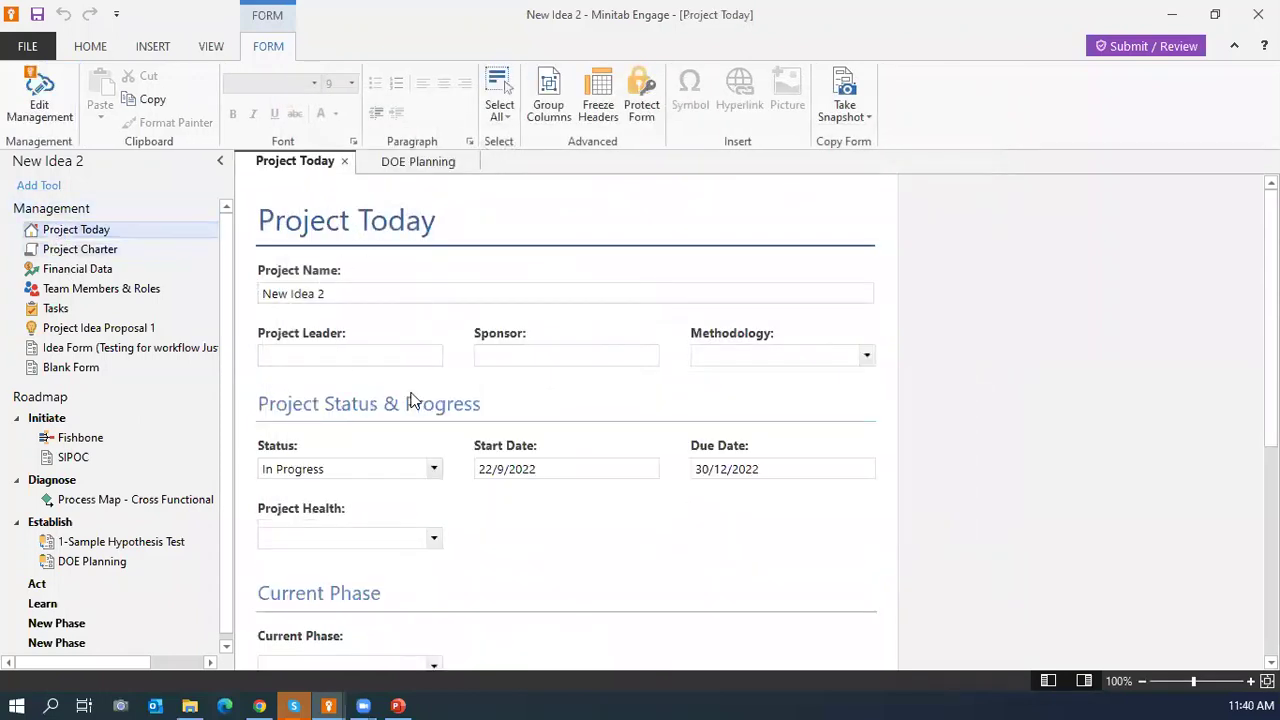
scroll(304, 398, "down", 2)
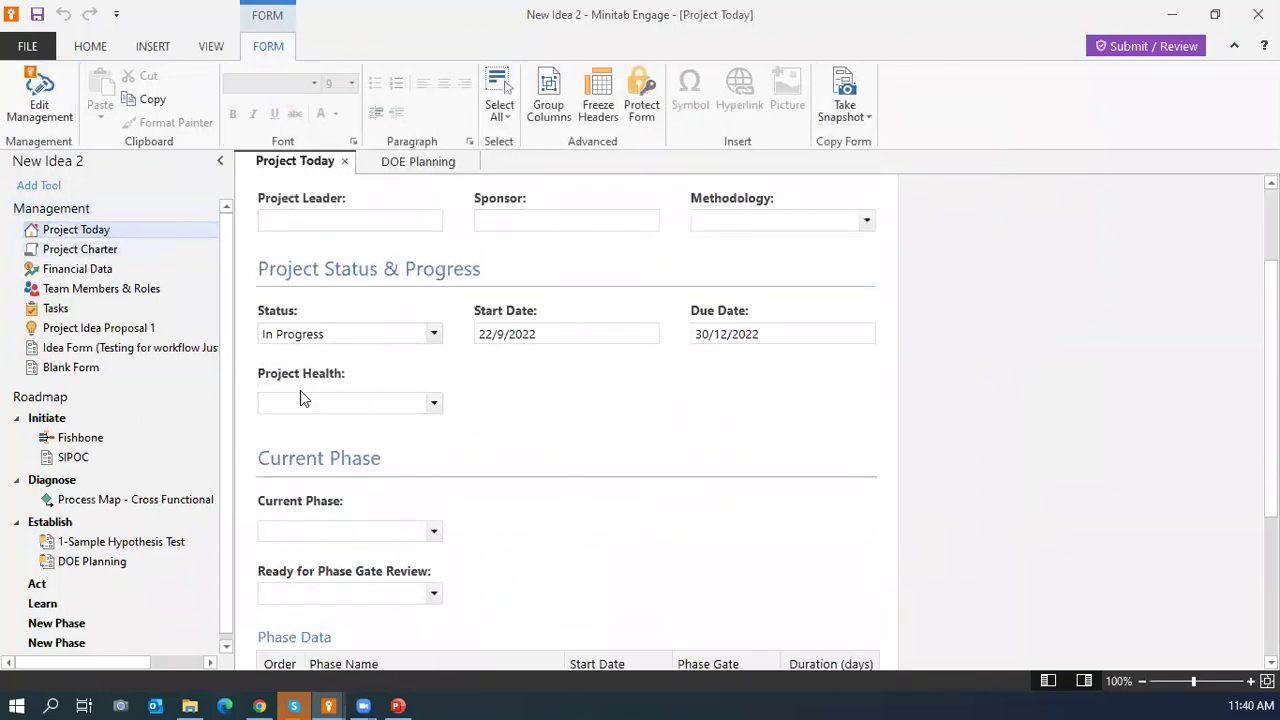
left_click(68, 251)
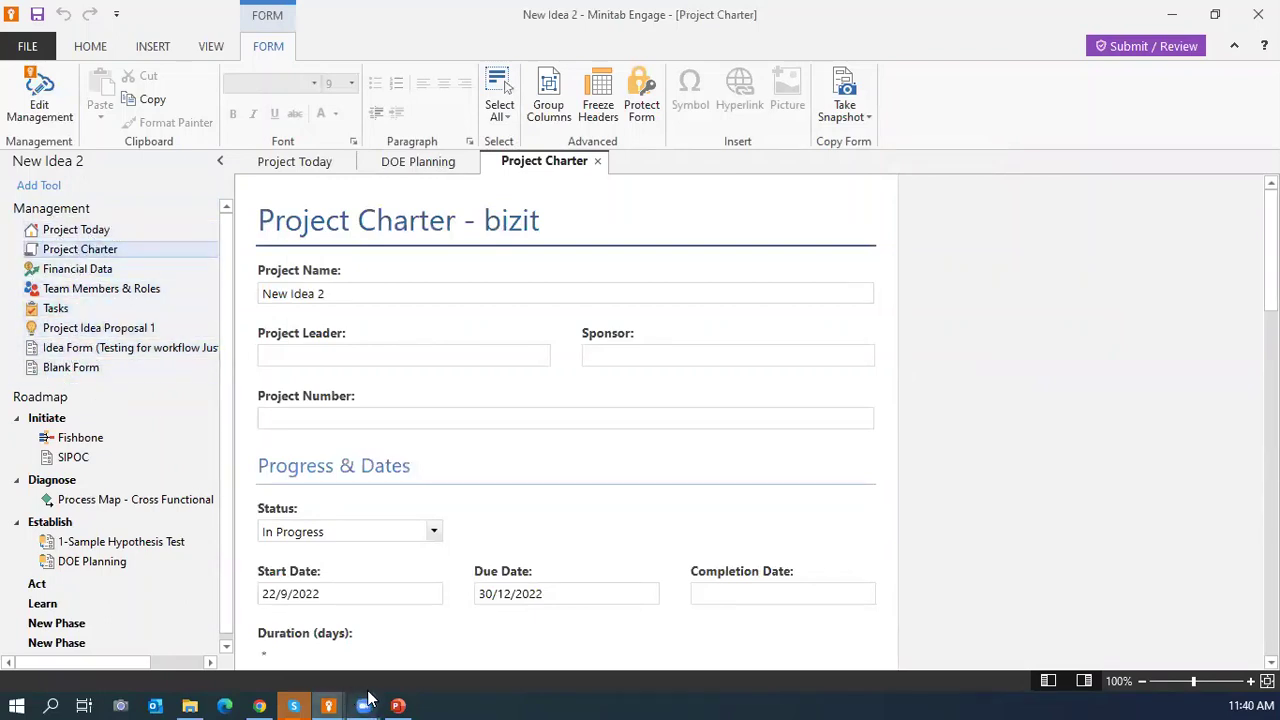
left_click(259, 704)
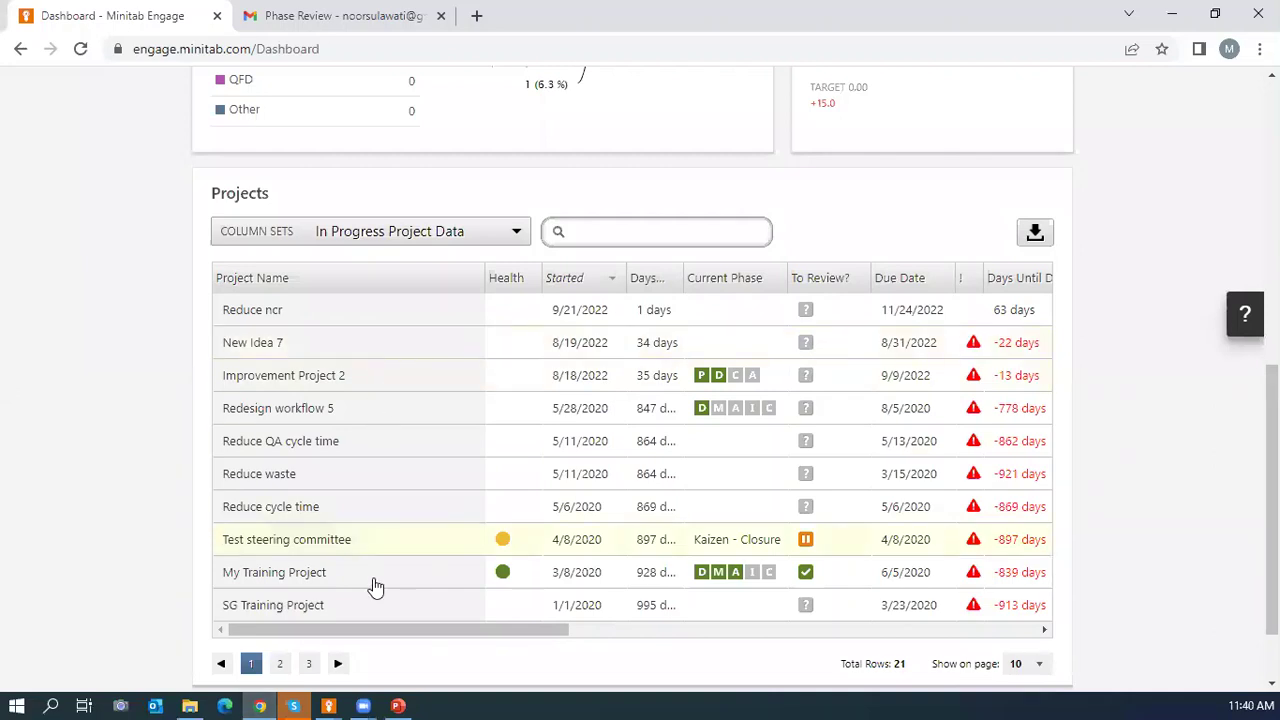
left_click(334, 694)
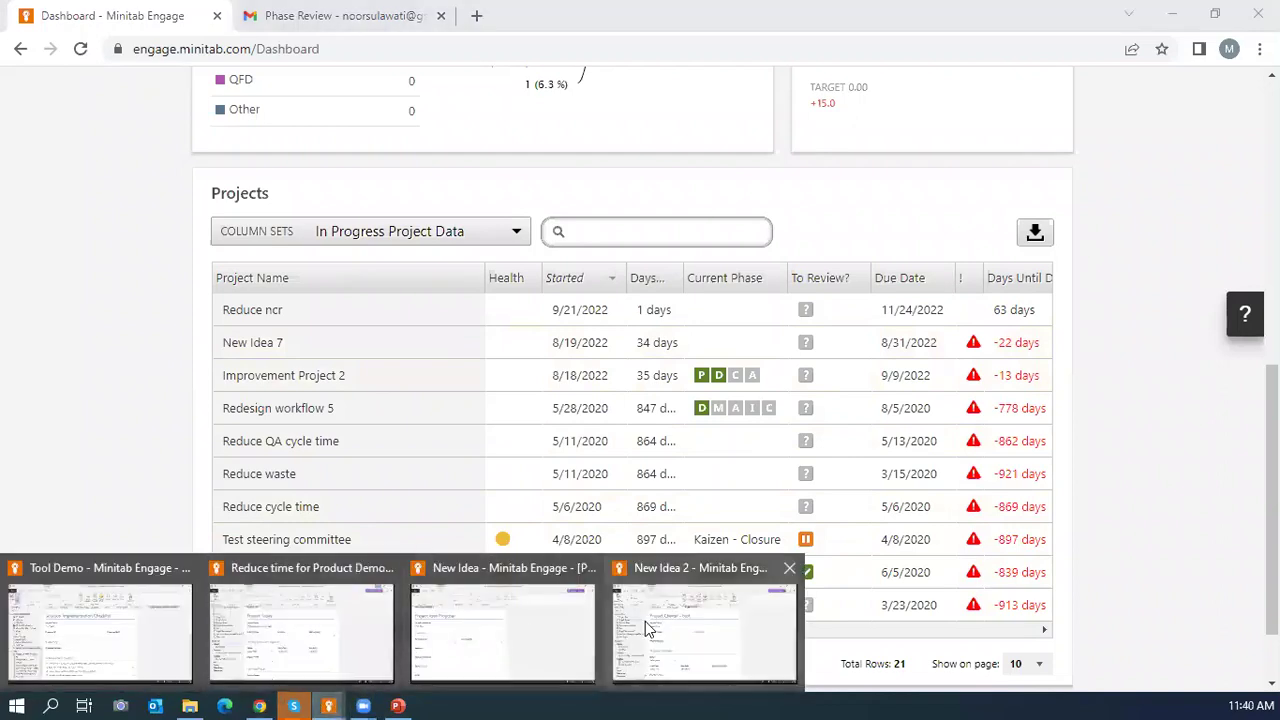
left_click(690, 640)
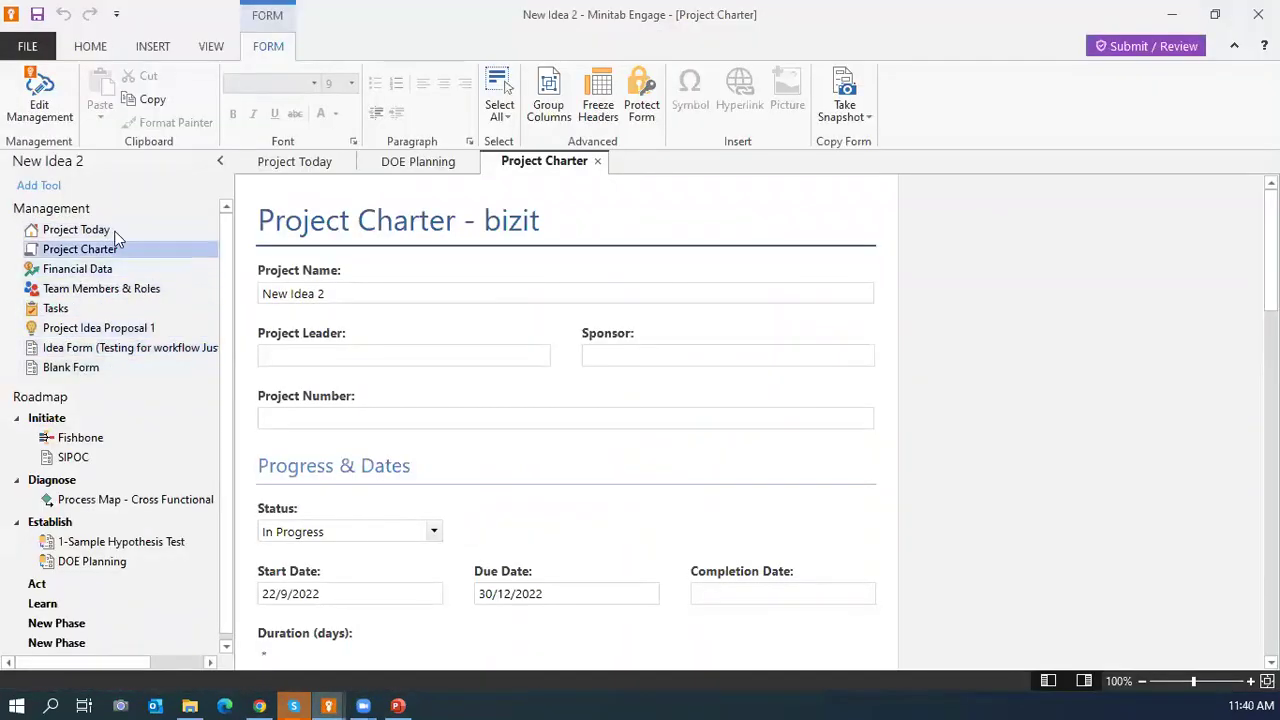
left_click(259, 706)
scroll(1105, 168, "up", 10)
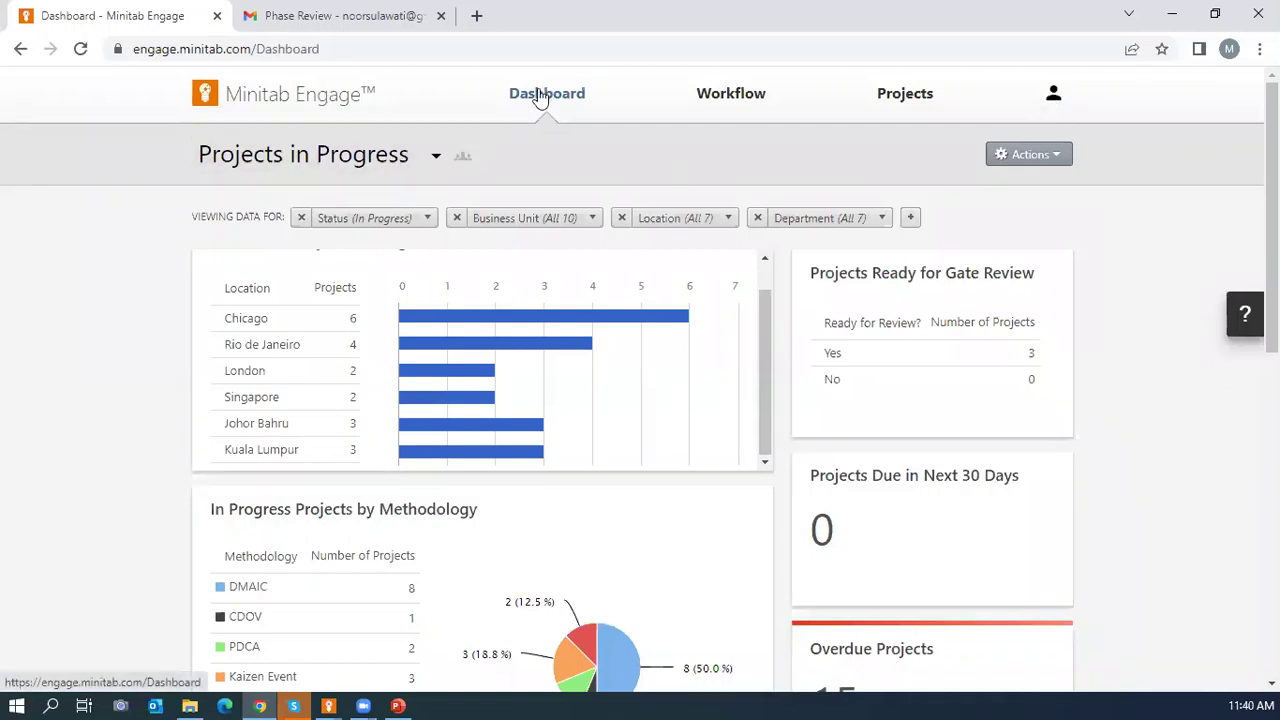
left_click(711, 98)
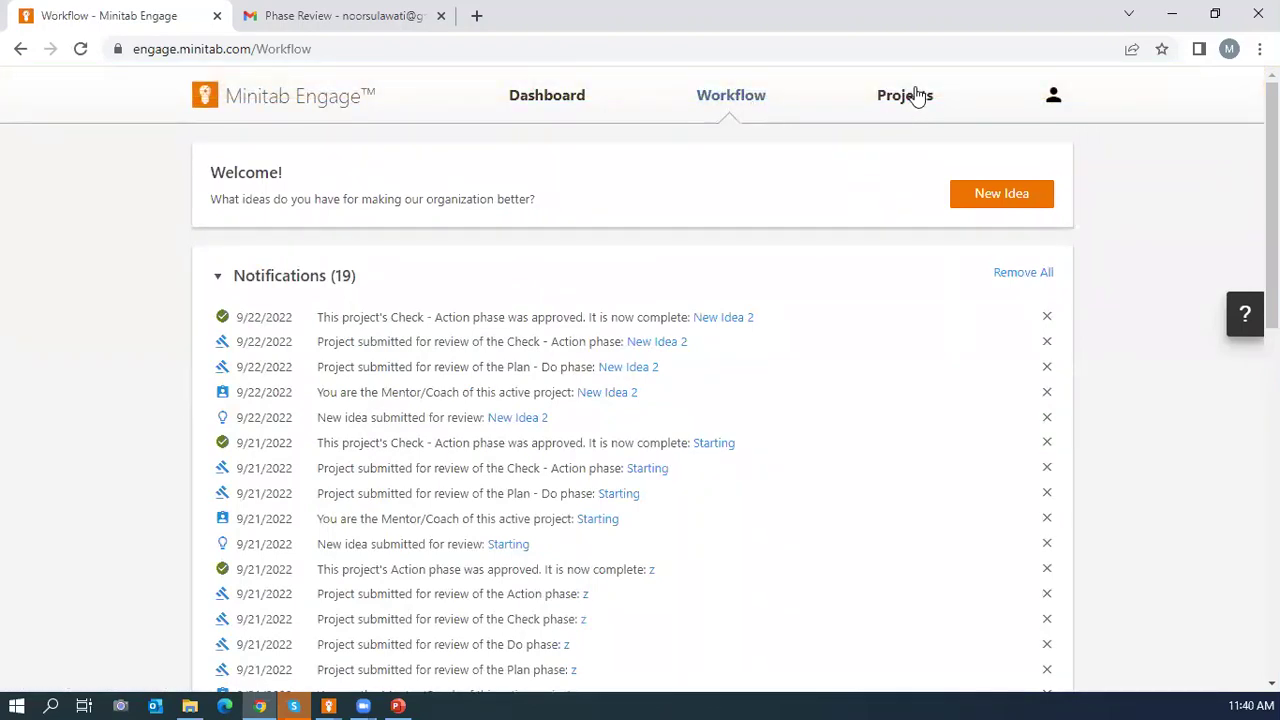
left_click(908, 95)
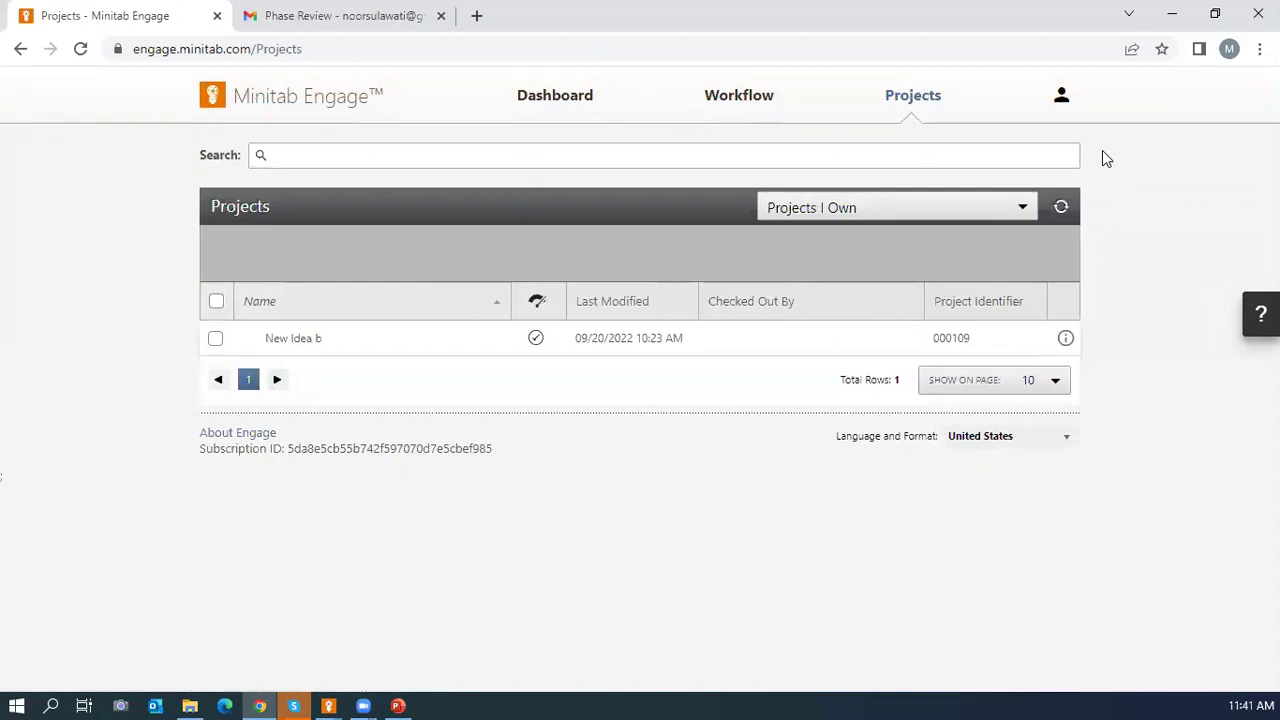
left_click(550, 100)
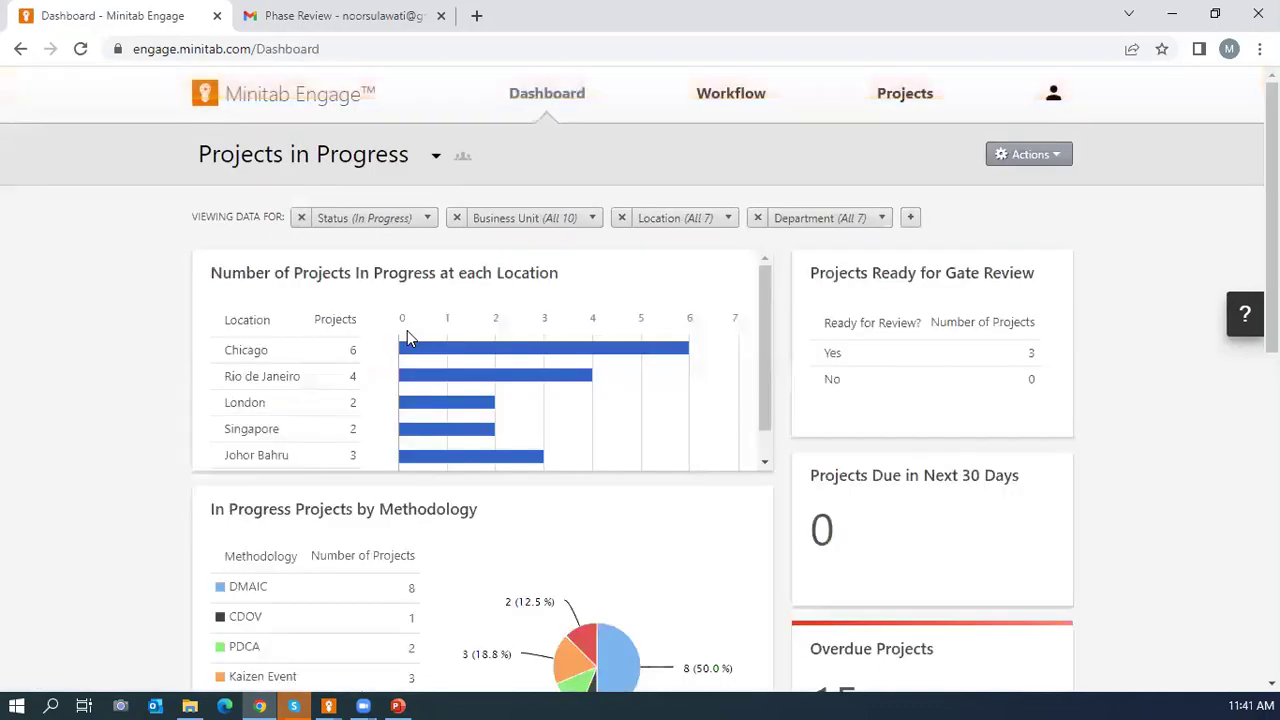
left_click(330, 705)
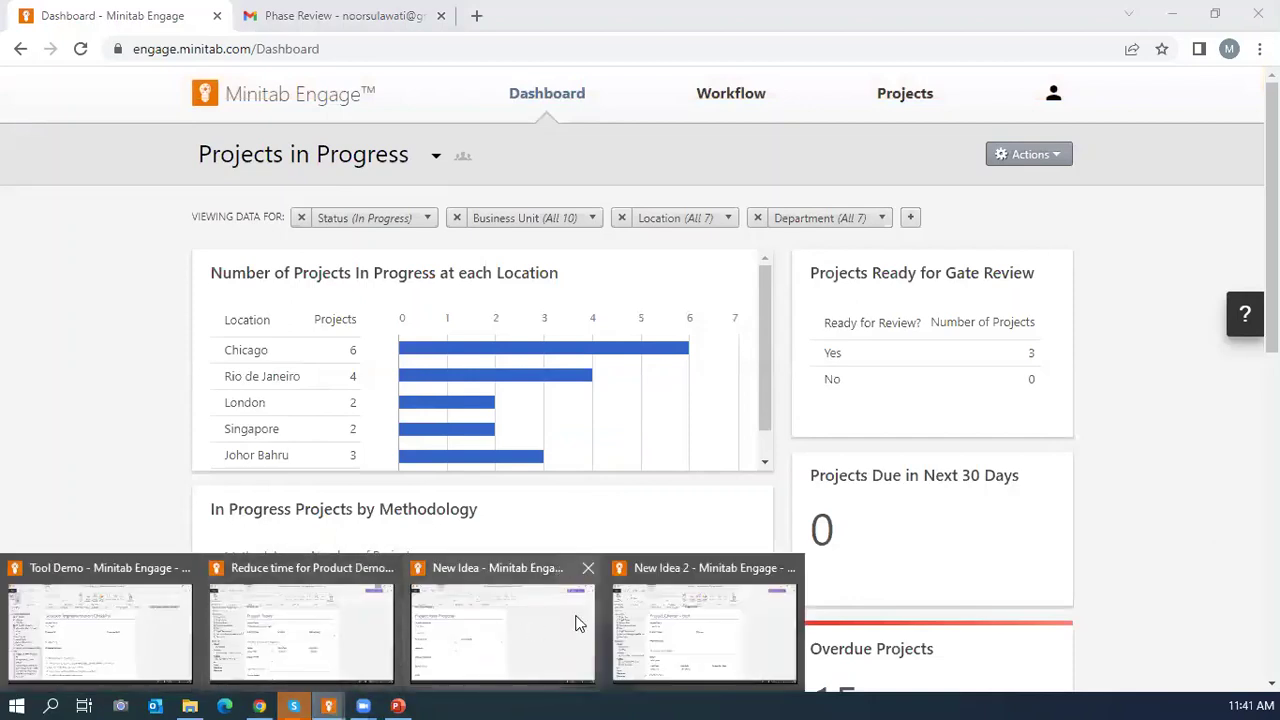
left_click(645, 625)
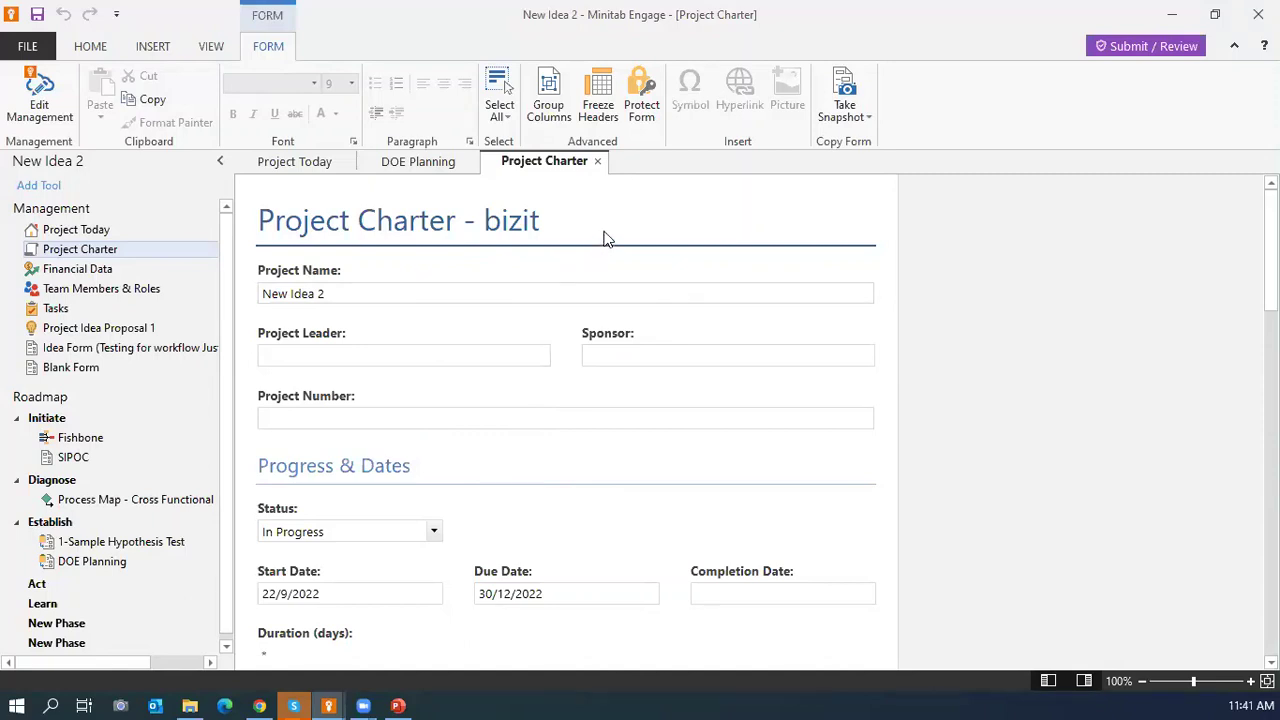
scroll(605, 238, "down", 1)
scroll(605, 240, "up", 1)
scroll(421, 500, "down", 2)
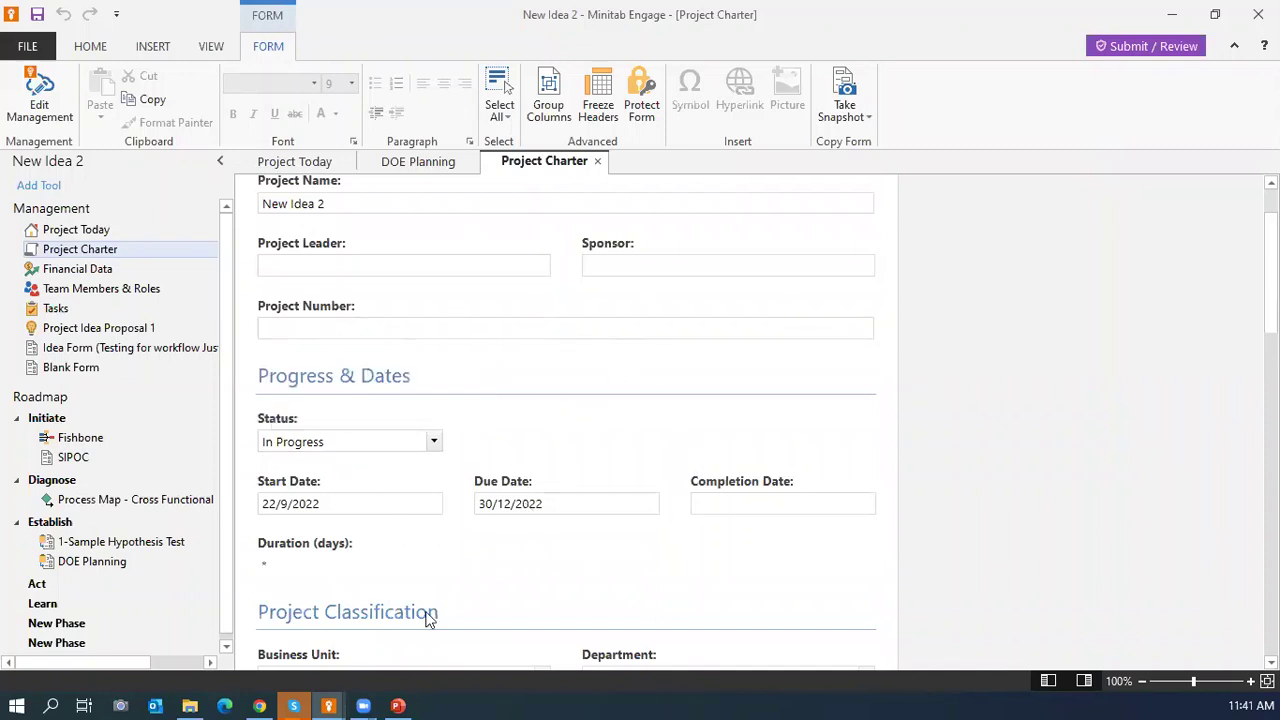
left_click(260, 700)
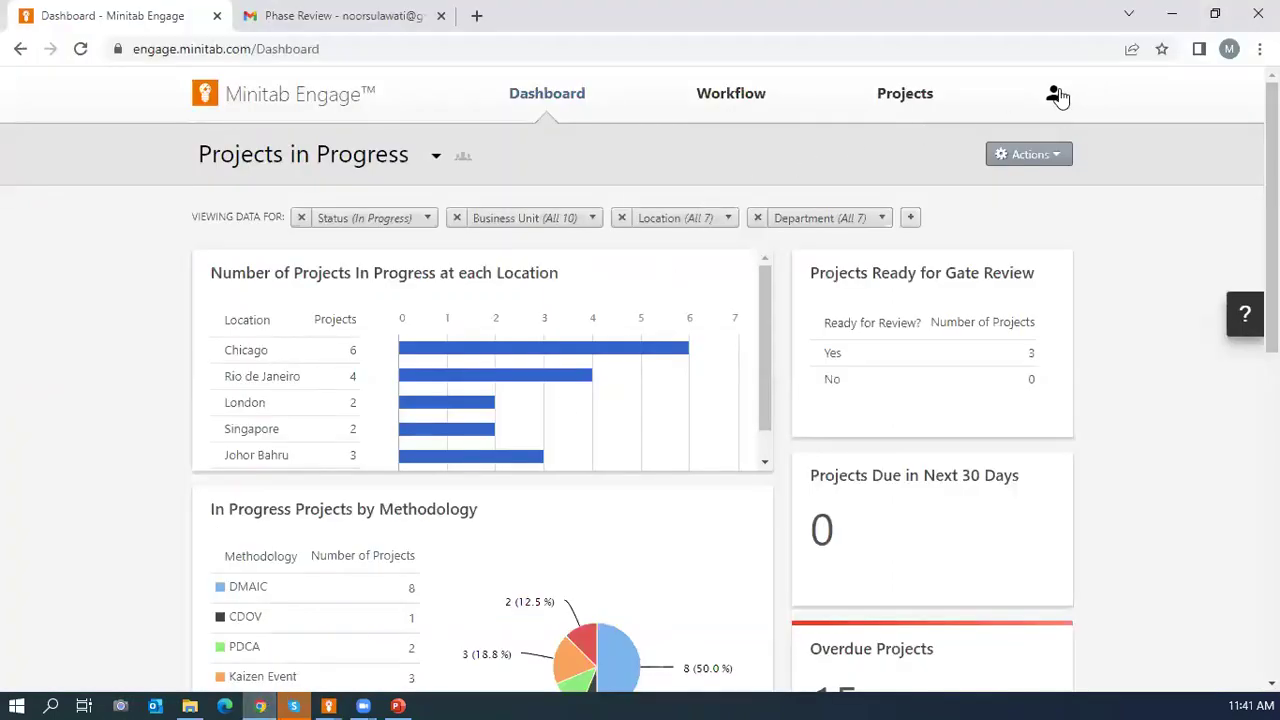
Sign out, then sign in with the administrator's e-mail and saved password, using the second subscription.
left_click(1054, 93)
left_click(818, 286)
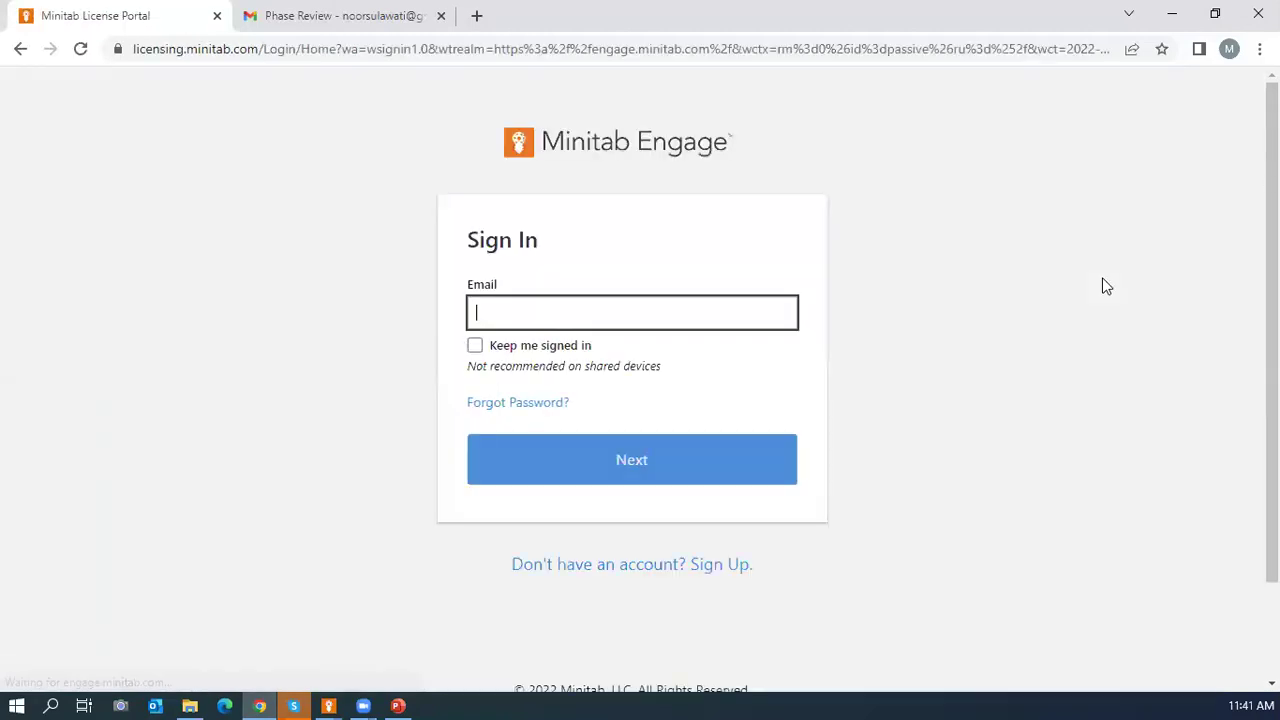
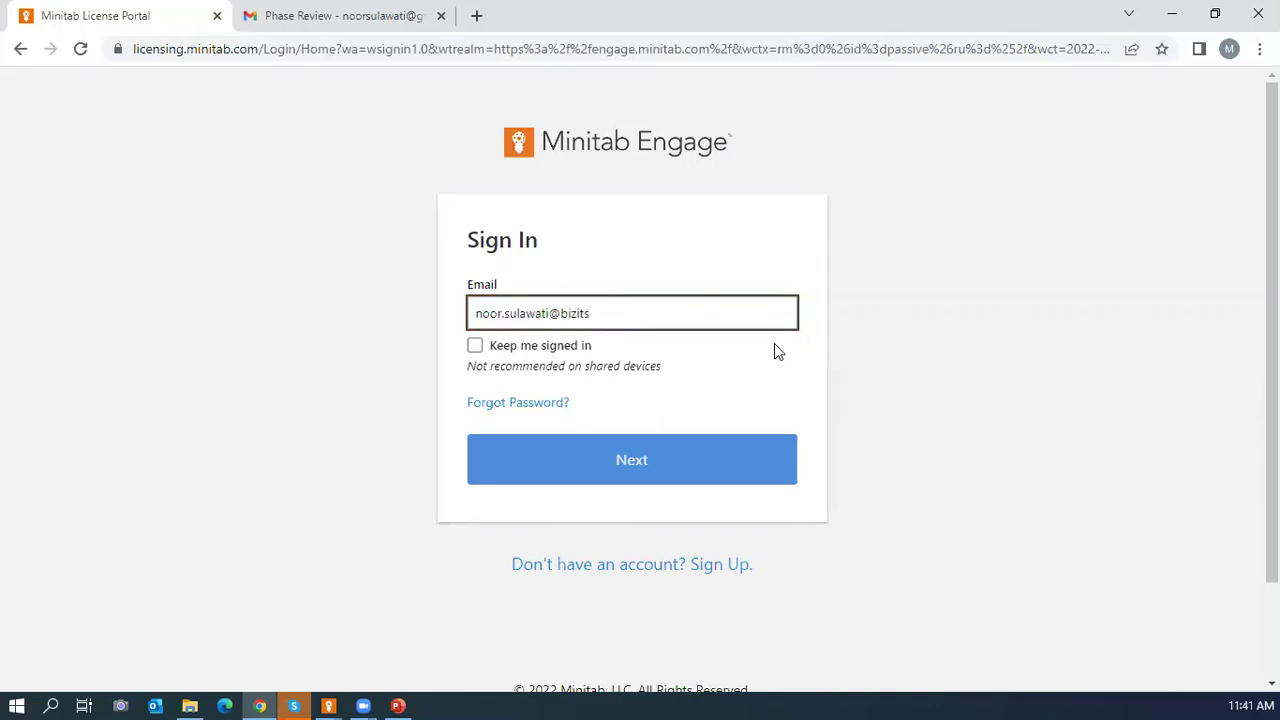
left_click(637, 466)
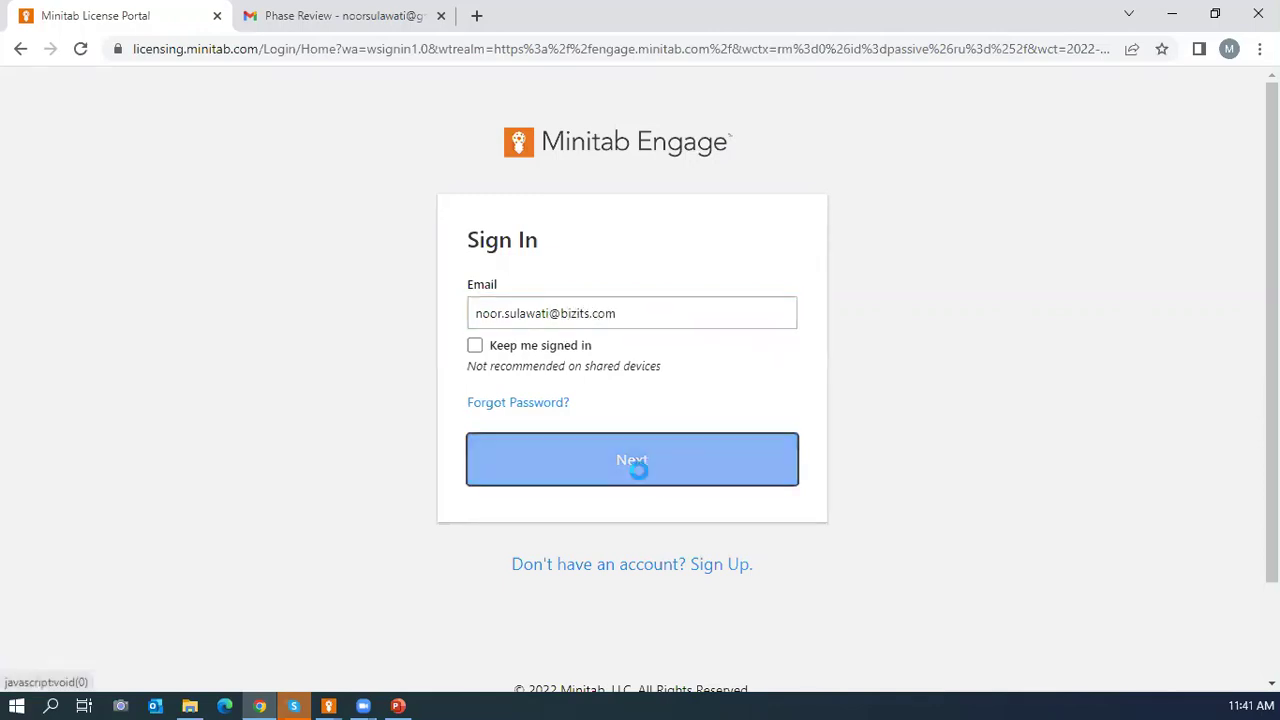
left_click(631, 474)
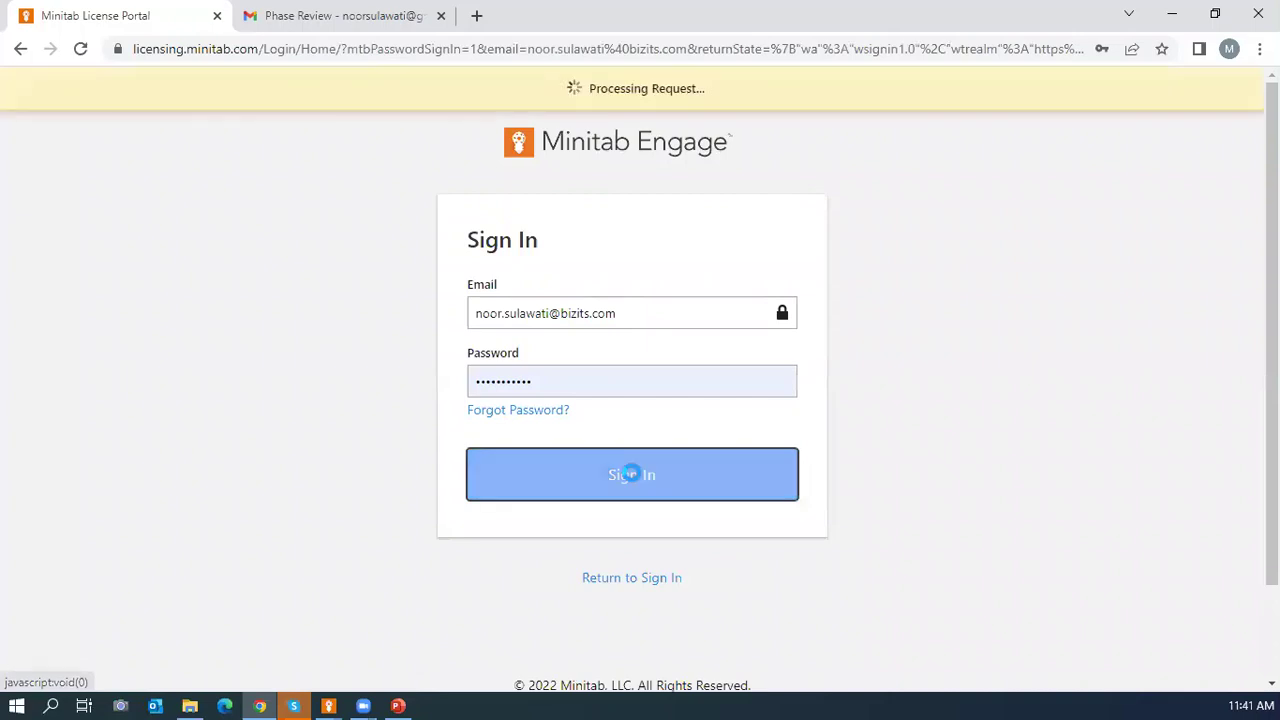
left_click(815, 316)
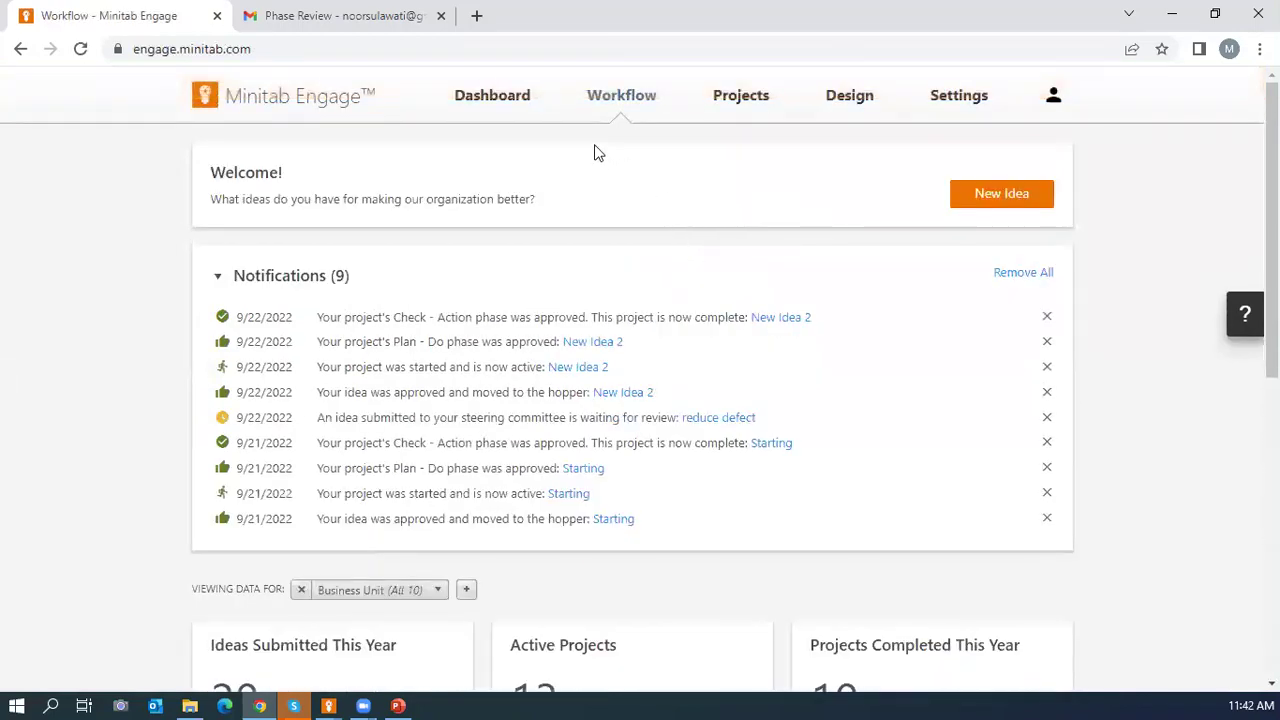
Go from the Dashboard to the Design area's sandbox creation page.
left_click(492, 97)
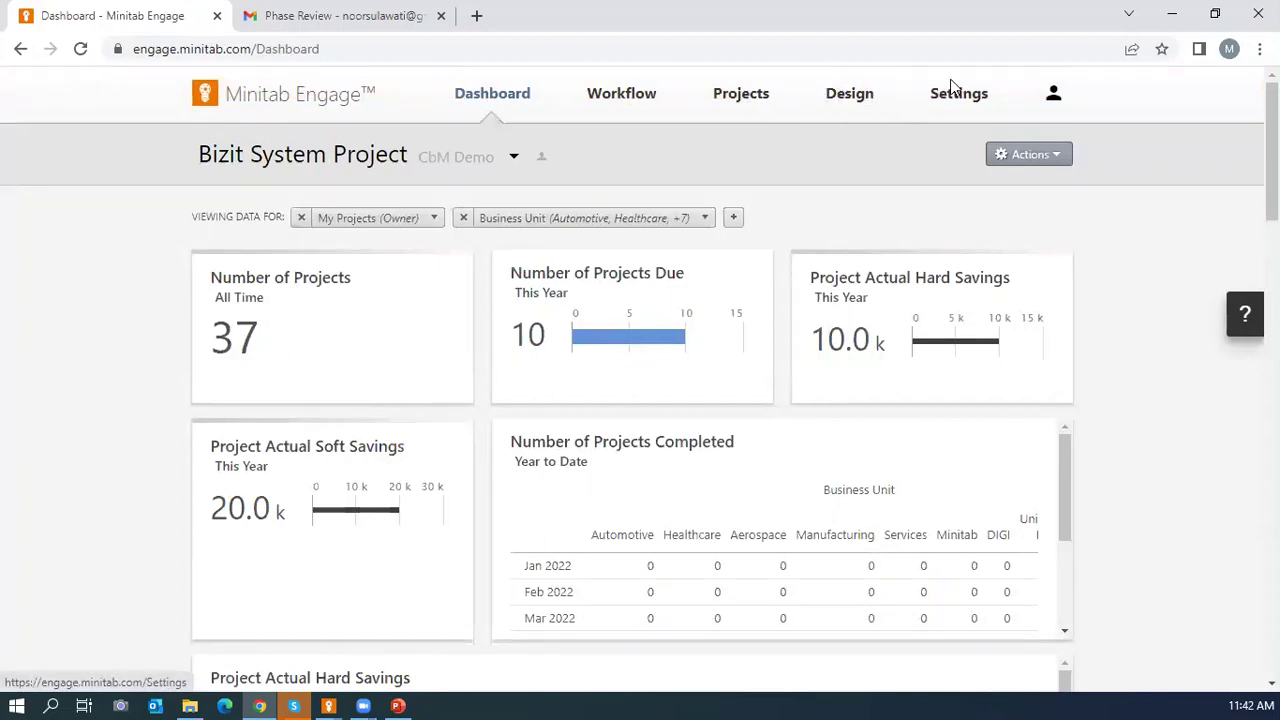
left_click(857, 95)
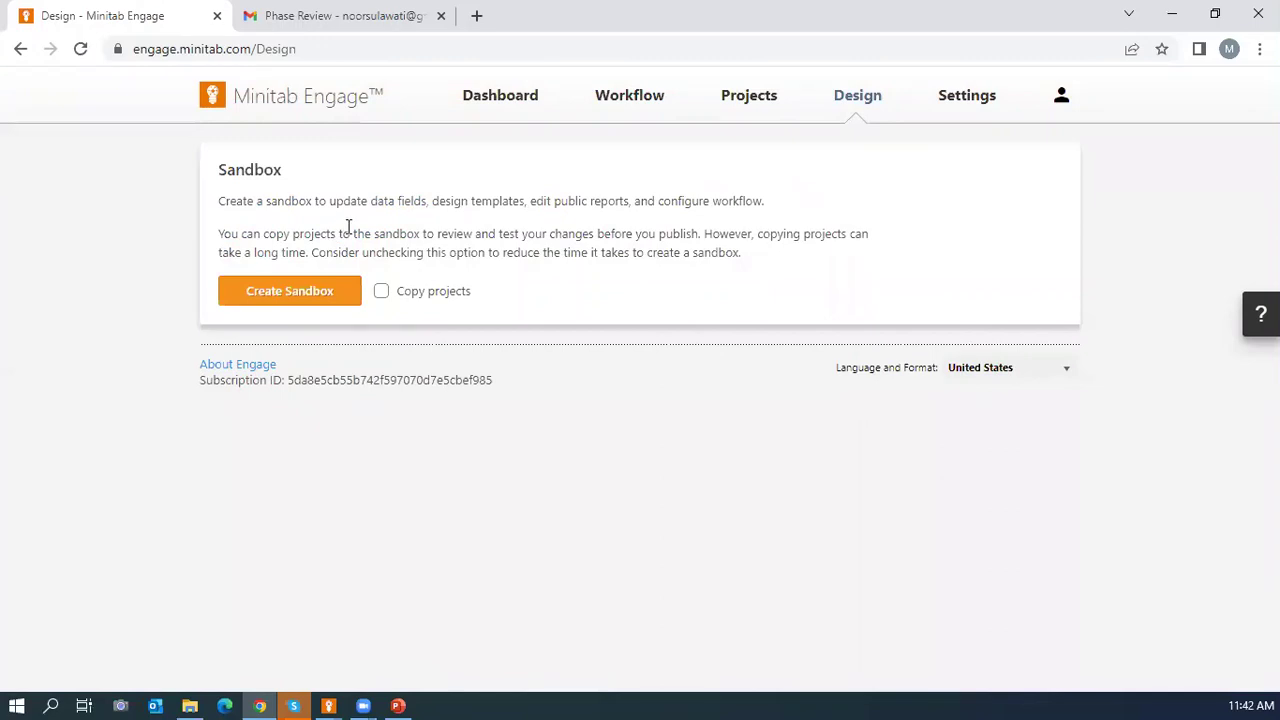
Check the New Idea 2 desktop window, then create the sandbox with Copy projects left unchecked.
left_click(329, 706)
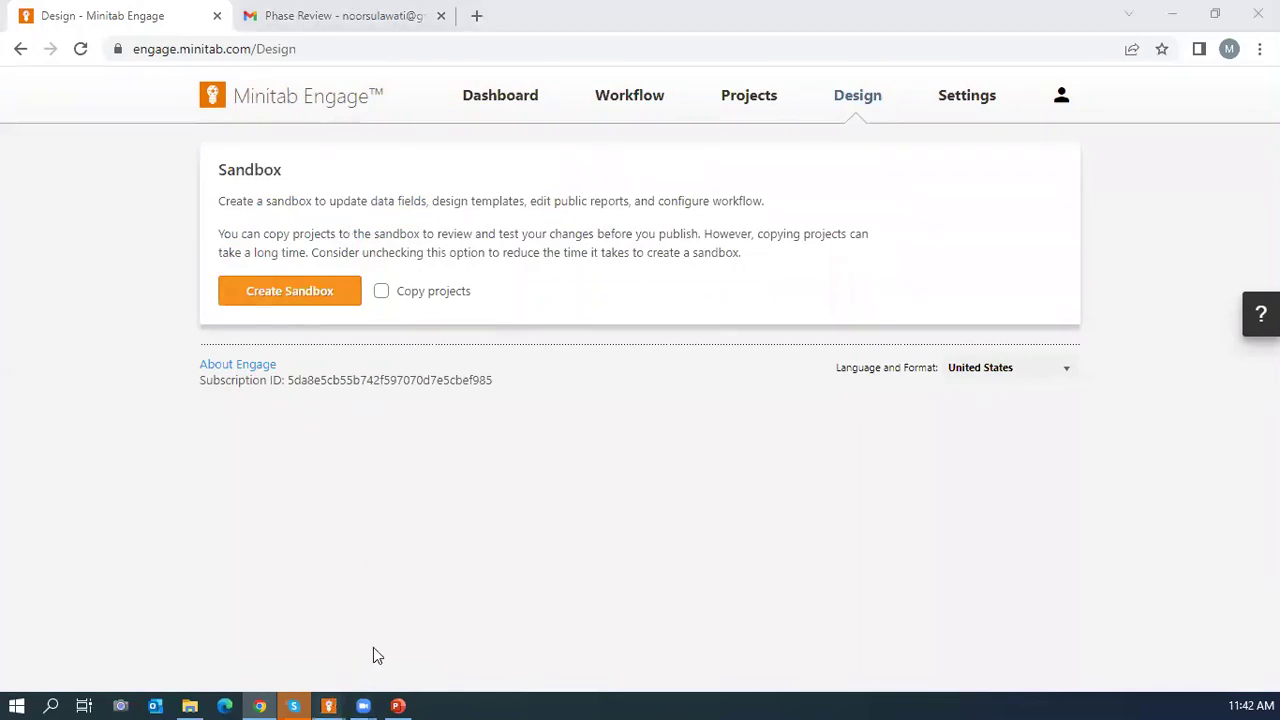
left_click(725, 602)
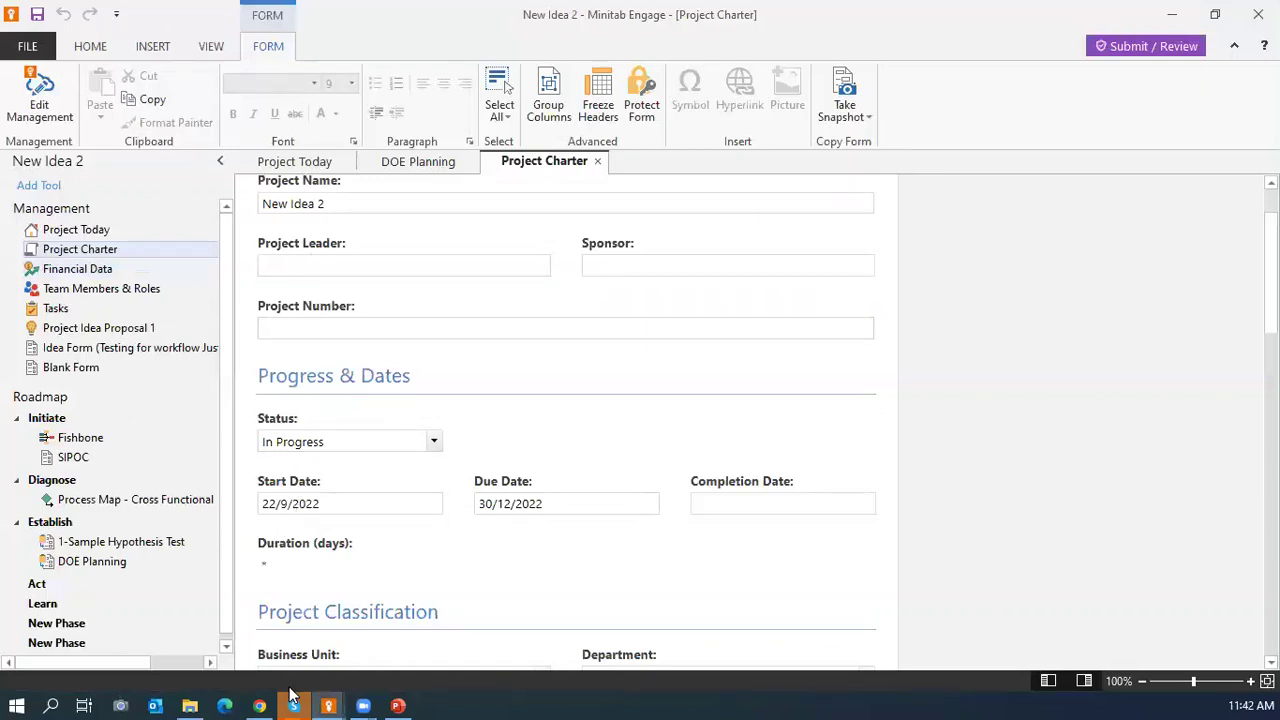
left_click(261, 705)
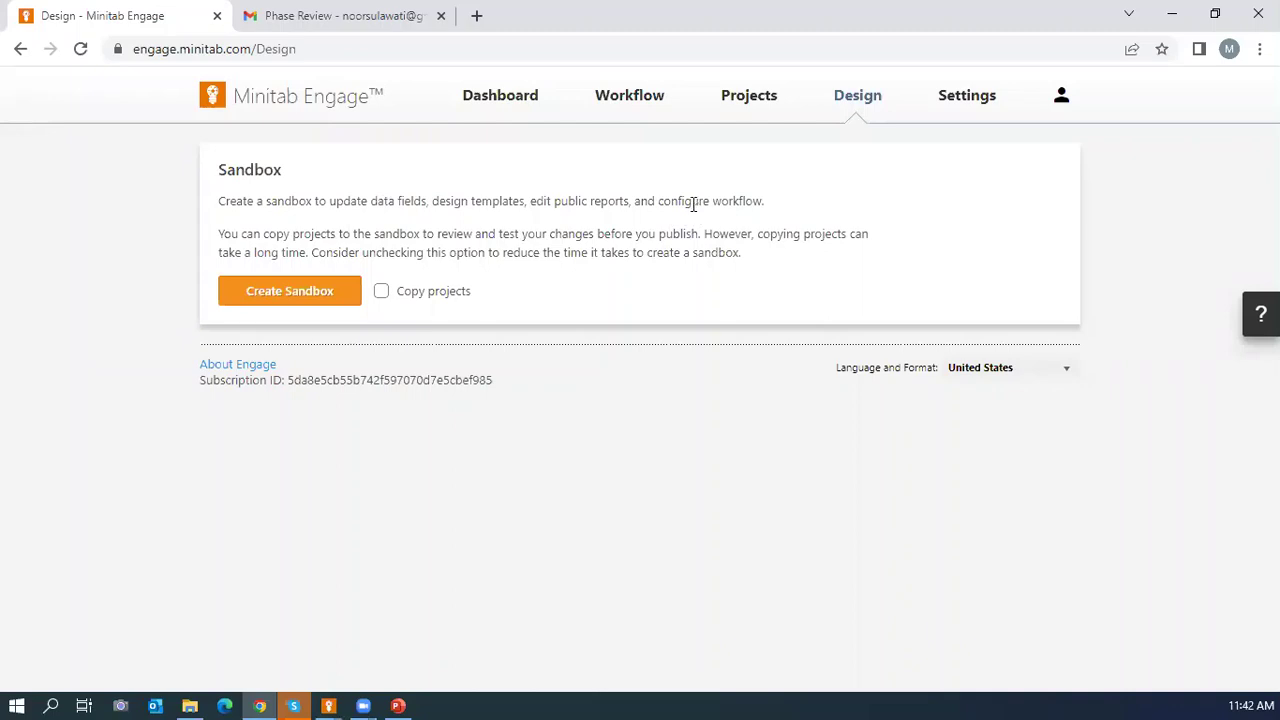
left_click(262, 304)
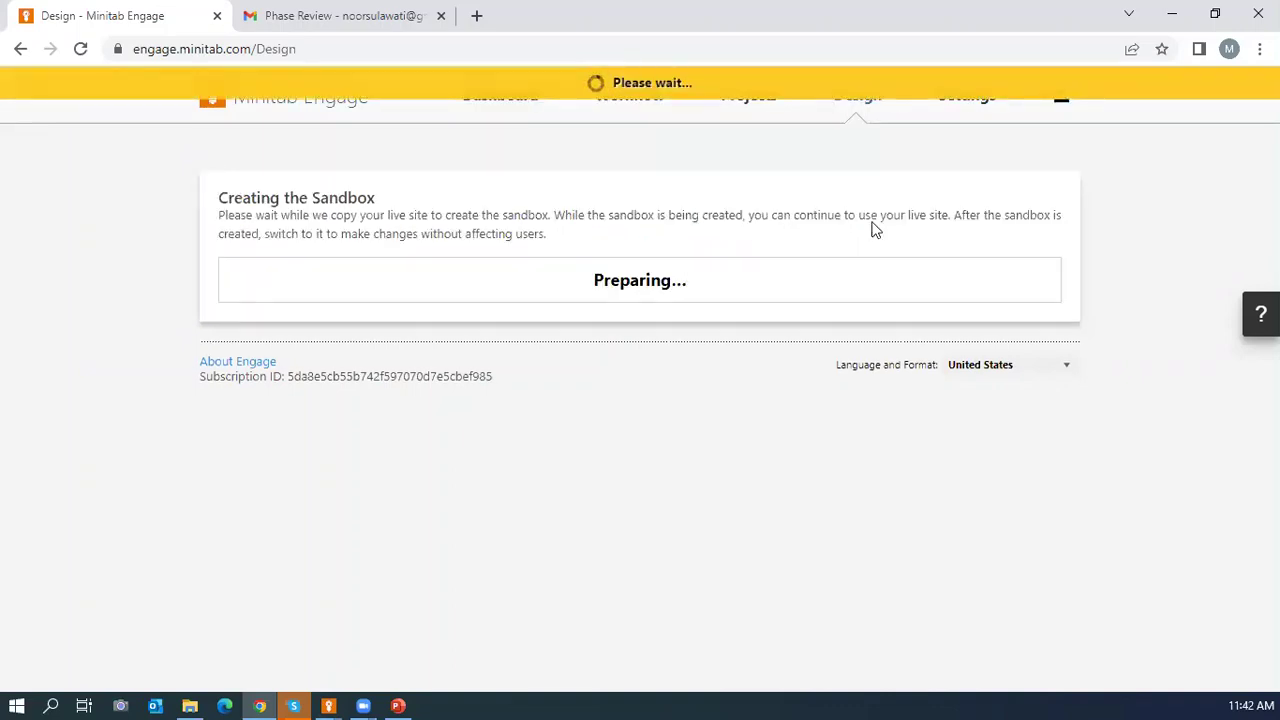
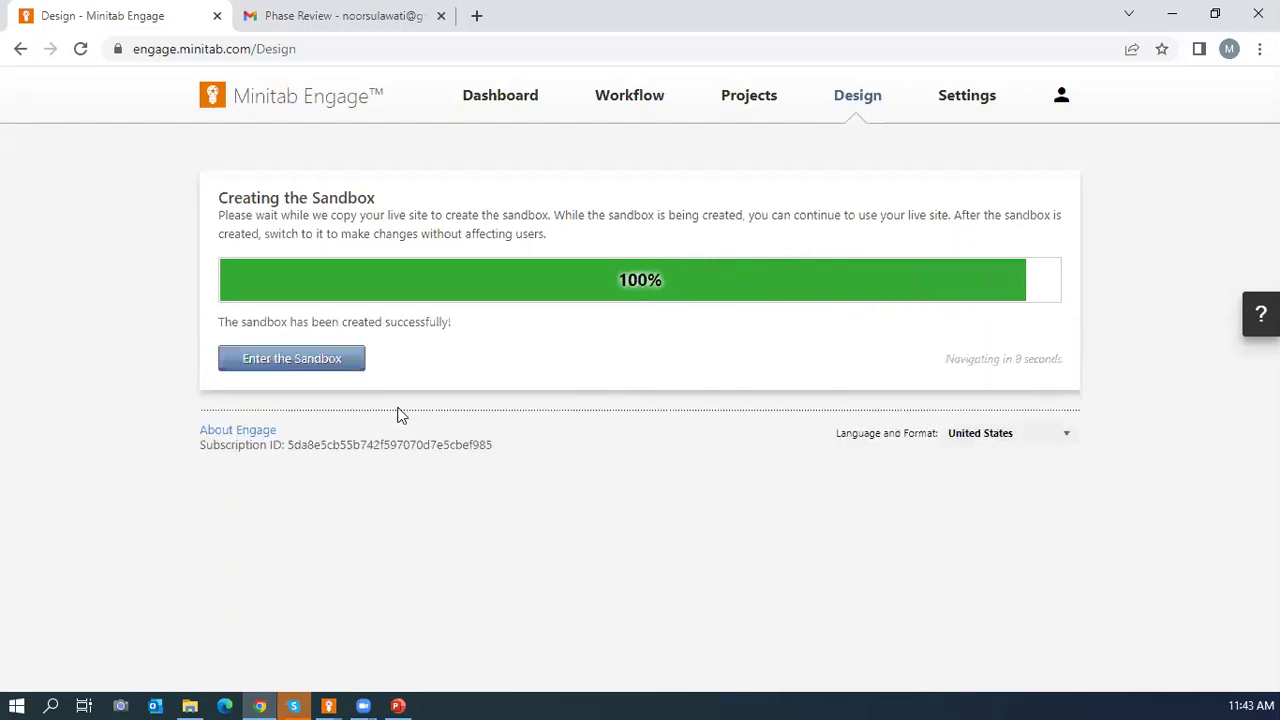
Enter the new sandbox and browse its Data Fields, Templates and Notifications pages.
left_click(323, 362)
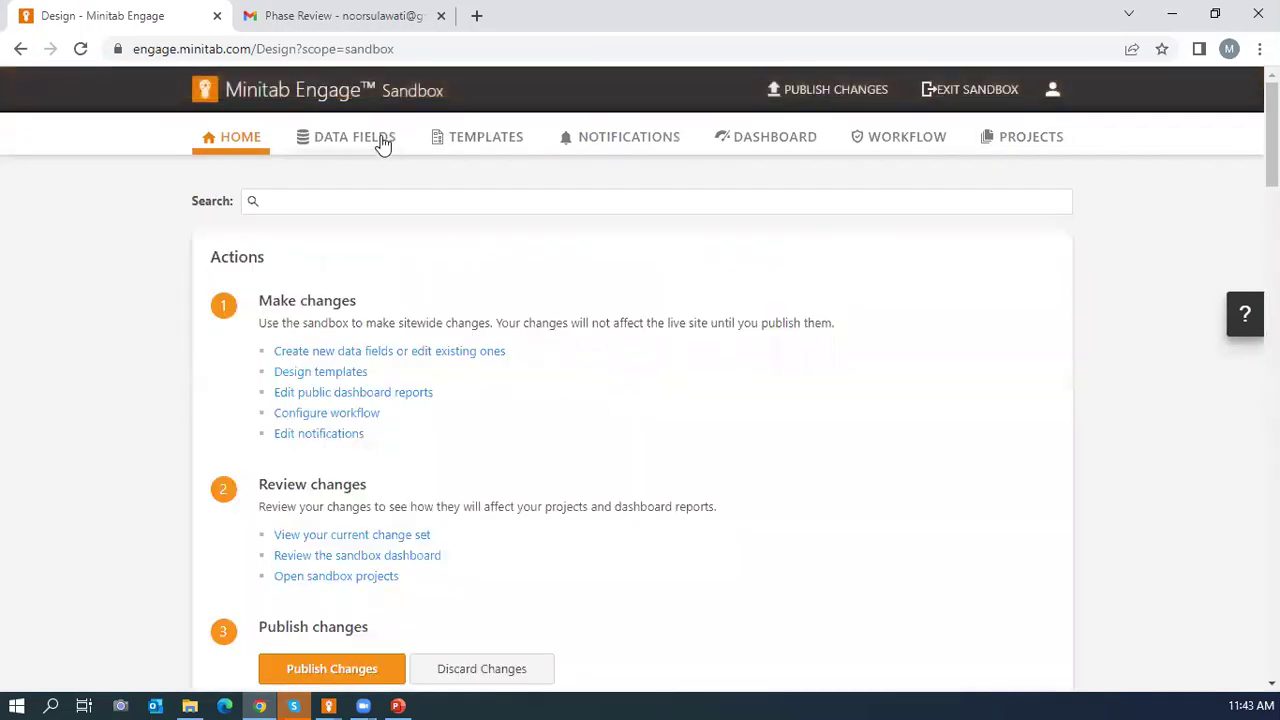
left_click(381, 141)
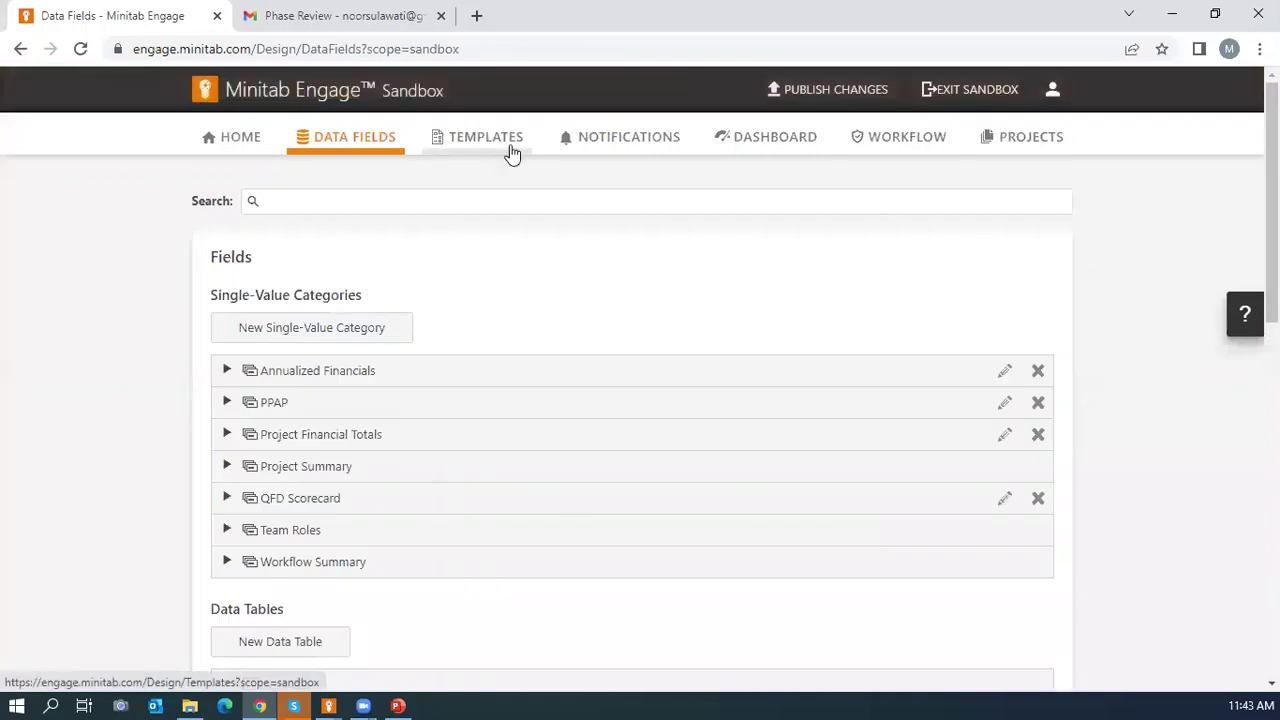
left_click(485, 150)
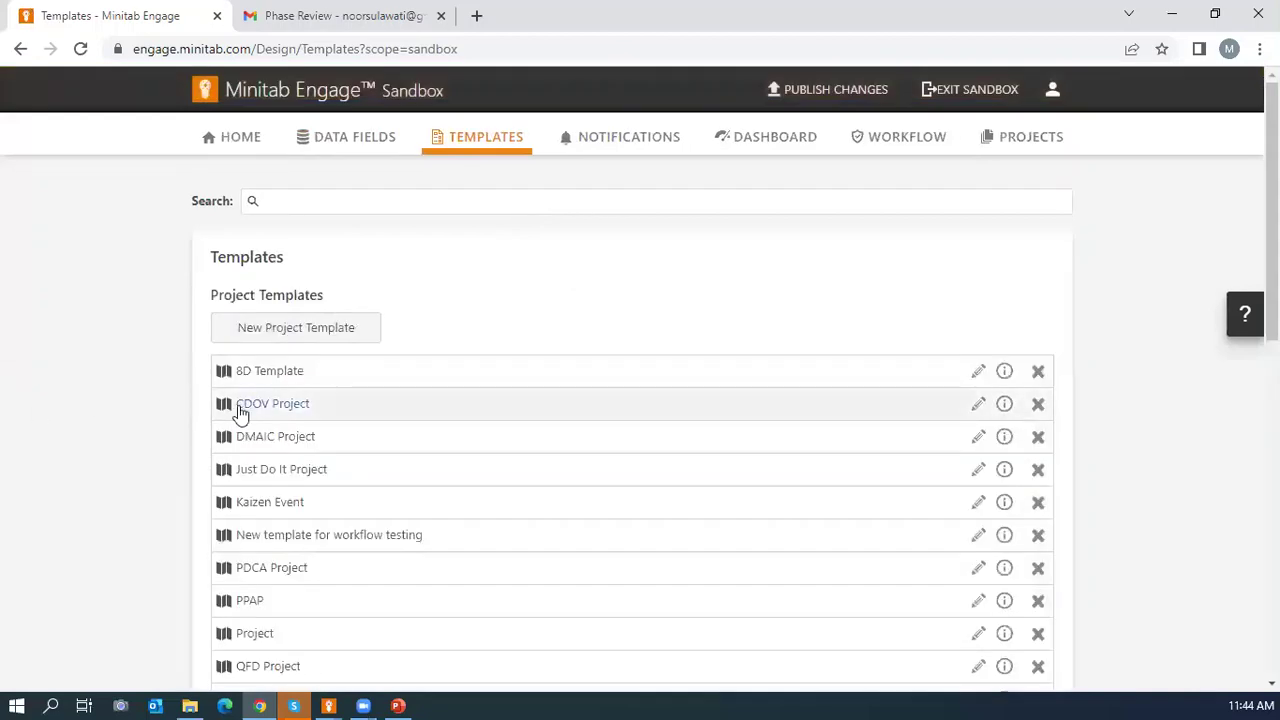
left_click(626, 145)
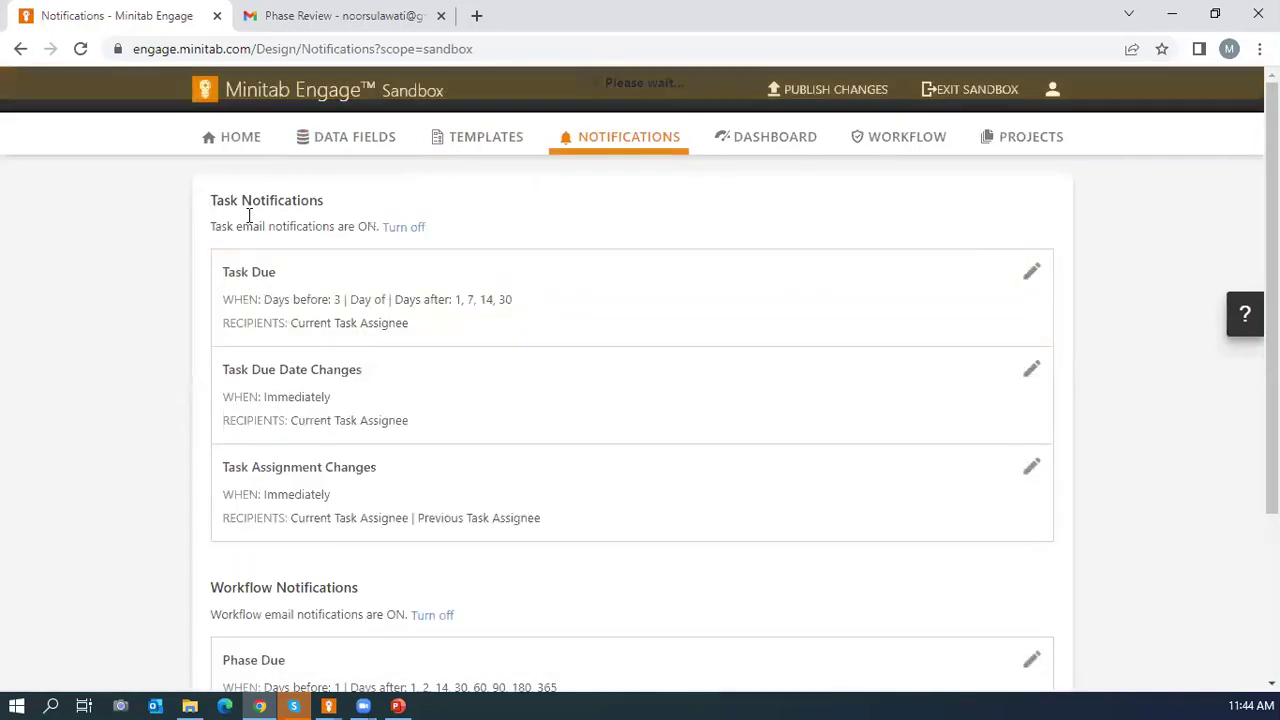
Look over the Task Due notification settings, then go to the Workflow Configuration page.
left_click(378, 294)
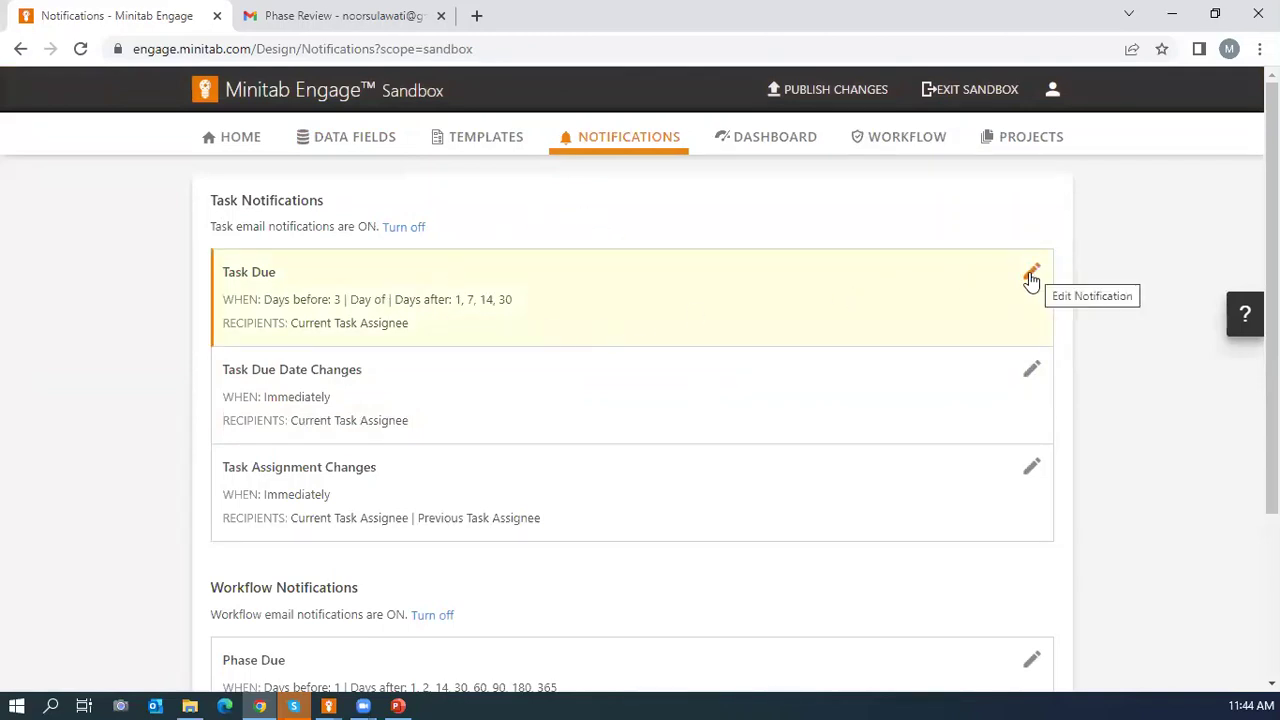
left_click(1031, 277)
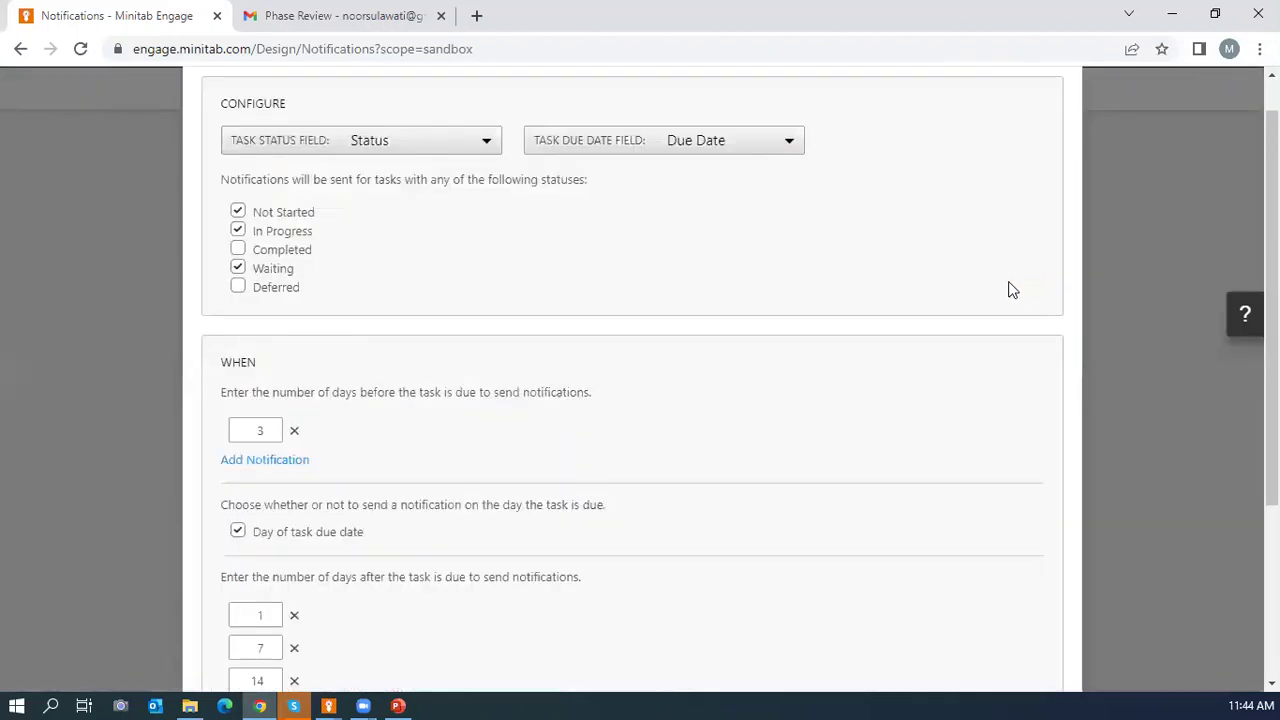
scroll(360, 366, "down", 3)
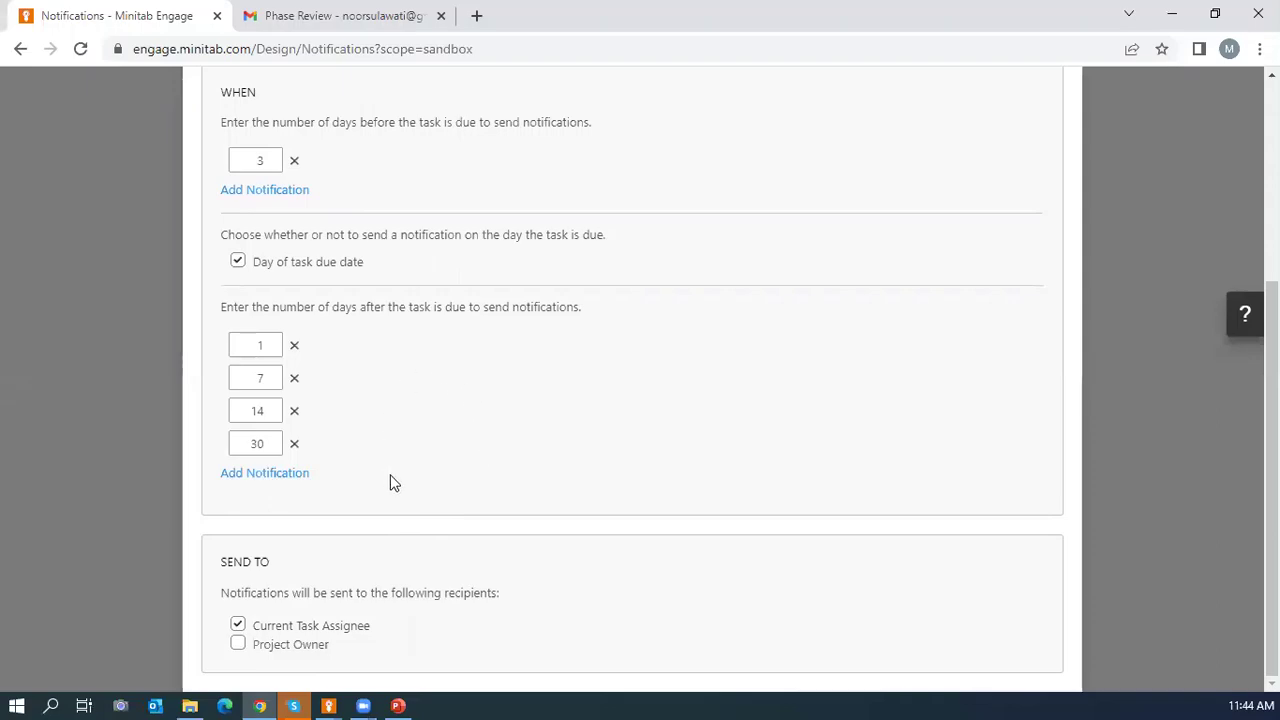
scroll(400, 442, "up", 3)
scroll(400, 437, "down", 3)
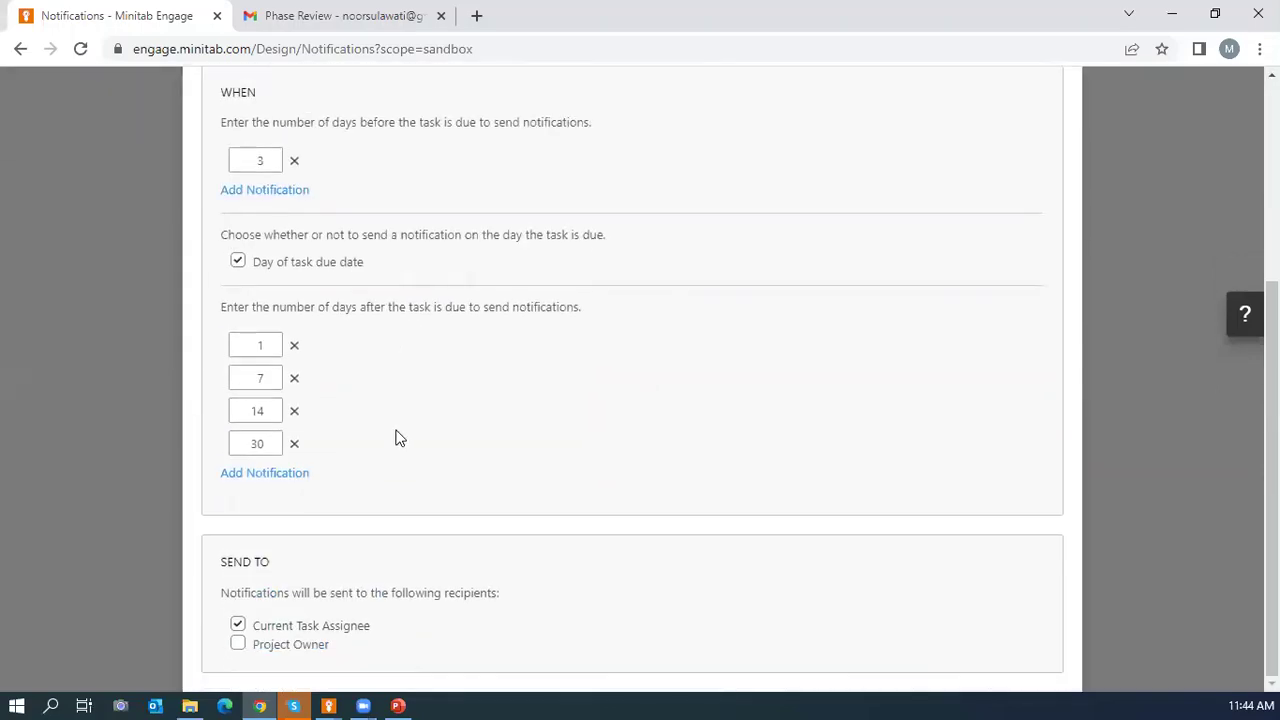
scroll(397, 437, "up", 3)
left_click(1054, 99)
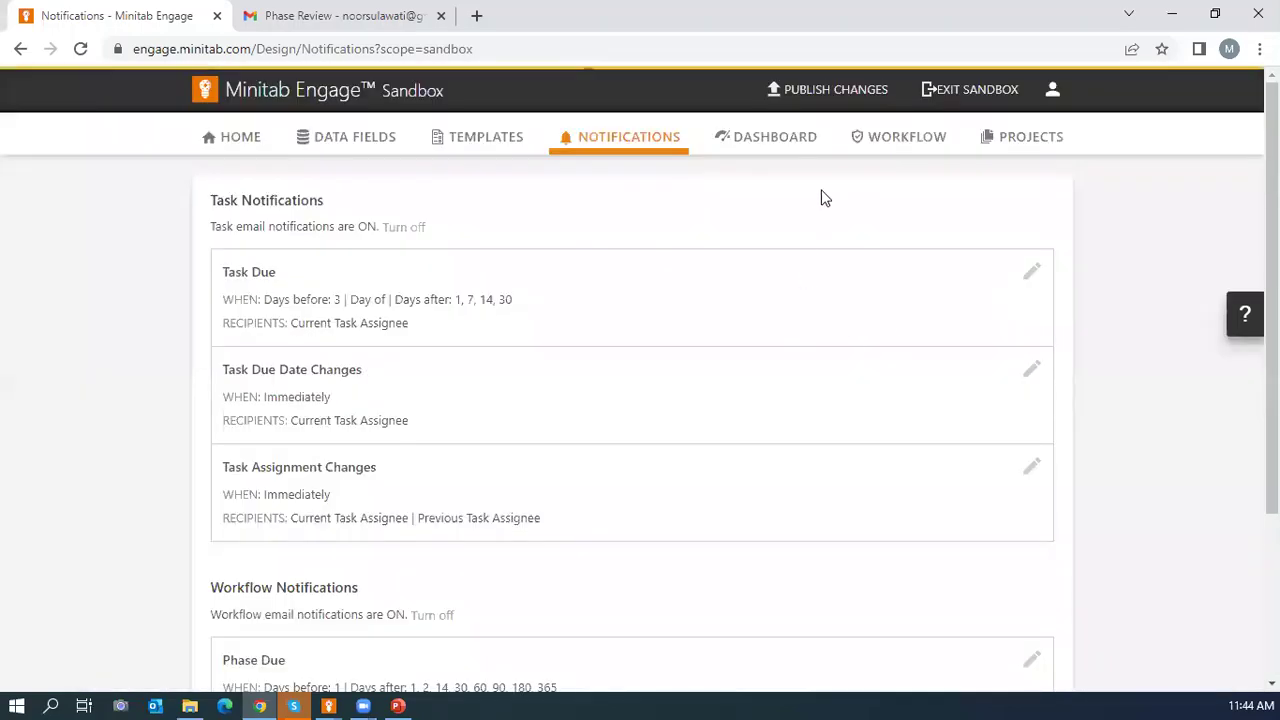
left_click(877, 145)
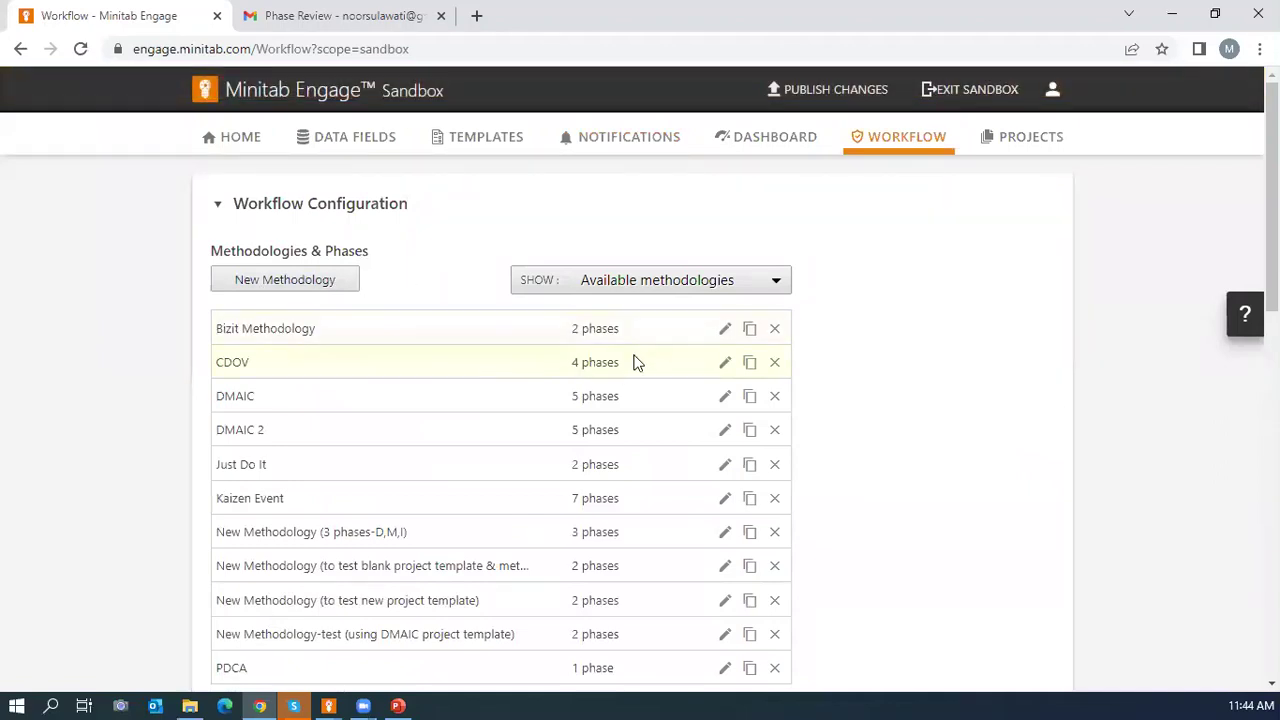
Edit Bizit Methodology, add a new phase after Check - Action, and begin naming it Audit.
left_click(724, 329)
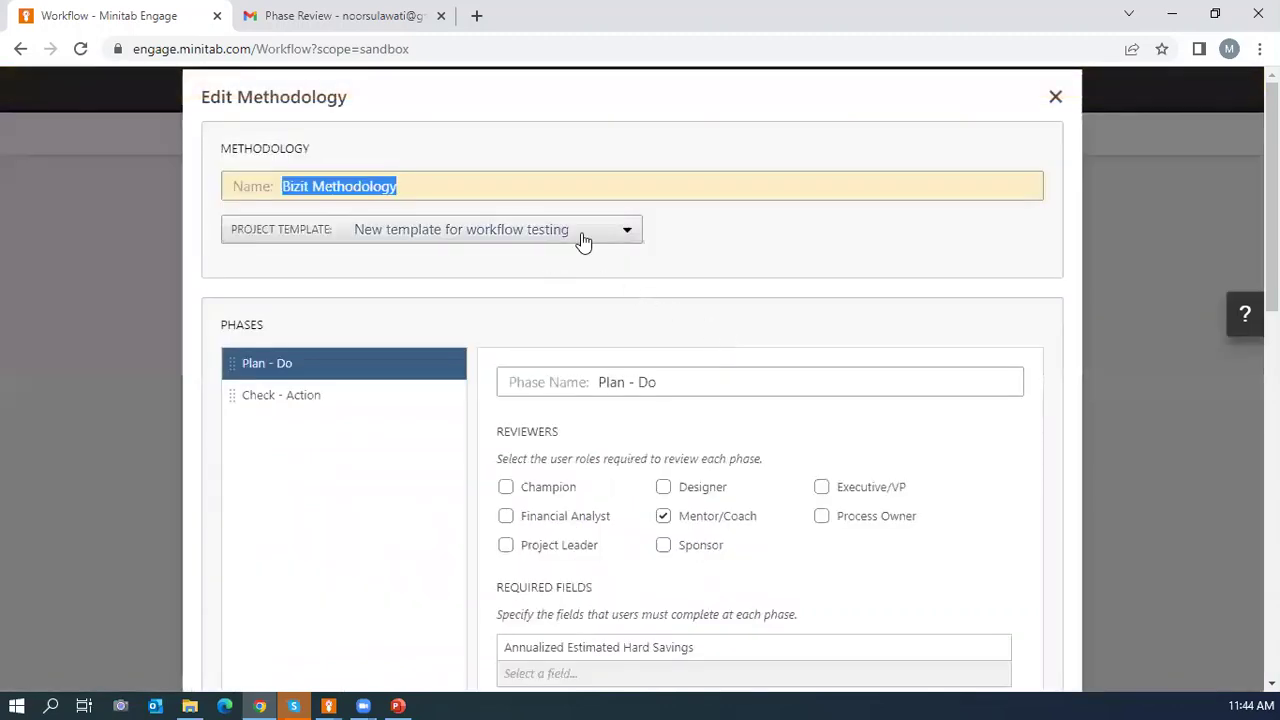
scroll(605, 280, "down", 2)
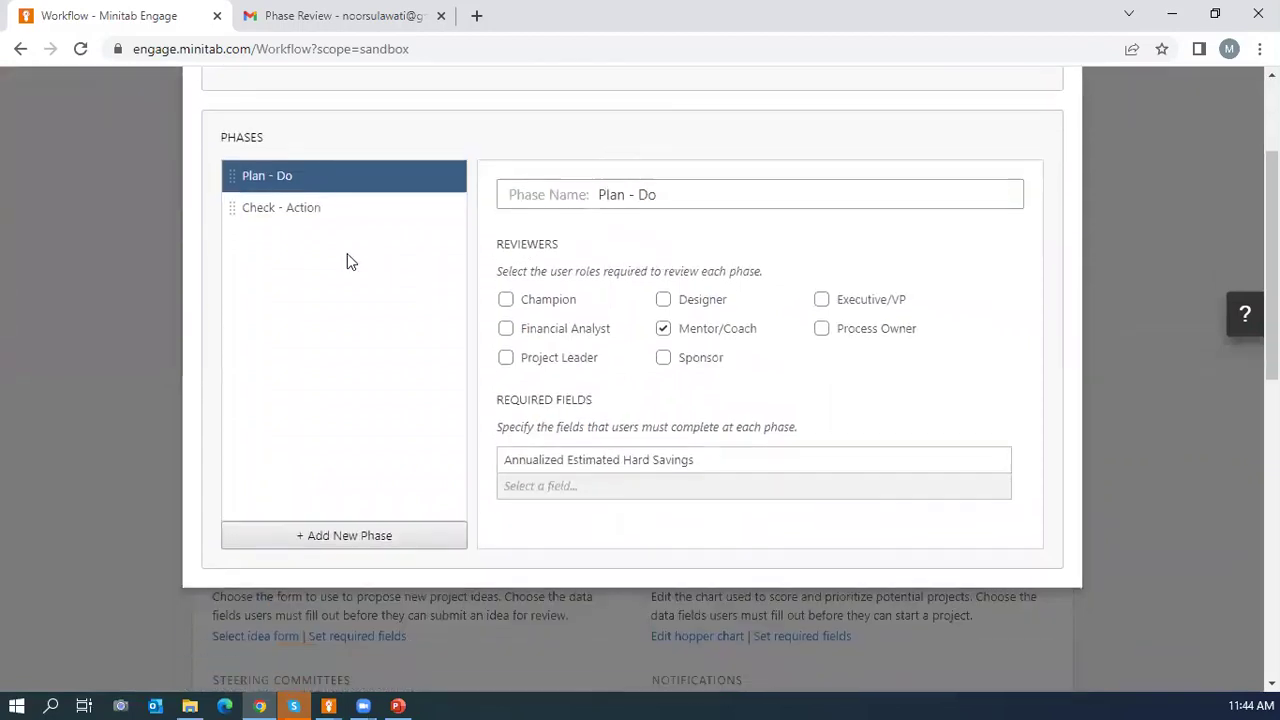
left_click(280, 207)
left_click(325, 535)
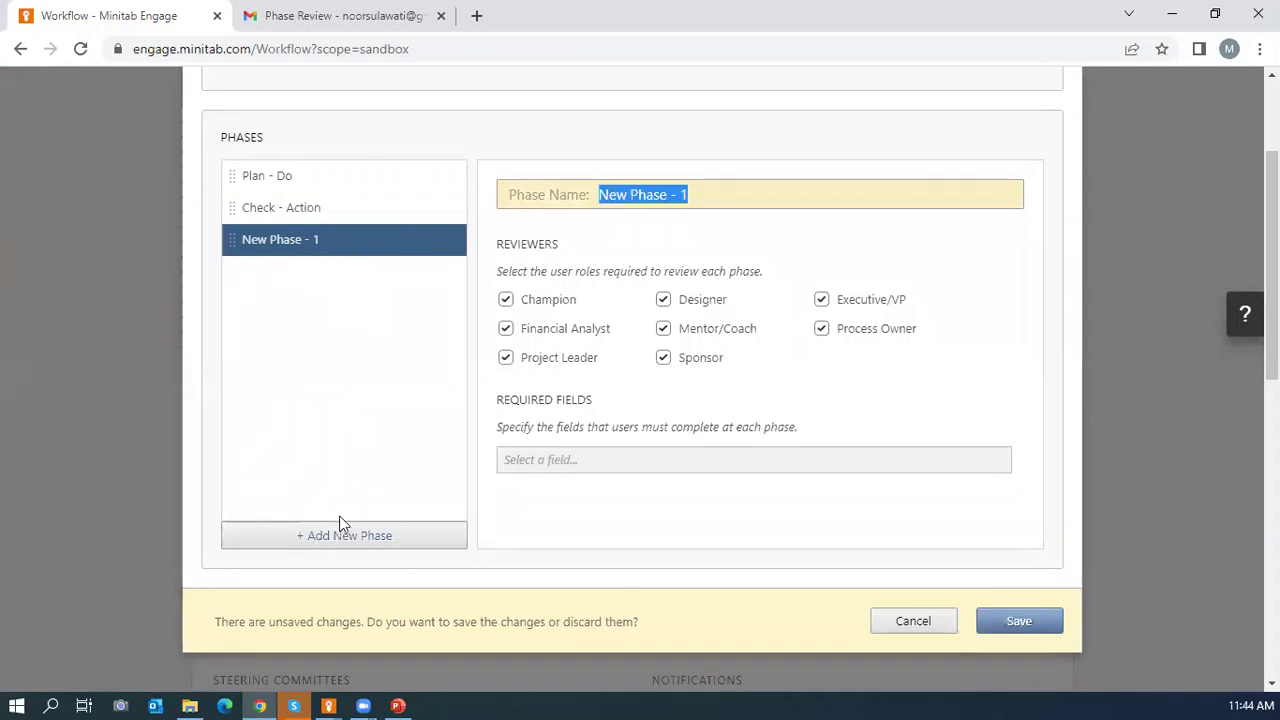
key("BackSpace")
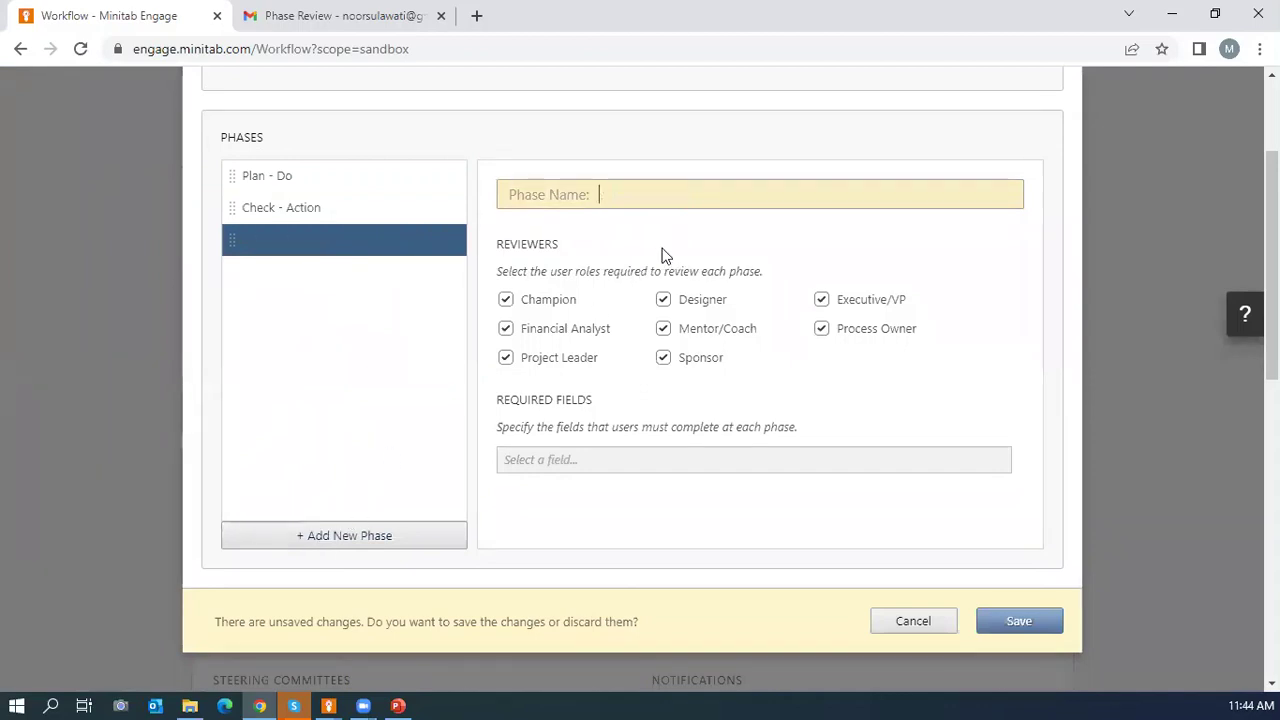
type("A")
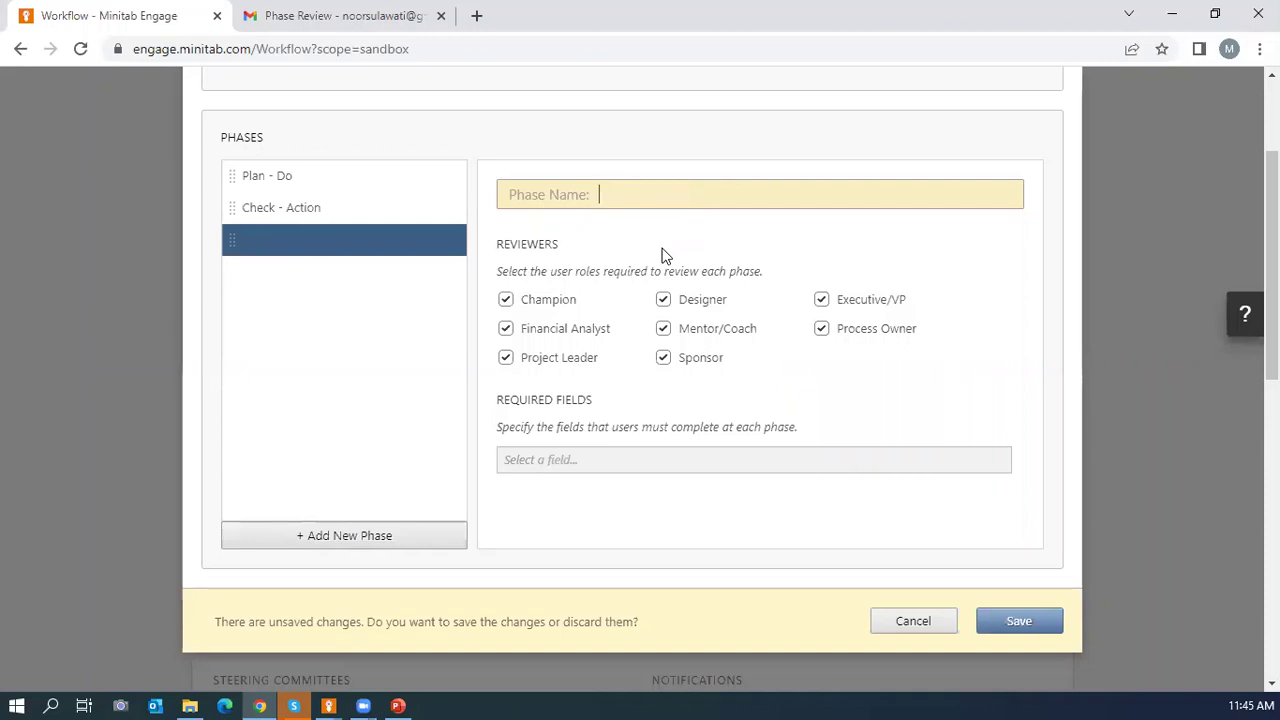
type("Audit")
Finish the Audit phase name, leave required fields empty, and save the three-phase Bizit Methodology.
left_click(994, 314)
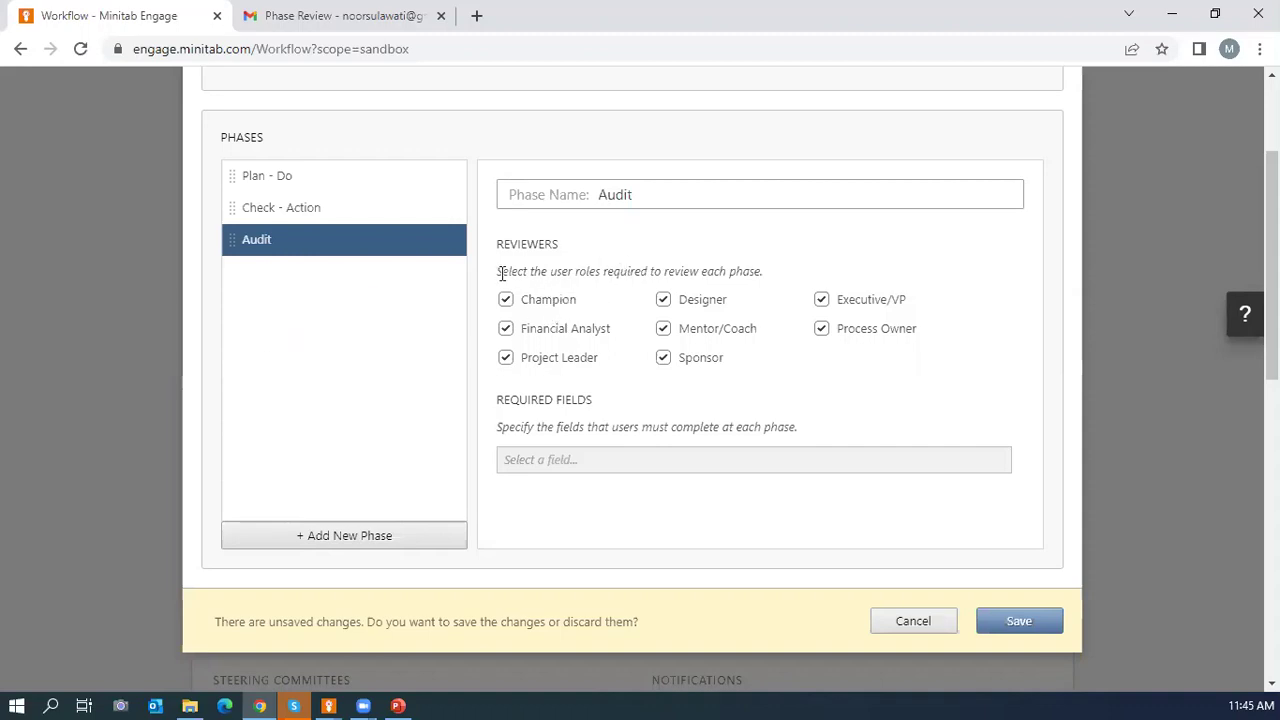
left_click(584, 462)
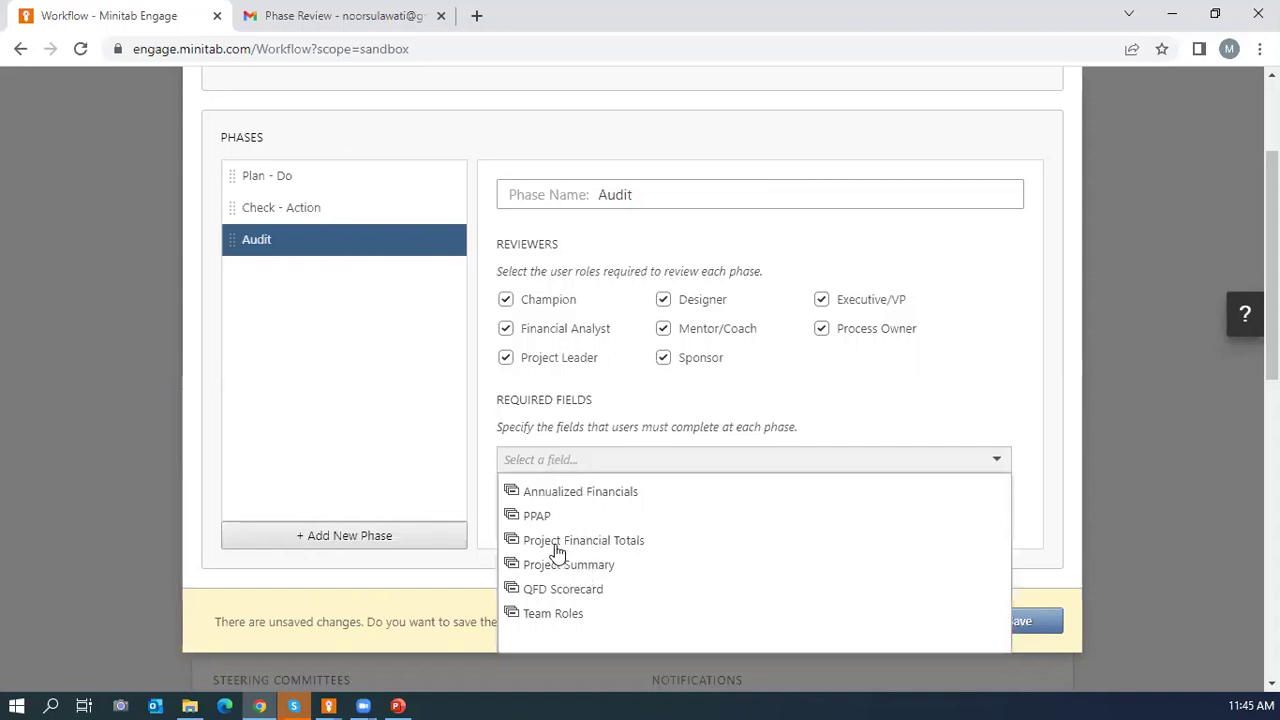
left_click(557, 566)
scroll(677, 552, "down", 3)
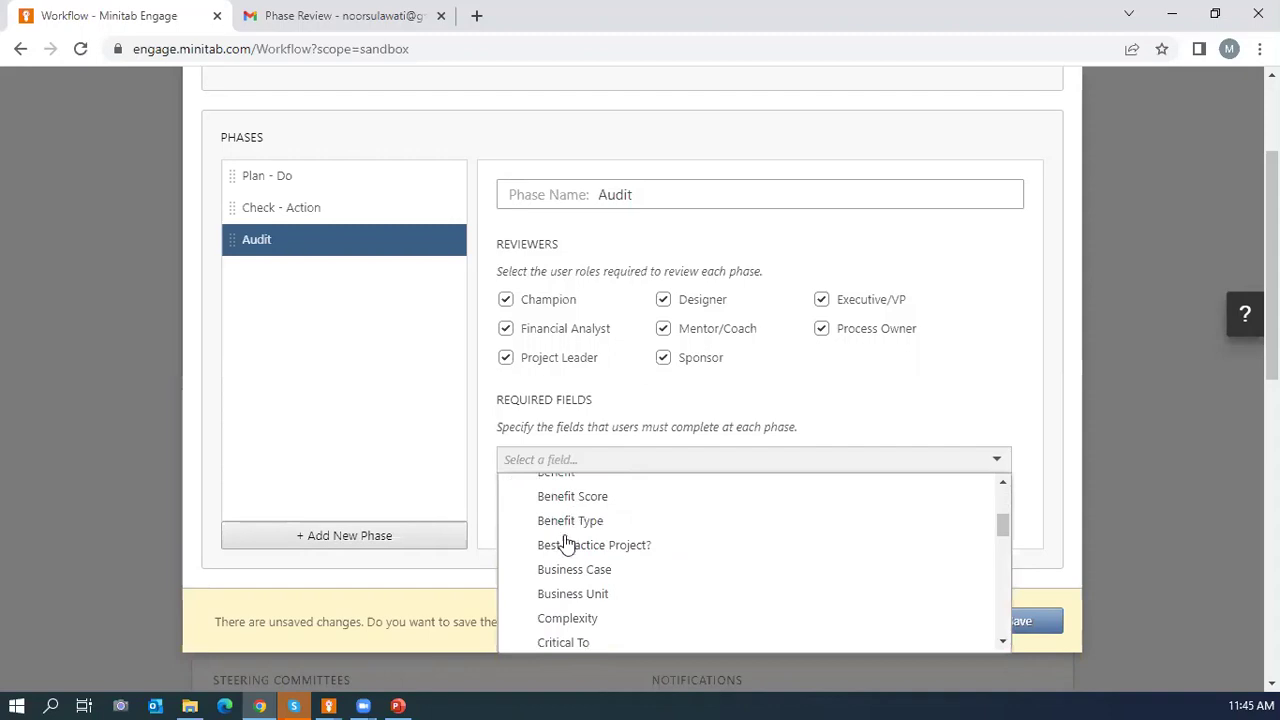
scroll(596, 577, "down", 1)
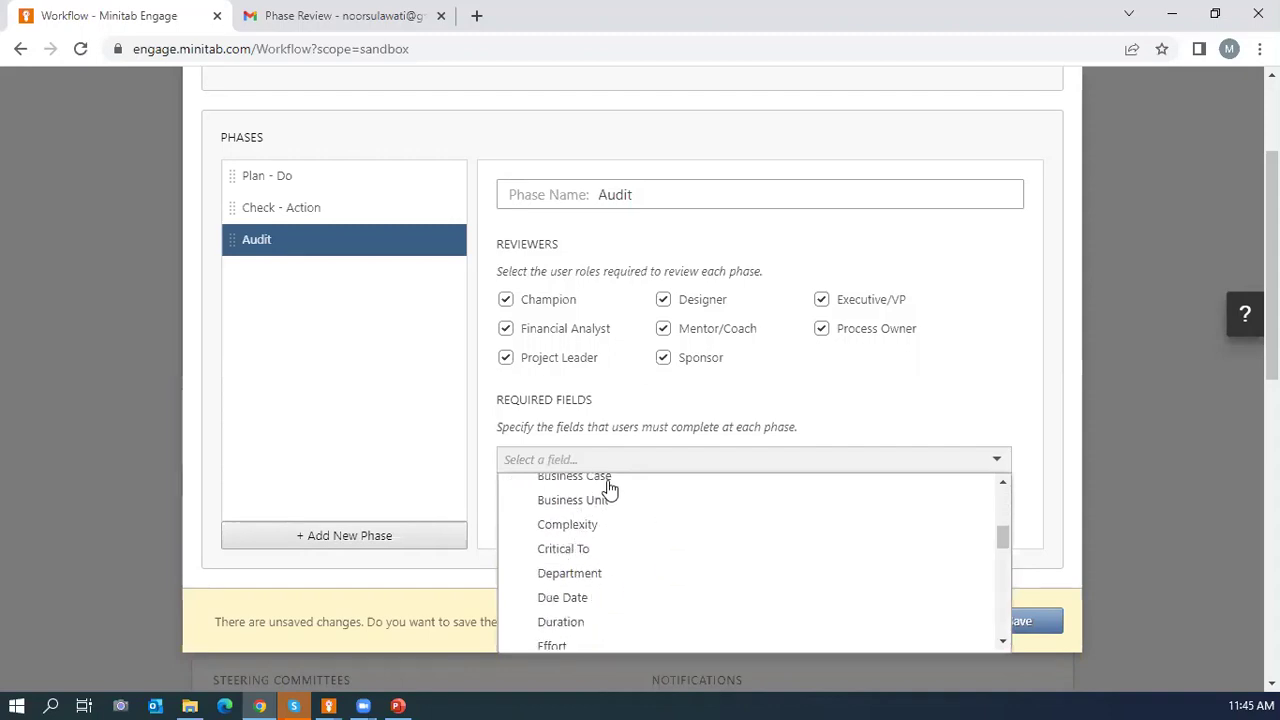
left_click(931, 397)
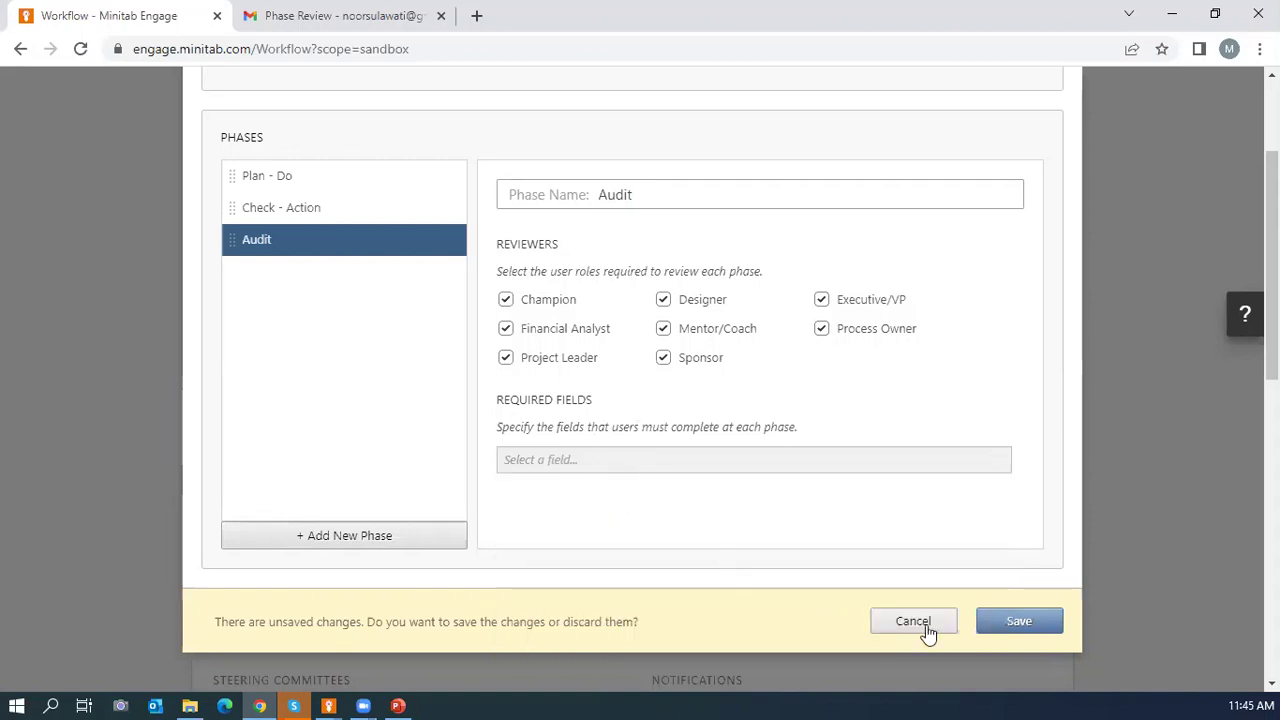
left_click(1015, 622)
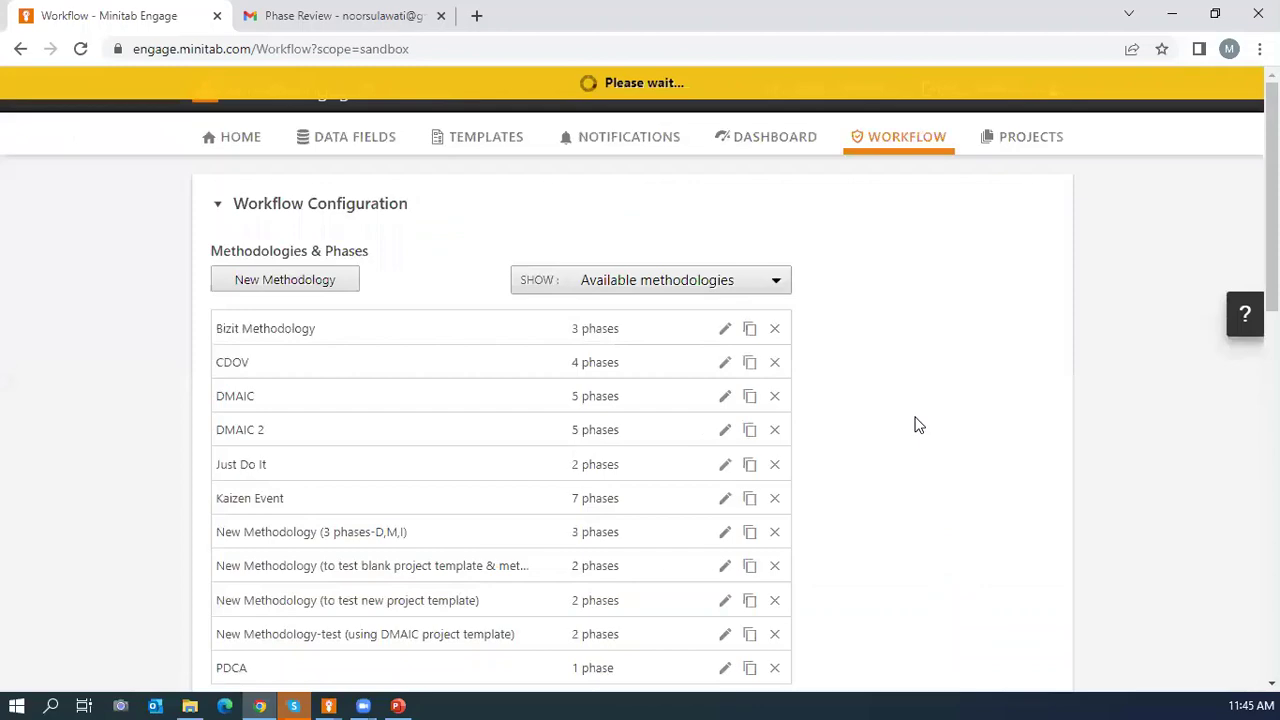
scroll(920, 423, "down", 5)
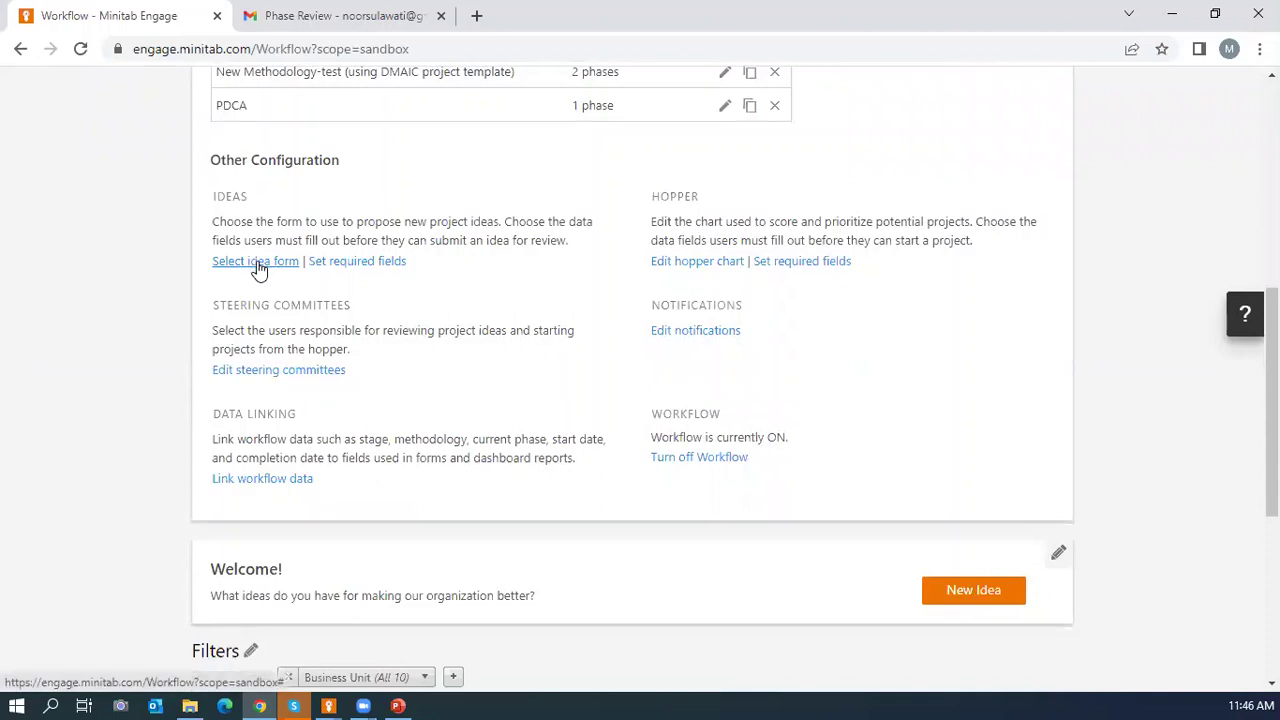
Open the Edit Steering Committees dialog showing each department's committee member.
left_click(265, 374)
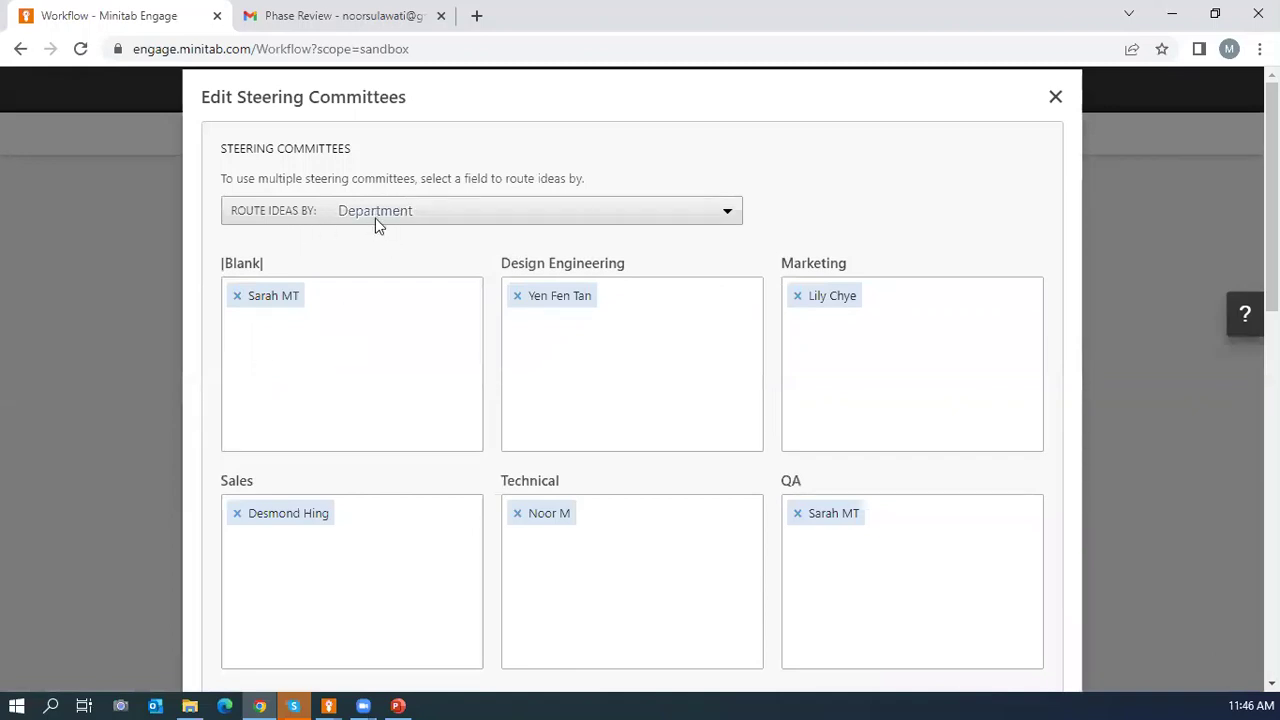
left_click(330, 703)
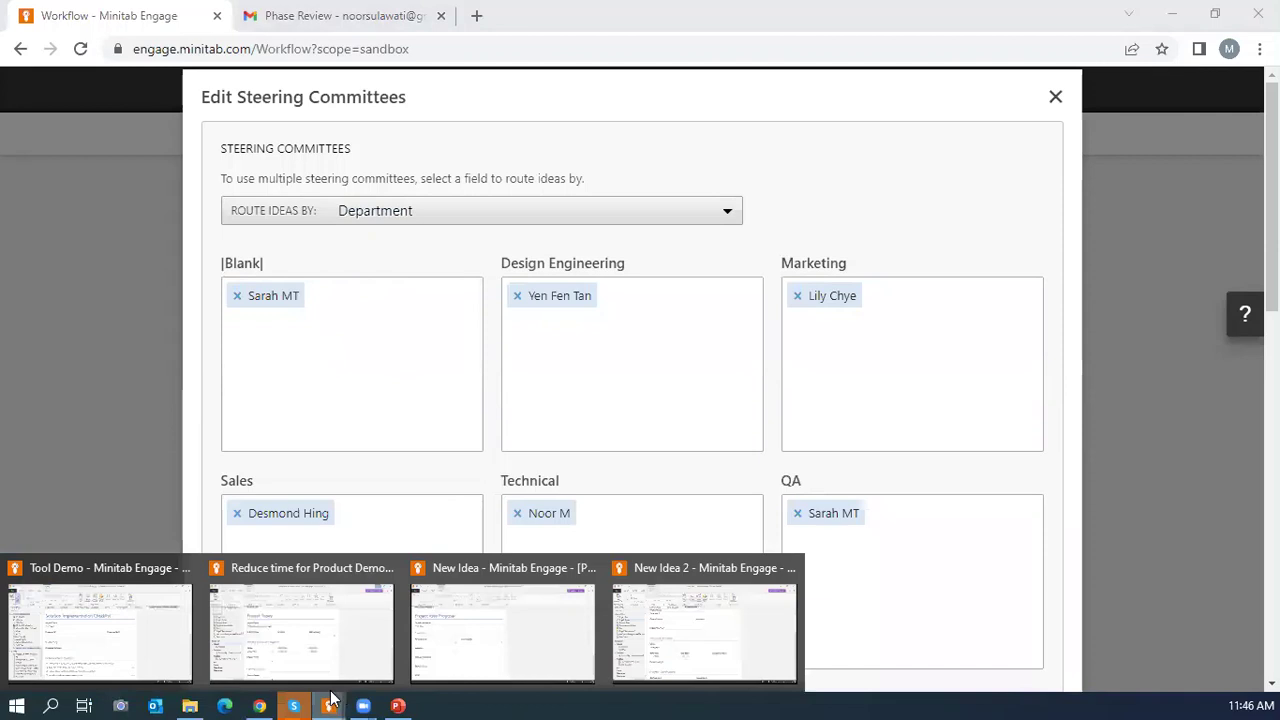
key("Escape")
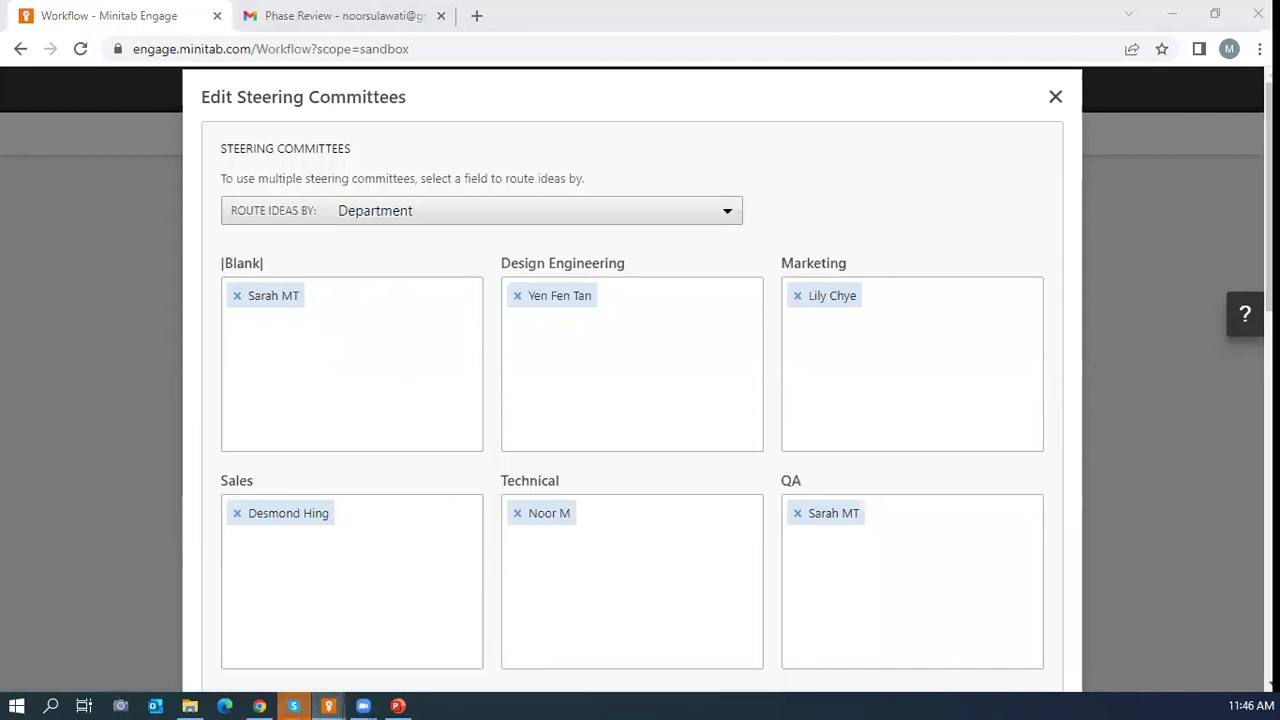
In the desktop app, minimize New Idea 2 and Tool Demo, and maximize the New Idea project.
left_click(316, 701)
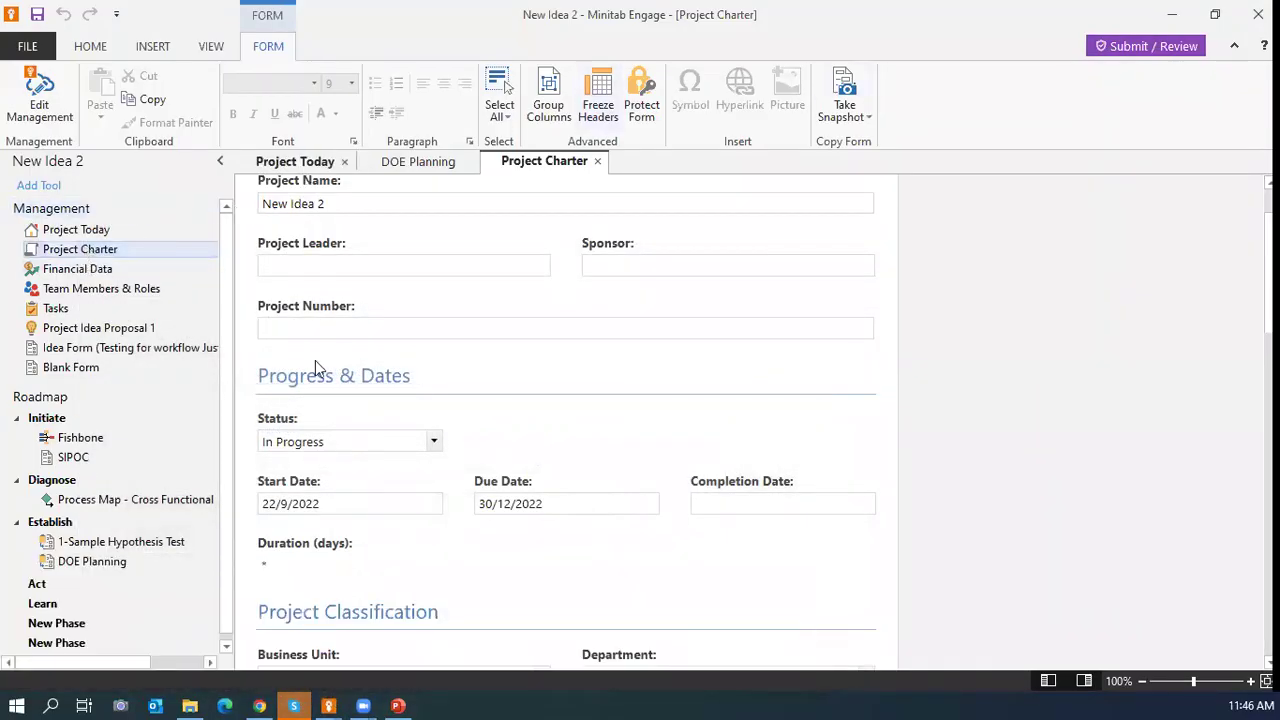
mouse_move(330, 704)
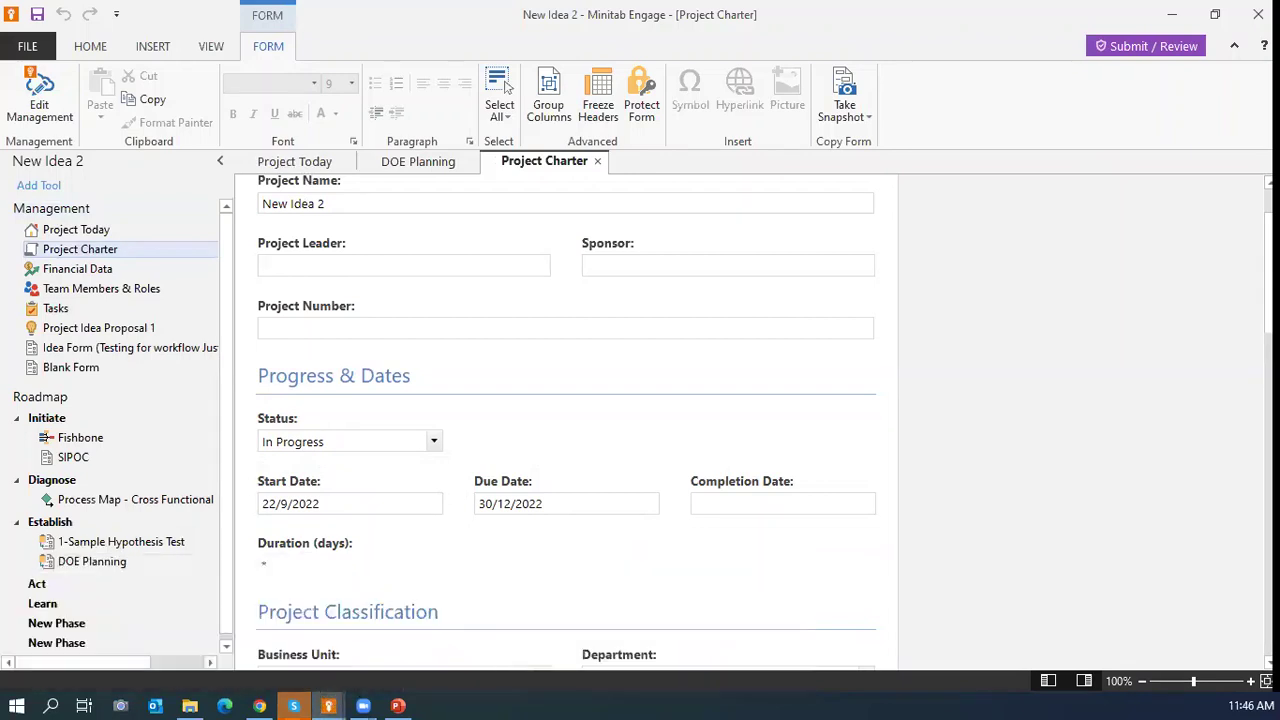
left_click(1173, 16)
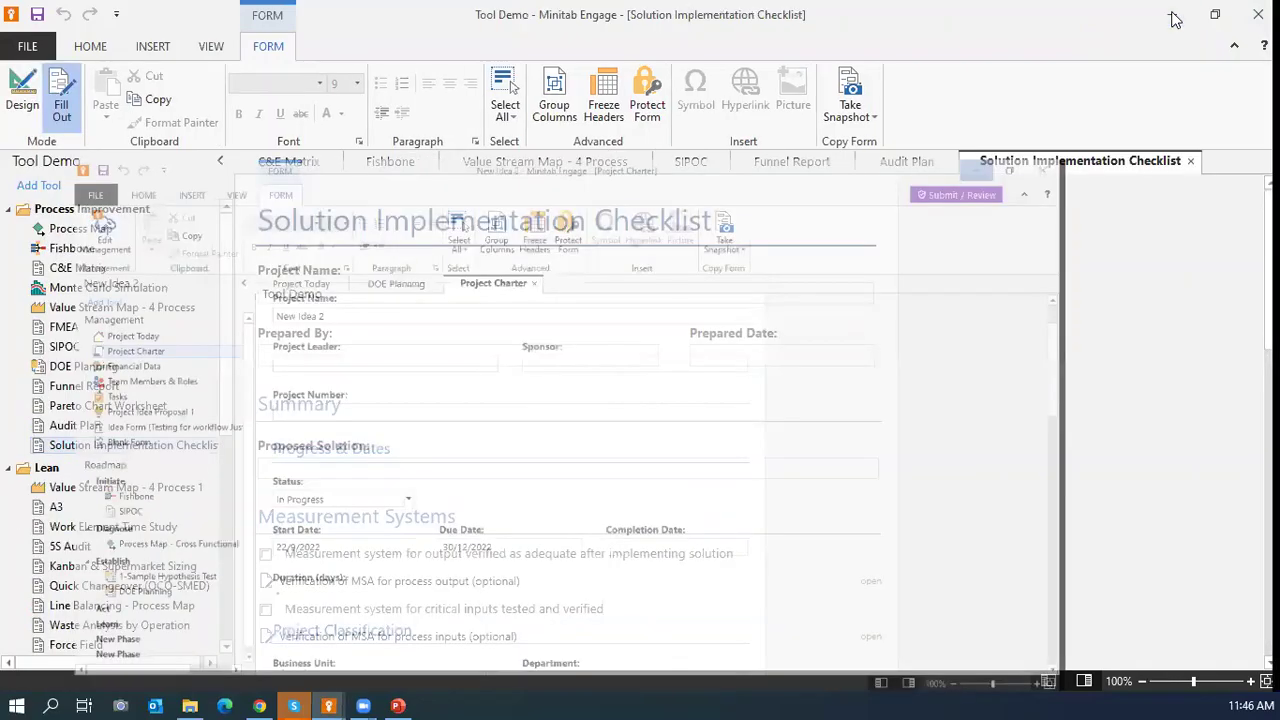
left_click(1172, 17)
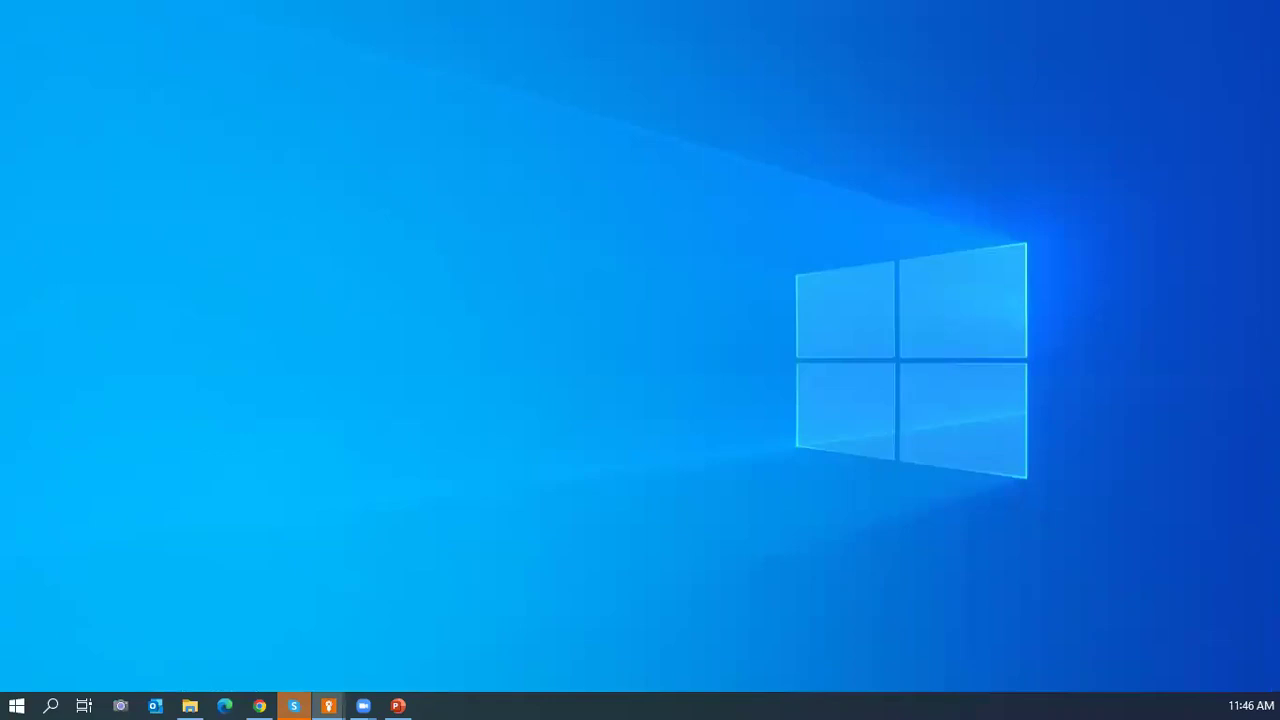
left_click(942, 123)
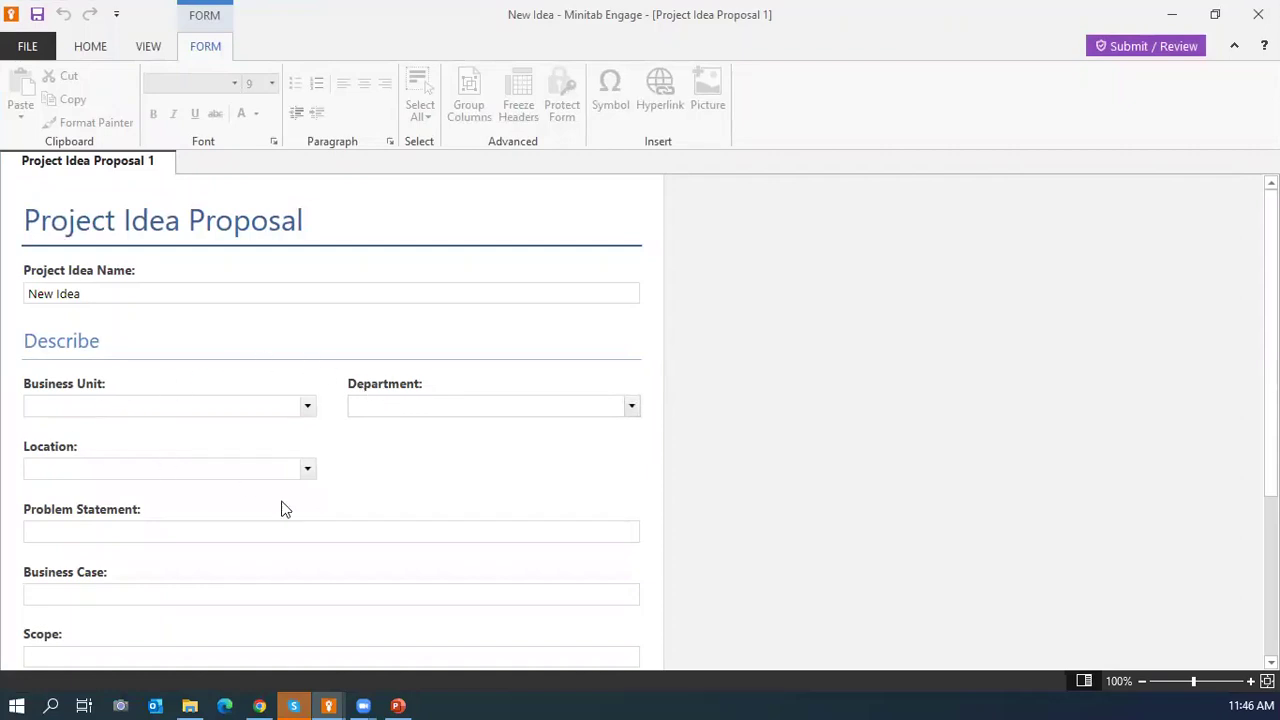
Back in the browser, check the Route Ideas By options and keep Department selected.
left_click(260, 705)
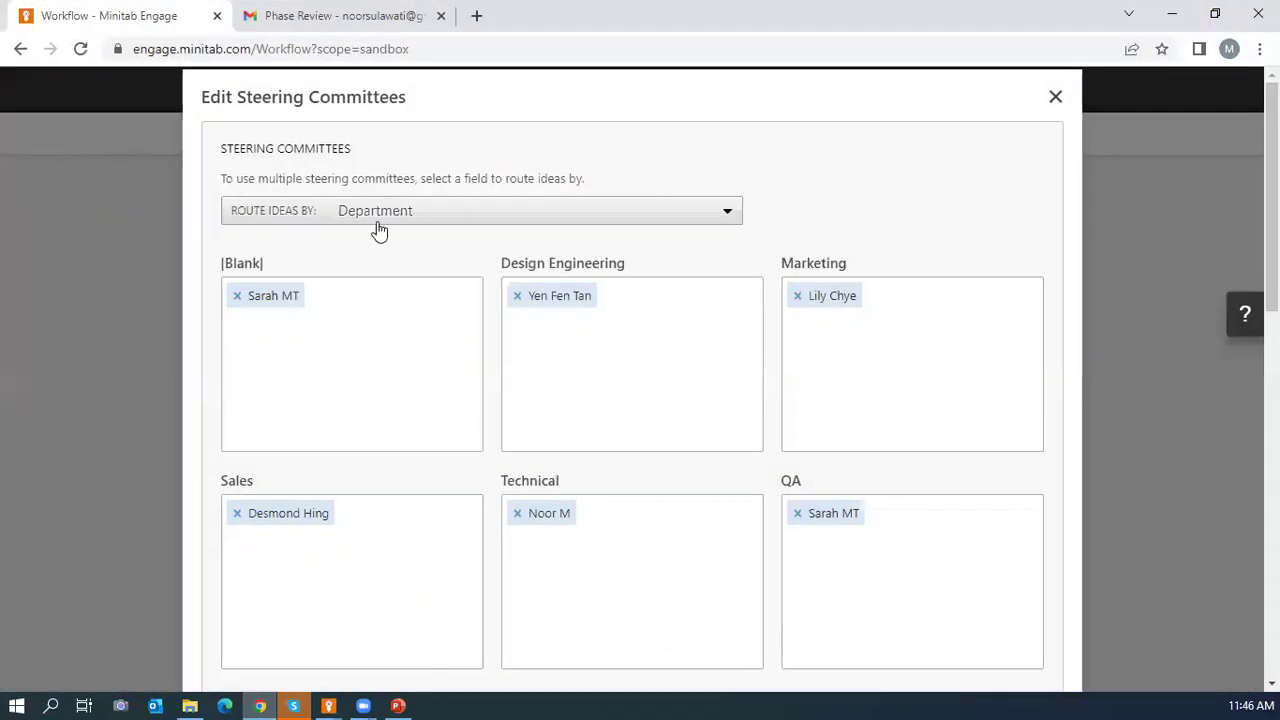
left_click(378, 218)
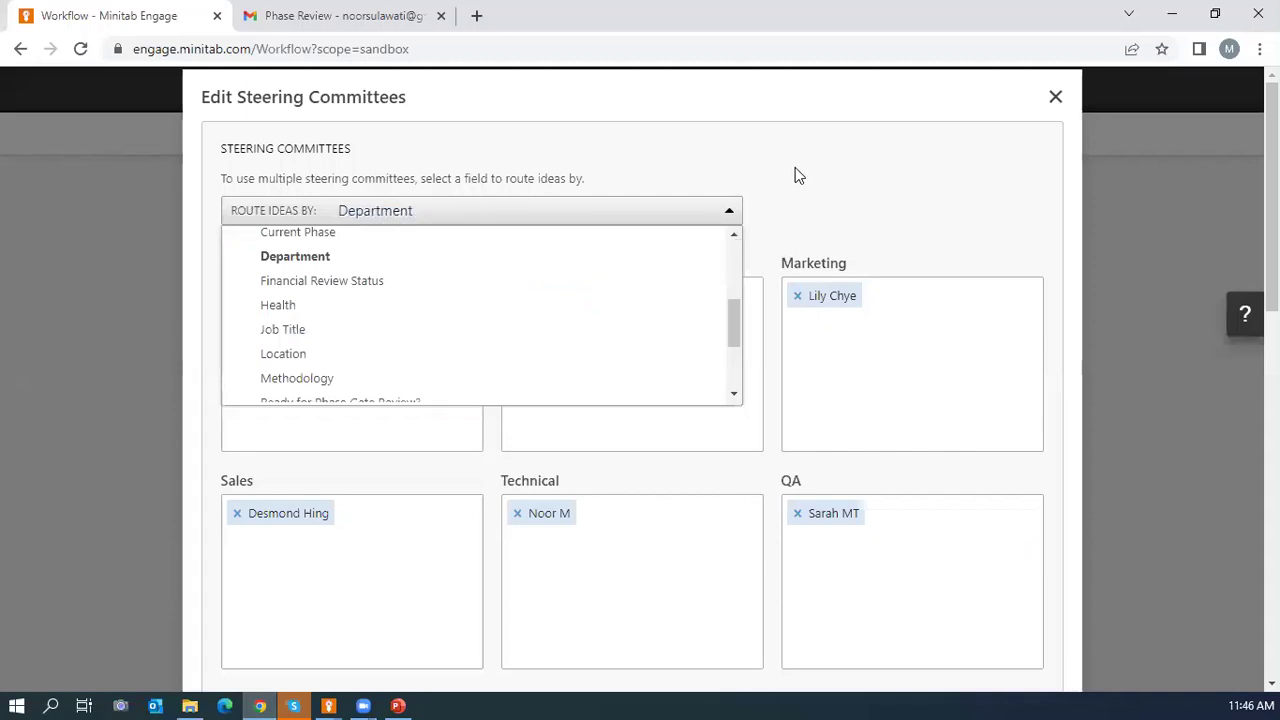
left_click(715, 214)
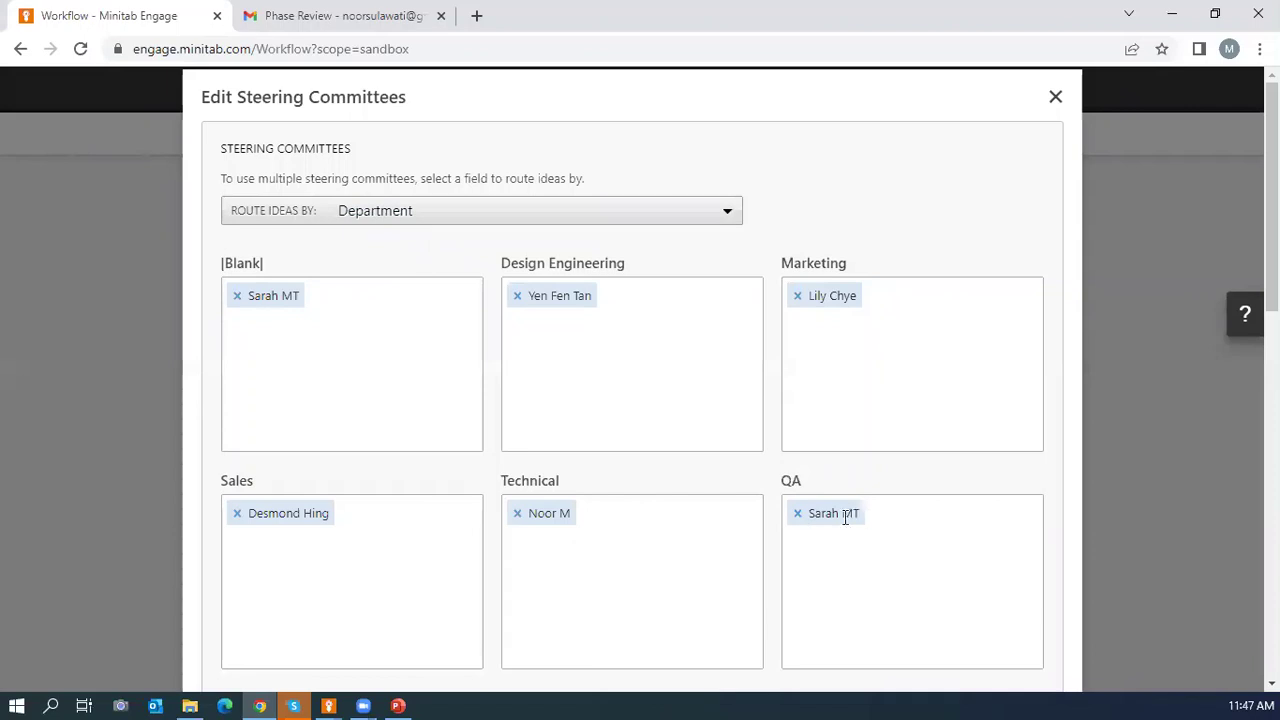
mouse_move(827, 530)
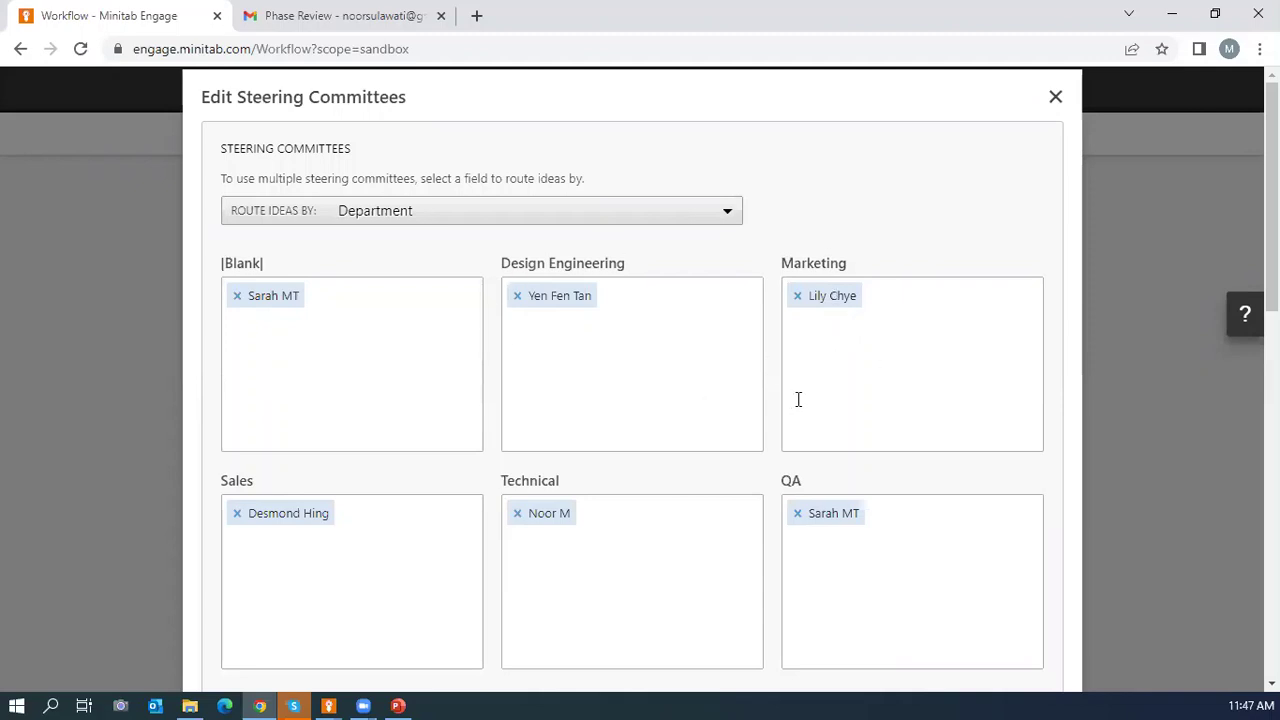
Close Edit Steering Committees and start Publish Changes from the sandbox header.
left_click(1056, 97)
scroll(945, 345, "down", 5)
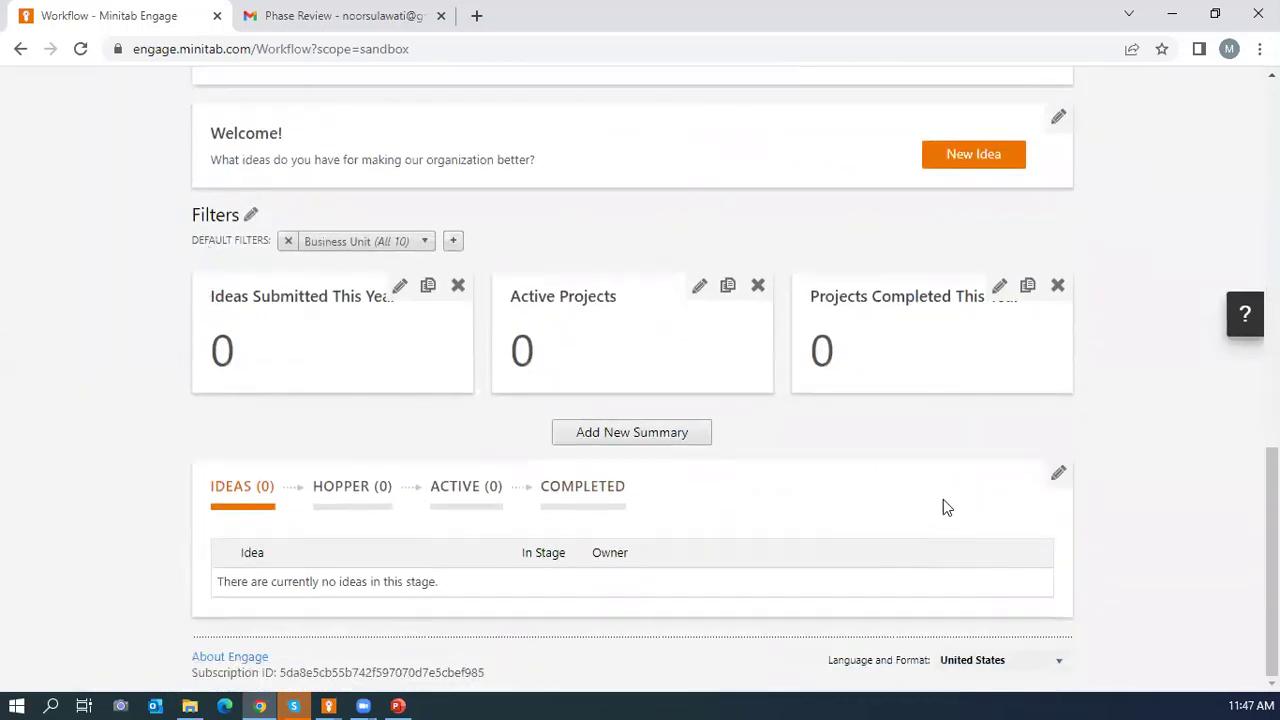
scroll(738, 458, "up", 10)
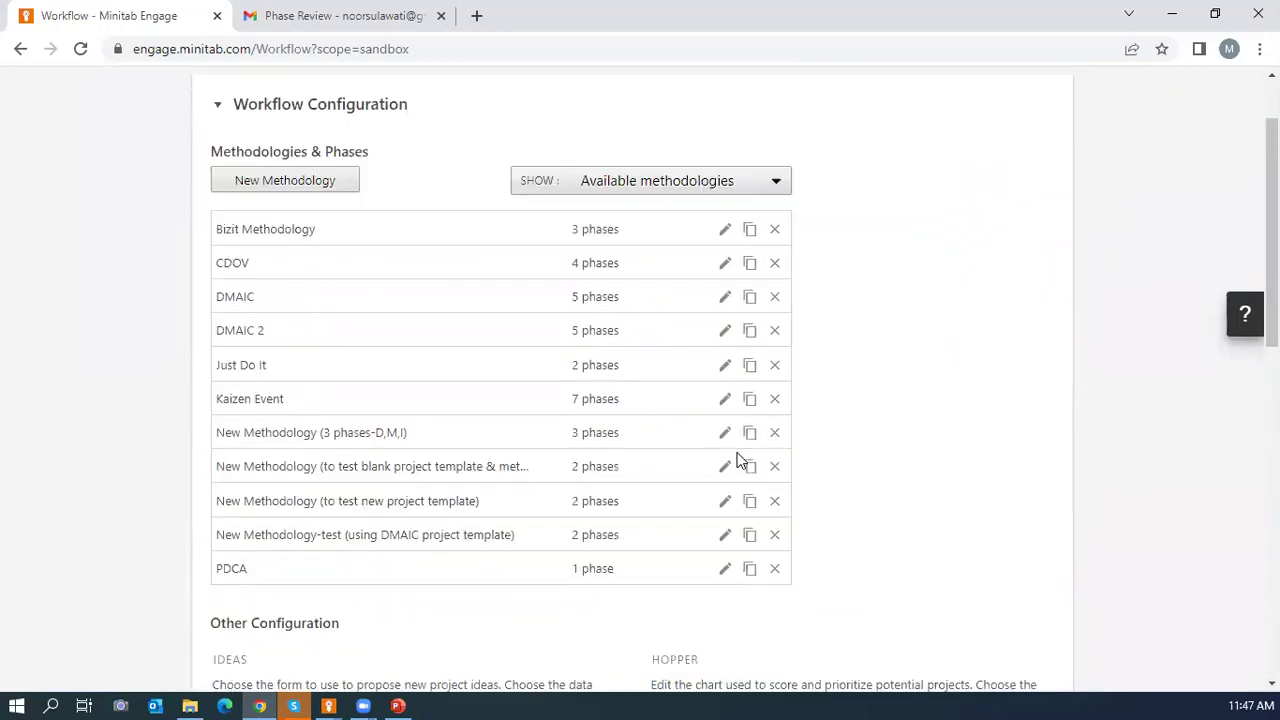
scroll(738, 455, "down", 5)
scroll(738, 452, "up", 5)
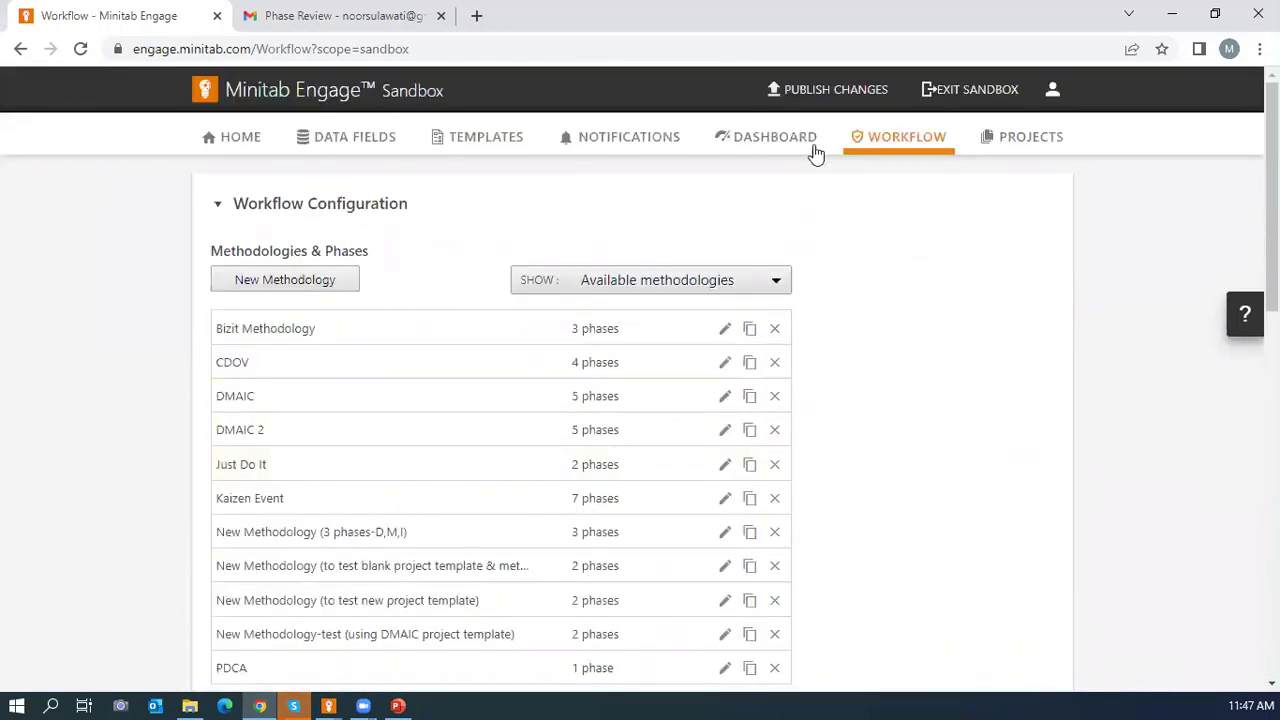
left_click(830, 92)
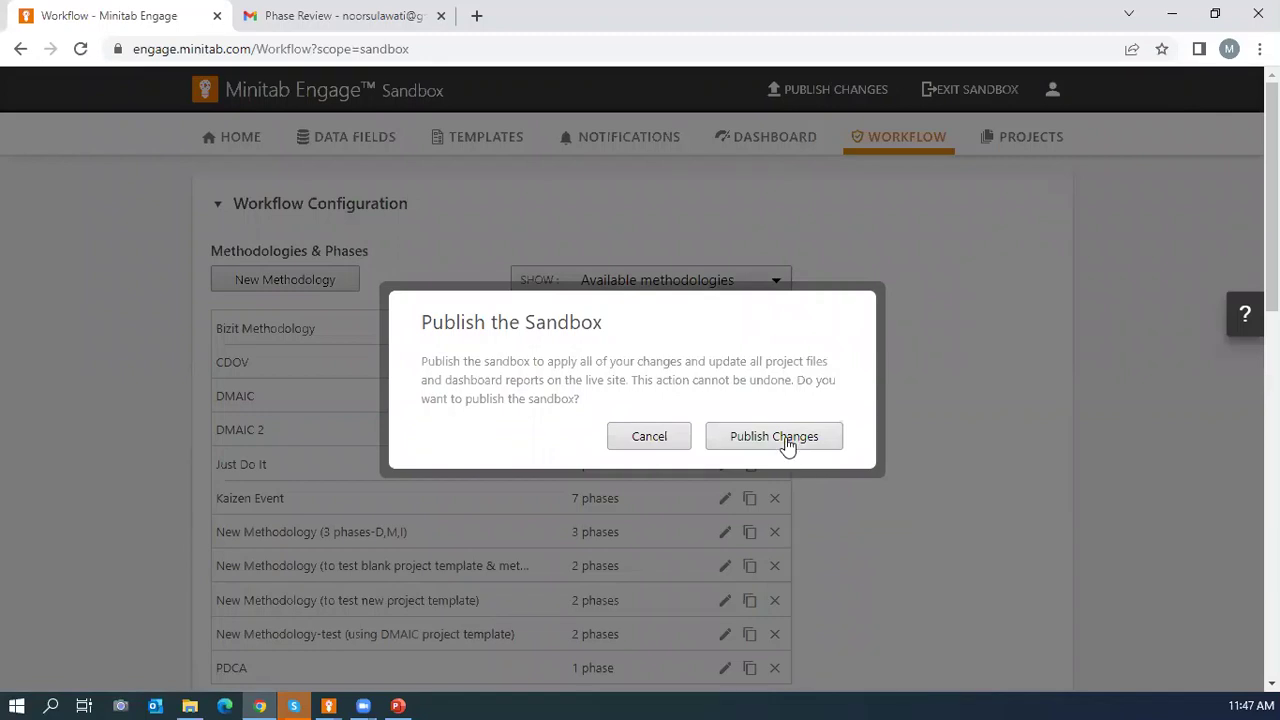
Confirm publishing all sandbox changes to the live site.
left_click(787, 443)
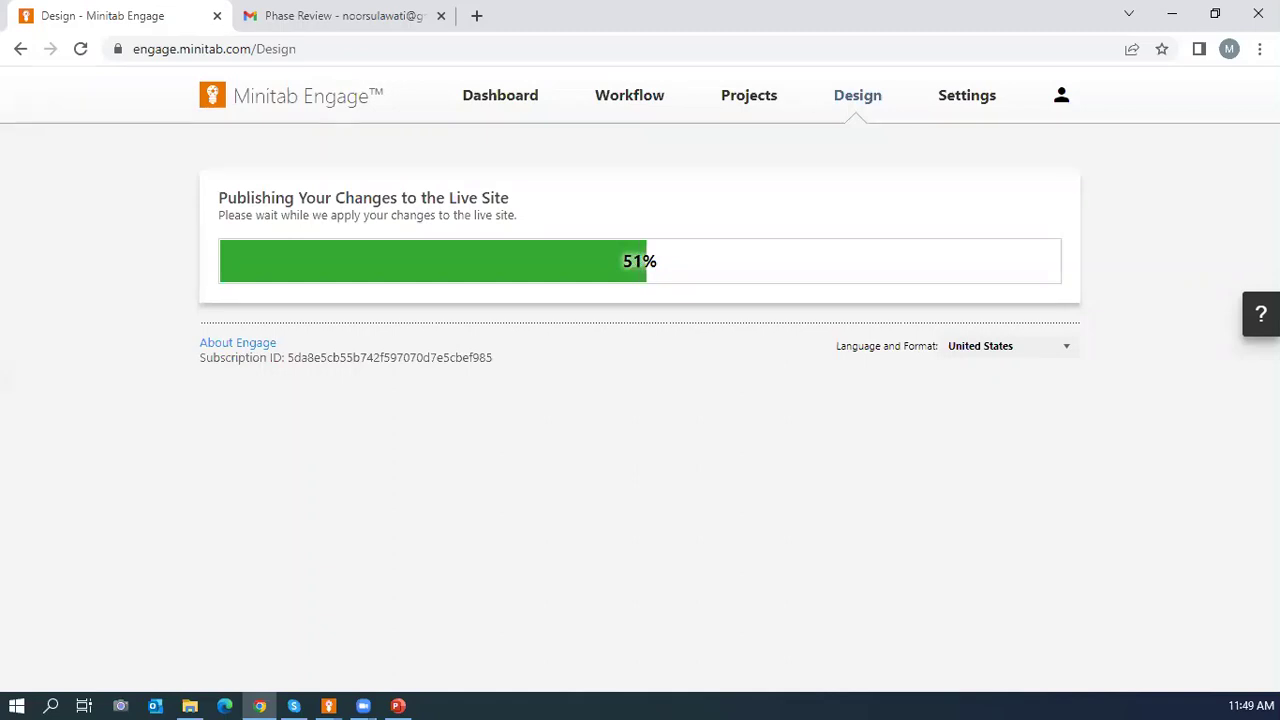
Return to the PowerPoint slideshow and advance to slide 20 for audience questions.
key("alt+Tab")
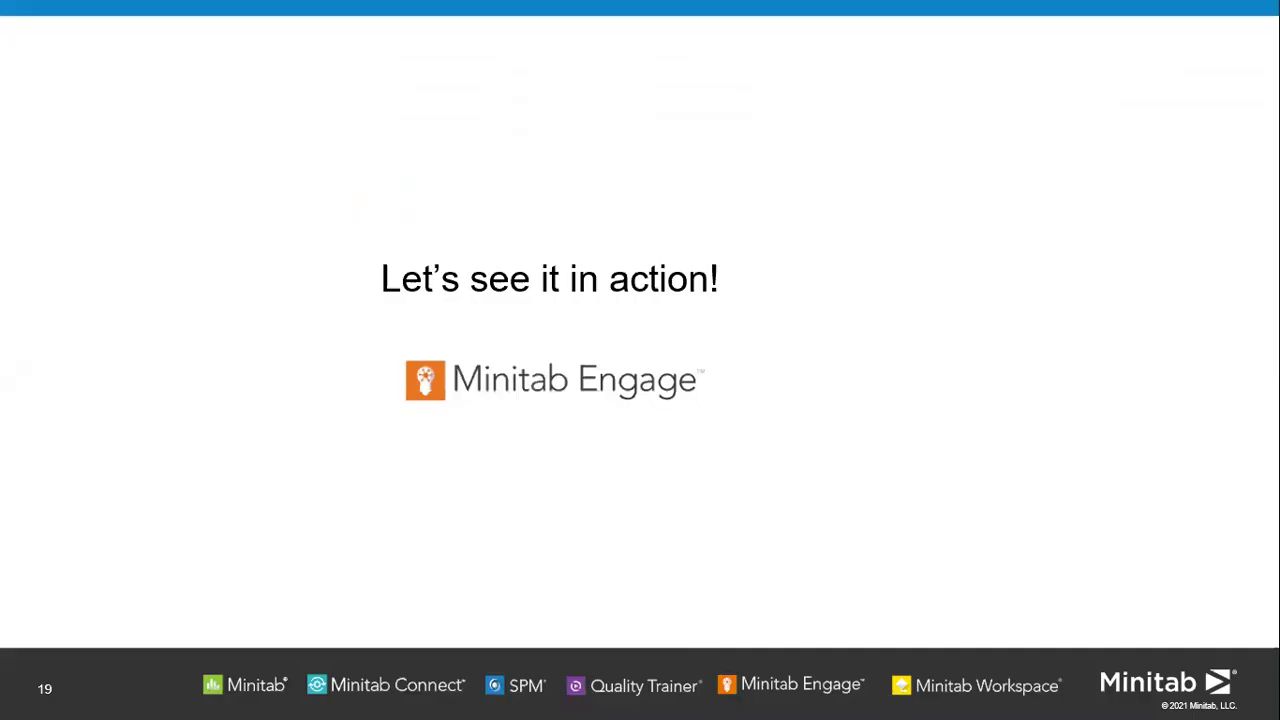
key("Right")
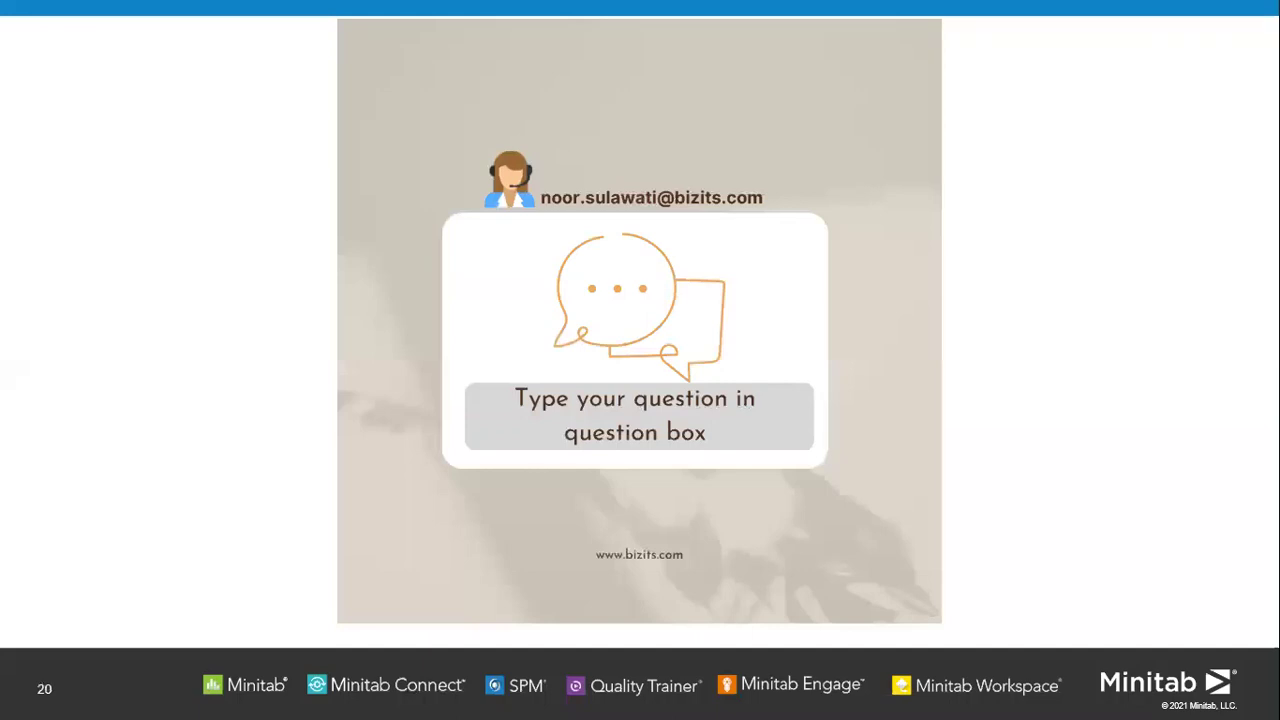